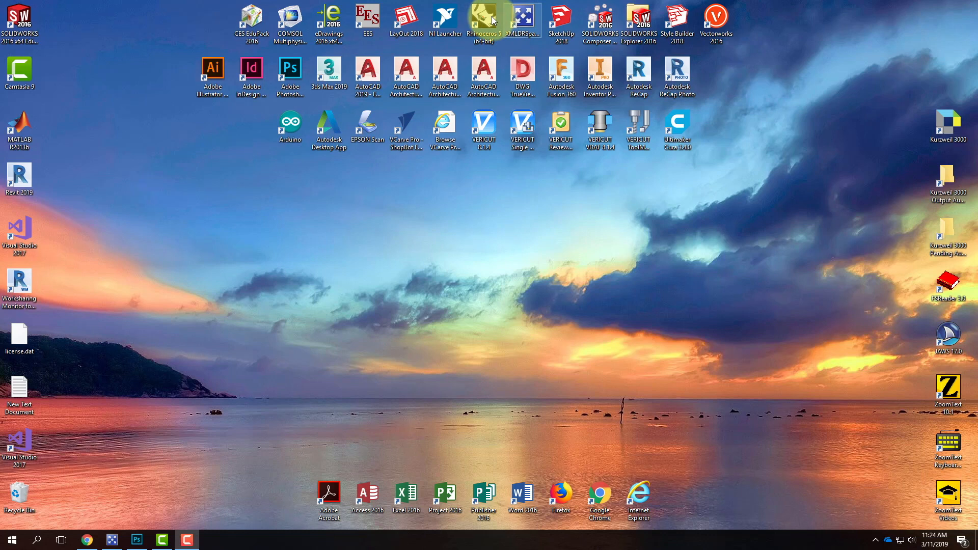
Step: Start SketchUp 2018 with the Architectural Design - Feet and Inches template and delete the default person figure
{"action": "left_click", "coordinate": [562, 17]}
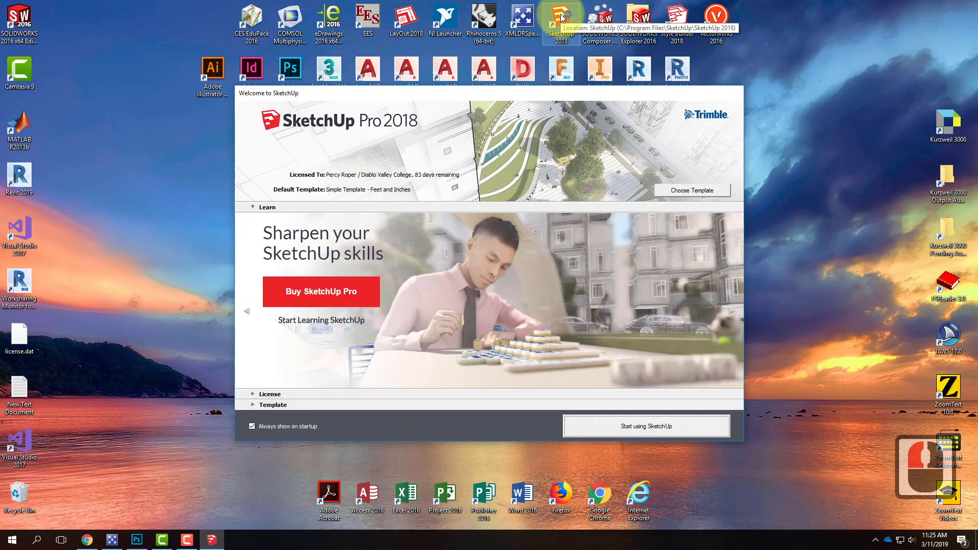
{"action": "left_click", "coordinate": [261, 405]}
{"action": "left_click", "coordinate": [251, 405]}
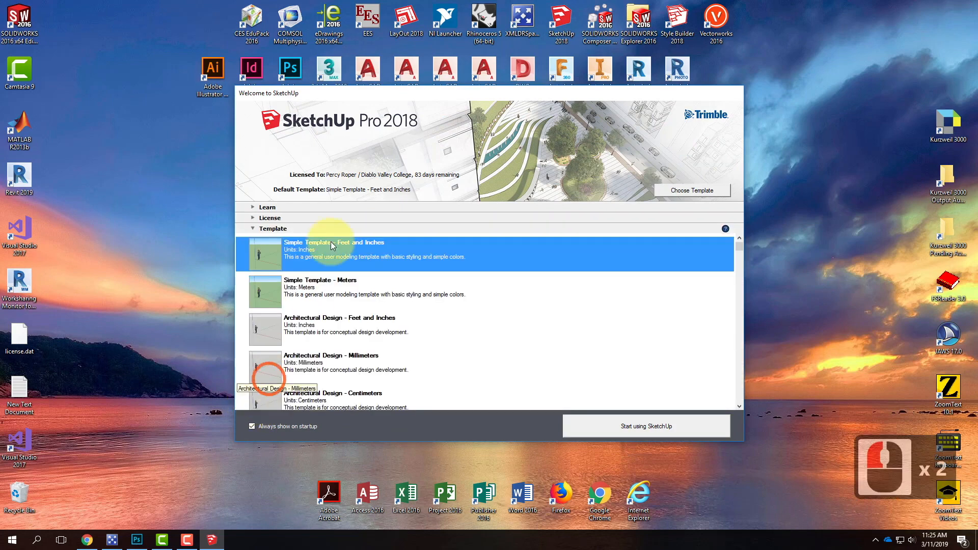
{"action": "left_click", "coordinate": [332, 326]}
{"action": "left_click", "coordinate": [667, 426]}
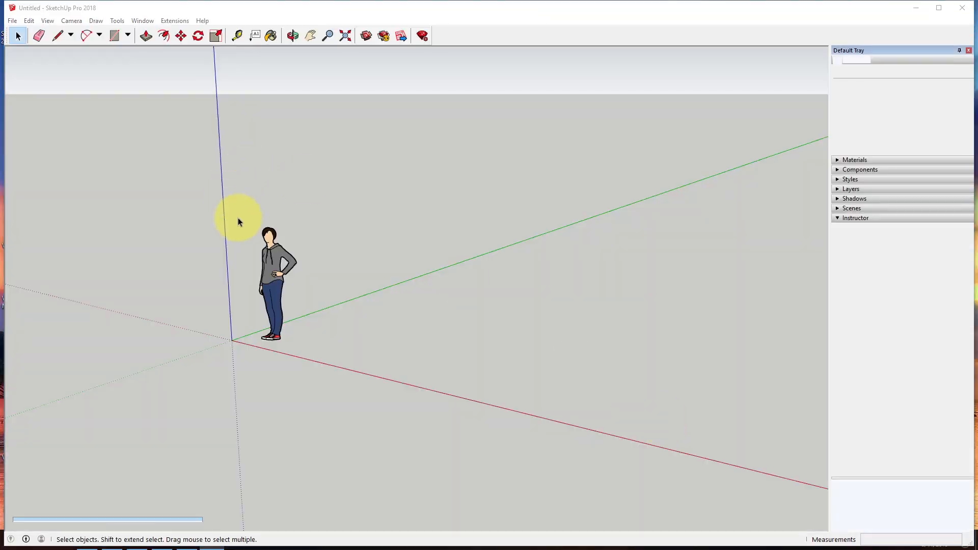
{"action": "left_click", "coordinate": [273, 260]}
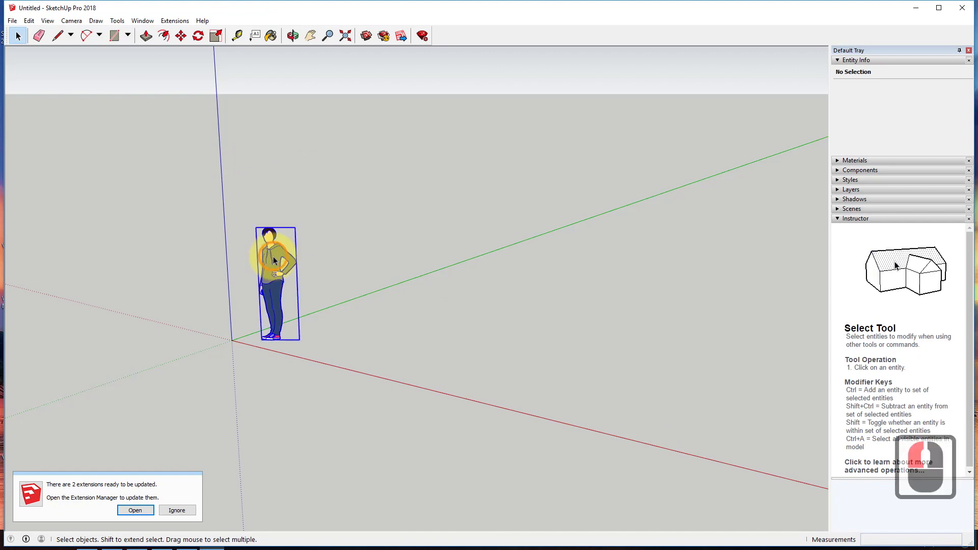
{"action": "key", "text": "Delete"}
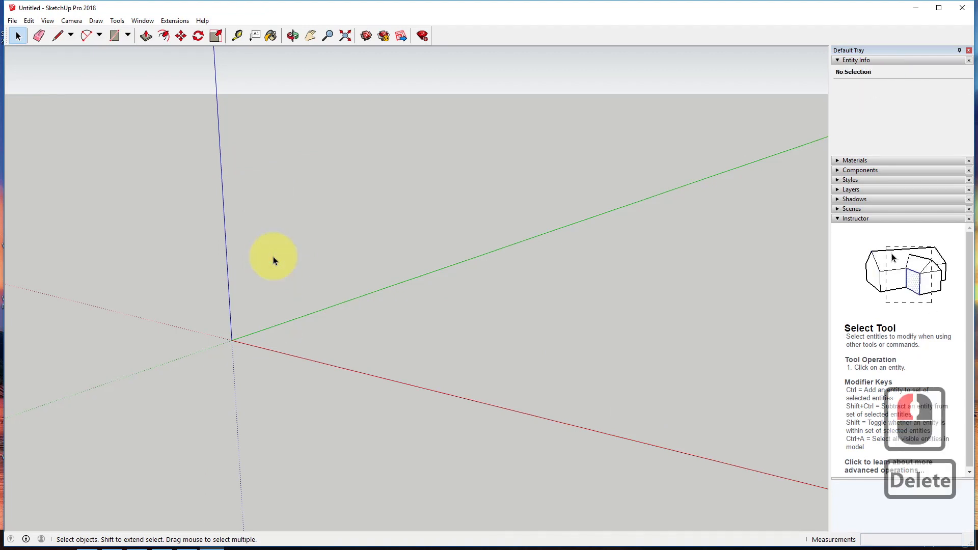
Step: Bring up the map for adding a geo-location to the model and search it for "tahoe"
{"action": "left_click", "coordinate": [13, 20]}
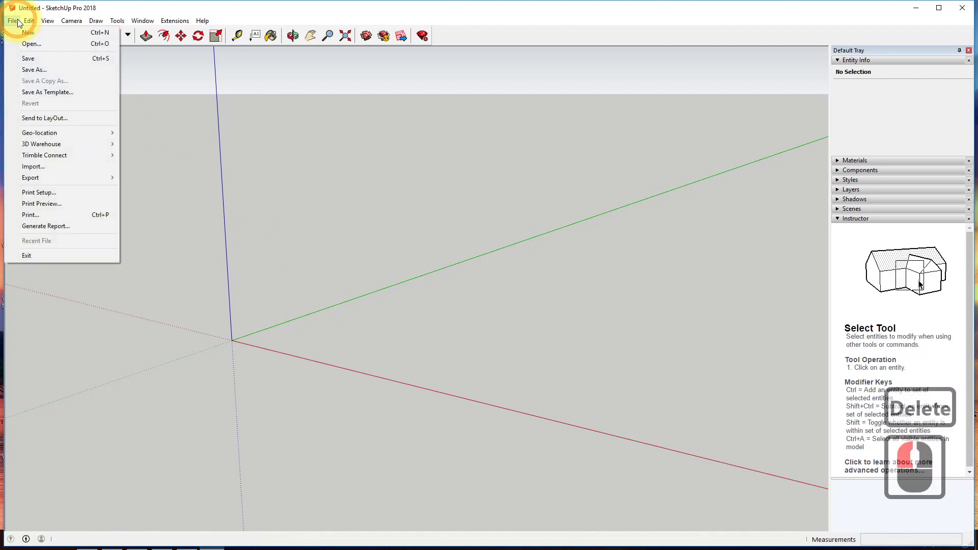
{"action": "mouse_move", "coordinate": [25, 135]}
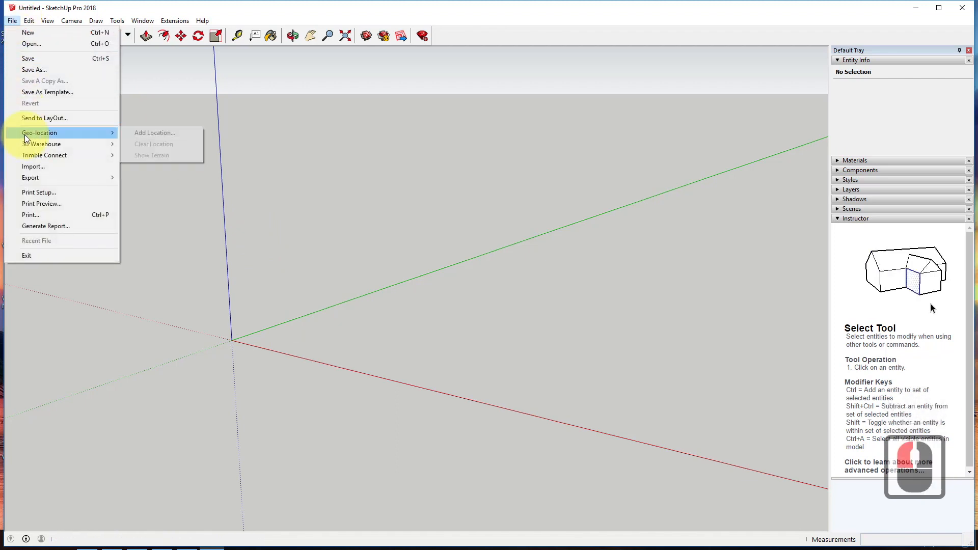
{"action": "left_click", "coordinate": [134, 134]}
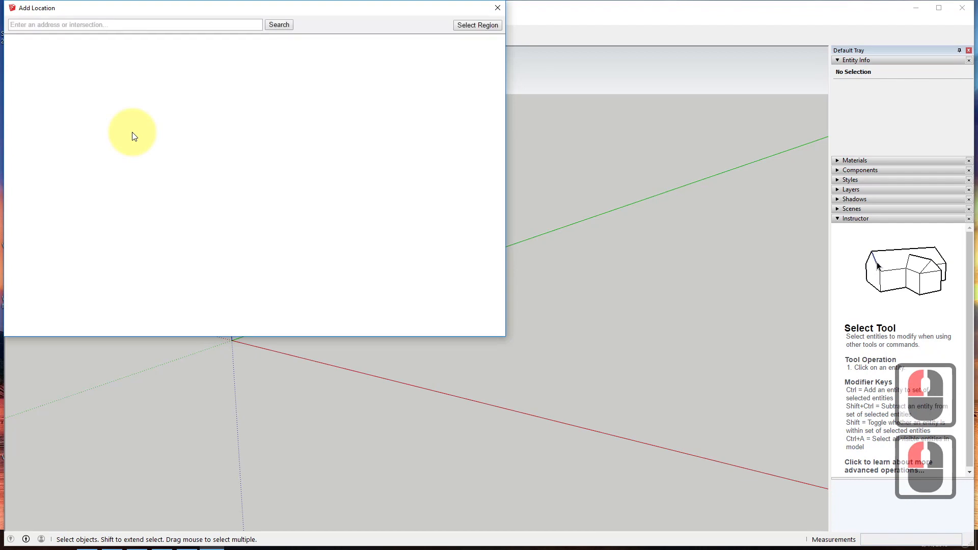
{"action": "left_click_drag", "start_coordinate": [137, 4], "coordinate": [326, 77]}
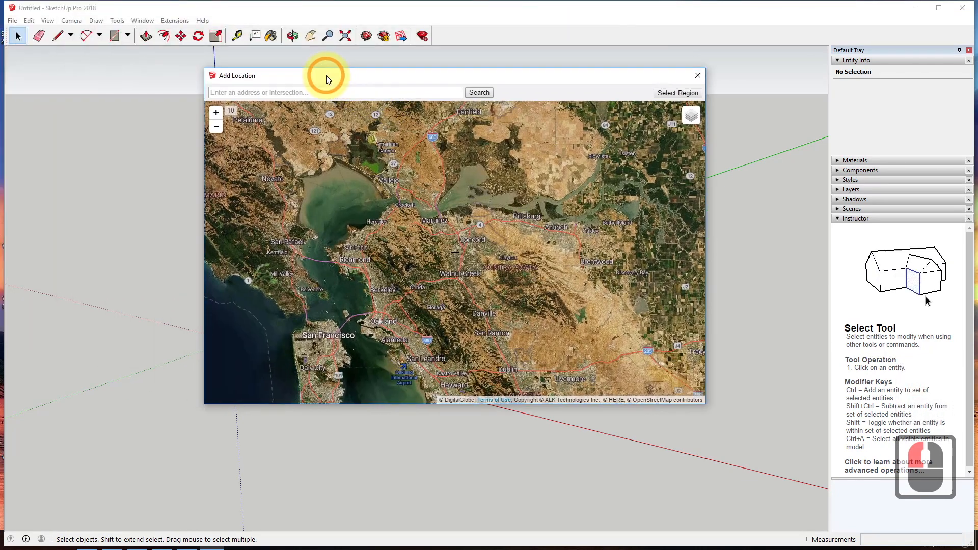
{"action": "left_click_drag", "start_coordinate": [464, 319], "coordinate": [517, 290]}
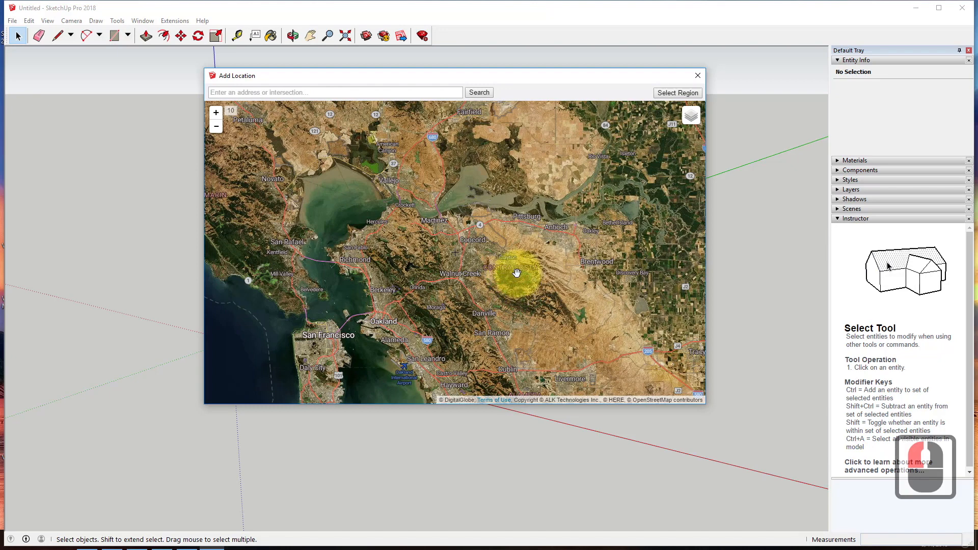
{"action": "left_click_drag", "start_coordinate": [512, 270], "coordinate": [497, 282]}
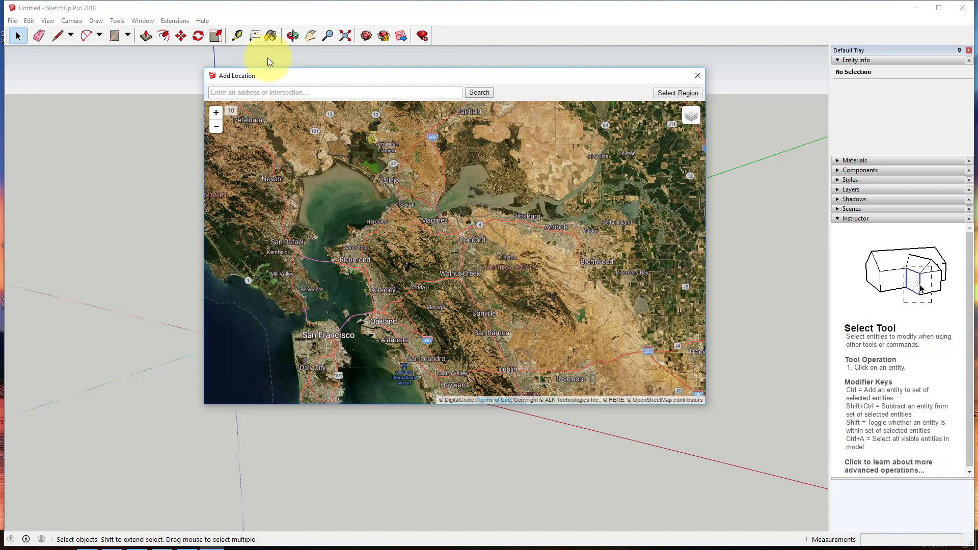
{"action": "left_click", "coordinate": [258, 93]}
{"action": "type", "text": "tahoe"}
{"action": "key", "text": "Return"}
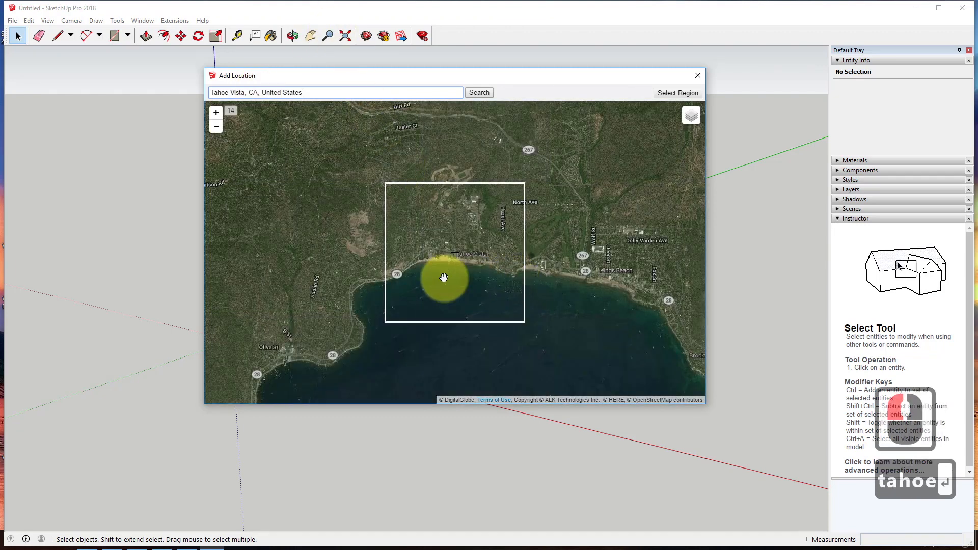
Step: Shift the location map south from Tahoe Vista to frame the rocky mountain area west of Fallen Leaf Lake
{"action": "left_click_drag", "start_coordinate": [472, 259], "coordinate": [483, 104]}
{"action": "left_click_drag", "start_coordinate": [474, 220], "coordinate": [522, 112]}
{"action": "left_click_drag", "start_coordinate": [415, 306], "coordinate": [519, 118]}
{"action": "left_click_drag", "start_coordinate": [498, 234], "coordinate": [670, 212]}
{"action": "left_click_drag", "start_coordinate": [450, 293], "coordinate": [467, 116]}
{"action": "left_click_drag", "start_coordinate": [454, 226], "coordinate": [459, 133]}
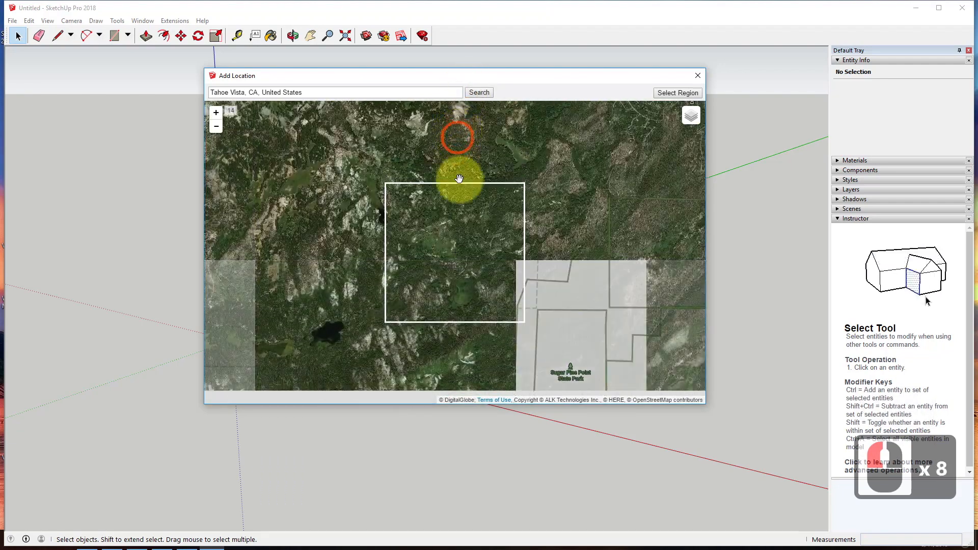
{"action": "left_click_drag", "start_coordinate": [456, 250], "coordinate": [453, 206]}
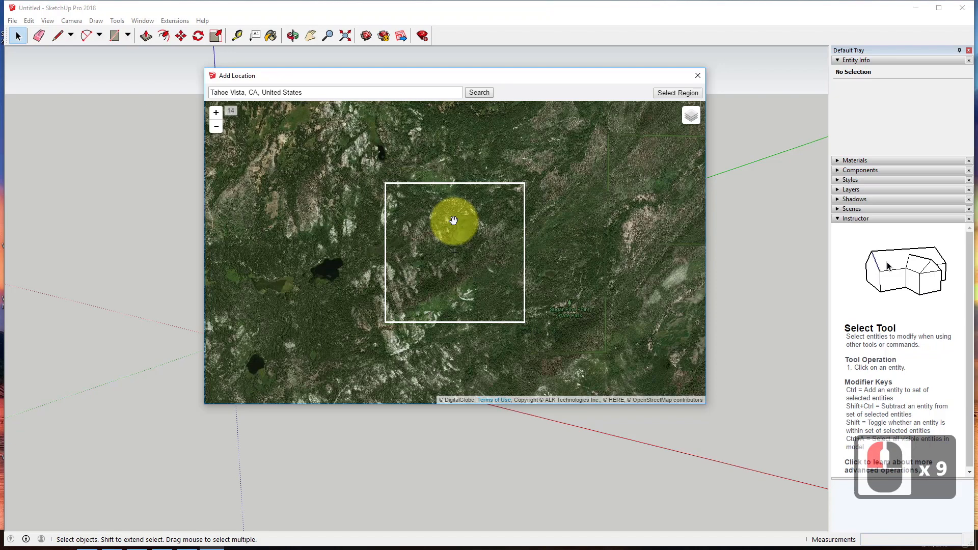
{"action": "left_click_drag", "start_coordinate": [464, 247], "coordinate": [483, 169]}
{"action": "left_click_drag", "start_coordinate": [490, 296], "coordinate": [256, 229]}
{"action": "left_click_drag", "start_coordinate": [439, 265], "coordinate": [410, 164]}
{"action": "left_click_drag", "start_coordinate": [445, 238], "coordinate": [423, 138]}
{"action": "left_click_drag", "start_coordinate": [432, 208], "coordinate": [436, 220]}
{"action": "left_click_drag", "start_coordinate": [450, 269], "coordinate": [413, 148]}
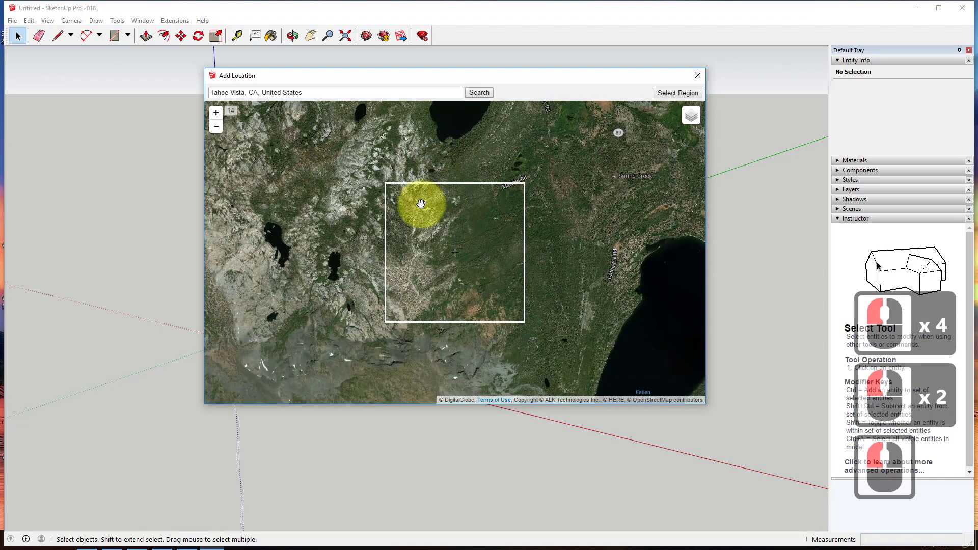
{"action": "left_click_drag", "start_coordinate": [421, 203], "coordinate": [404, 166]}
{"action": "left_click_drag", "start_coordinate": [397, 246], "coordinate": [503, 203]}
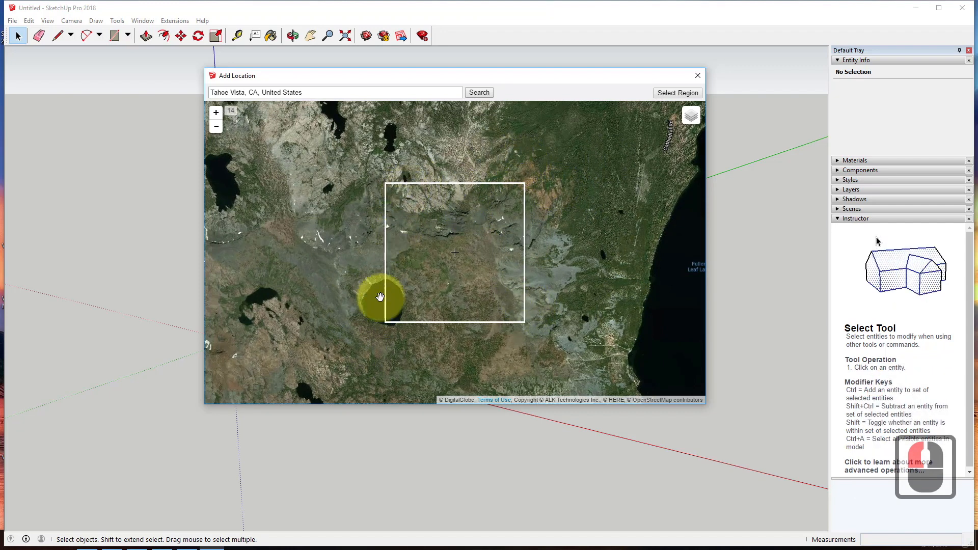
Step: Select the framed mountain region at zoom level 14 and grab its satellite imagery into the model
{"action": "scroll", "coordinate": [473, 242], "scroll_direction": "up", "scroll_amount": 1}
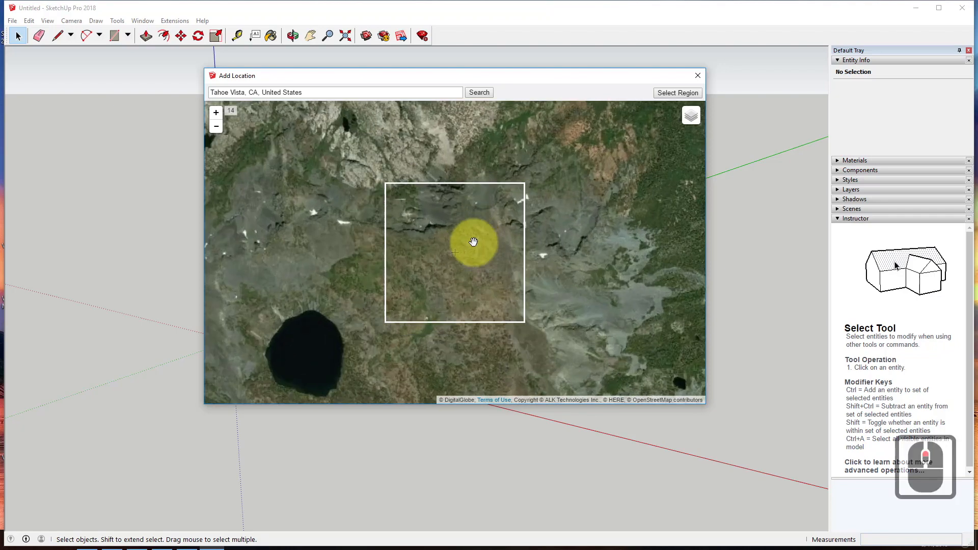
{"action": "scroll", "coordinate": [473, 241], "scroll_direction": "up", "scroll_amount": 1}
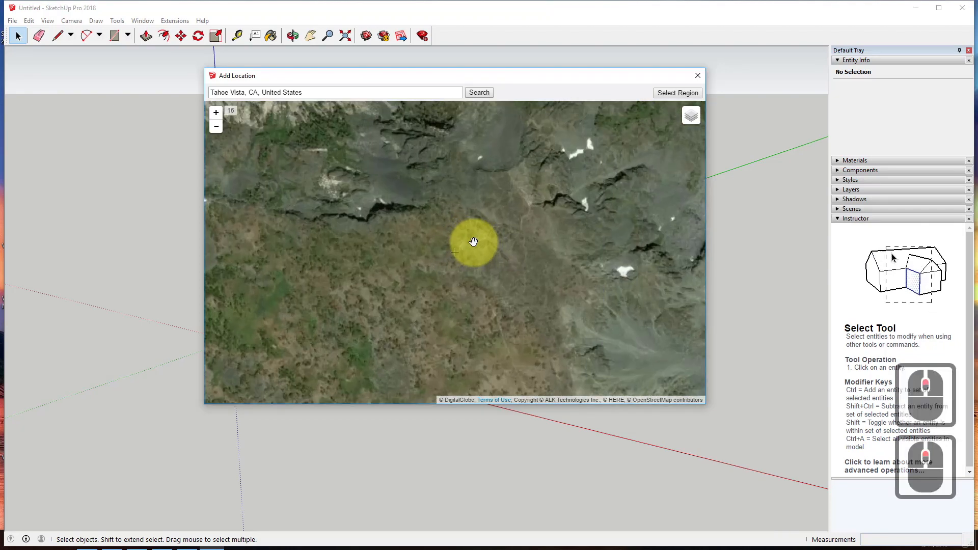
{"action": "scroll", "coordinate": [473, 241], "scroll_direction": "down", "scroll_amount": 2}
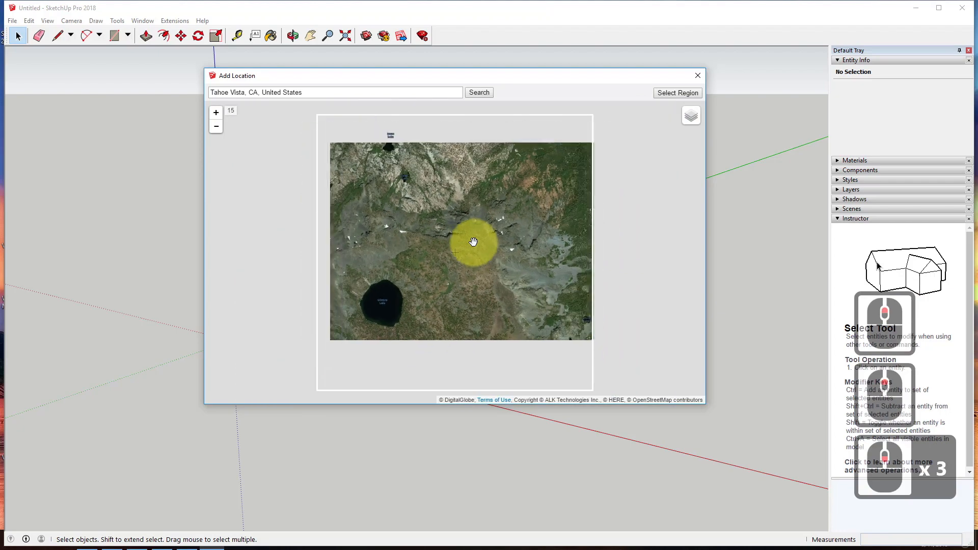
{"action": "left_click", "coordinate": [691, 93]}
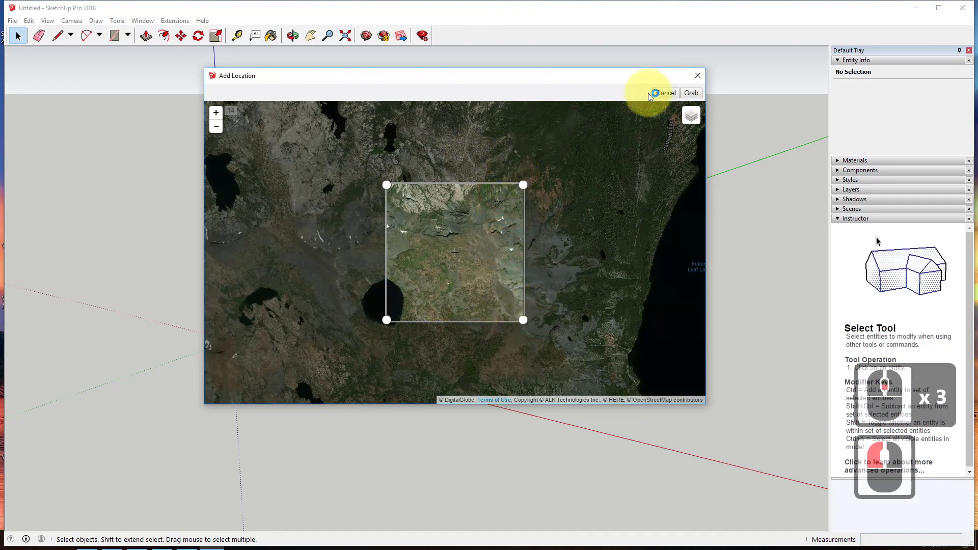
{"action": "left_click", "coordinate": [691, 93]}
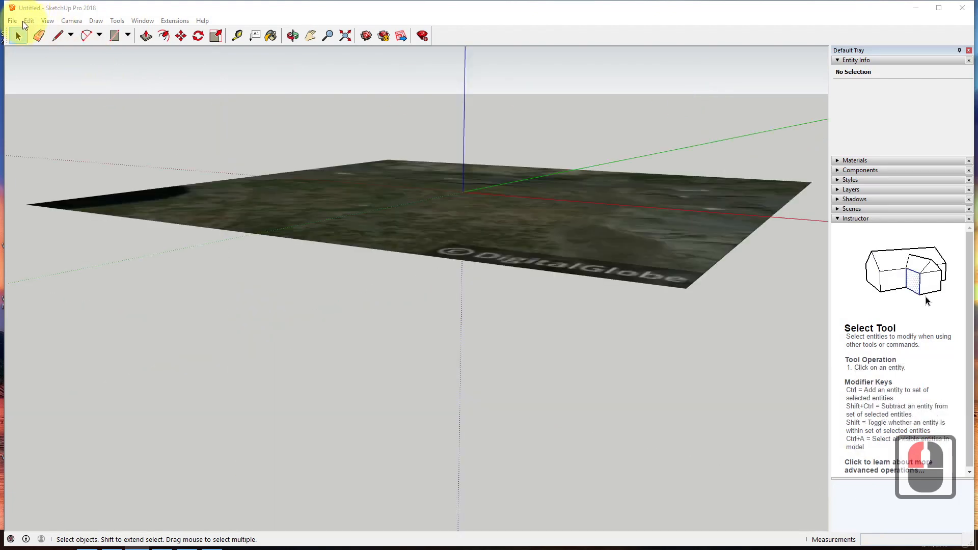
Step: Display the imported location as 3D terrain instead of the flat satellite image
{"action": "left_click", "coordinate": [15, 20]}
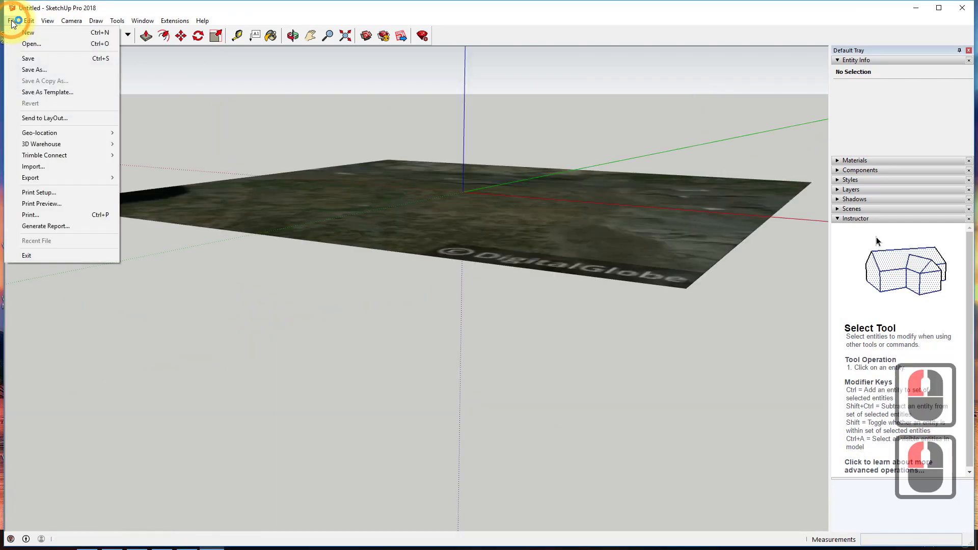
{"action": "mouse_move", "coordinate": [53, 133]}
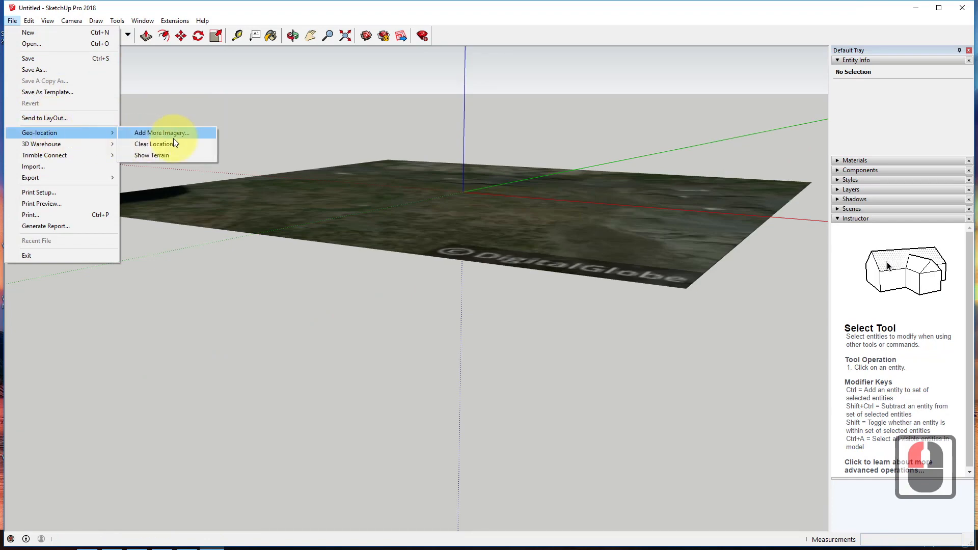
{"action": "left_click", "coordinate": [174, 155]}
{"action": "scroll", "coordinate": [661, 252], "scroll_direction": "down", "scroll_amount": 1}
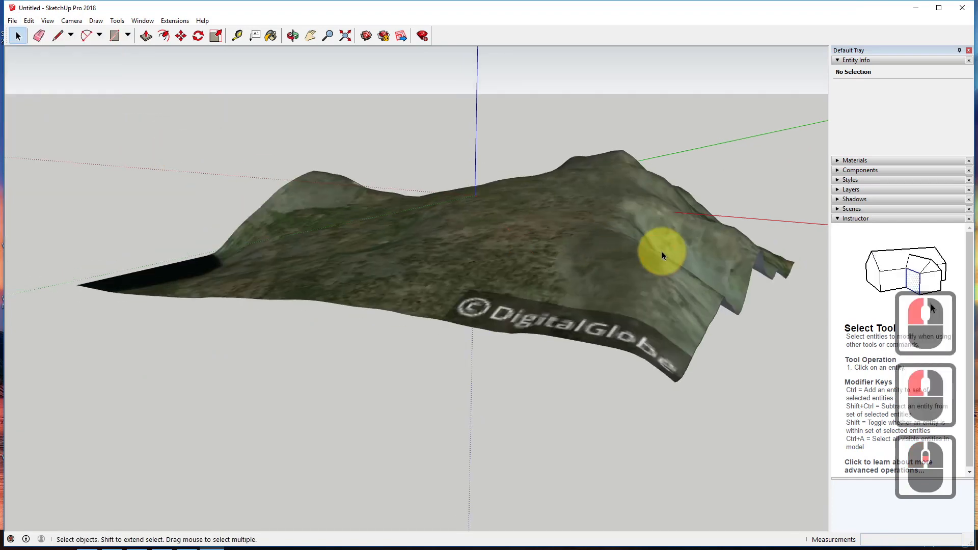
{"action": "middle_click_drag", "start_coordinate": [707, 255], "coordinate": [340, 242]}
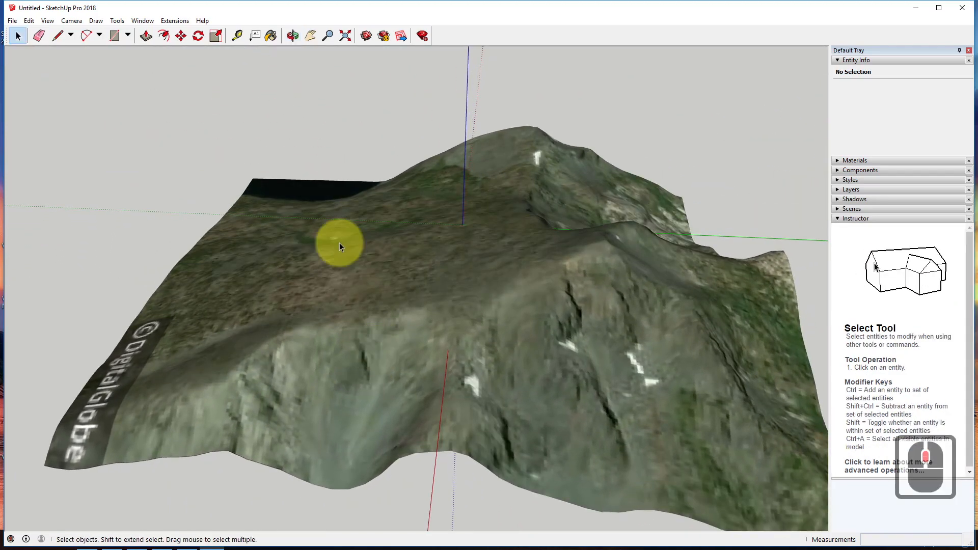
Step: Start saving the terrain model as a new file with the file type SketchUp Version 2013 (*.skp)
{"action": "left_click", "coordinate": [12, 21]}
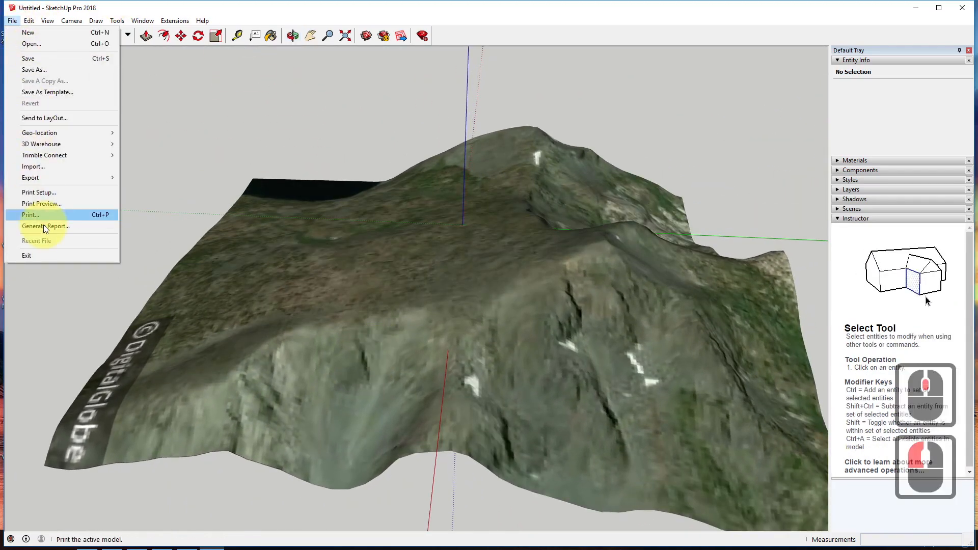
{"action": "left_click", "coordinate": [47, 70]}
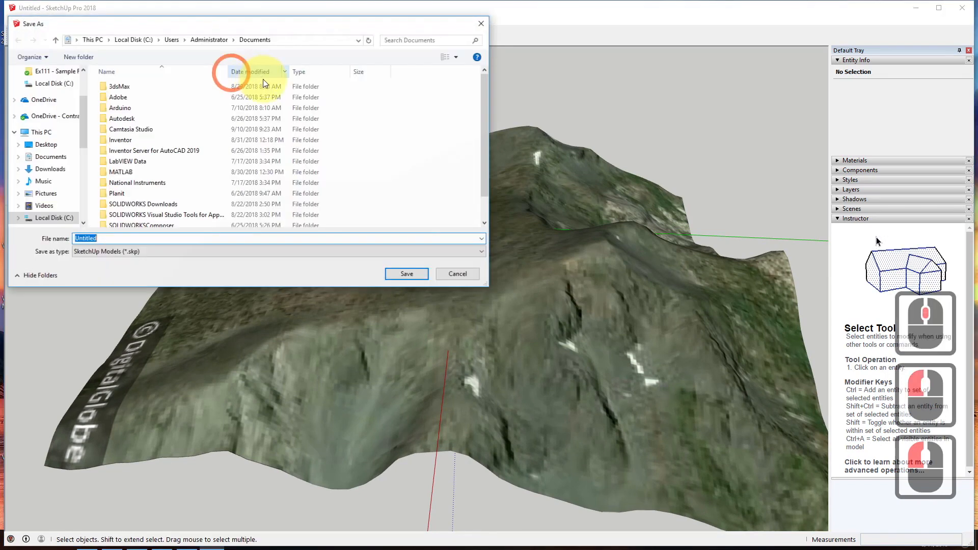
{"action": "left_click", "coordinate": [134, 251]}
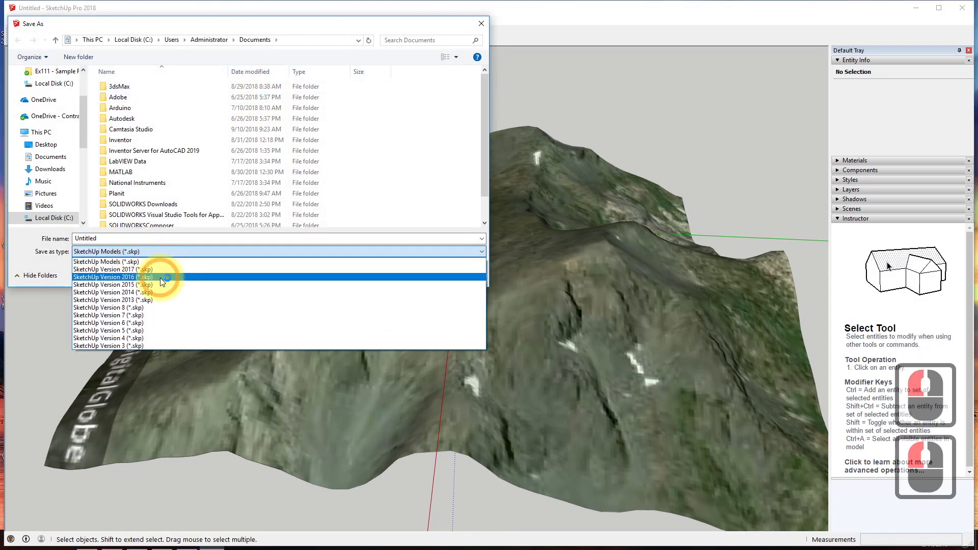
{"action": "left_click", "coordinate": [130, 301]}
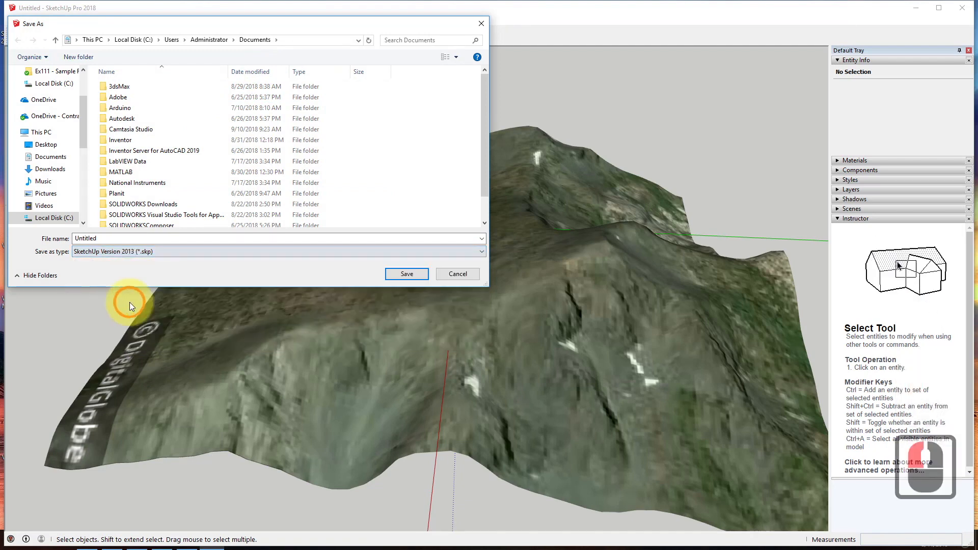
Step: Save the model as Tahoe in the OneDrive folder Live Demonstrations > Live - A136 Exercises > Ex212 - Topographic Models (Day 1)
{"action": "double_click", "coordinate": [91, 238]}
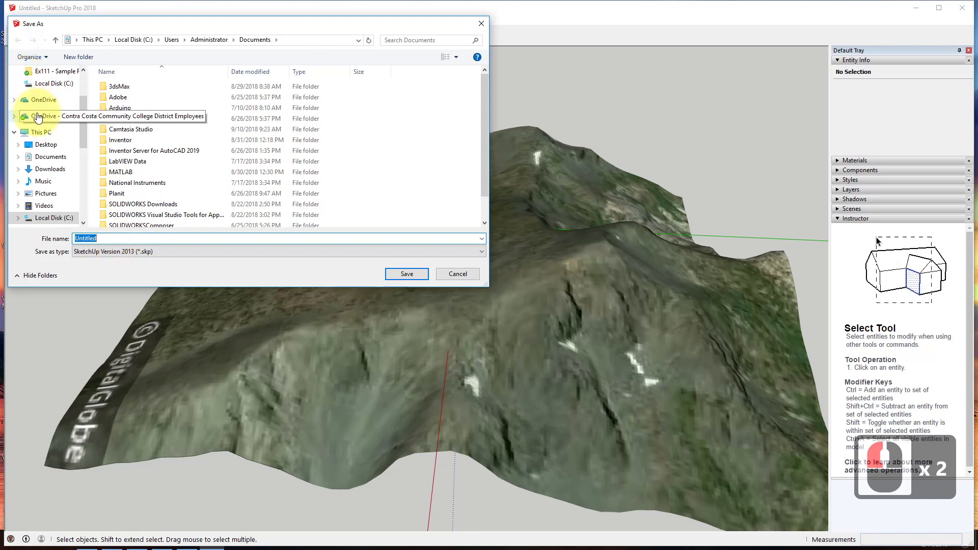
{"action": "left_click", "coordinate": [53, 116]}
{"action": "double_click", "coordinate": [135, 141]}
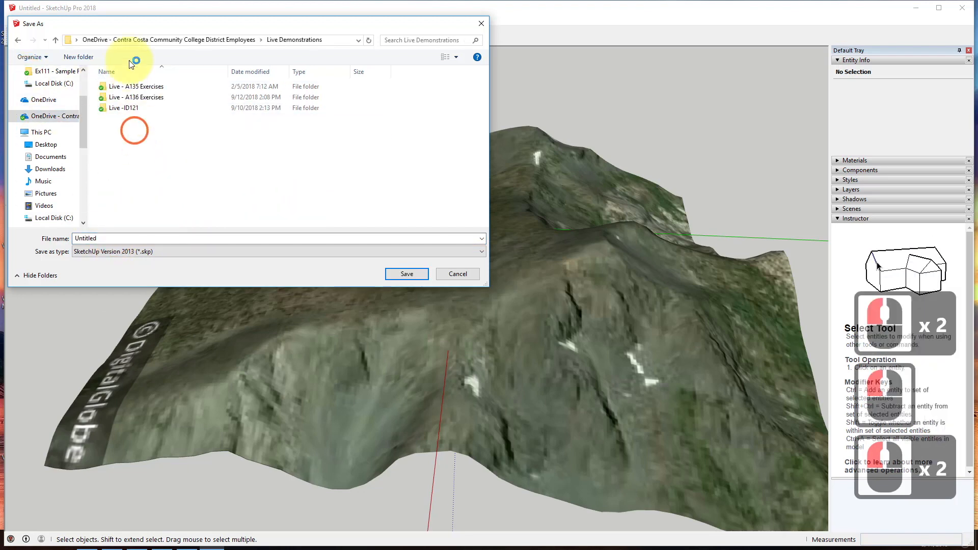
{"action": "double_click", "coordinate": [130, 99]}
{"action": "scroll", "coordinate": [137, 168], "scroll_direction": "down", "scroll_amount": 7}
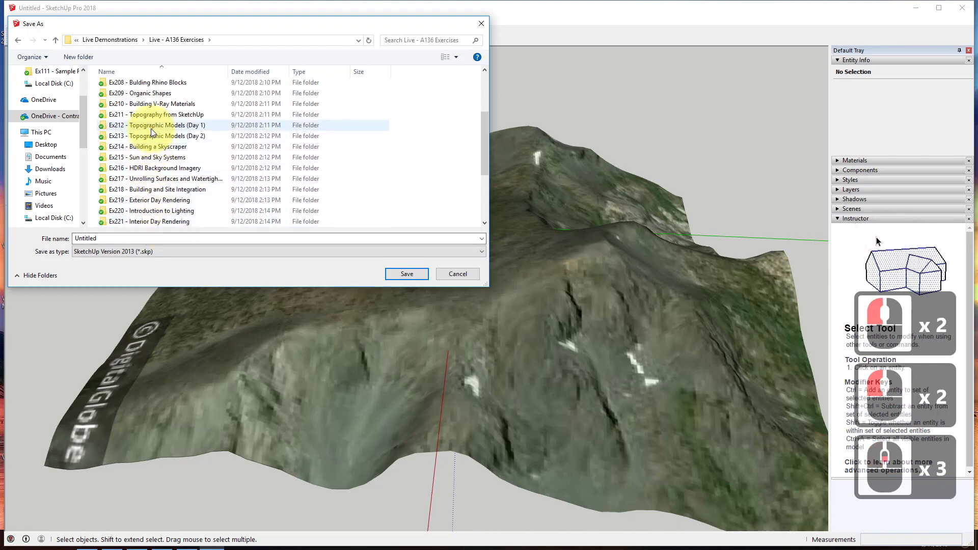
{"action": "double_click", "coordinate": [152, 126]}
{"action": "left_click", "coordinate": [94, 238]}
{"action": "double_click", "coordinate": [113, 238]}
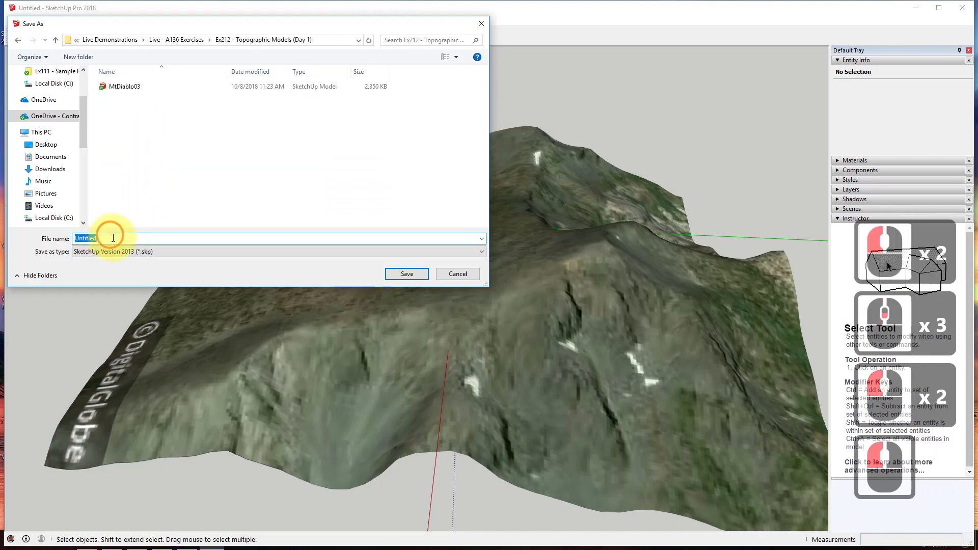
{"action": "type", "text": "Tahoe"}
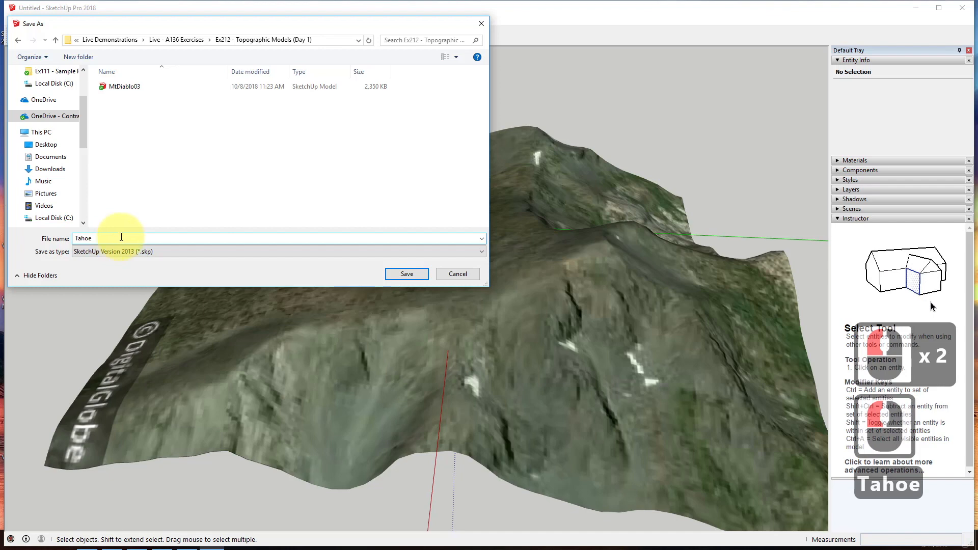
{"action": "left_click", "coordinate": [407, 274]}
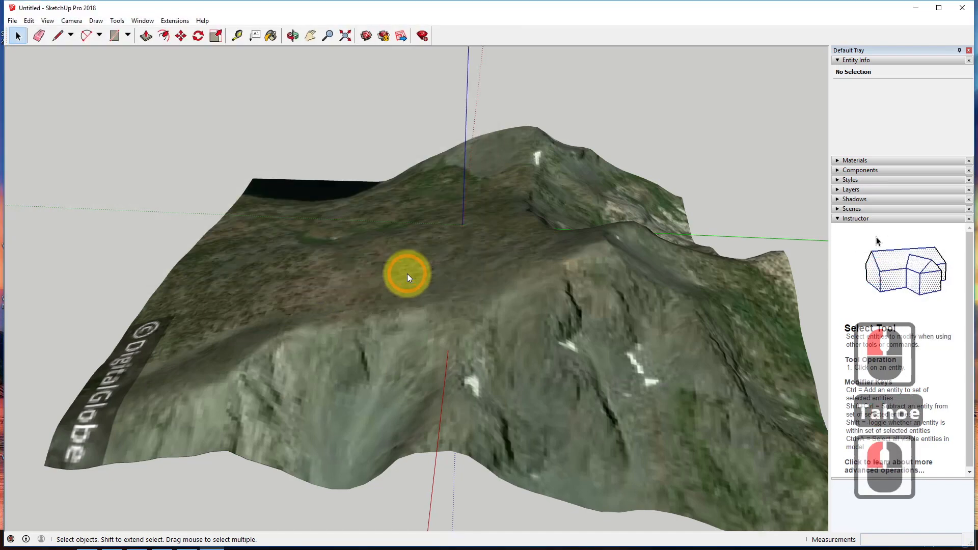
Step: Switch to Rhinoceros 5, start a new model from the Large Objects - Inches template, and maximize its window
{"action": "left_click", "coordinate": [915, 8]}
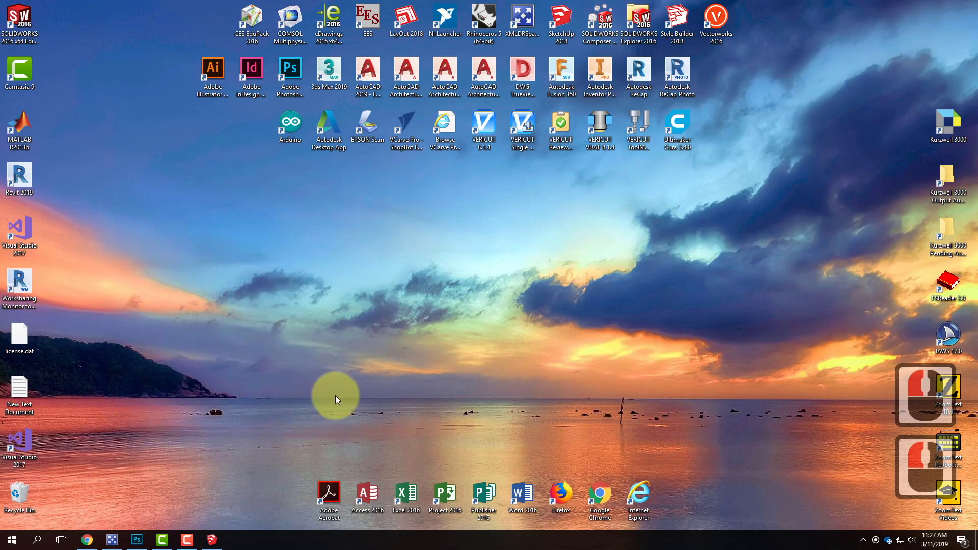
{"action": "double_click", "coordinate": [479, 20]}
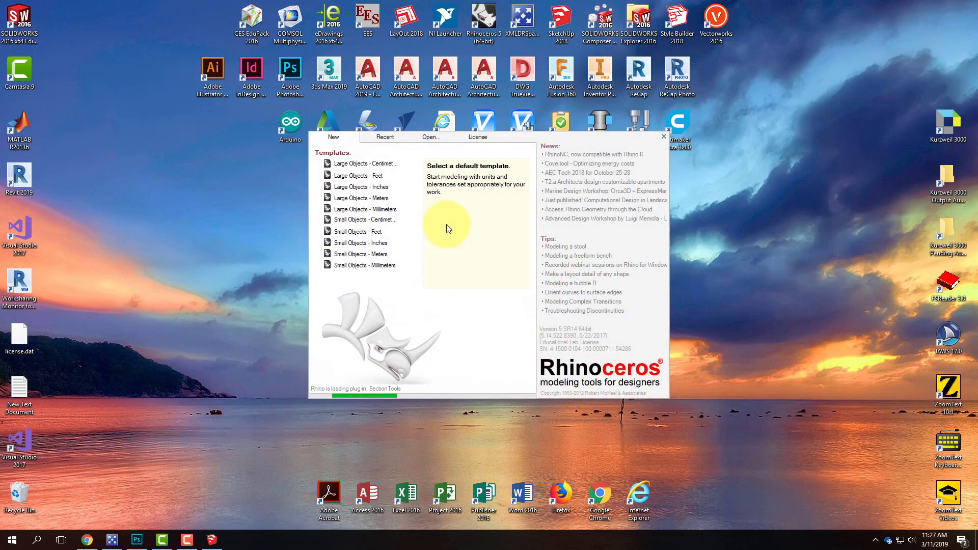
{"action": "left_click", "coordinate": [363, 187]}
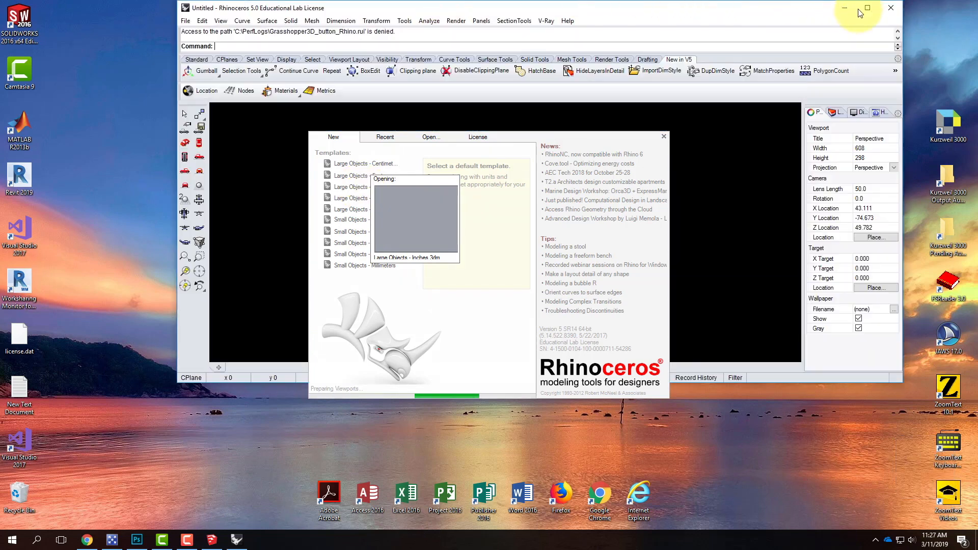
{"action": "left_click", "coordinate": [868, 9]}
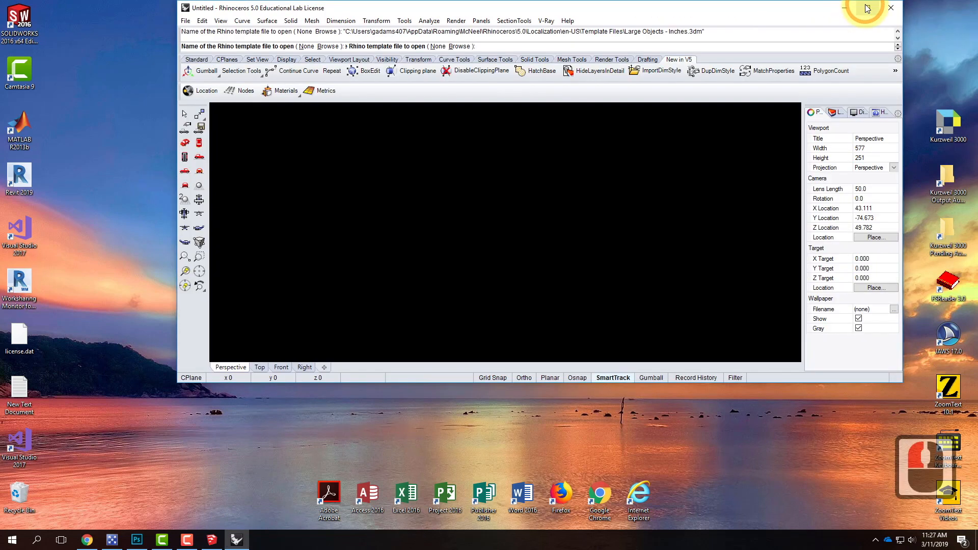
{"action": "left_click", "coordinate": [868, 9]}
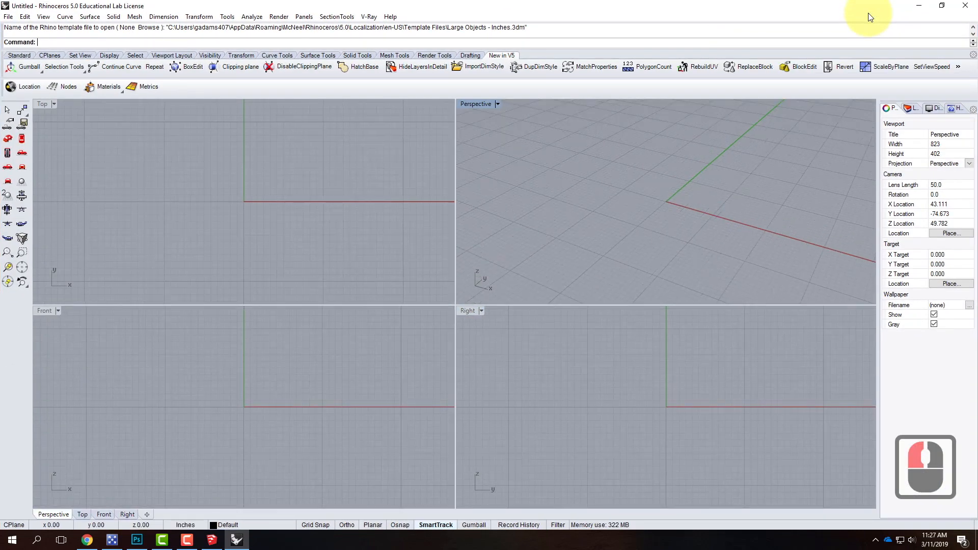
Step: Import the Tahoe SketchUp model from OneDrive folder Live Demonstrations > Live - A136 Exercises > Ex212 - Topographic Models (Day 1), with faces as mesh
{"action": "left_click", "coordinate": [9, 16]}
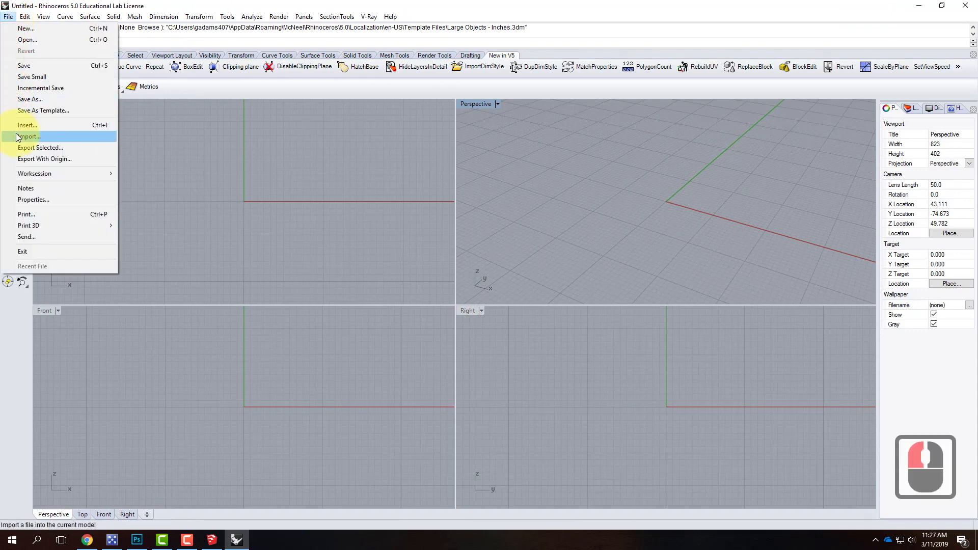
{"action": "left_click", "coordinate": [17, 137]}
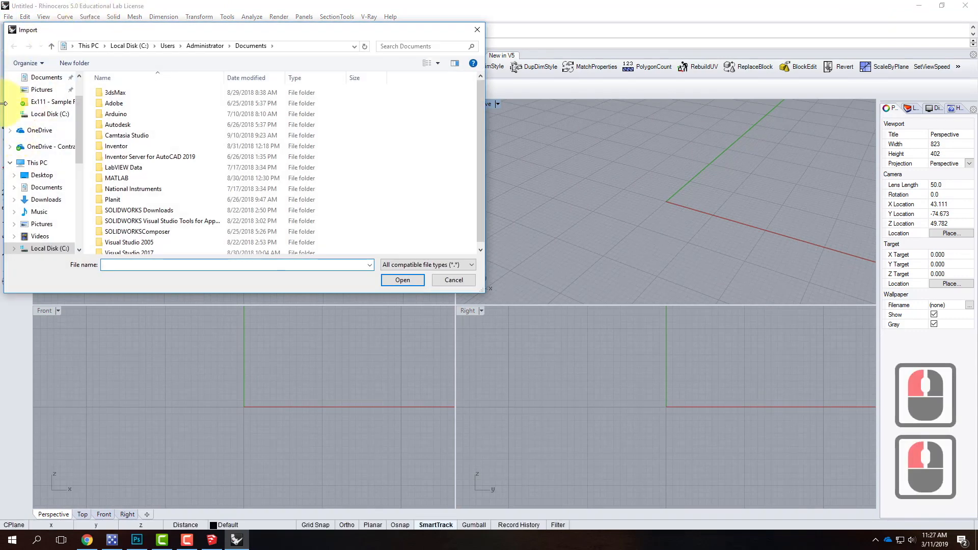
{"action": "left_click", "coordinate": [51, 147]}
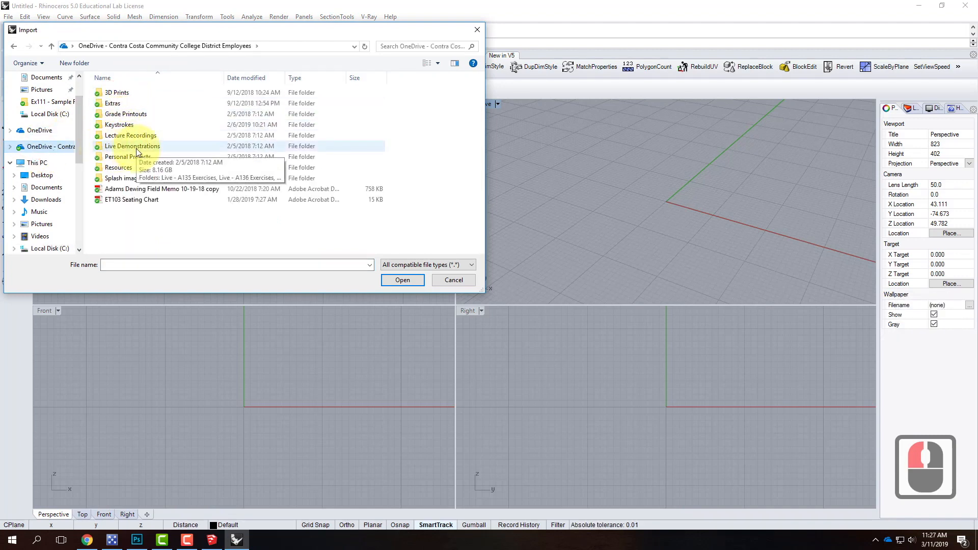
{"action": "double_click", "coordinate": [136, 146]}
{"action": "double_click", "coordinate": [135, 105]}
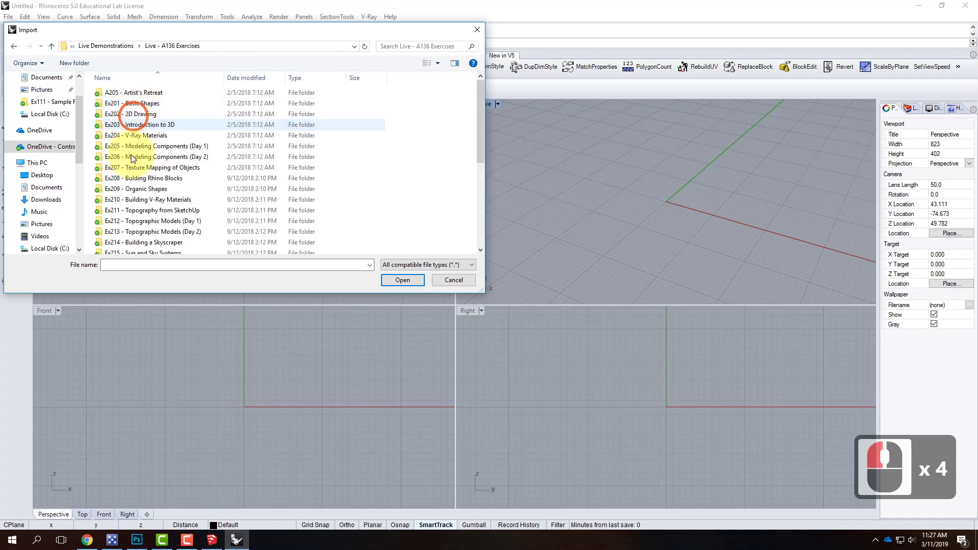
{"action": "double_click", "coordinate": [135, 224]}
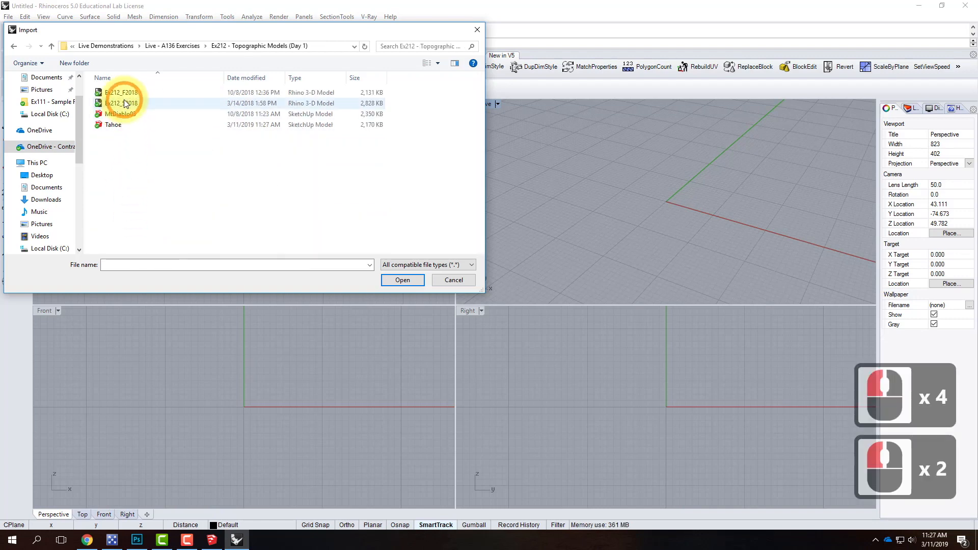
{"action": "left_click", "coordinate": [112, 124]}
{"action": "left_click", "coordinate": [402, 279]}
{"action": "left_click_drag", "start_coordinate": [445, 199], "coordinate": [226, 148]}
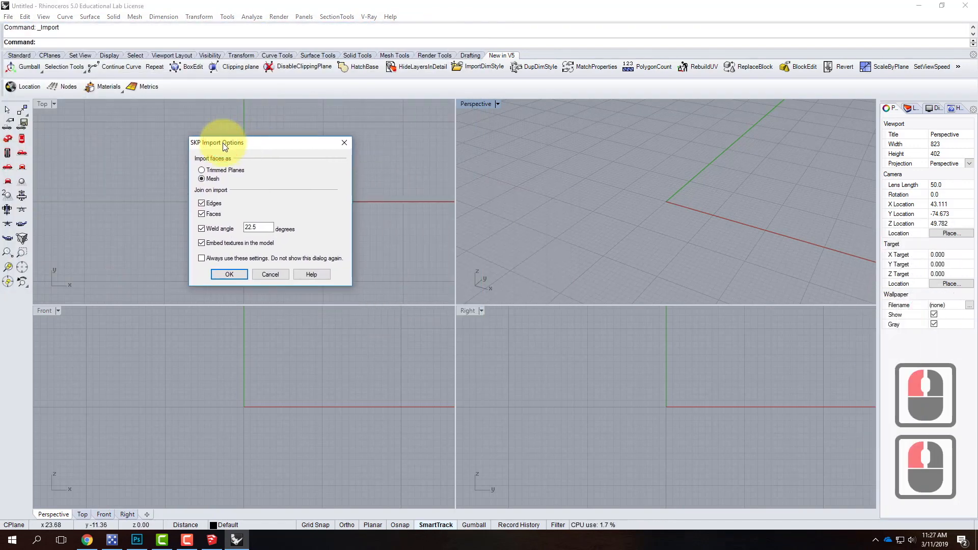
{"action": "left_click", "coordinate": [229, 275]}
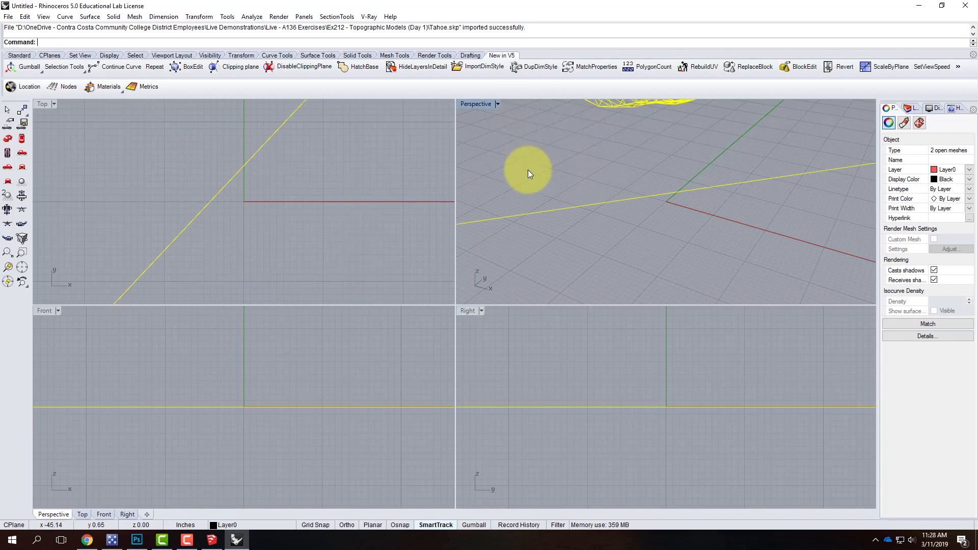
Step: Set the Perspective viewport to Shaded display and maximize it to show the whole imported terrain
{"action": "scroll", "coordinate": [529, 225], "scroll_direction": "up", "scroll_amount": 20}
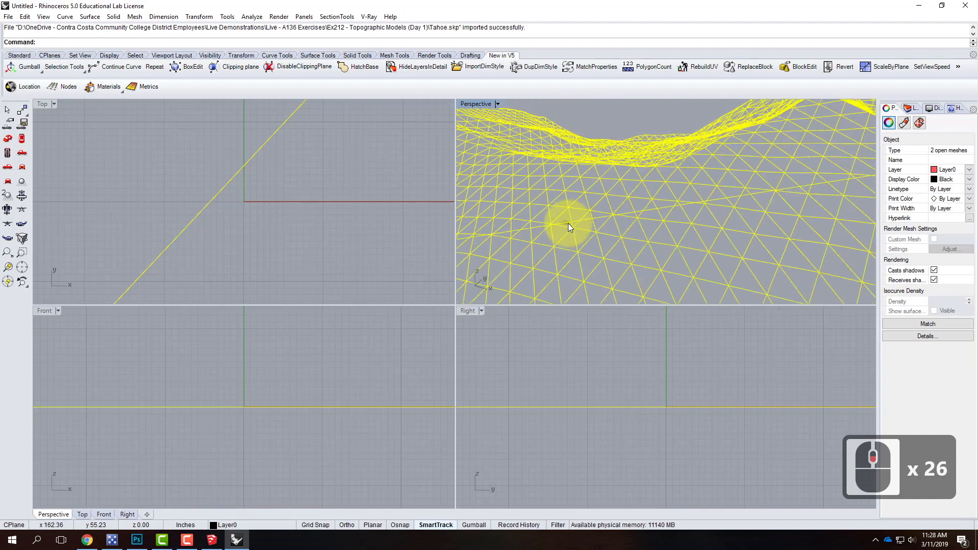
{"action": "scroll", "coordinate": [567, 223], "scroll_direction": "down", "scroll_amount": 4}
{"action": "left_click", "coordinate": [497, 104]}
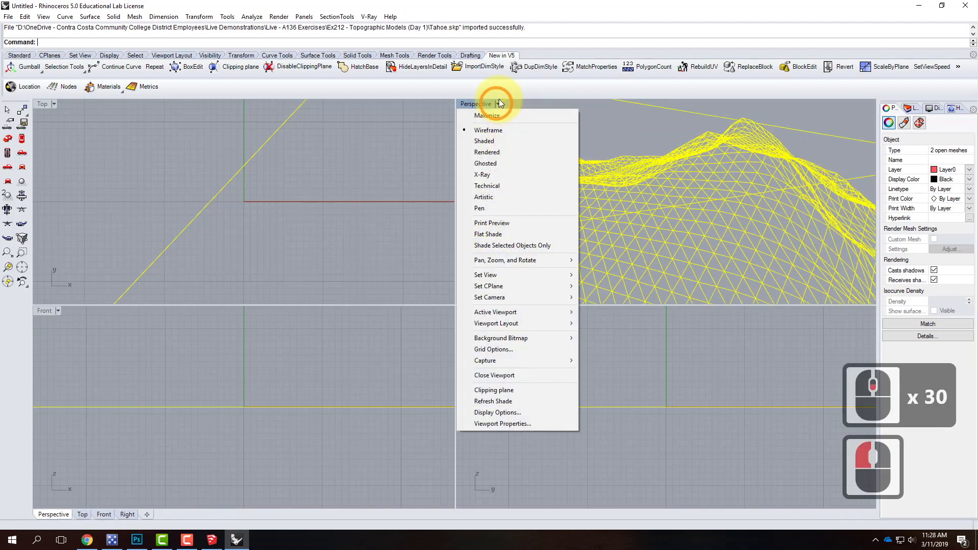
{"action": "left_click", "coordinate": [494, 141]}
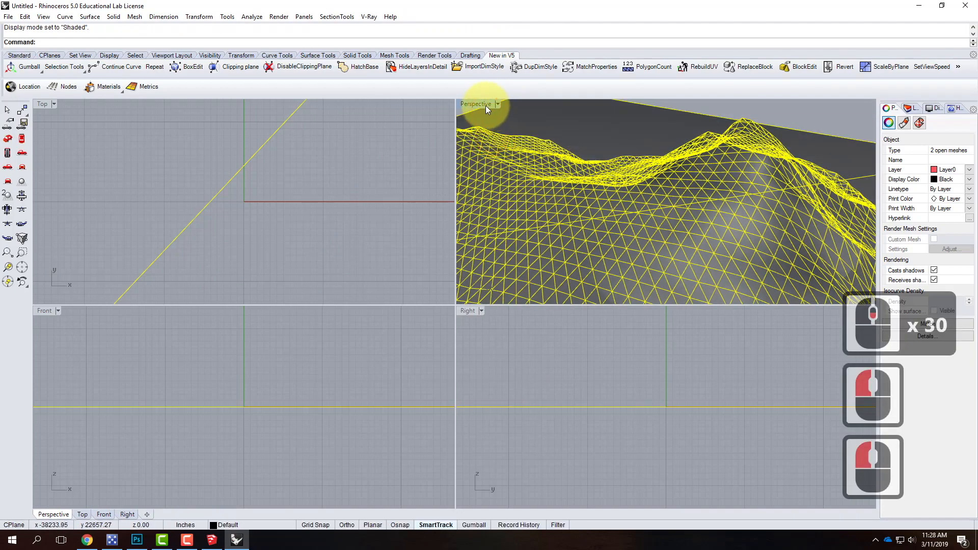
{"action": "double_click", "coordinate": [485, 105]}
{"action": "scroll", "coordinate": [500, 249], "scroll_direction": "down", "scroll_amount": 6}
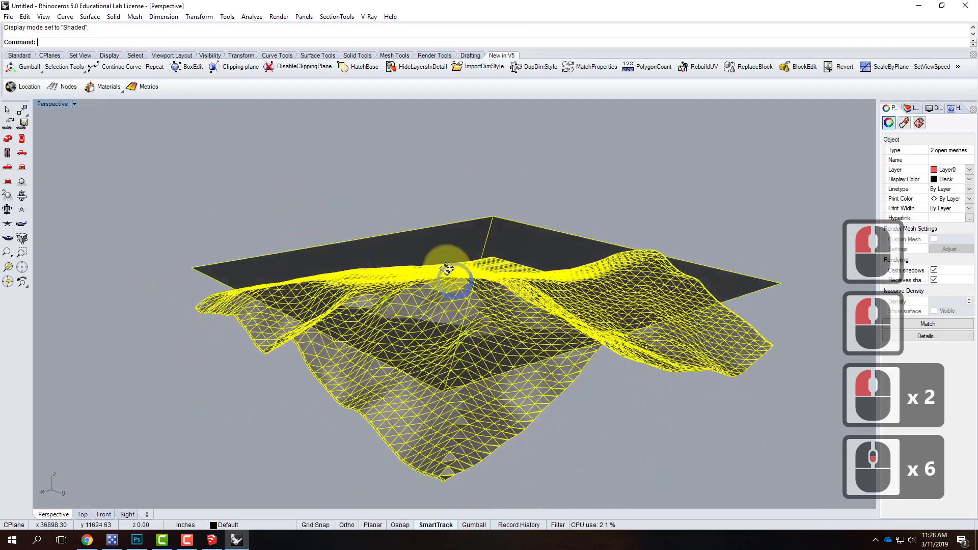
Step: Clear the selection and select only the flat square mesh that cuts through the terrain
{"action": "left_click", "coordinate": [664, 218]}
{"action": "right_click_drag", "start_coordinate": [670, 308], "coordinate": [594, 339]}
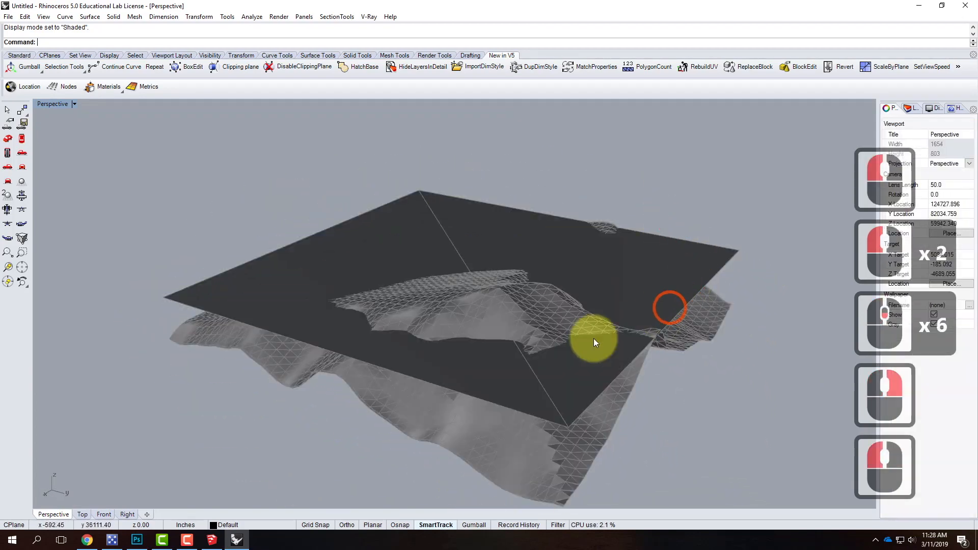
{"action": "left_click", "coordinate": [568, 451]}
{"action": "left_click", "coordinate": [437, 199]}
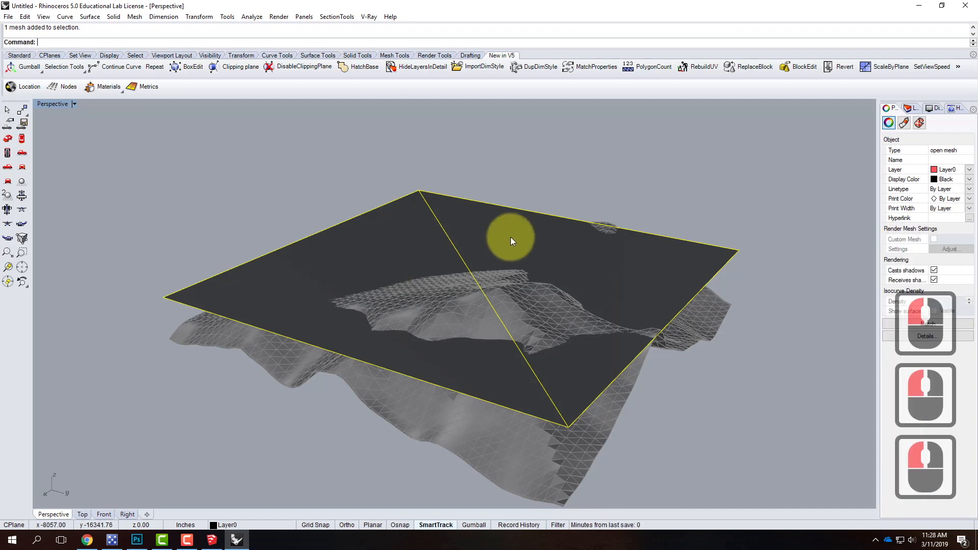
Step: Create a new layer named SketchUp
{"action": "left_click", "coordinate": [912, 108]}
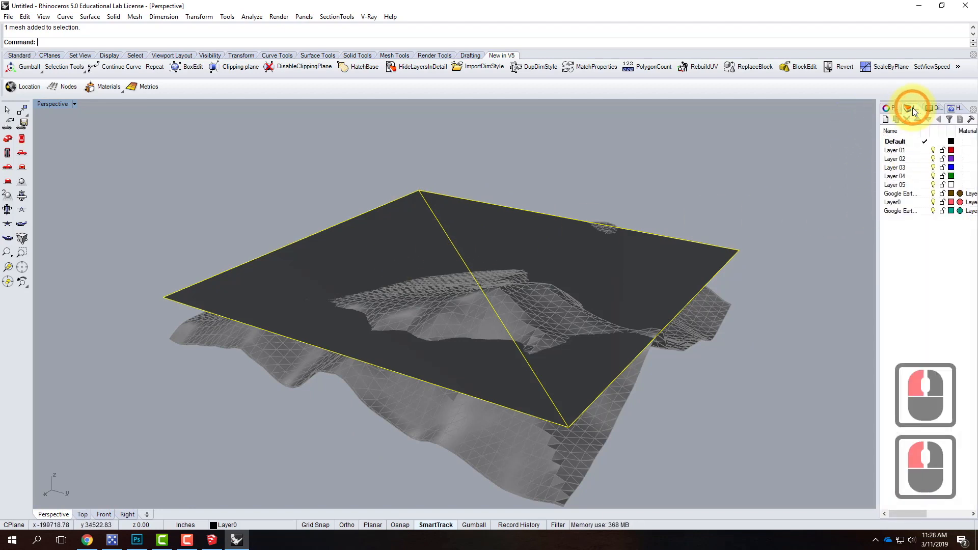
{"action": "left_click", "coordinate": [886, 119]}
{"action": "type", "text": "S"}
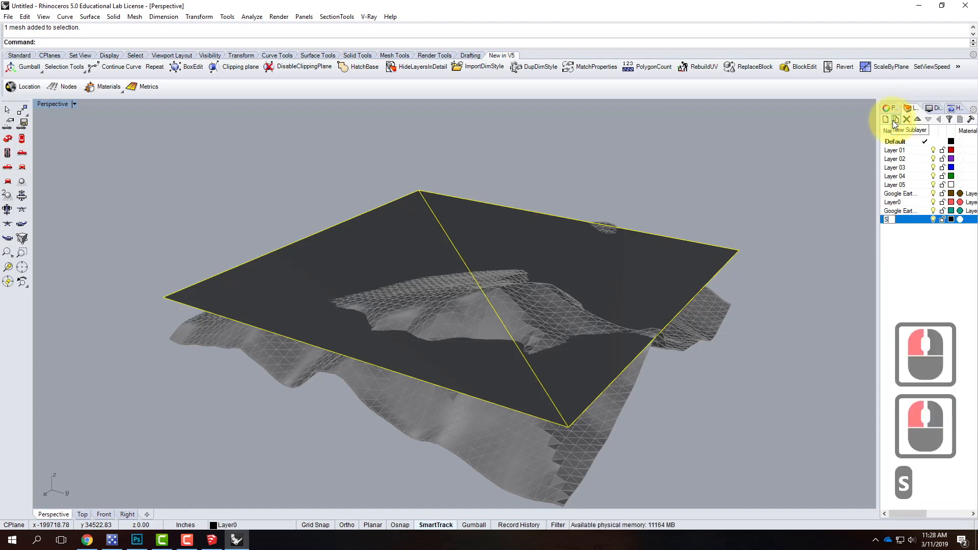
{"action": "type", "text": "ketchUp"}
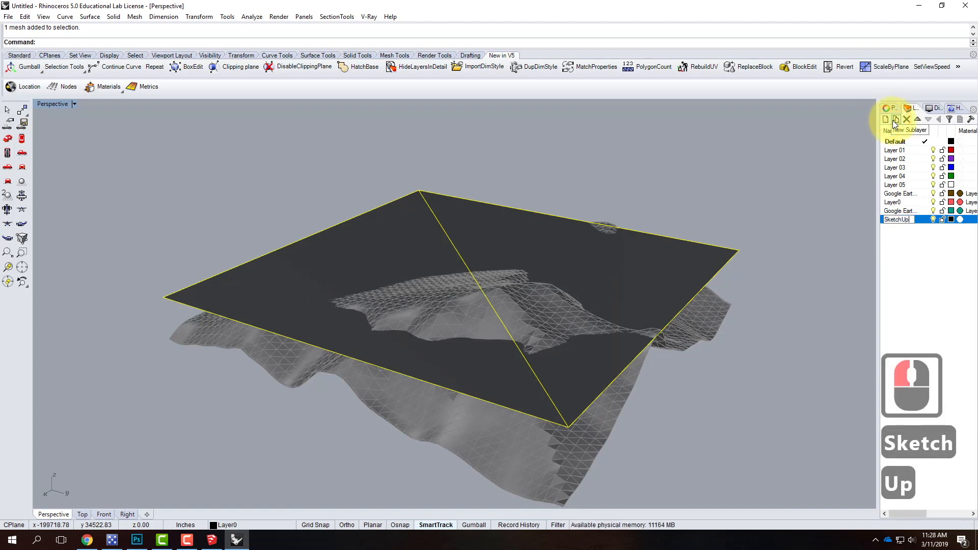
{"action": "key", "text": "Return"}
Step: Add two sublayers named SkTerrain and SkSurface under the SketchUp layer
{"action": "left_click", "coordinate": [897, 120]}
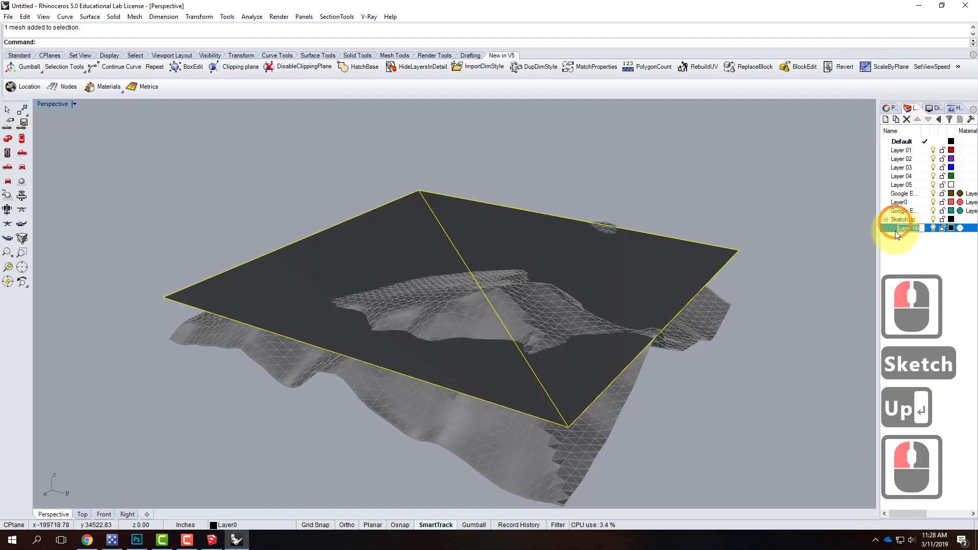
{"action": "type", "text": "SkTerrain"}
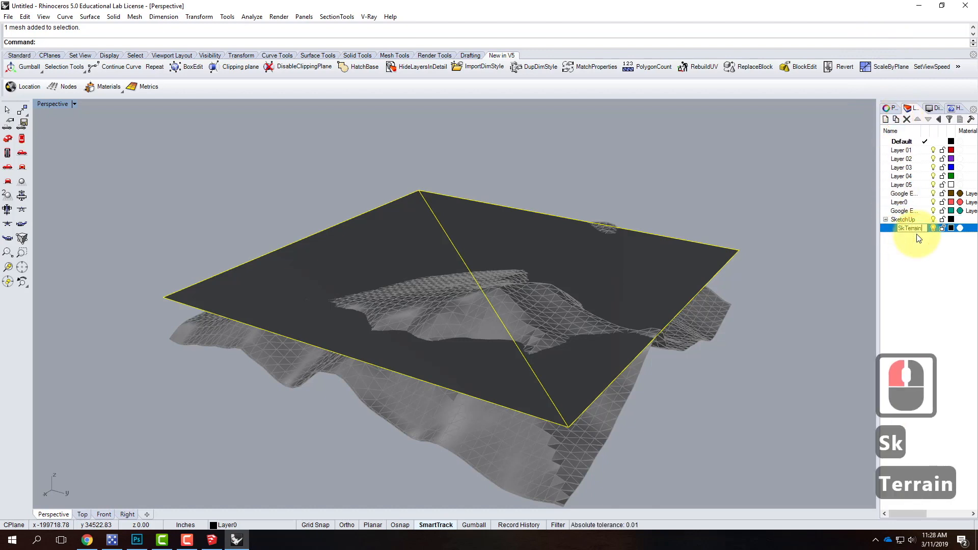
{"action": "left_click", "coordinate": [910, 222]}
{"action": "left_click", "coordinate": [909, 221]}
{"action": "left_click", "coordinate": [898, 121]}
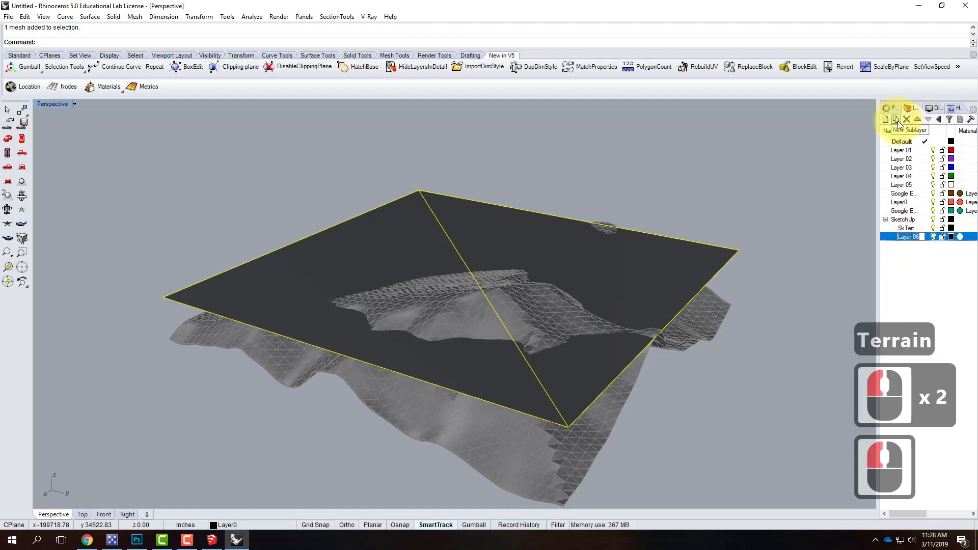
{"action": "type", "text": "SkSurface"}
{"action": "key", "text": "Return"}
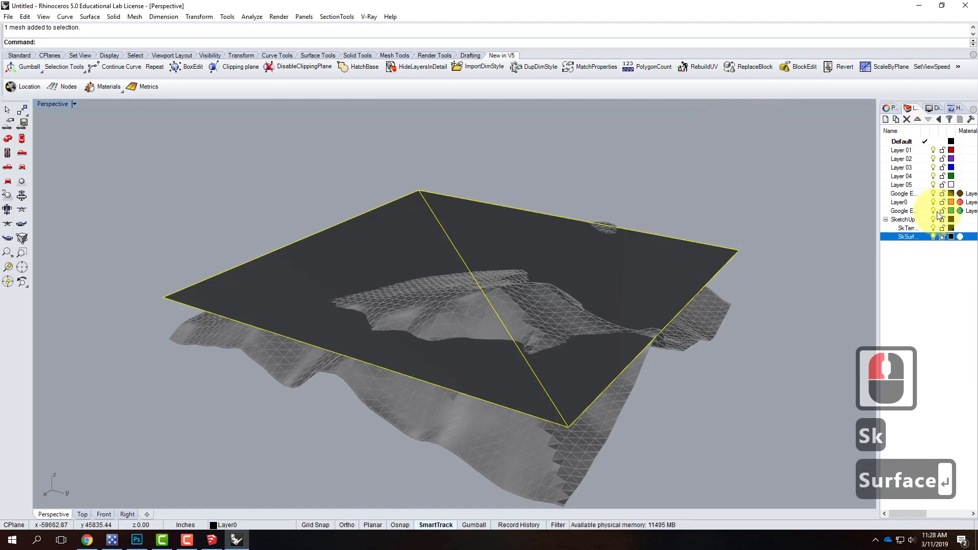
Step: Move the selected flat mesh to the SkSurface layer and turn that layer off
{"action": "right_click", "coordinate": [904, 238]}
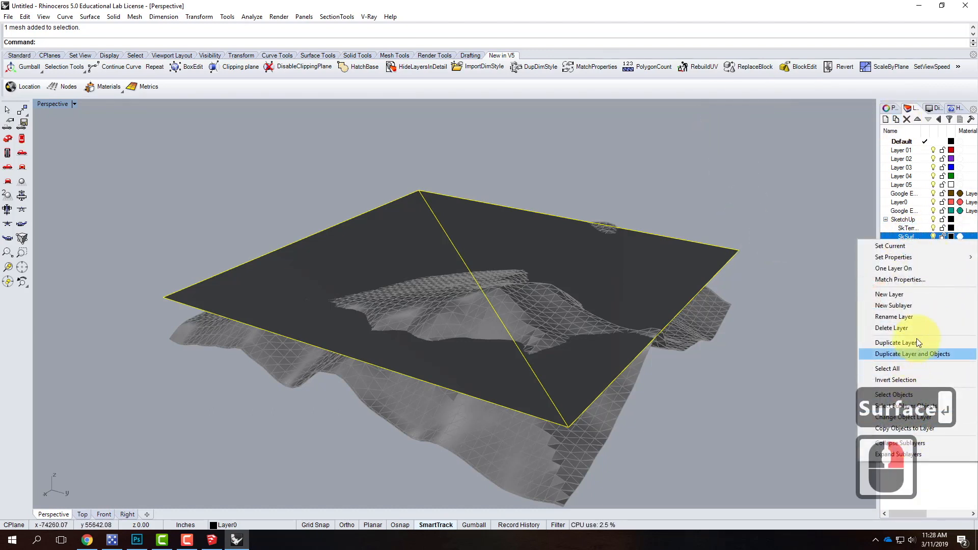
{"action": "left_click", "coordinate": [945, 417]}
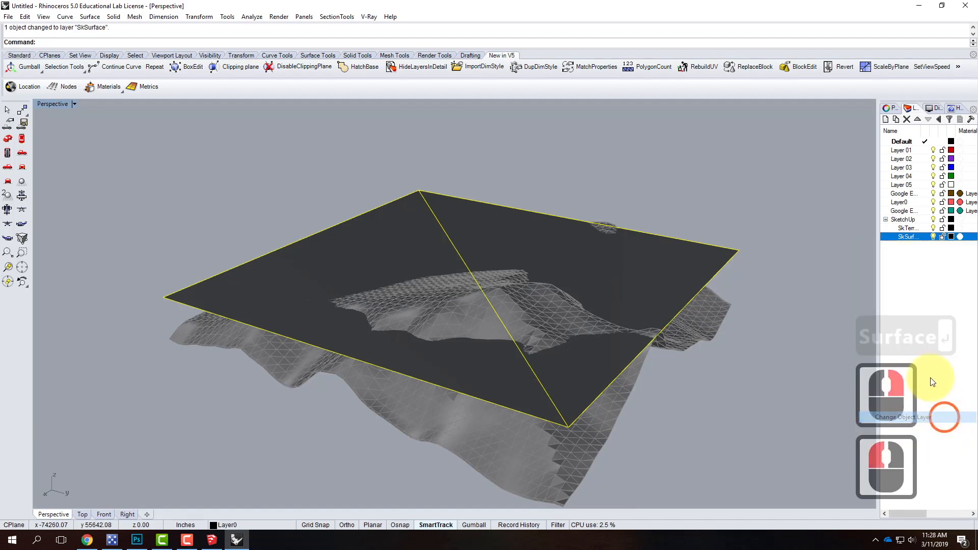
{"action": "left_click", "coordinate": [934, 237]}
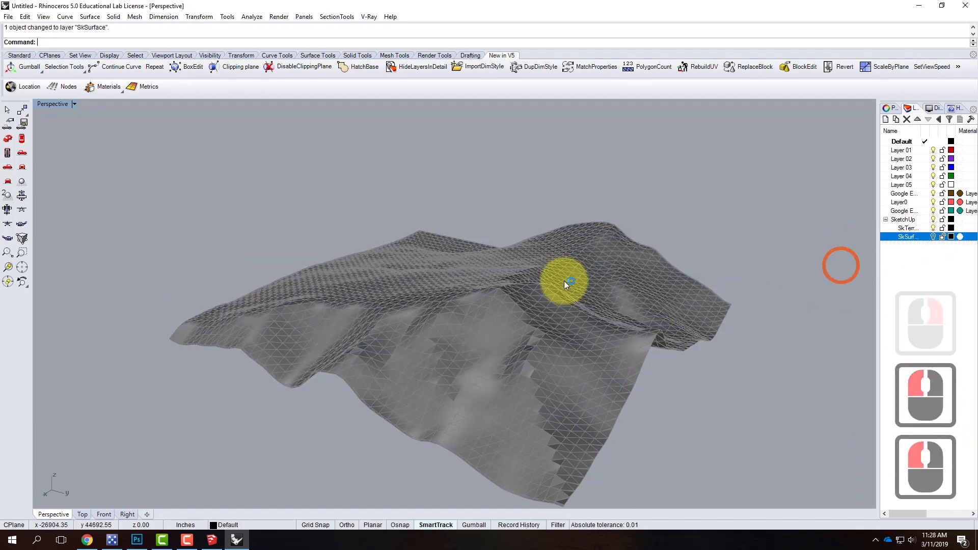
Step: Move the terrain mesh to the SkTerrain layer and check both sublayers by toggling their visibility, leaving only SkTerrain on
{"action": "left_click", "coordinate": [481, 236]}
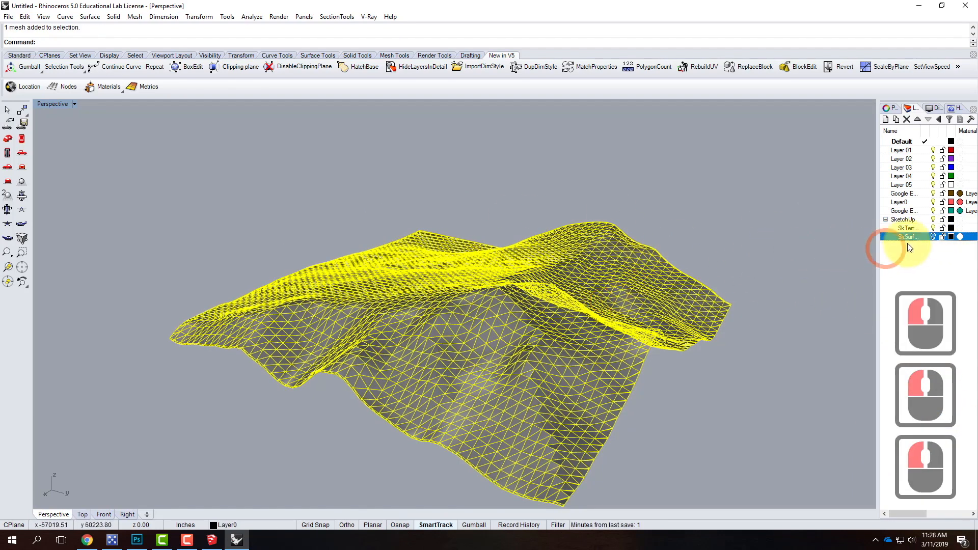
{"action": "right_click", "coordinate": [913, 229]}
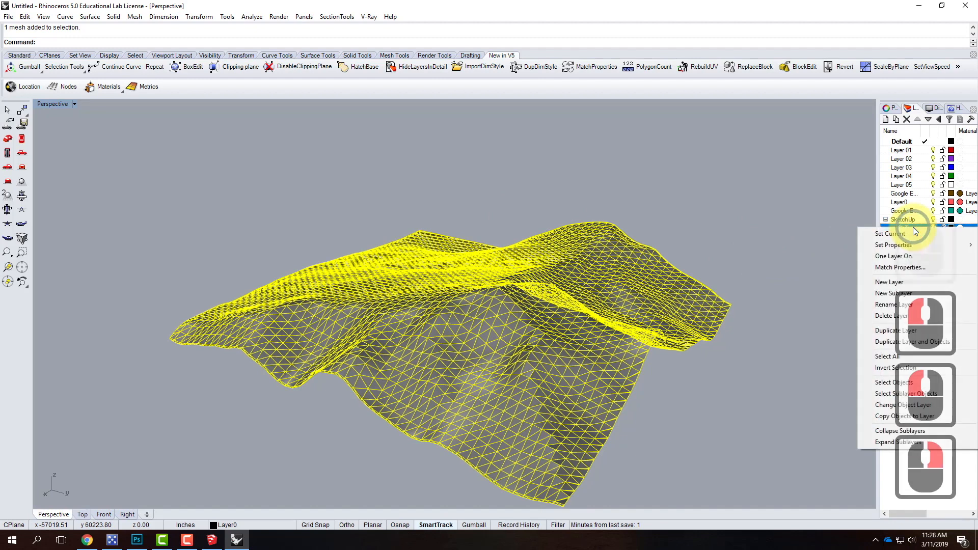
{"action": "left_click", "coordinate": [876, 404]}
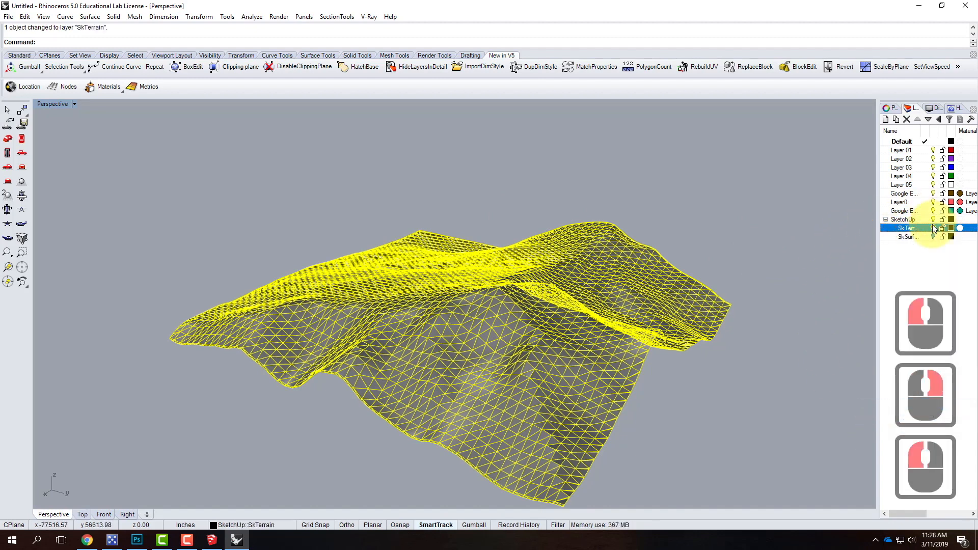
{"action": "left_click", "coordinate": [934, 228]}
{"action": "left_click", "coordinate": [933, 228]}
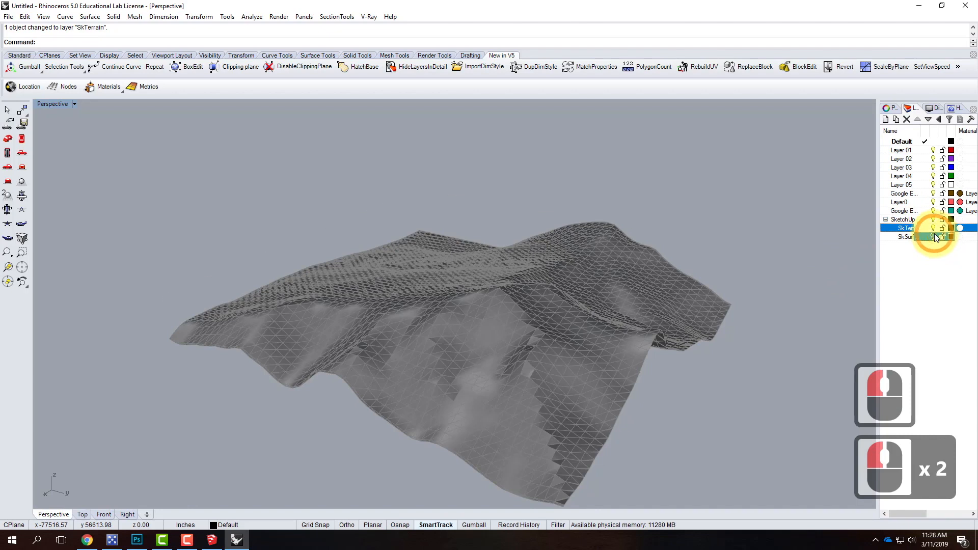
{"action": "left_click", "coordinate": [933, 237]}
{"action": "left_click", "coordinate": [933, 236]}
Step: Delete the unused layers from Layer 01 through the last Google Earth layer, keeping Default and the SketchUp layers
{"action": "left_click", "coordinate": [902, 211]}
{"action": "left_click", "coordinate": [902, 151], "text": "shift"}
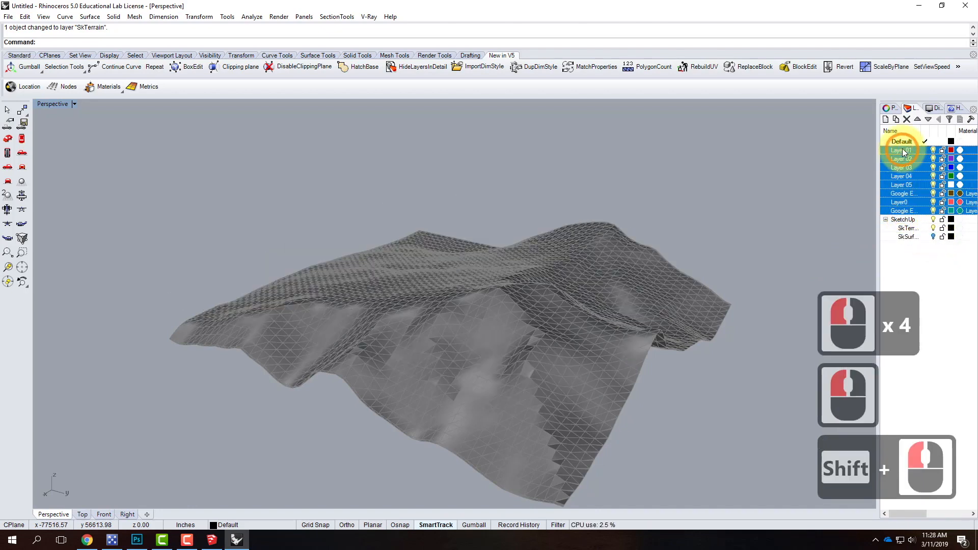
{"action": "left_click", "coordinate": [906, 119]}
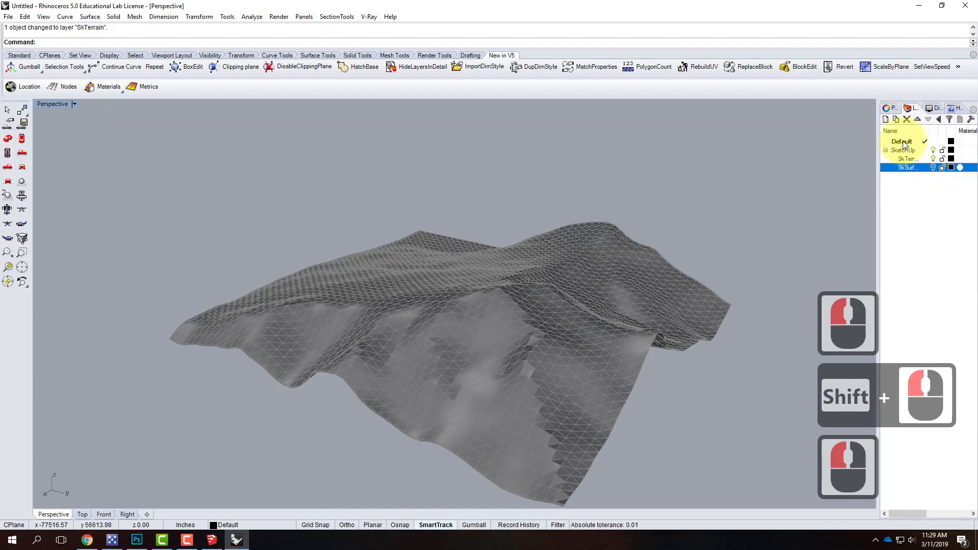
{"action": "left_click", "coordinate": [906, 212]}
{"action": "right_click_drag", "start_coordinate": [537, 345], "coordinate": [371, 339]}
{"action": "right_click", "coordinate": [372, 338]}
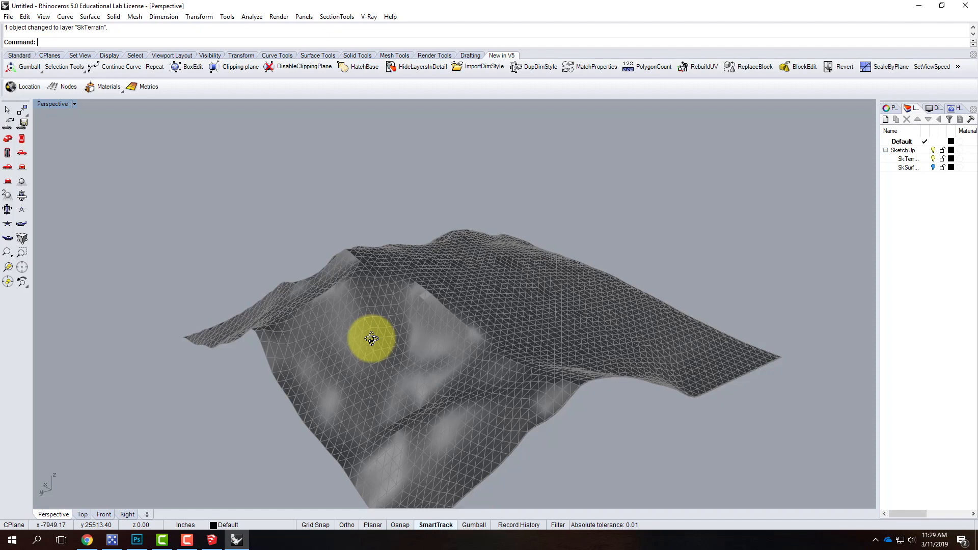
Step: Add two new top-level layers named ContourX and Contour Y
{"action": "left_click", "coordinate": [371, 338]}
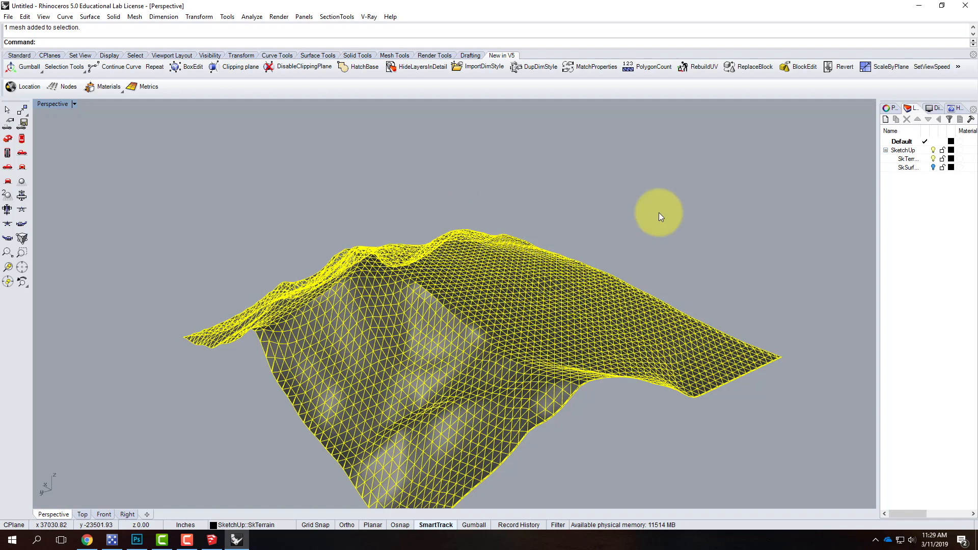
{"action": "key", "text": "Escape"}
{"action": "left_click", "coordinate": [883, 120]}
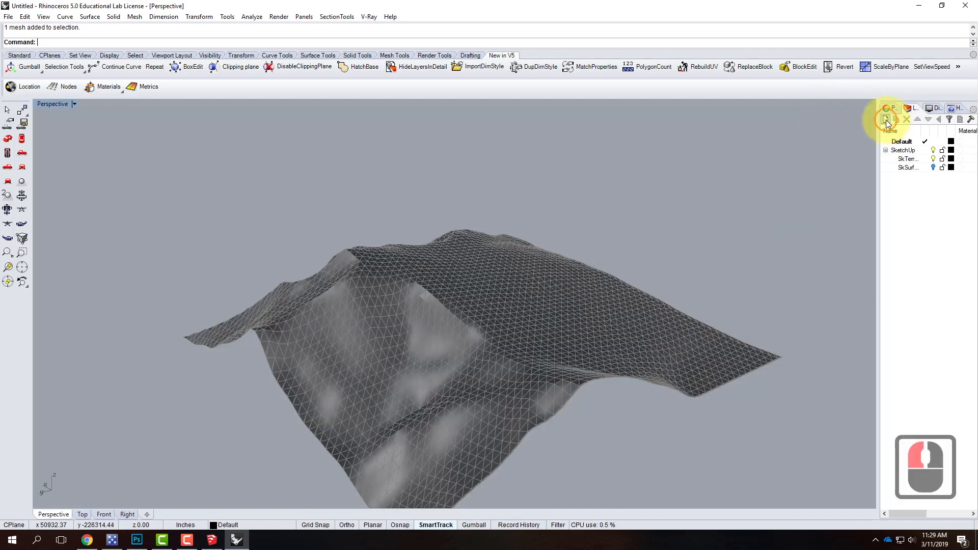
{"action": "left_click", "coordinate": [886, 120]}
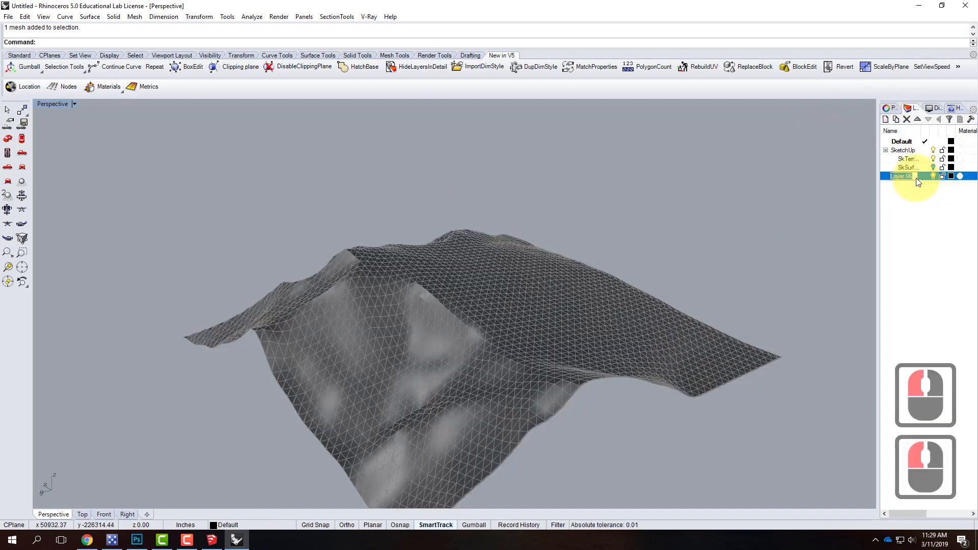
{"action": "type", "text": "Contour"}
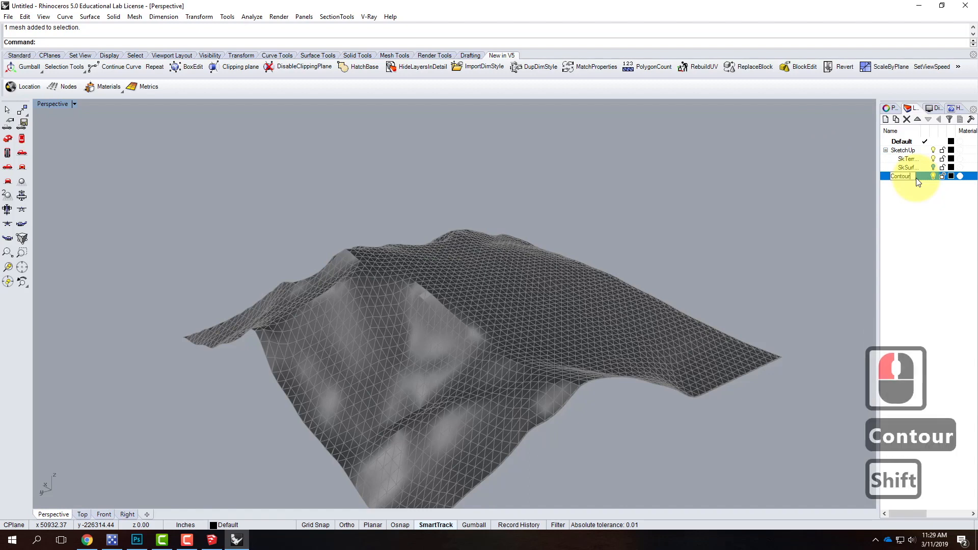
{"action": "type", "text": "X"}
{"action": "key", "text": "Return"}
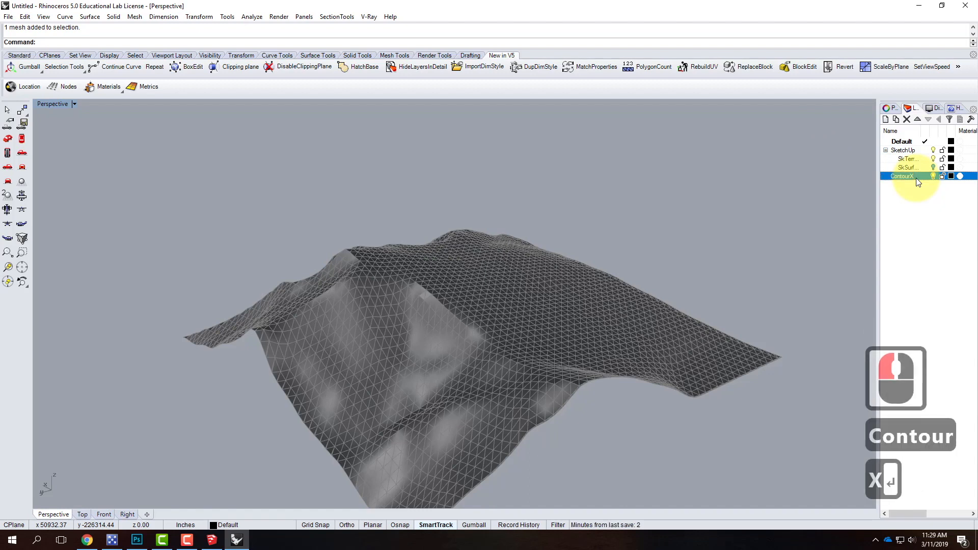
{"action": "left_click", "coordinate": [886, 119]}
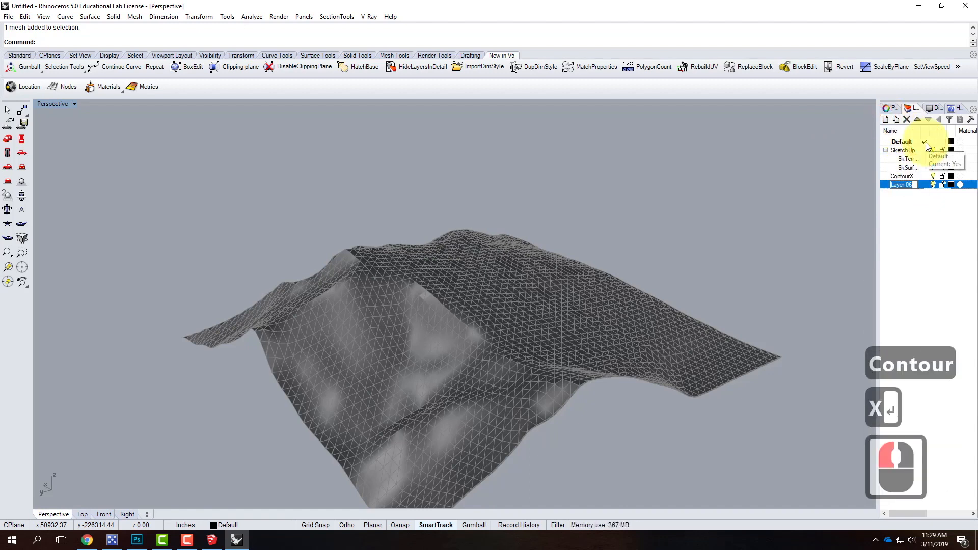
{"action": "type", "text": "Contour Y"}
{"action": "key", "text": "Return"}
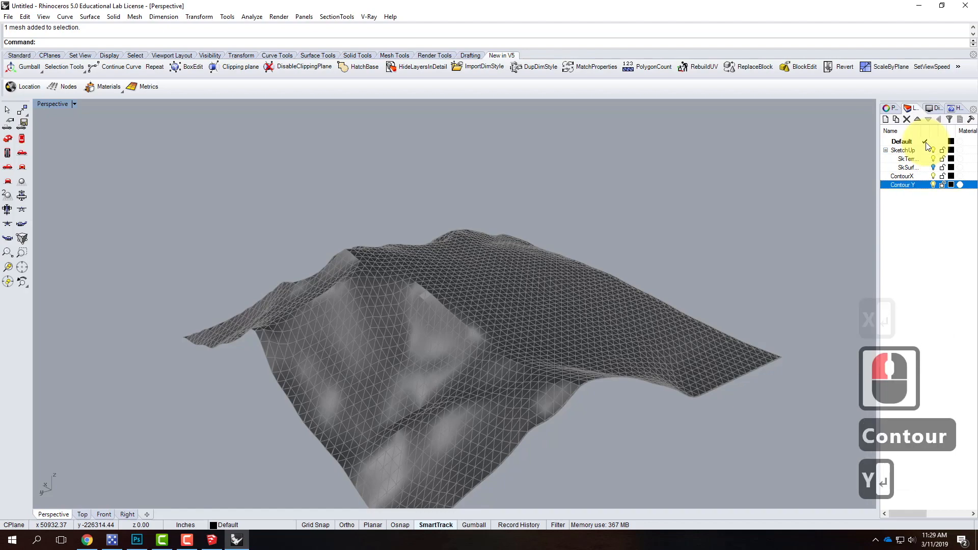
Step: Make ContourX the current layer
{"action": "right_click_drag", "start_coordinate": [184, 279], "coordinate": [410, 195]}
{"action": "scroll", "coordinate": [408, 193], "scroll_direction": "down", "scroll_amount": 3}
{"action": "right_click_drag", "start_coordinate": [464, 280], "coordinate": [441, 299]}
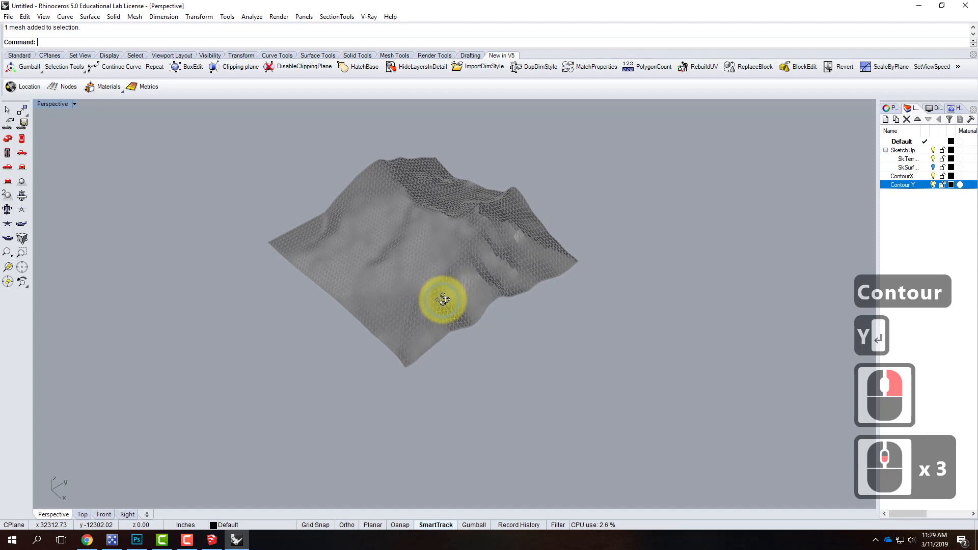
{"action": "scroll", "coordinate": [464, 314], "scroll_direction": "up", "scroll_amount": 2}
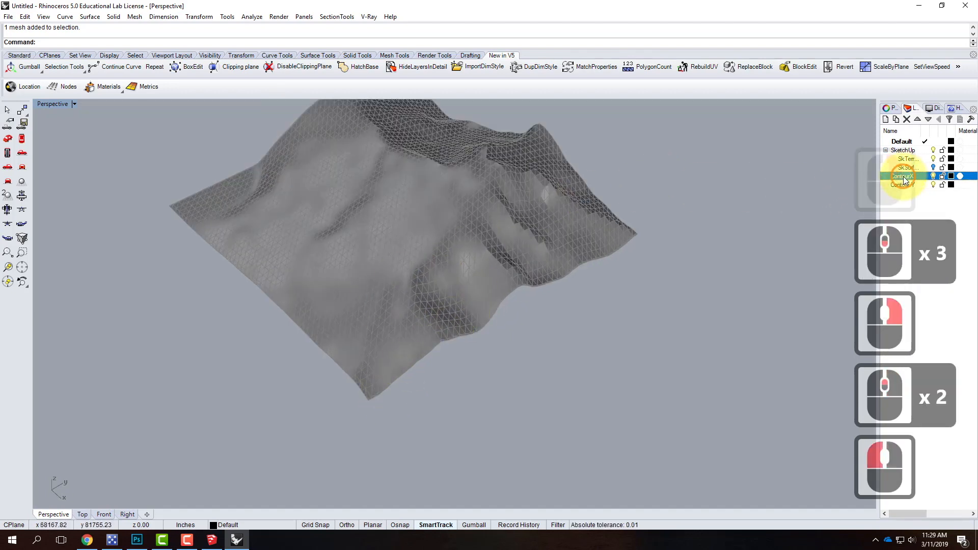
{"action": "double_click", "coordinate": [903, 176]}
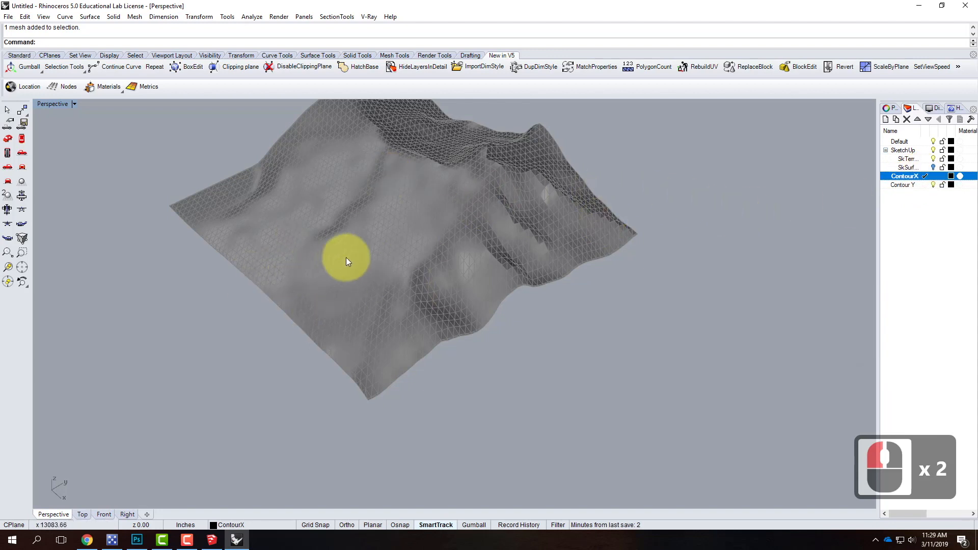
Step: Start the Contour command with the terrain mesh as the object to contour
{"action": "left_click", "coordinate": [26, 18]}
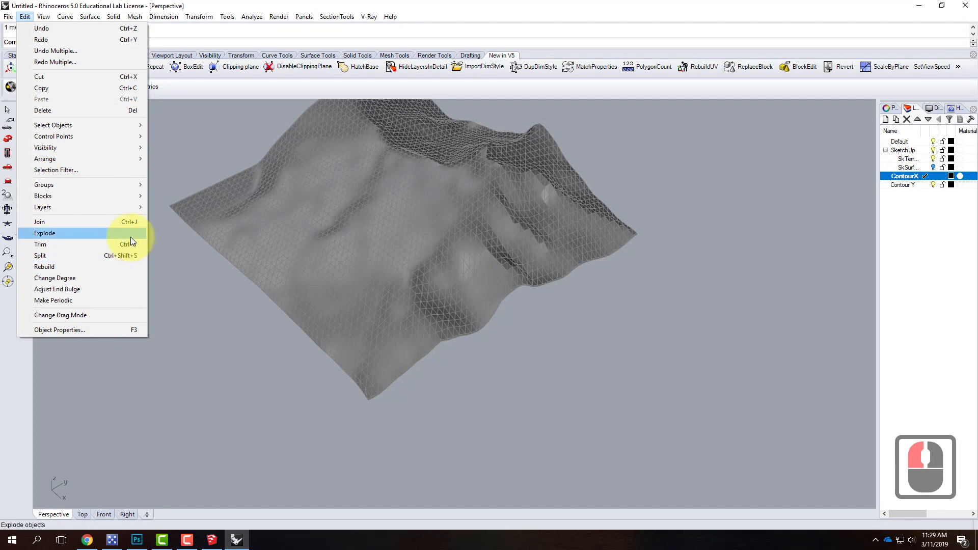
{"action": "mouse_move", "coordinate": [102, 18]}
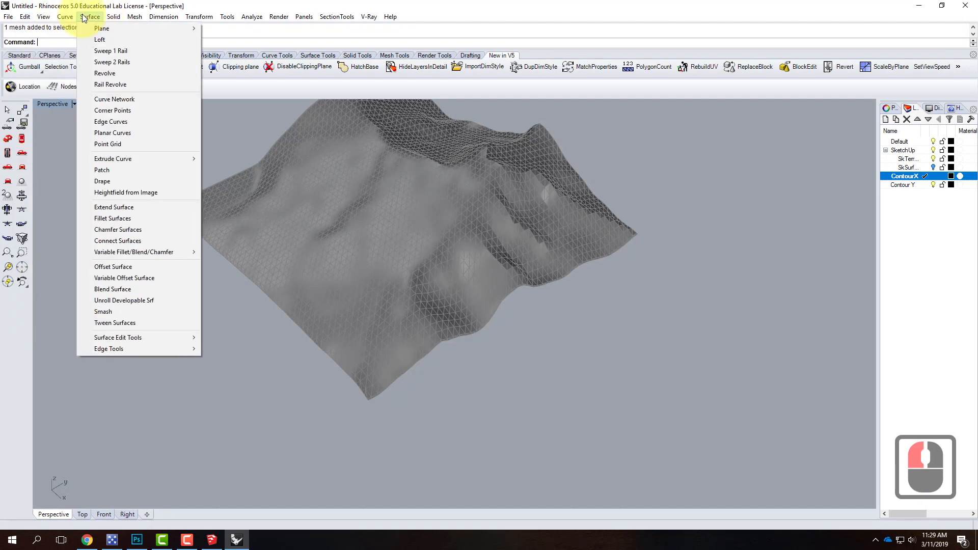
{"action": "mouse_move", "coordinate": [65, 17]}
{"action": "mouse_move", "coordinate": [109, 337]}
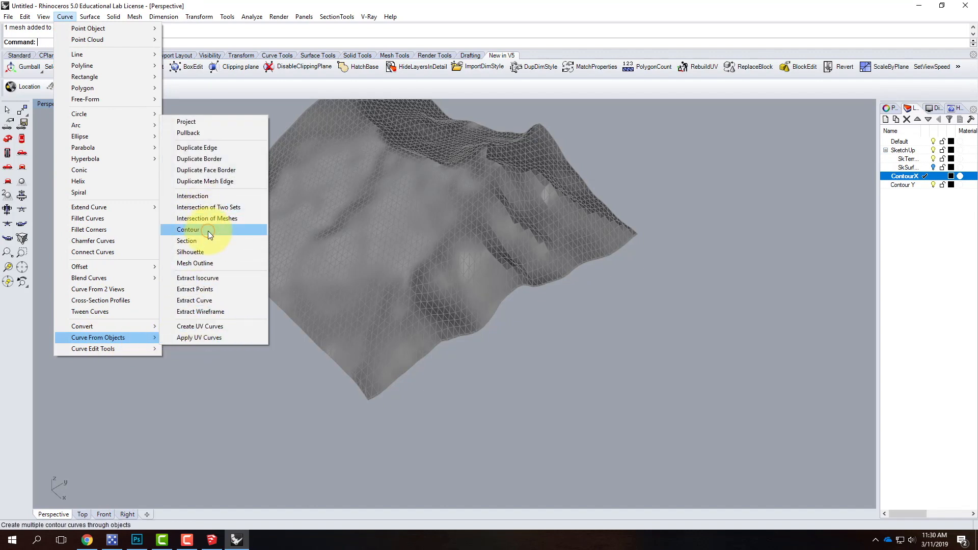
{"action": "left_click", "coordinate": [208, 231]}
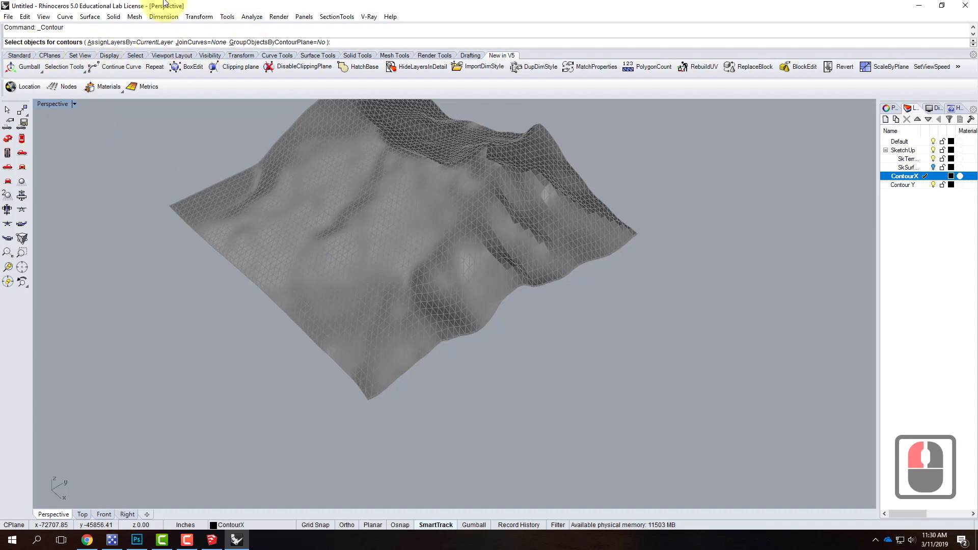
{"action": "left_click", "coordinate": [439, 247]}
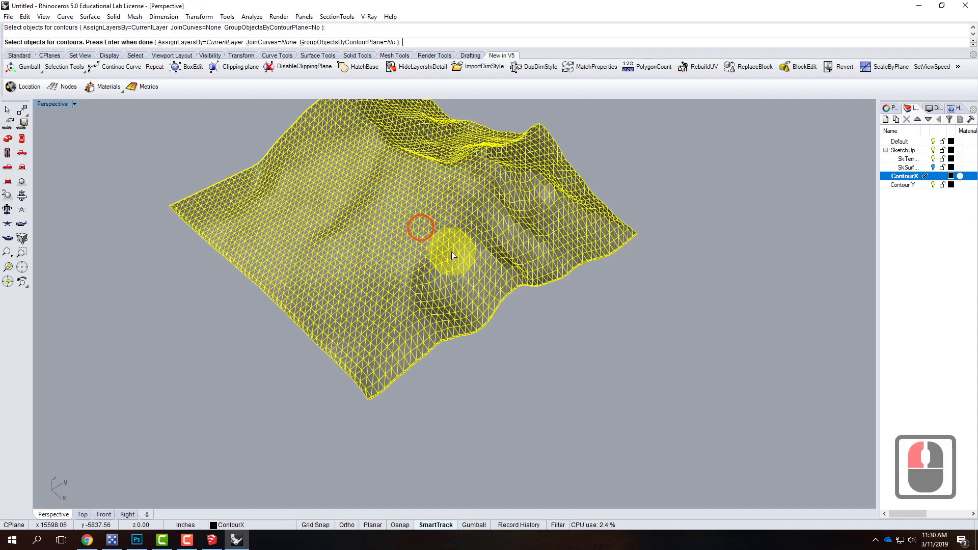
{"action": "right_click", "coordinate": [515, 365]}
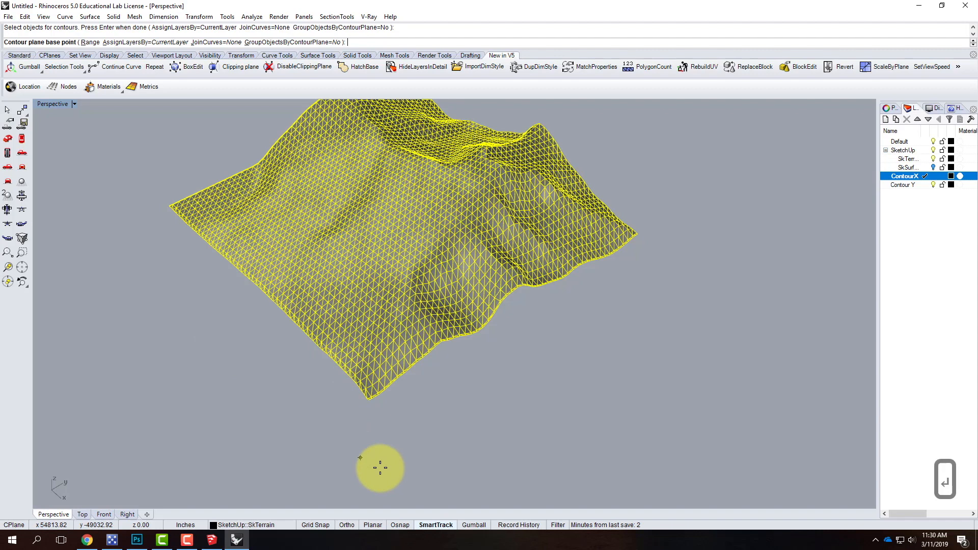
Step: Turn on the End, Mid, Perp and Vertex object snaps for picking the contour base point
{"action": "left_click", "coordinate": [400, 526]}
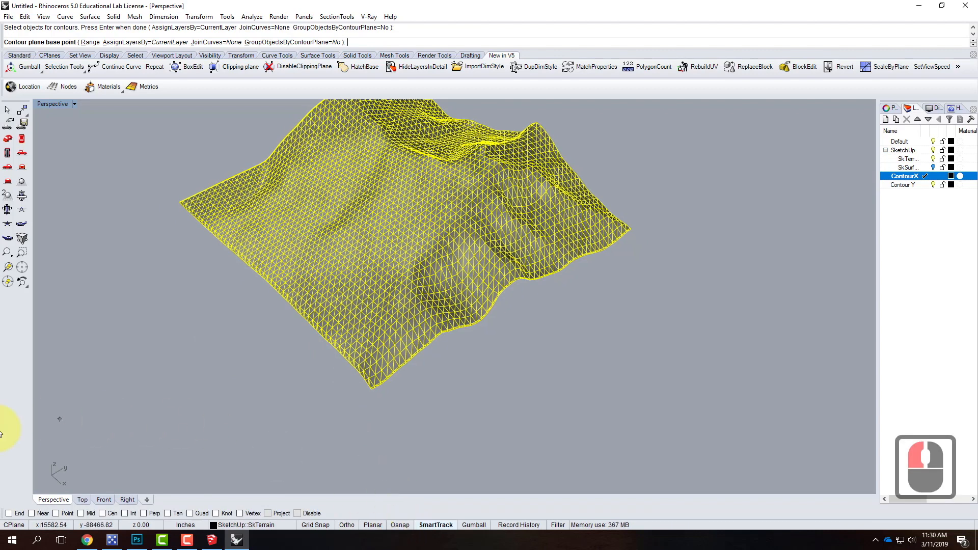
{"action": "left_click", "coordinate": [8, 513]}
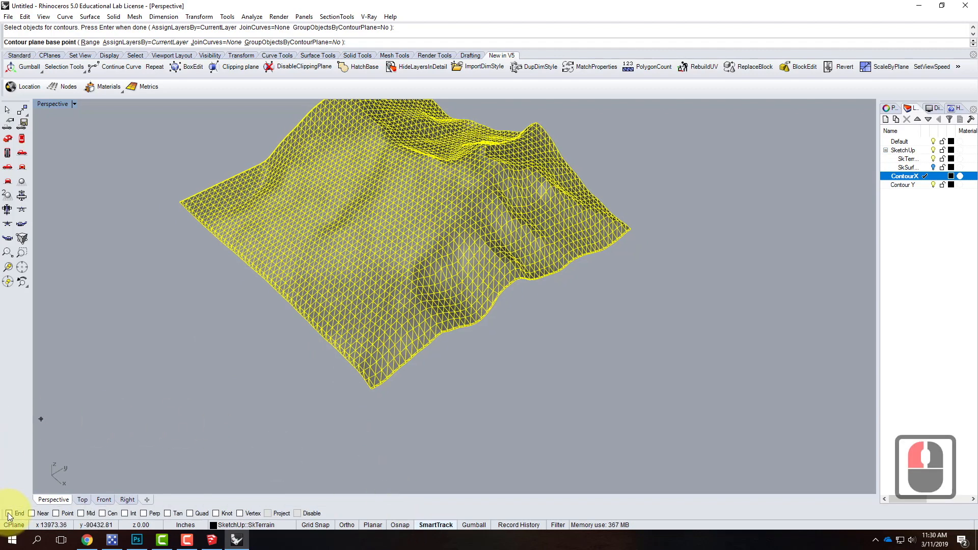
{"action": "left_click", "coordinate": [81, 513]}
{"action": "left_click", "coordinate": [143, 513]}
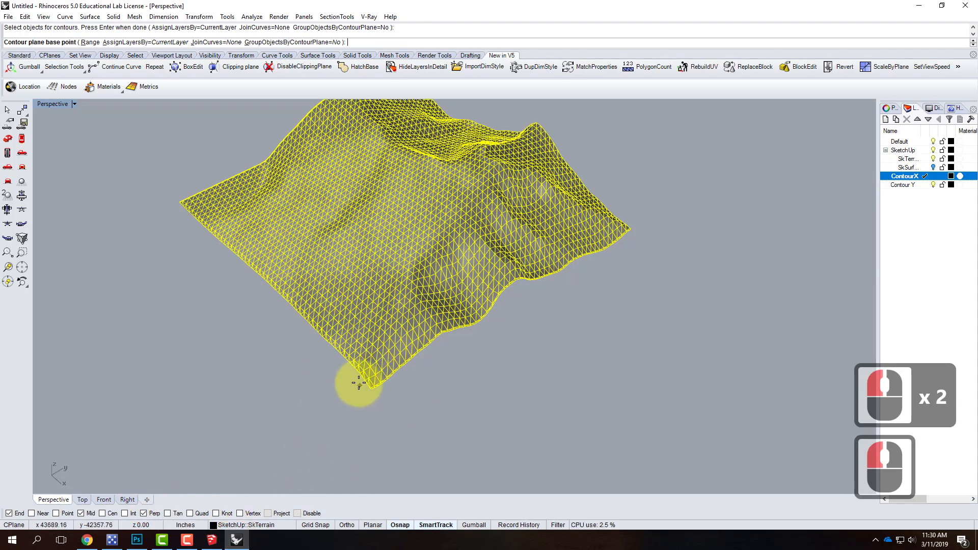
{"action": "left_click", "coordinate": [238, 513]}
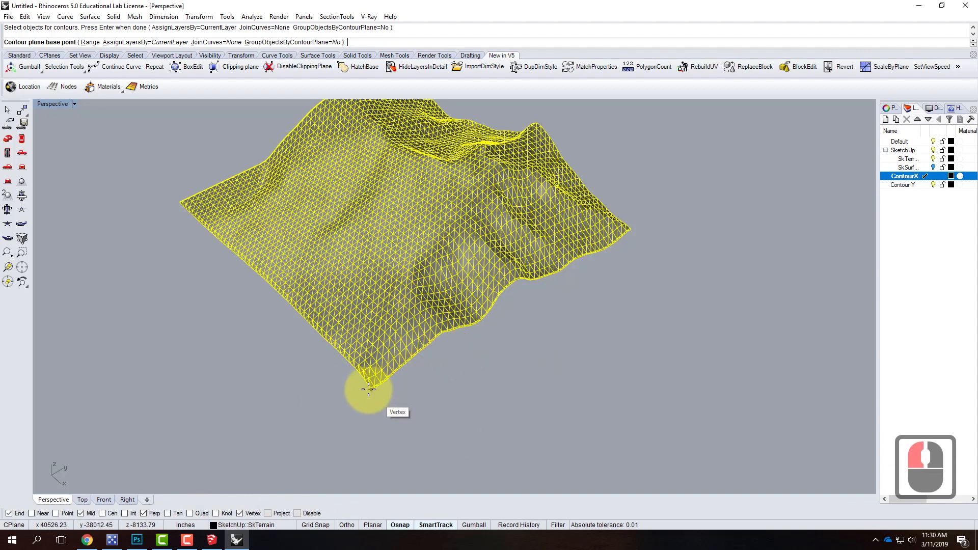
Step: Generate contours from the terrain mesh's nearest corner vertex along the Y direction, spaced 100' apart
{"action": "scroll", "coordinate": [378, 395], "scroll_direction": "up", "scroll_amount": 3}
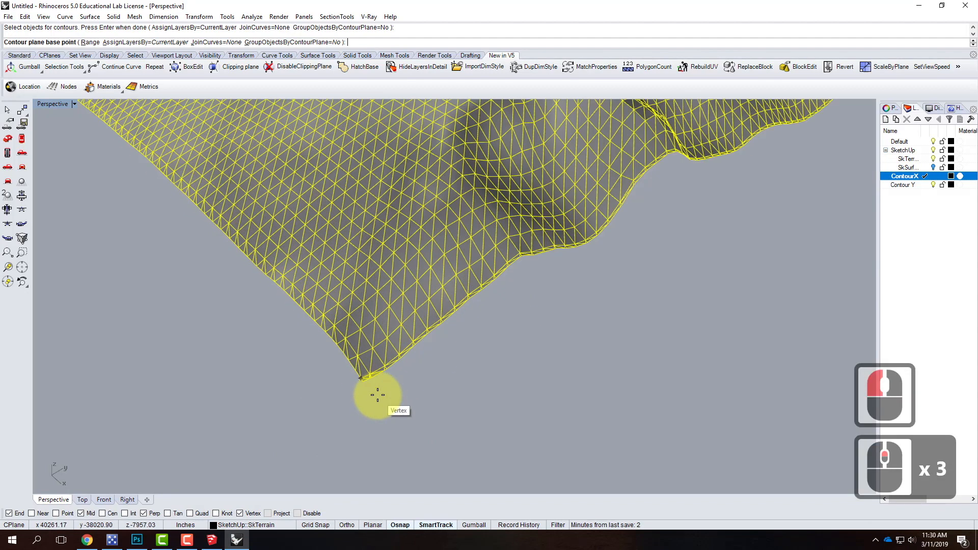
{"action": "scroll", "coordinate": [345, 384], "scroll_direction": "up", "scroll_amount": 4}
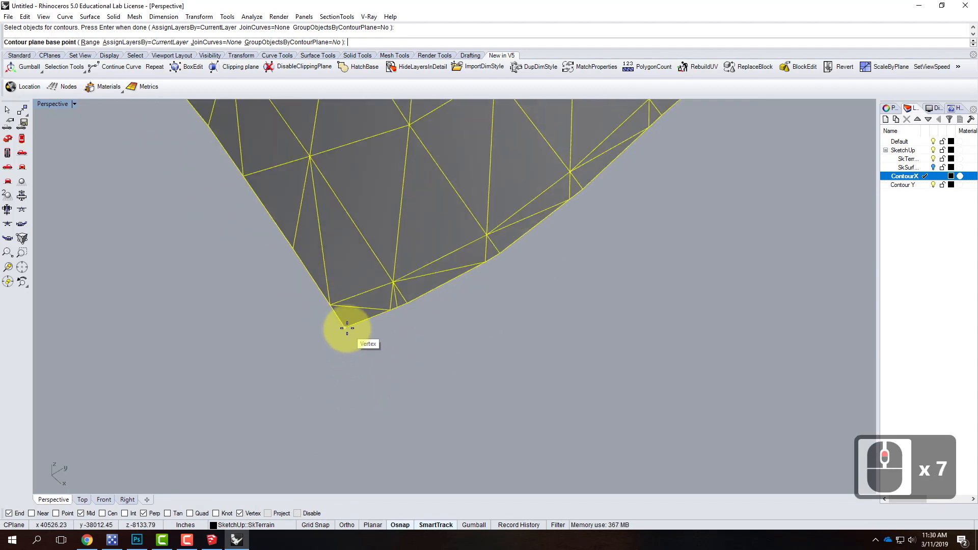
{"action": "left_click", "coordinate": [347, 329]}
{"action": "scroll", "coordinate": [255, 382], "scroll_direction": "down", "scroll_amount": 14}
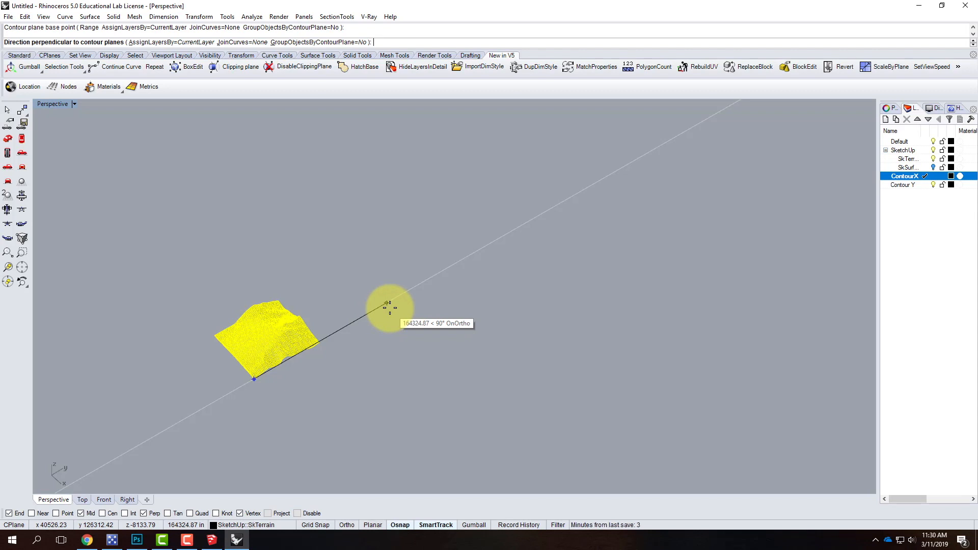
{"action": "left_click", "coordinate": [388, 308]}
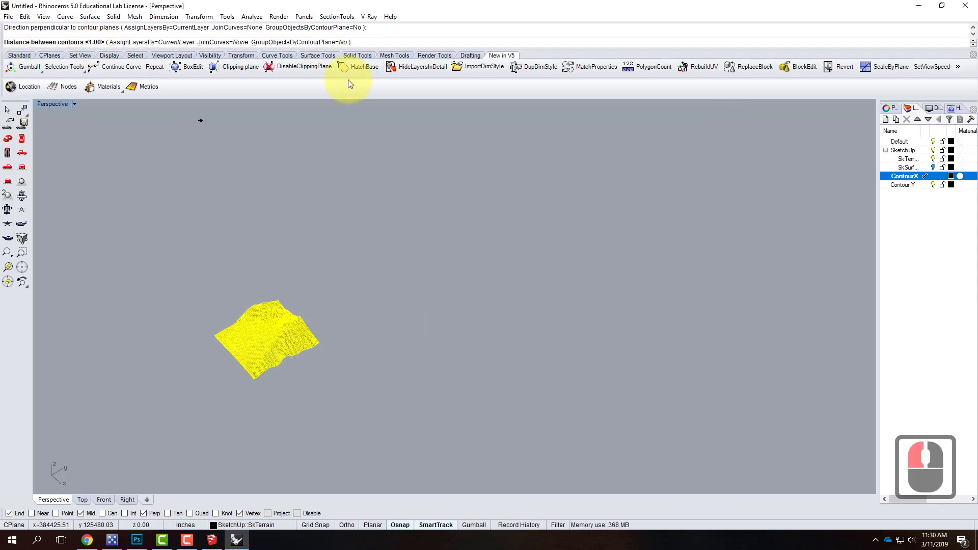
{"action": "type", "text": "100"}
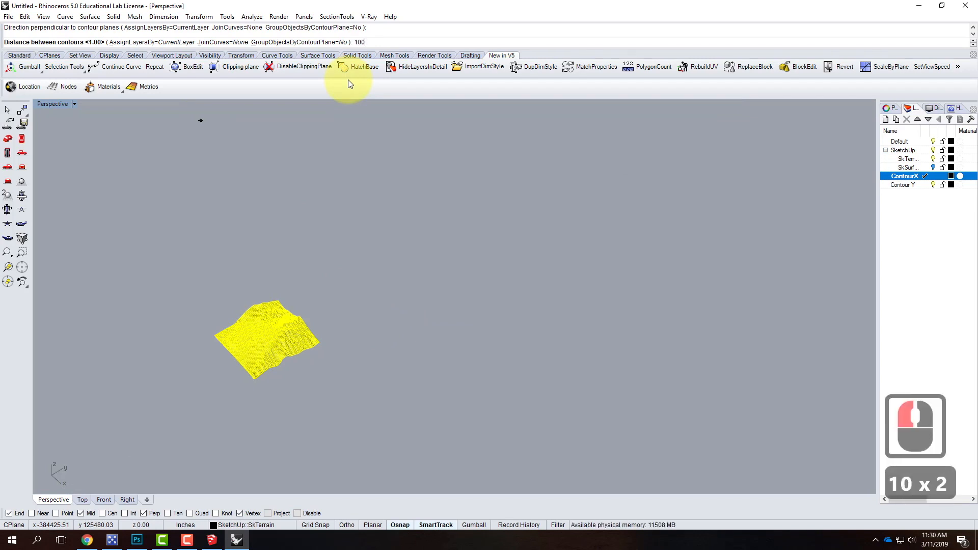
{"action": "type", "text": "'"}
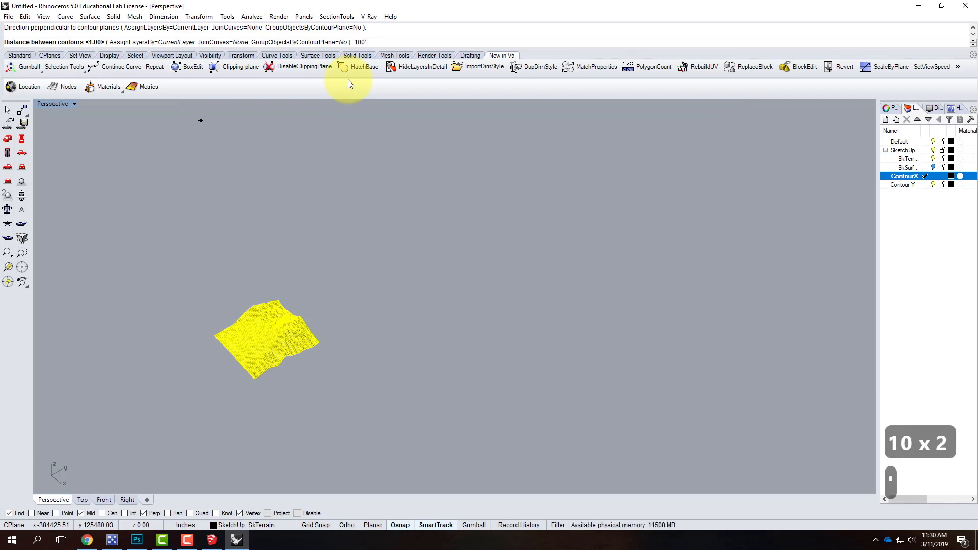
{"action": "key", "text": "Return"}
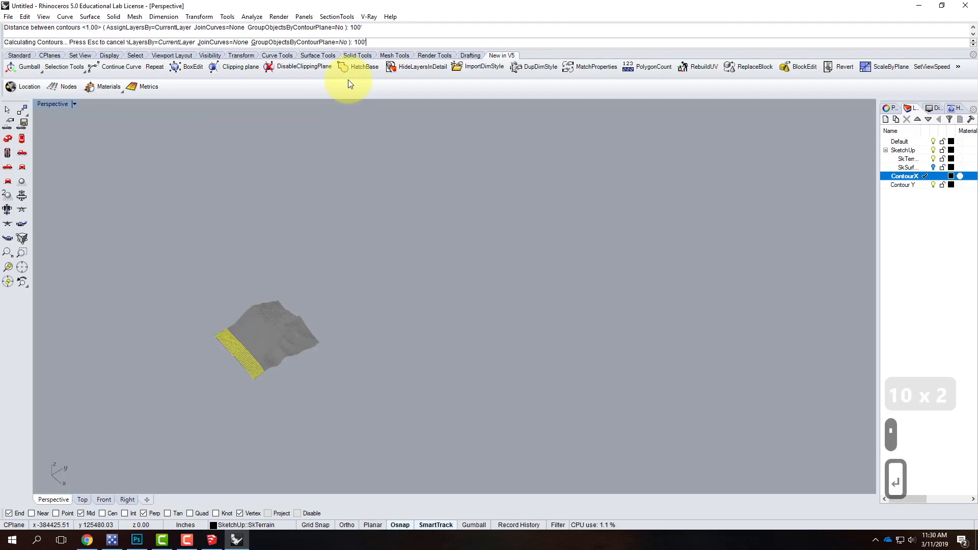
Step: Examine the contour curves in the Perspective, Front and Right views, then return to the full Perspective view
{"action": "scroll", "coordinate": [204, 288], "scroll_direction": "up", "scroll_amount": 9}
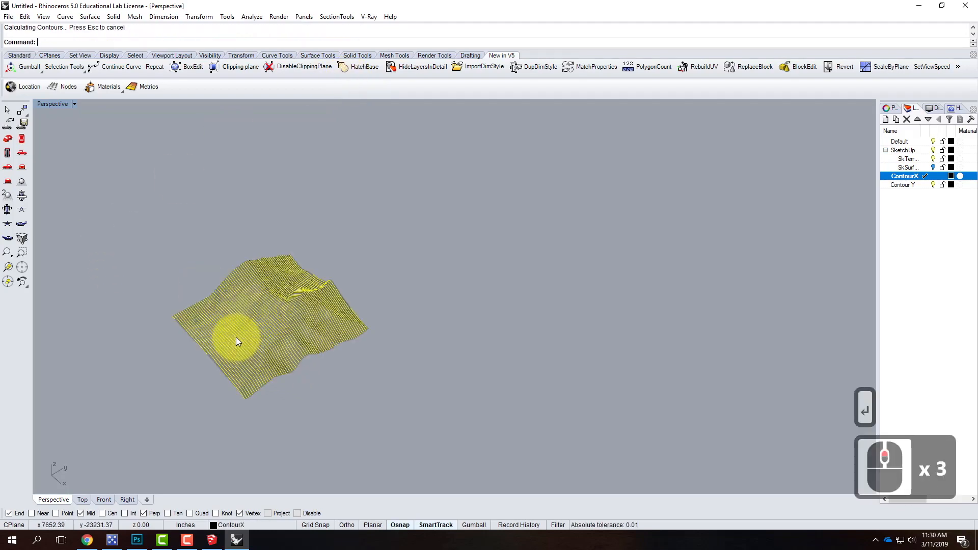
{"action": "right_click_drag", "start_coordinate": [315, 319], "coordinate": [455, 331]}
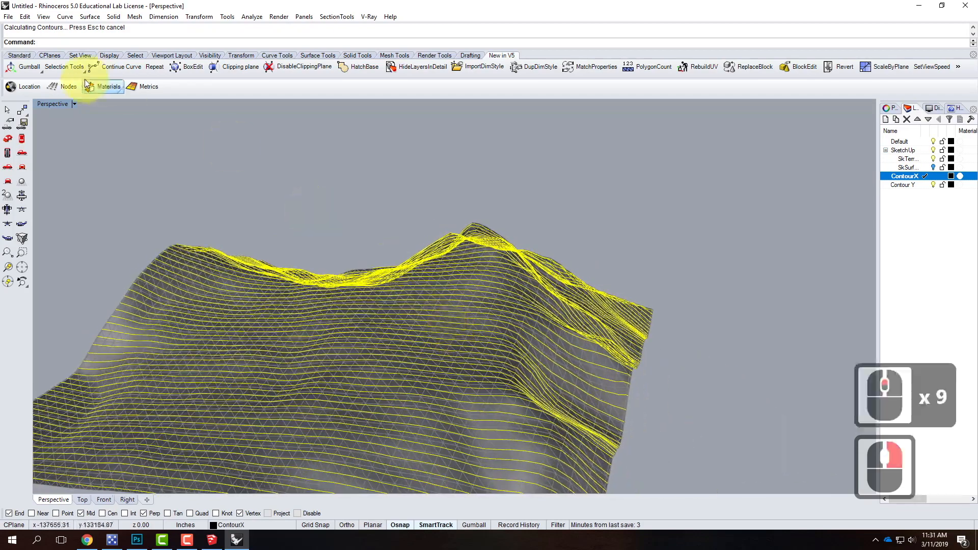
{"action": "double_click", "coordinate": [54, 103]}
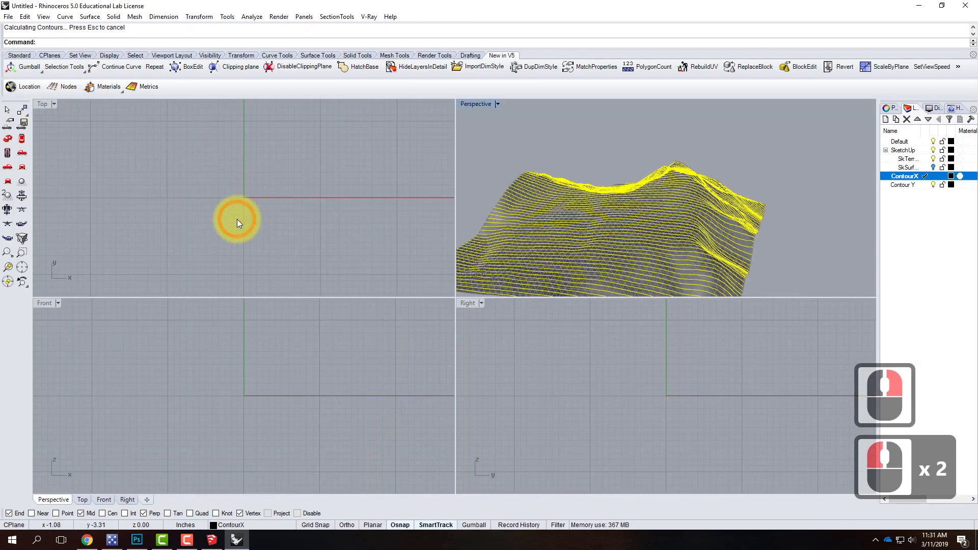
{"action": "scroll", "coordinate": [237, 219], "scroll_direction": "down", "scroll_amount": 9}
{"action": "scroll", "coordinate": [174, 367], "scroll_direction": "down", "scroll_amount": 6}
{"action": "scroll", "coordinate": [179, 255], "scroll_direction": "down", "scroll_amount": 6}
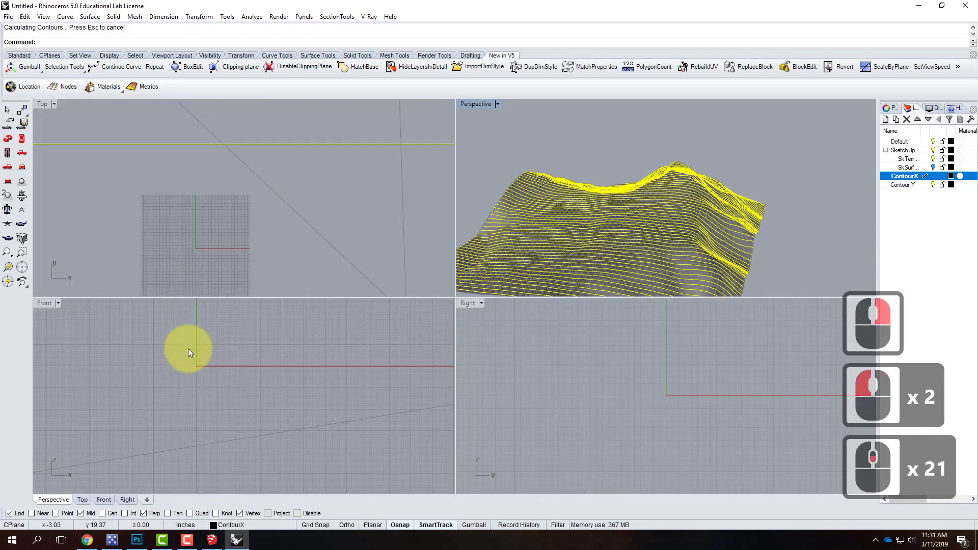
{"action": "scroll", "coordinate": [178, 313], "scroll_direction": "down", "scroll_amount": 20}
{"action": "scroll", "coordinate": [183, 322], "scroll_direction": "down", "scroll_amount": 5}
{"action": "scroll", "coordinate": [549, 389], "scroll_direction": "down", "scroll_amount": 20}
{"action": "scroll", "coordinate": [504, 399], "scroll_direction": "down", "scroll_amount": 16}
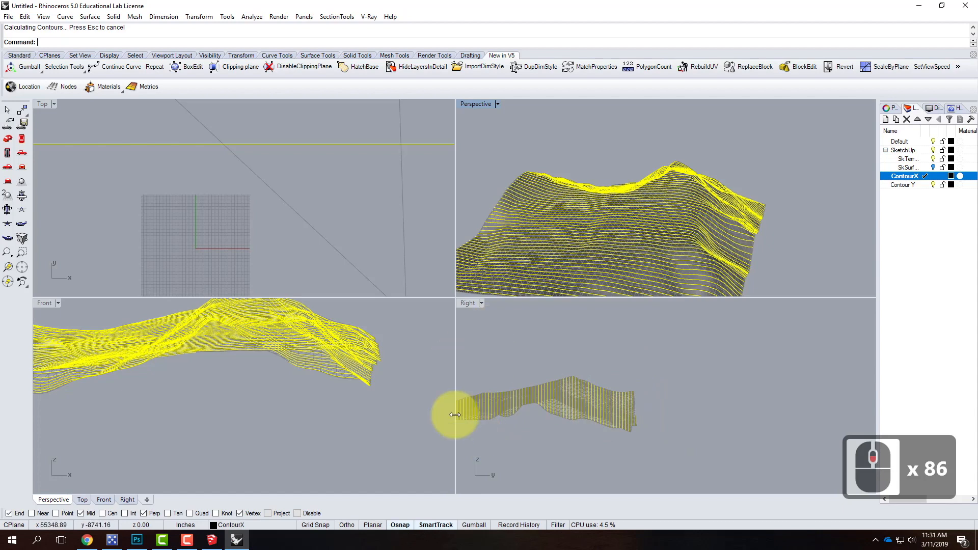
{"action": "right_click_drag", "start_coordinate": [675, 401], "coordinate": [689, 394]}
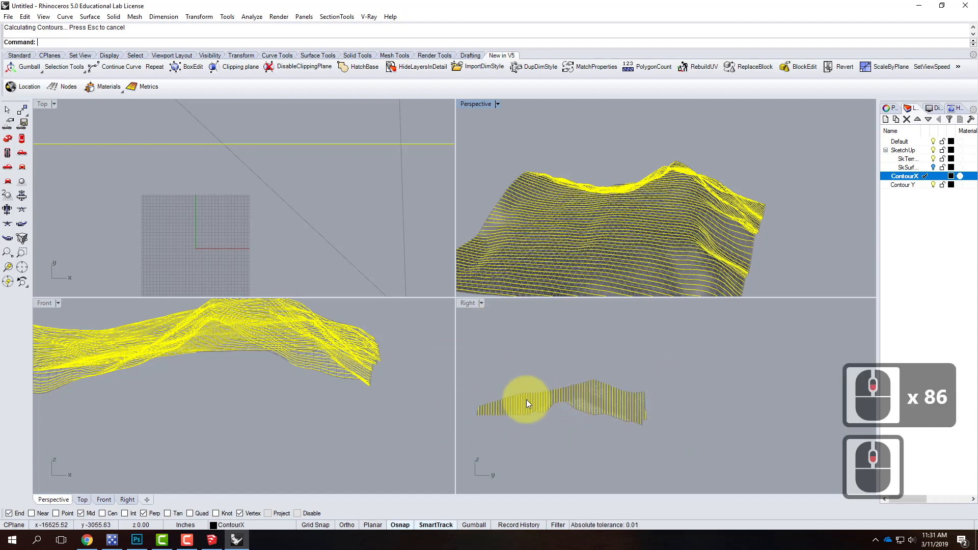
{"action": "scroll", "coordinate": [524, 402], "scroll_direction": "up", "scroll_amount": 2}
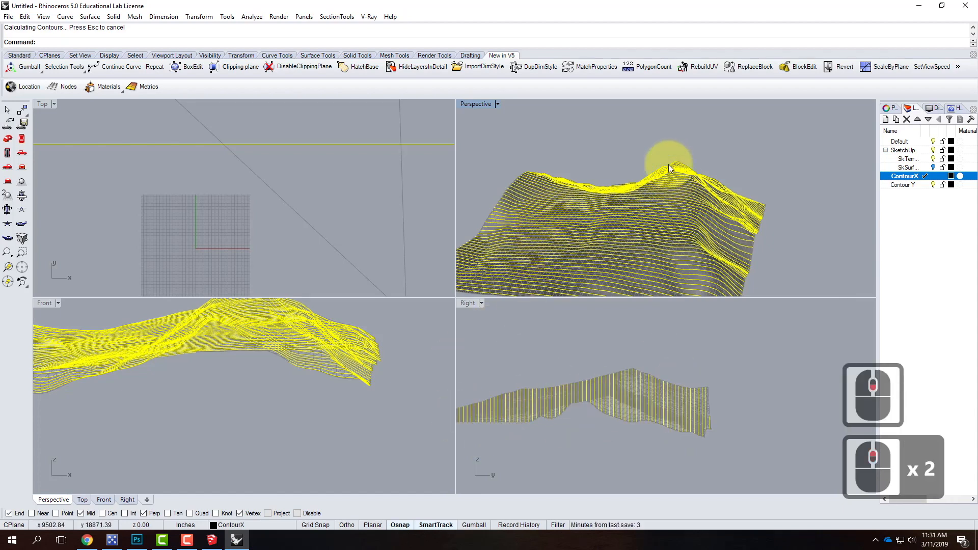
{"action": "double_click", "coordinate": [479, 104]}
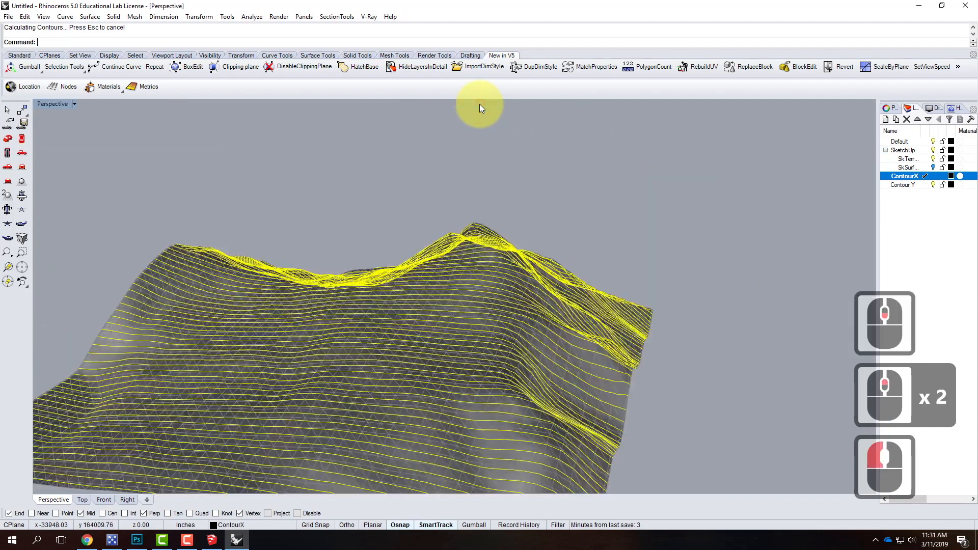
Step: Make the Contour Y layer current and clear the selection of the existing contour curves
{"action": "double_click", "coordinate": [921, 188]}
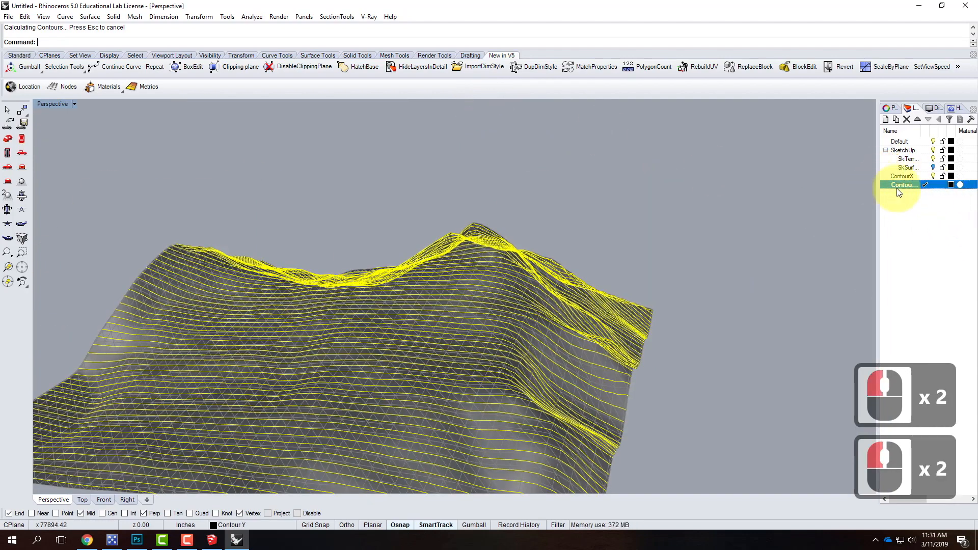
{"action": "scroll", "coordinate": [600, 255], "scroll_direction": "down", "scroll_amount": 4}
{"action": "scroll", "coordinate": [603, 338], "scroll_direction": "up", "scroll_amount": 3}
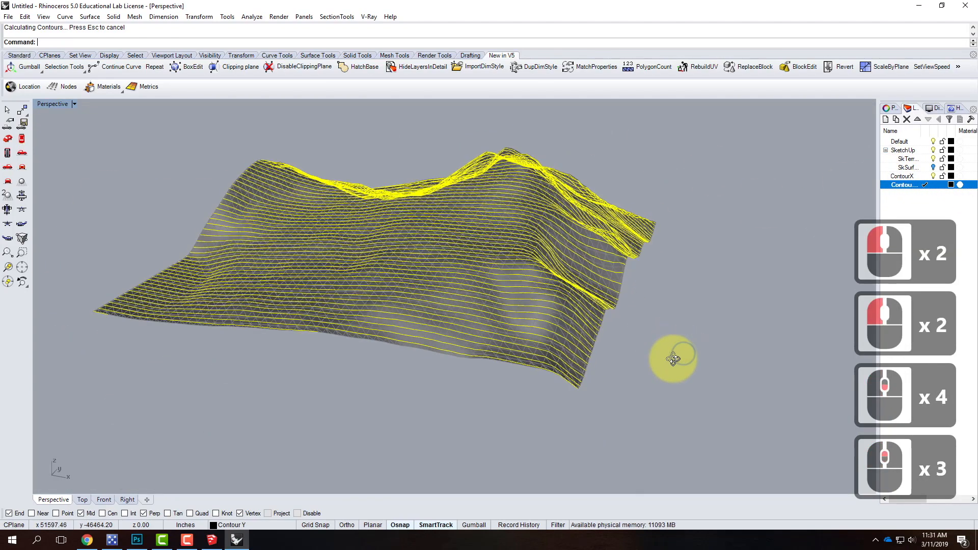
{"action": "right_click_drag", "start_coordinate": [645, 364], "coordinate": [622, 367]}
{"action": "left_click", "coordinate": [588, 384]}
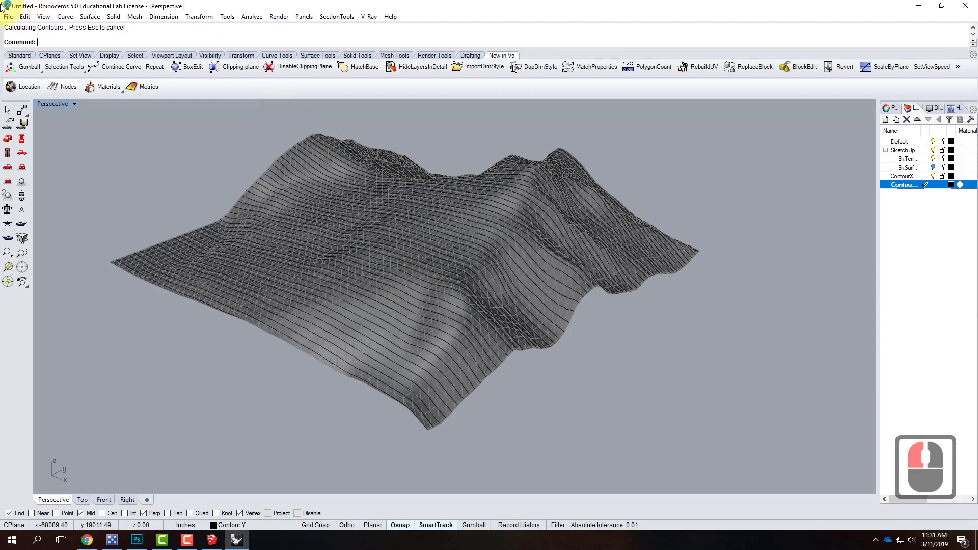
Step: Start the Contour command again and choose only the terrain mesh as the object to contour
{"action": "left_click", "coordinate": [69, 18]}
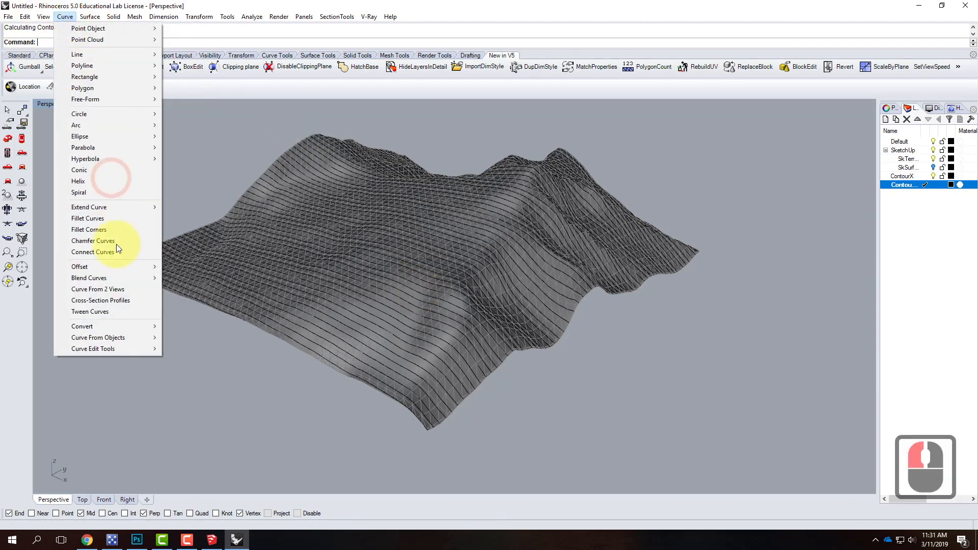
{"action": "mouse_move", "coordinate": [114, 337]}
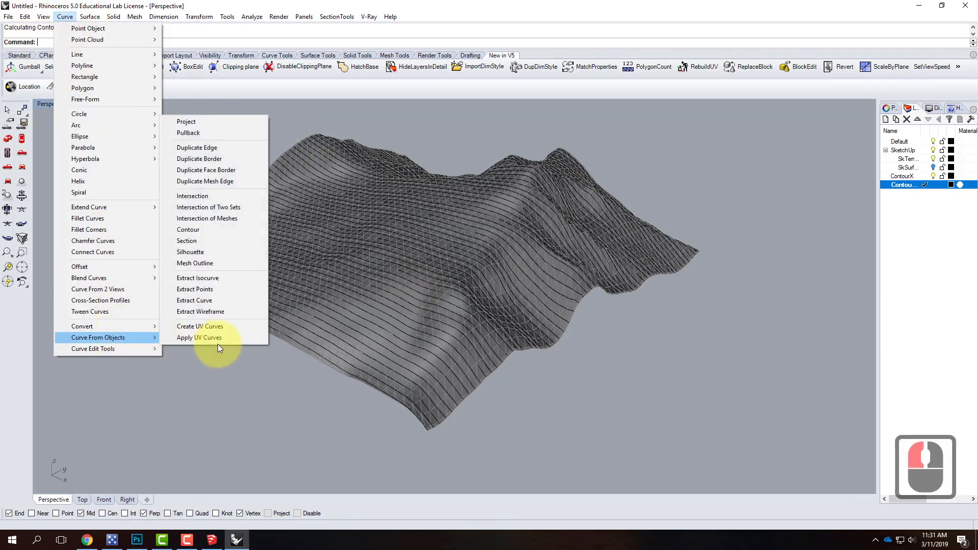
{"action": "left_click", "coordinate": [216, 229]}
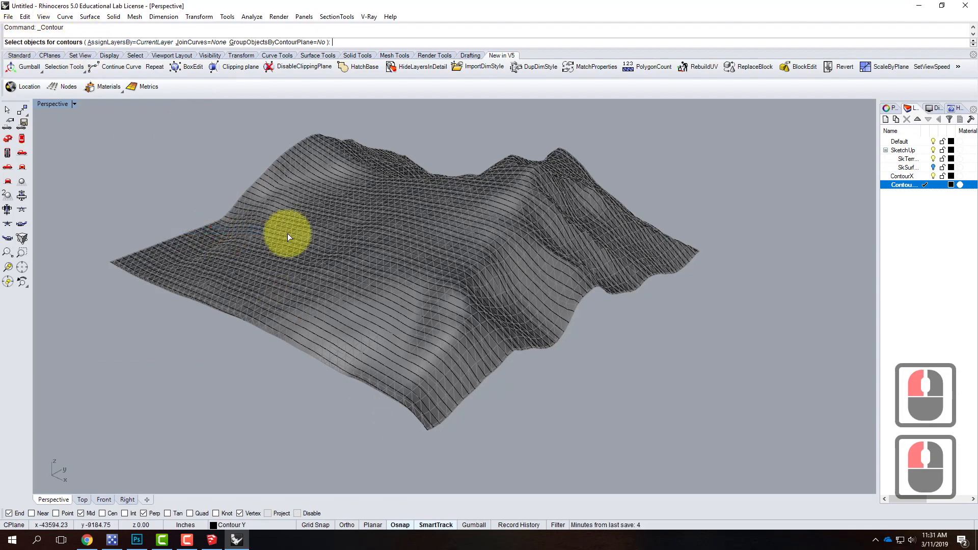
{"action": "left_click", "coordinate": [393, 406]}
{"action": "scroll", "coordinate": [392, 406], "scroll_direction": "up", "scroll_amount": 5}
{"action": "left_click", "coordinate": [255, 194]}
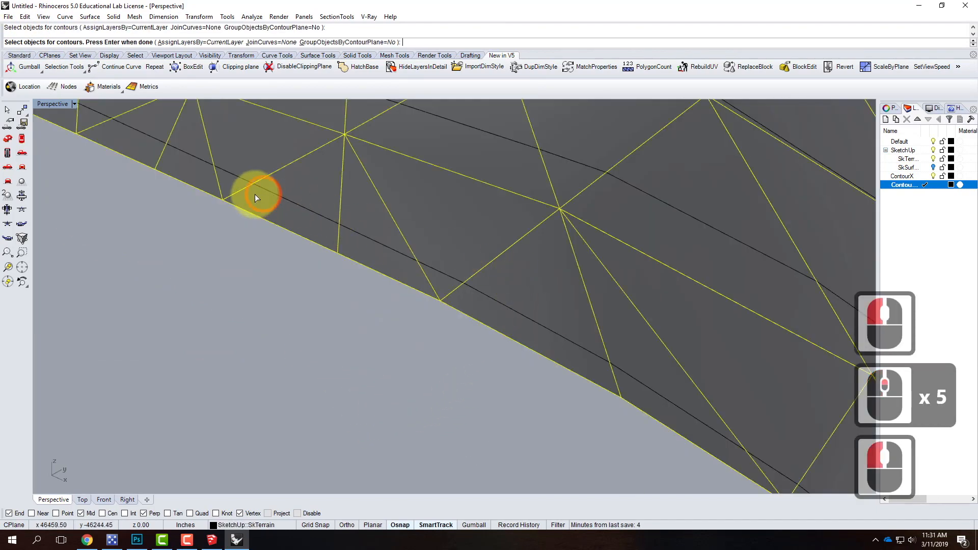
{"action": "scroll", "coordinate": [393, 344], "scroll_direction": "down", "scroll_amount": 8}
{"action": "scroll", "coordinate": [357, 298], "scroll_direction": "down", "scroll_amount": 2}
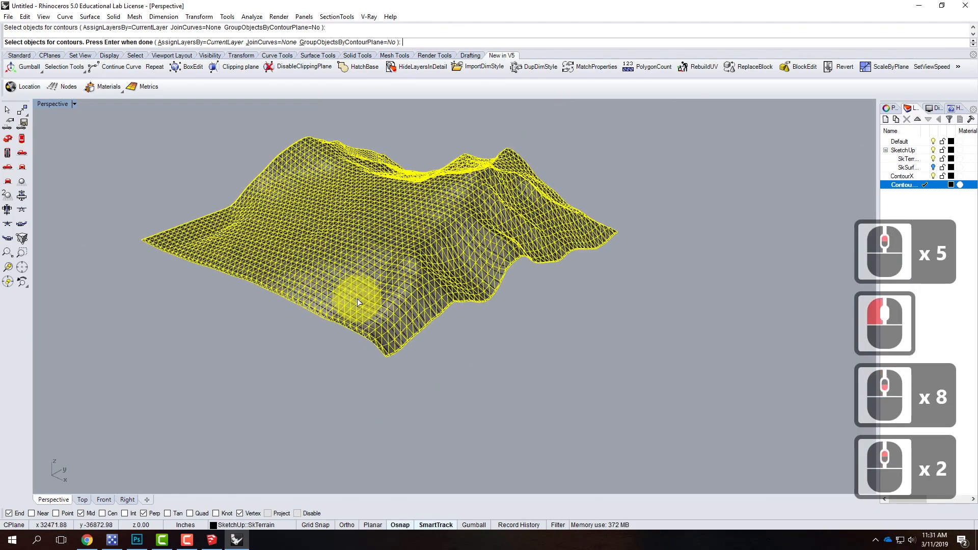
{"action": "key", "text": "Return"}
{"action": "scroll", "coordinate": [383, 358], "scroll_direction": "up", "scroll_amount": 1}
{"action": "scroll", "coordinate": [383, 358], "scroll_direction": "up", "scroll_amount": 5}
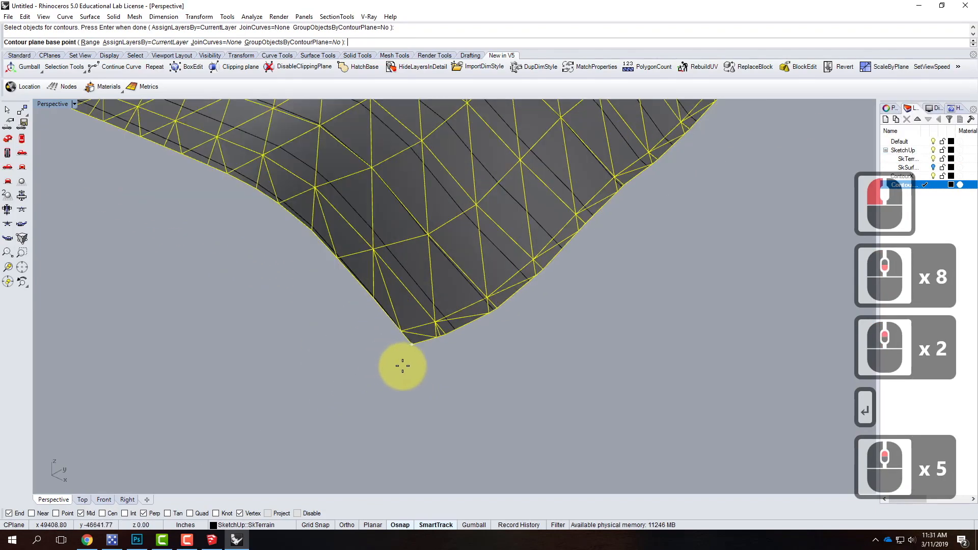
Step: Generate contours from the mesh's nearest corner vertex along the X direction with Ortho on, spaced 1200 inches apart
{"action": "left_click", "coordinate": [412, 345]}
{"action": "scroll", "coordinate": [413, 345], "scroll_direction": "down", "scroll_amount": 7}
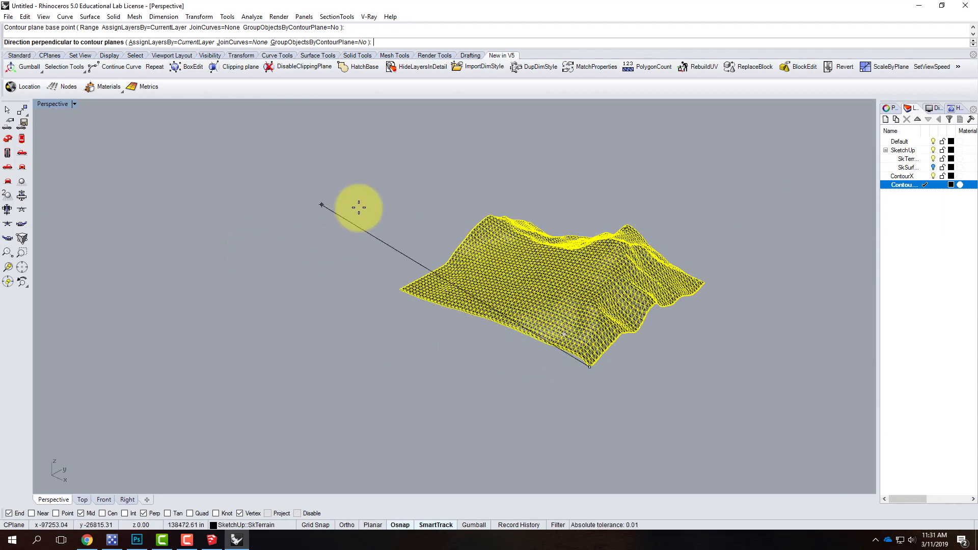
{"action": "left_click", "coordinate": [347, 525]}
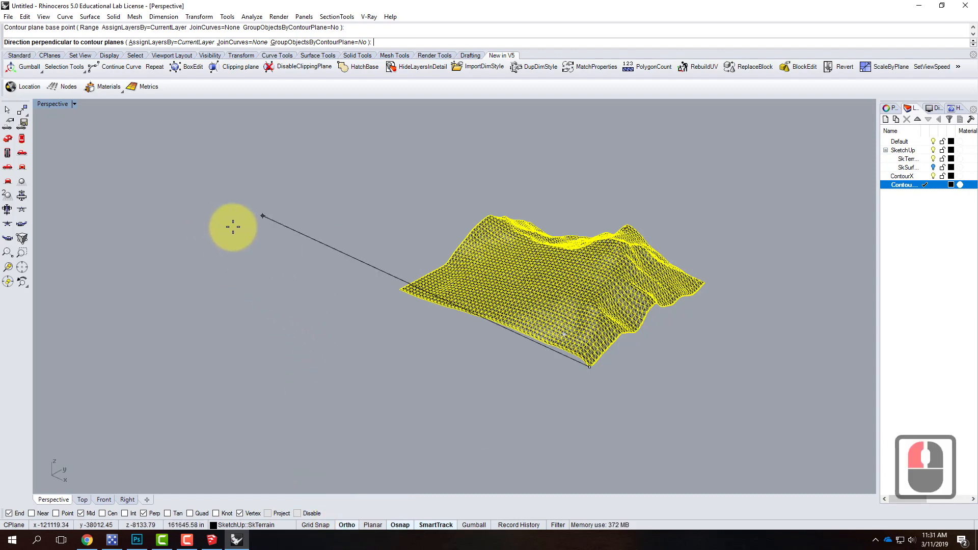
{"action": "left_click", "coordinate": [240, 213]}
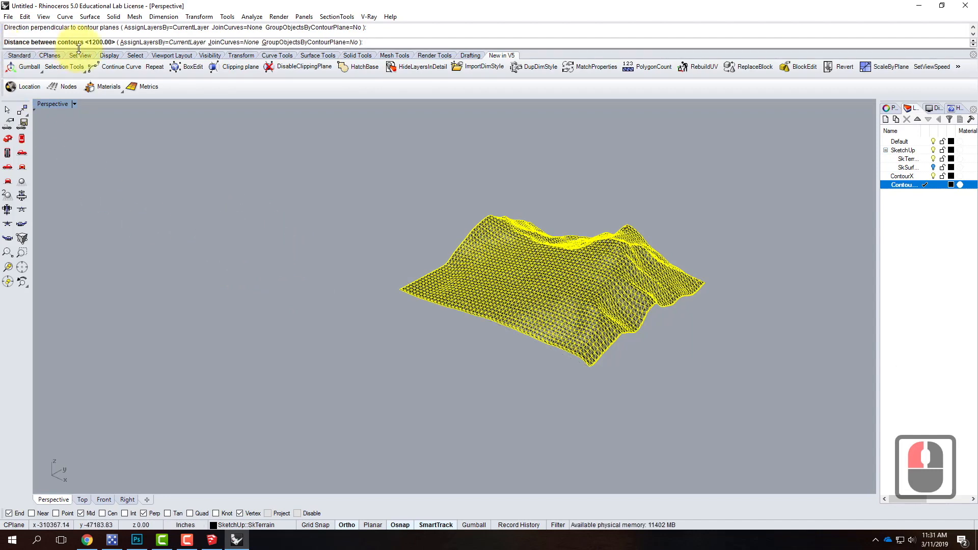
{"action": "key", "text": "Return"}
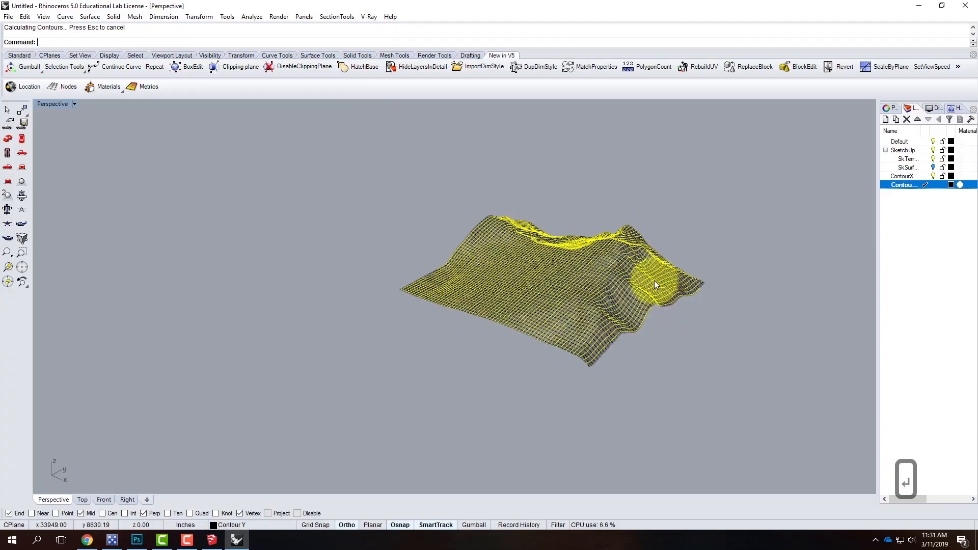
Step: Turn off the SketchUp layer and deselect the new contours so only the contour grid is shown
{"action": "scroll", "coordinate": [694, 345], "scroll_direction": "up", "scroll_amount": 4}
{"action": "right_click_drag", "start_coordinate": [450, 338], "coordinate": [583, 351]}
{"action": "left_click", "coordinate": [934, 151]}
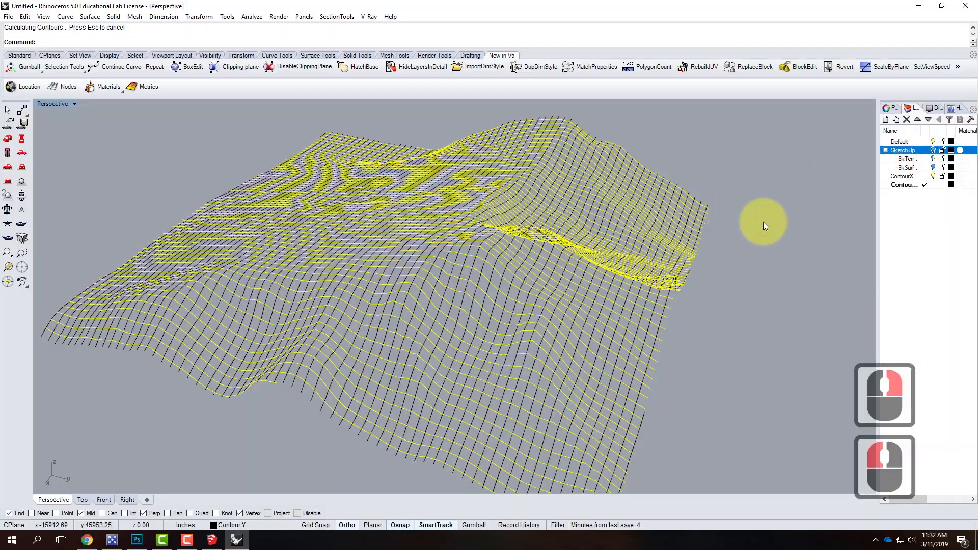
{"action": "left_click", "coordinate": [763, 222]}
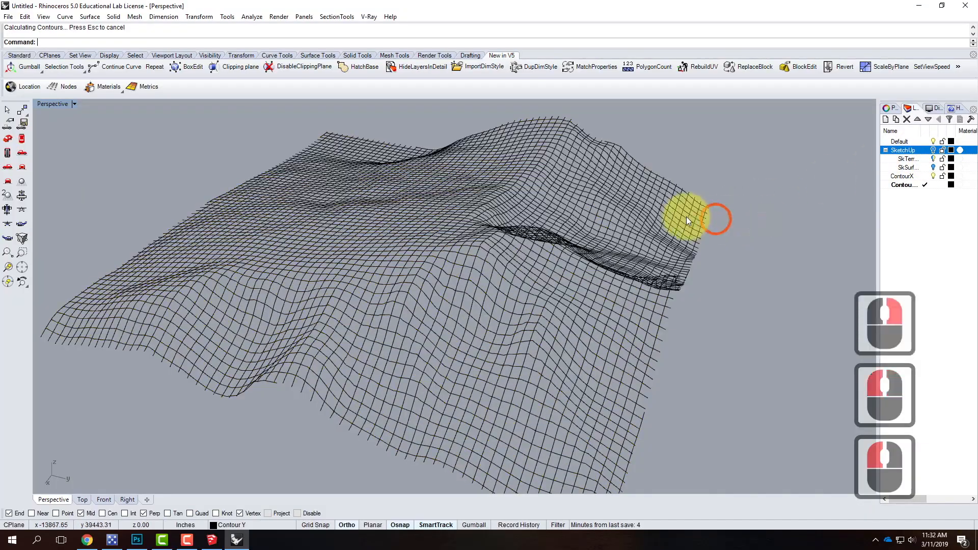
{"action": "scroll", "coordinate": [683, 218], "scroll_direction": "down", "scroll_amount": 2}
{"action": "right_click_drag", "start_coordinate": [671, 221], "coordinate": [300, 215]}
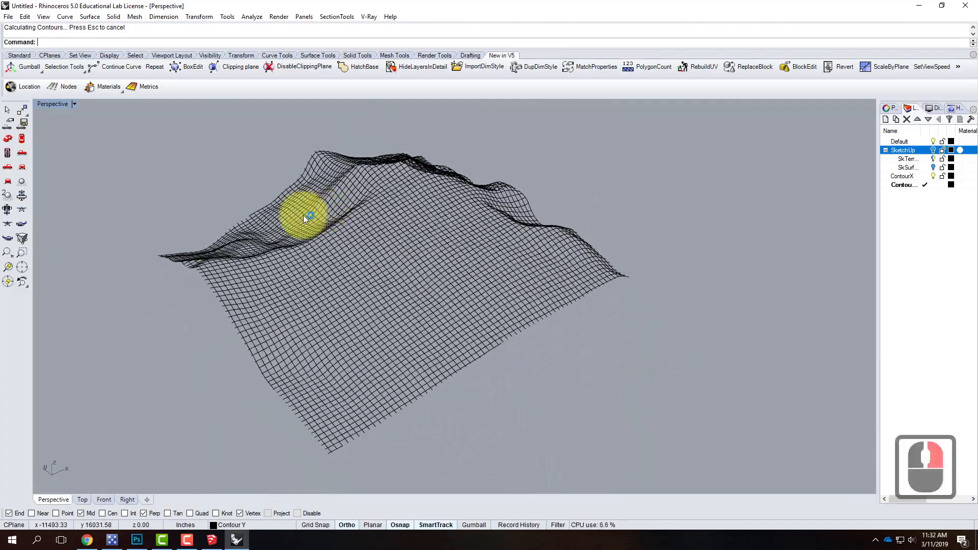
Step: In the Top view, select the contour curves just inside the grid's upper and left edges as trim boundaries
{"action": "double_click", "coordinate": [52, 104]}
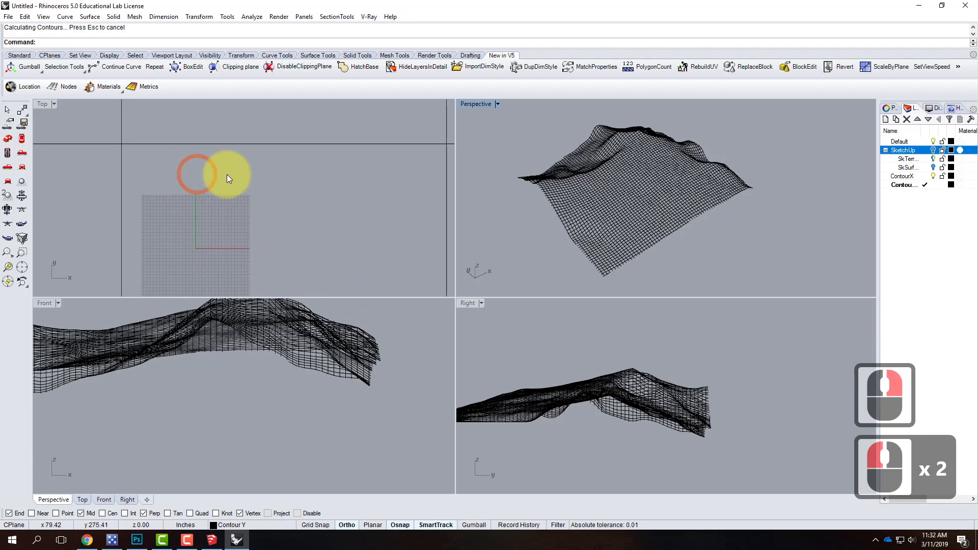
{"action": "scroll", "coordinate": [227, 176], "scroll_direction": "up", "scroll_amount": 9}
{"action": "scroll", "coordinate": [228, 184], "scroll_direction": "up", "scroll_amount": 17}
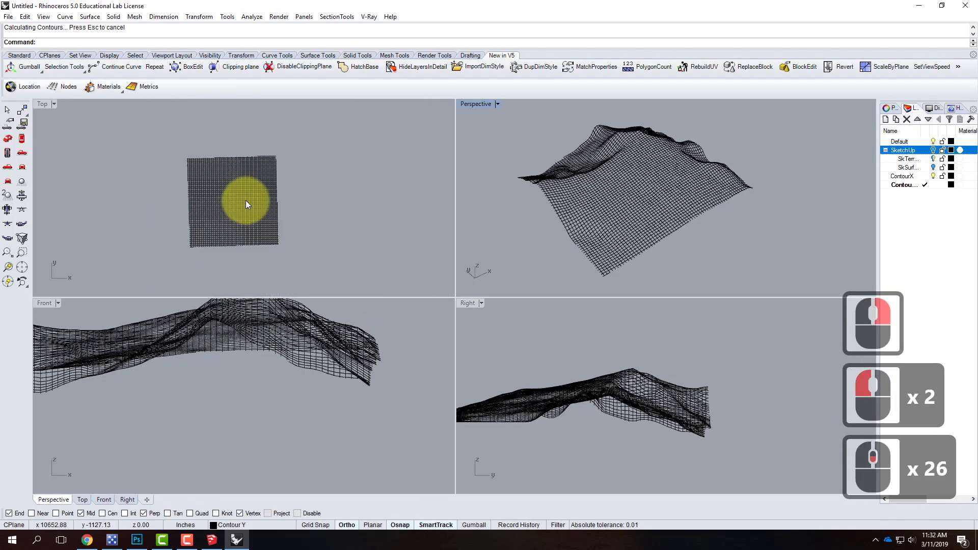
{"action": "scroll", "coordinate": [265, 163], "scroll_direction": "down", "scroll_amount": 4}
{"action": "scroll", "coordinate": [185, 149], "scroll_direction": "up", "scroll_amount": 3}
{"action": "scroll", "coordinate": [171, 127], "scroll_direction": "down", "scroll_amount": 4}
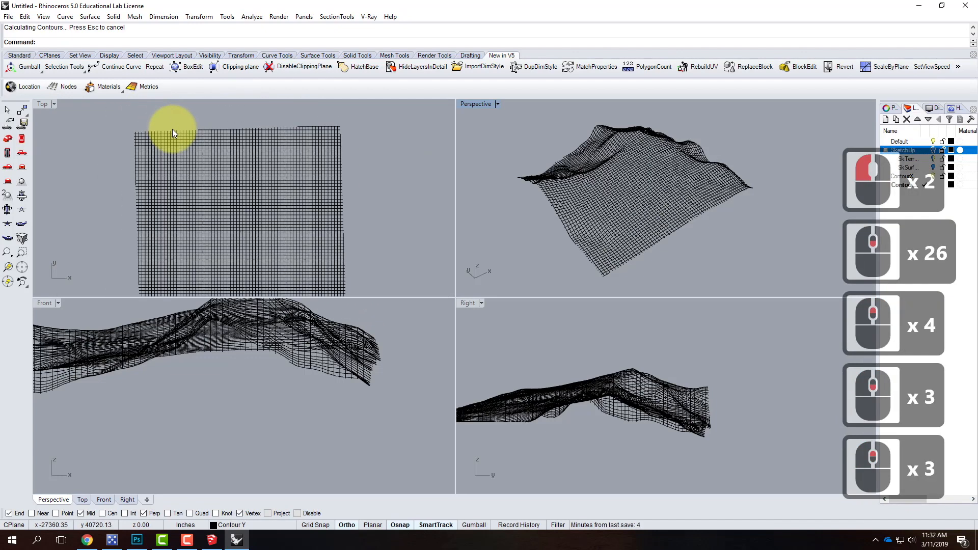
{"action": "left_click", "coordinate": [178, 133]}
{"action": "left_click", "coordinate": [182, 126]}
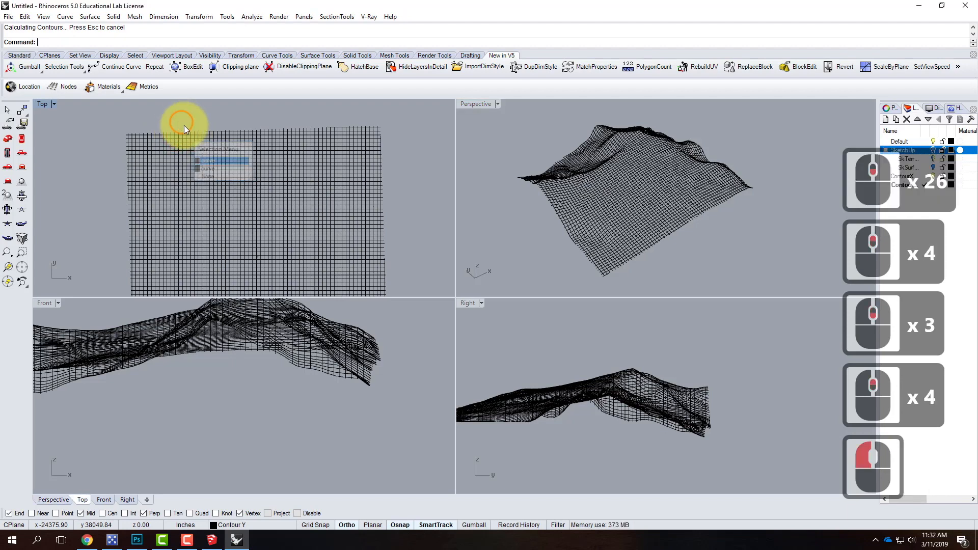
{"action": "left_click", "coordinate": [187, 114]}
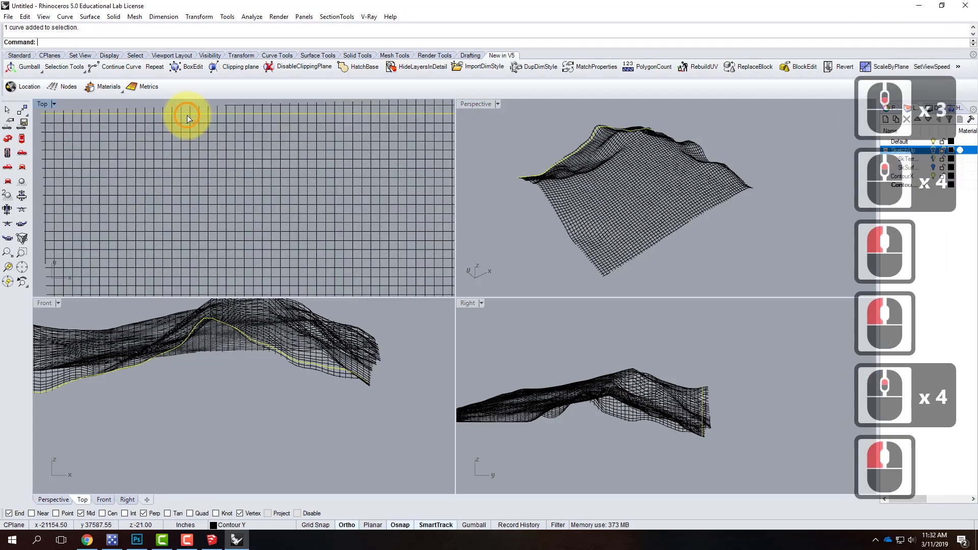
{"action": "left_click", "coordinate": [62, 121], "text": "shift"}
{"action": "scroll", "coordinate": [63, 119], "scroll_direction": "down", "scroll_amount": 8}
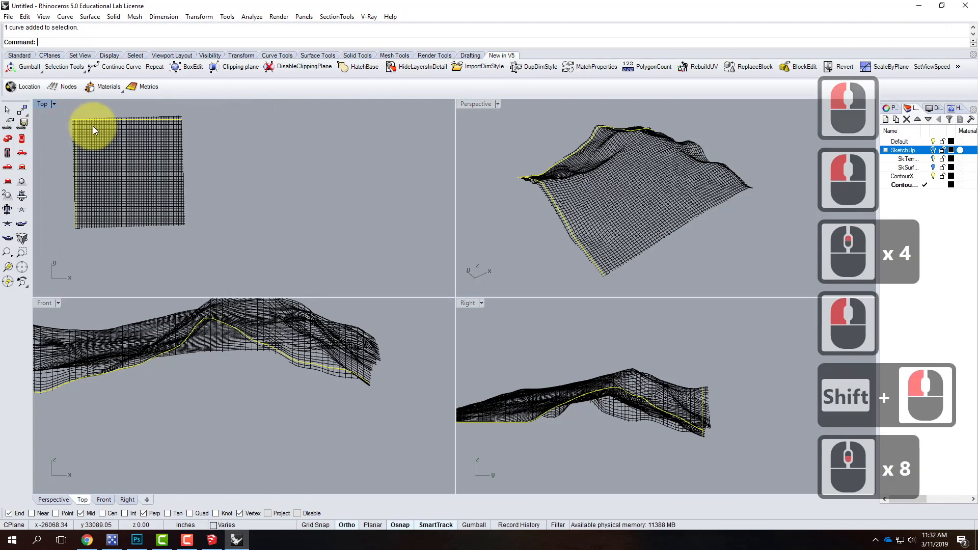
Step: Add the contour curves just inside the grid's lower and right edges to the selection, using the next one inward on the right
{"action": "scroll", "coordinate": [160, 227], "scroll_direction": "up", "scroll_amount": 6}
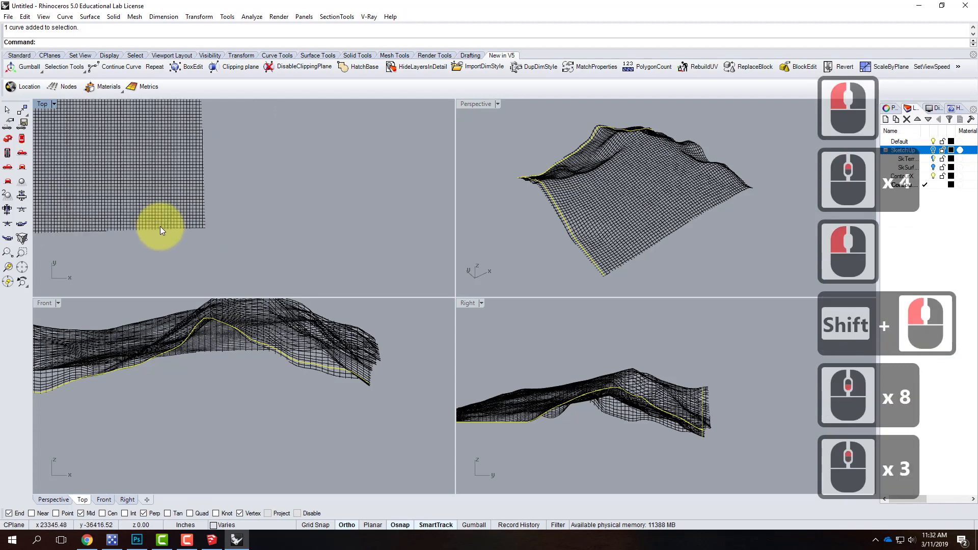
{"action": "scroll", "coordinate": [200, 224], "scroll_direction": "up", "scroll_amount": 2}
{"action": "left_click", "coordinate": [198, 226], "text": "shift"}
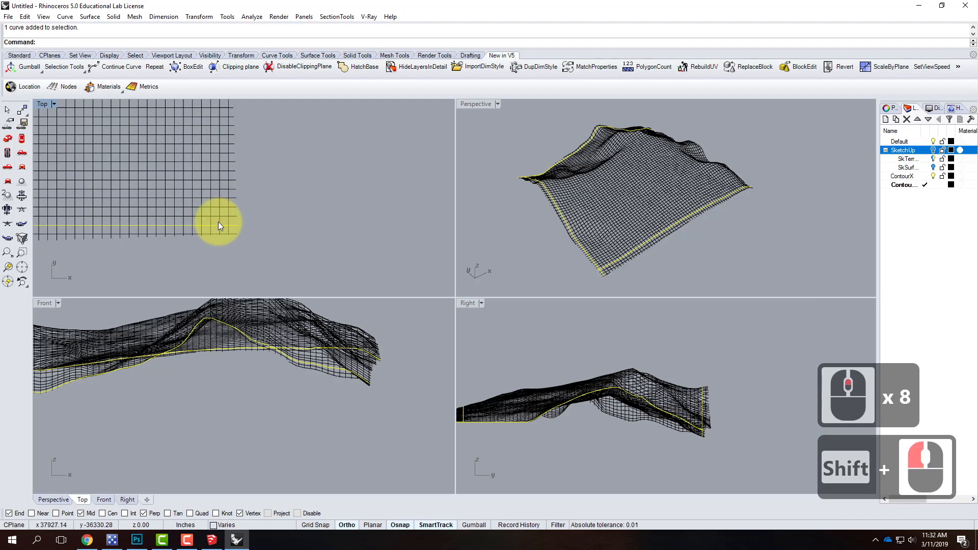
{"action": "left_click", "coordinate": [219, 222], "text": "shift"}
{"action": "scroll", "coordinate": [233, 265], "scroll_direction": "down", "scroll_amount": 8}
{"action": "scroll", "coordinate": [257, 136], "scroll_direction": "up", "scroll_amount": 8}
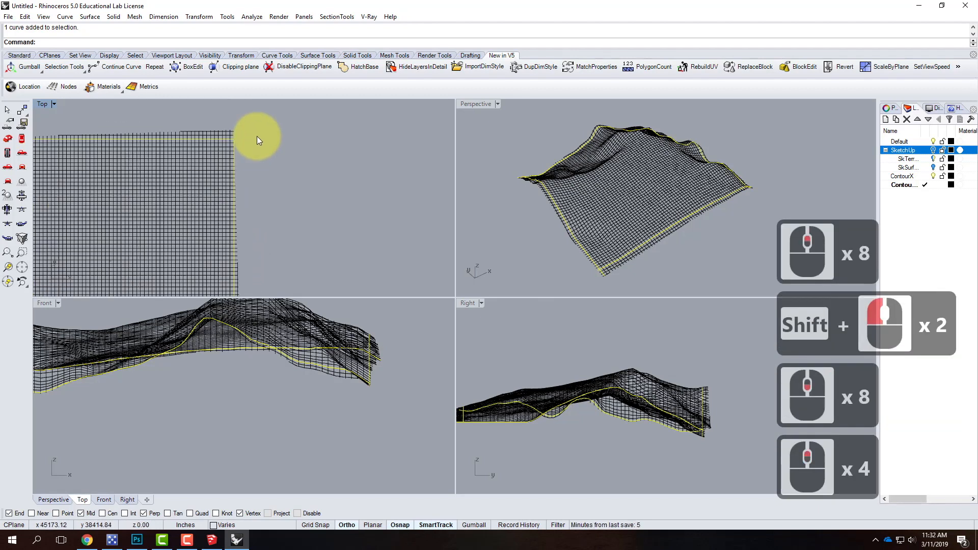
{"action": "left_click", "coordinate": [215, 130], "text": "shift"}
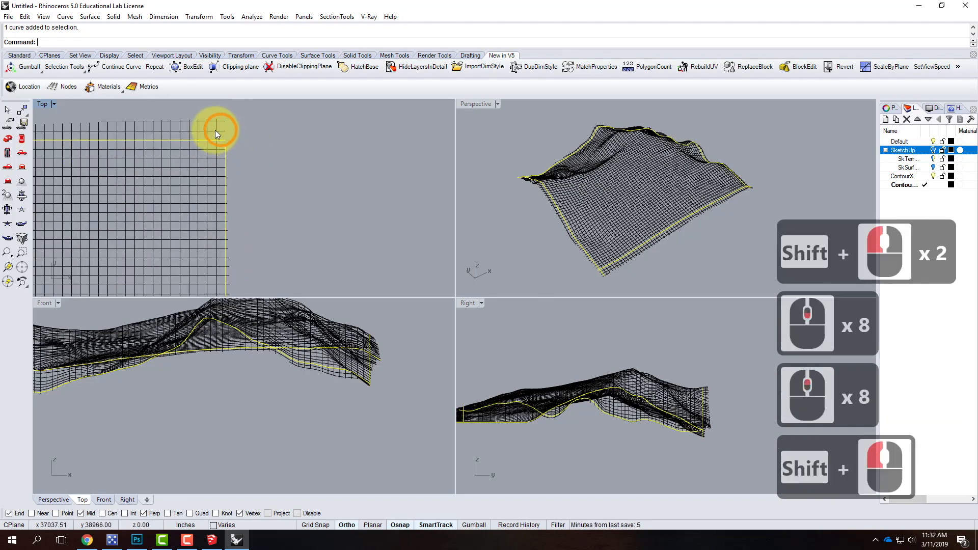
{"action": "left_click", "coordinate": [225, 145], "text": "ctrl"}
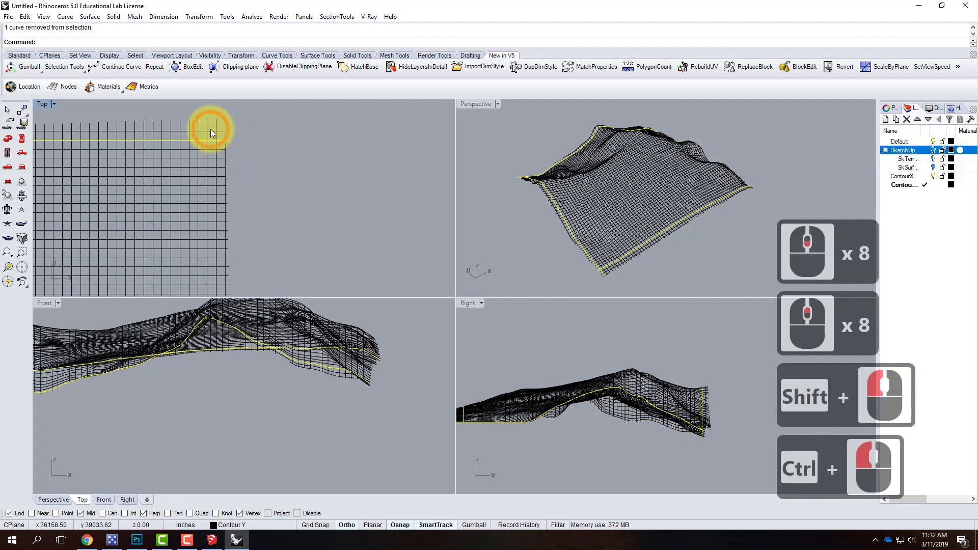
{"action": "left_click", "coordinate": [222, 128], "text": "shift"}
{"action": "scroll", "coordinate": [262, 131], "scroll_direction": "down", "scroll_amount": 9}
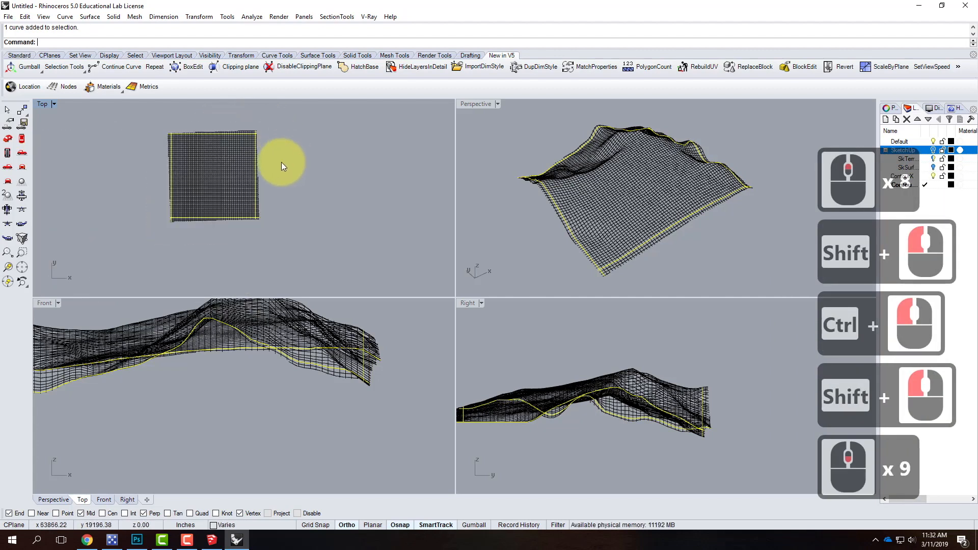
Step: Trim all contour ends that extend beyond the four selected boundary curves in the full Top view
{"action": "double_click", "coordinate": [43, 106]}
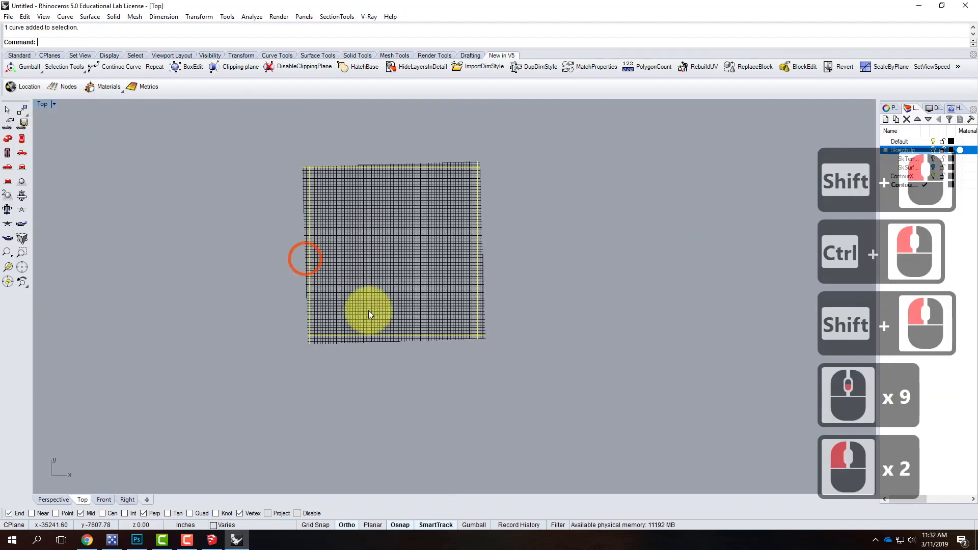
{"action": "type", "text": "trim"}
{"action": "key", "text": "Return"}
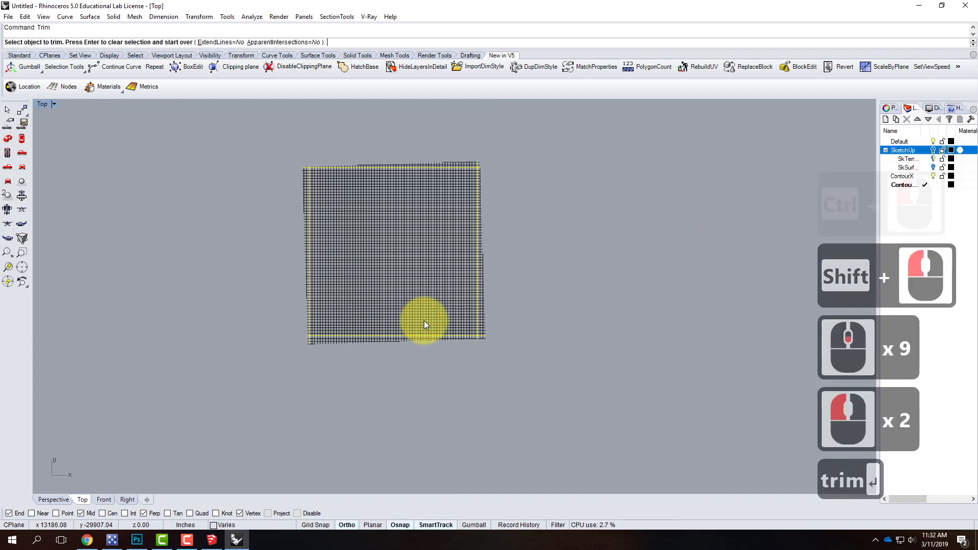
{"action": "left_click_drag", "start_coordinate": [515, 140], "coordinate": [283, 337]}
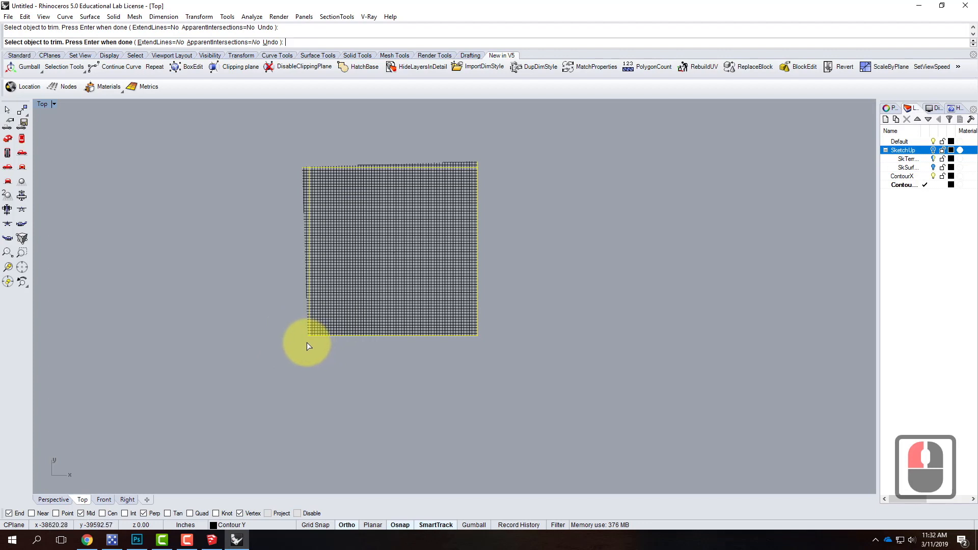
{"action": "left_click", "coordinate": [303, 257]}
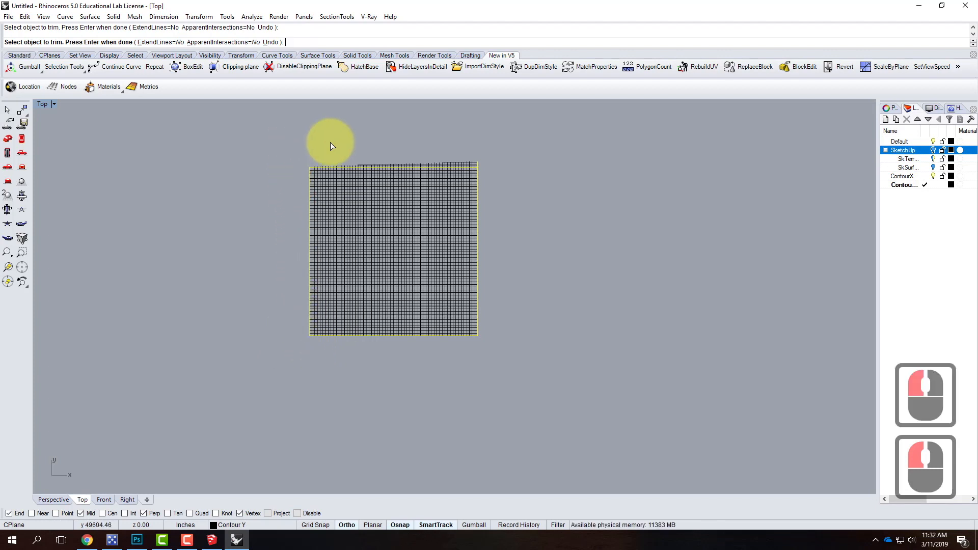
{"action": "left_click_drag", "start_coordinate": [507, 134], "coordinate": [266, 168]}
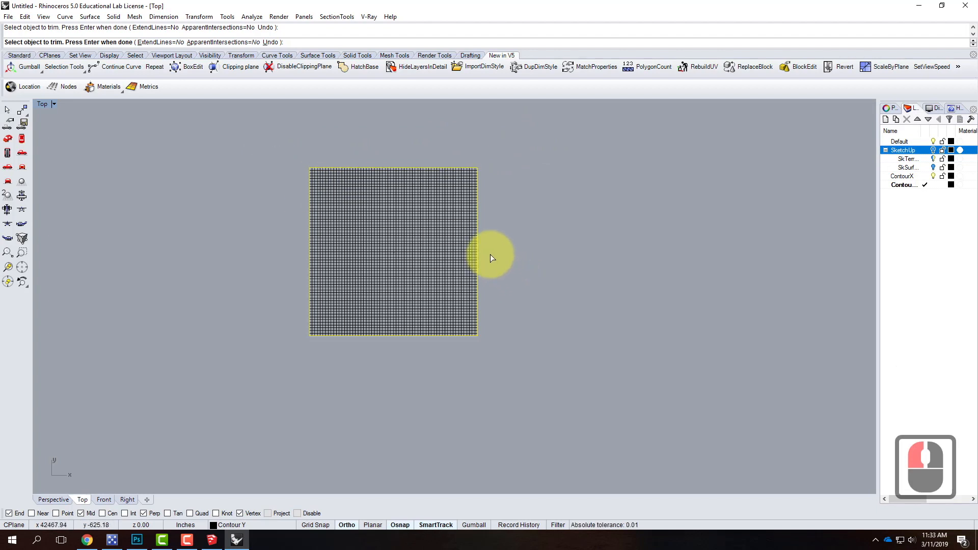
{"action": "key", "text": "Return"}
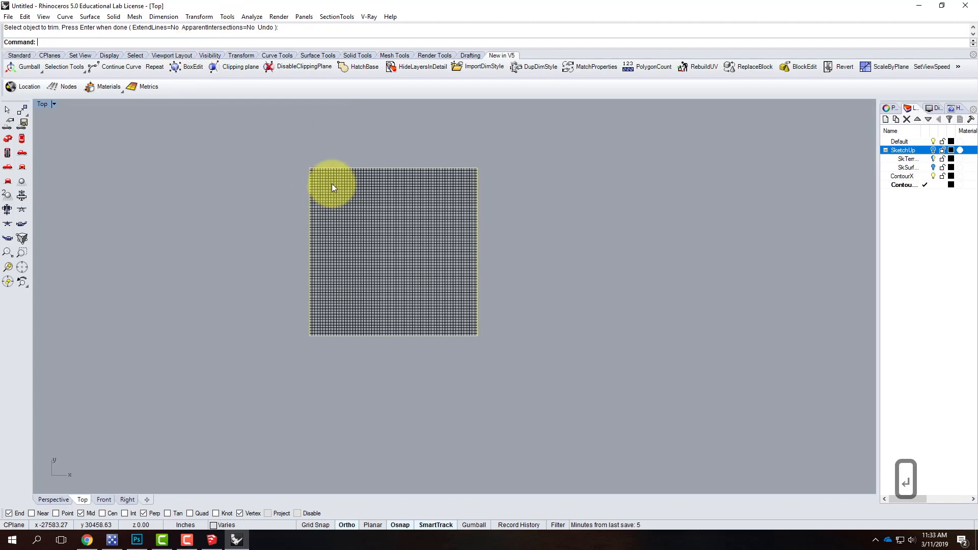
Step: Zoom the Top view to the selected boundary curves to check the trimmed grid's edges
{"action": "scroll", "coordinate": [332, 183], "scroll_direction": "up", "scroll_amount": 2}
{"action": "type", "text": "z"}
{"action": "key", "text": "Return"}
{"action": "type", "text": "s"}
{"action": "key", "text": "Return"}
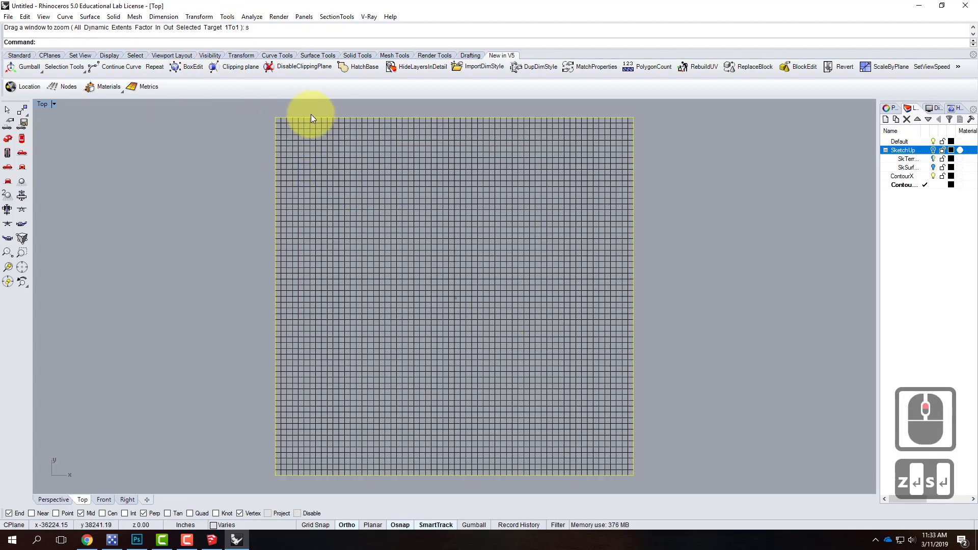
Step: Deselect the curves and start saving the model in Live Demonstrations, Live - A136 Exercises, Ex212 - Topographic Models (Day 1)
{"action": "left_click", "coordinate": [179, 294]}
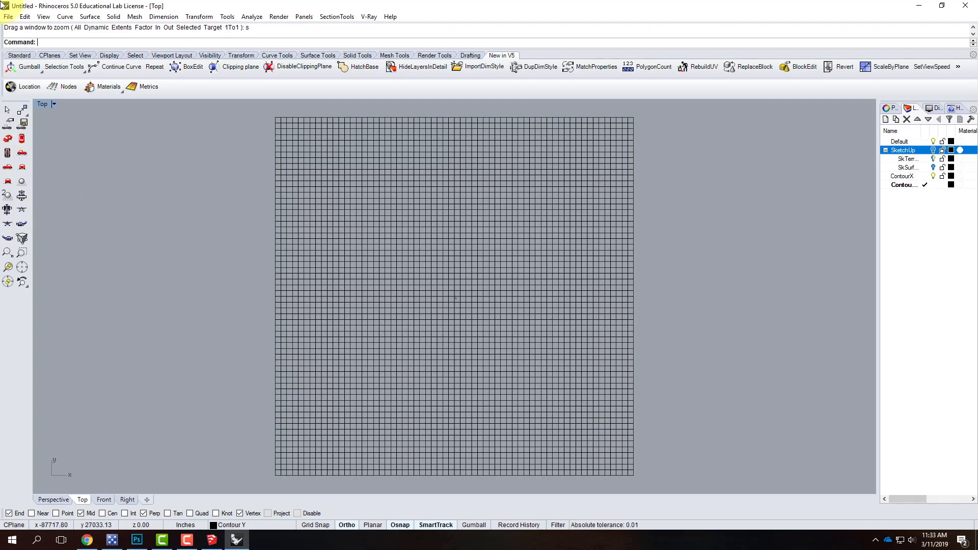
{"action": "left_click", "coordinate": [12, 18]}
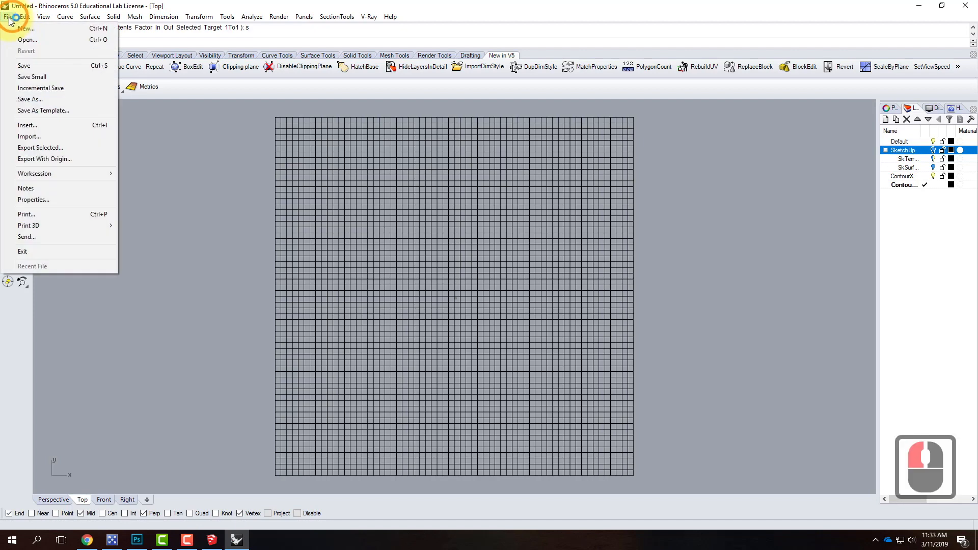
{"action": "left_click", "coordinate": [16, 61]}
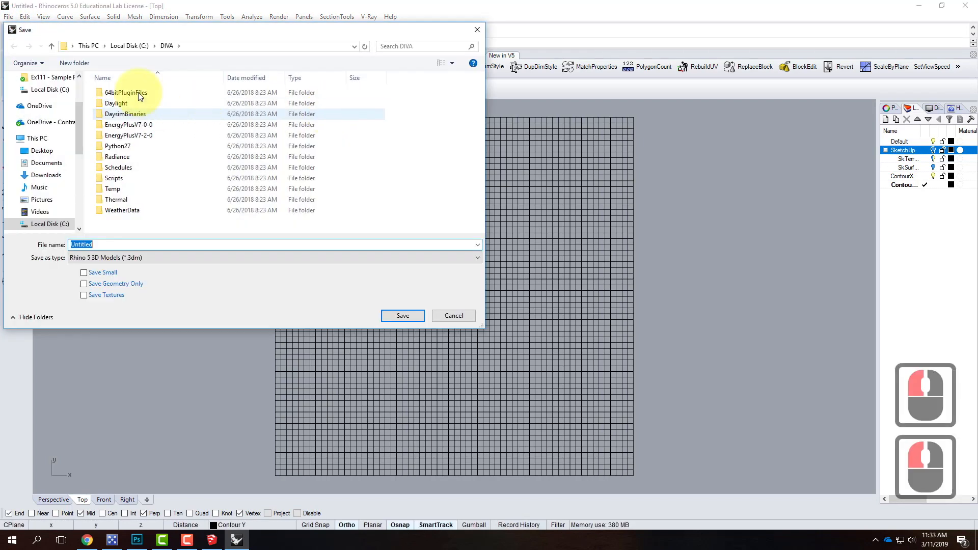
{"action": "left_click", "coordinate": [46, 126]}
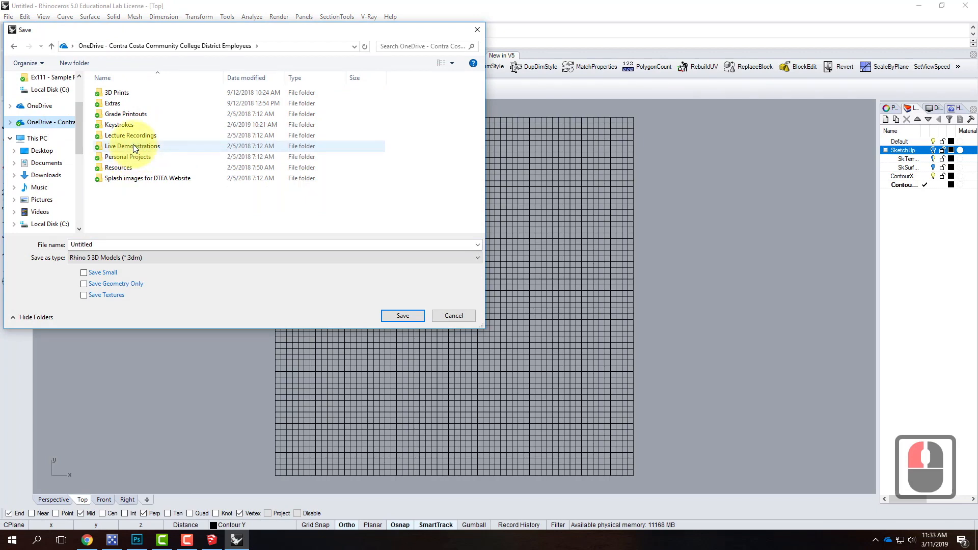
{"action": "double_click", "coordinate": [135, 147]}
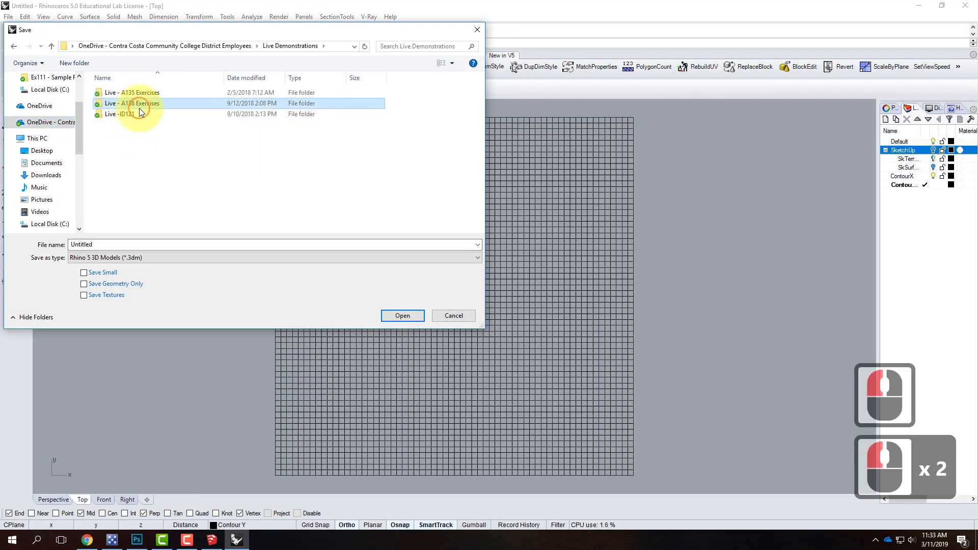
{"action": "double_click", "coordinate": [137, 112]}
{"action": "scroll", "coordinate": [145, 209], "scroll_direction": "down", "scroll_amount": 1}
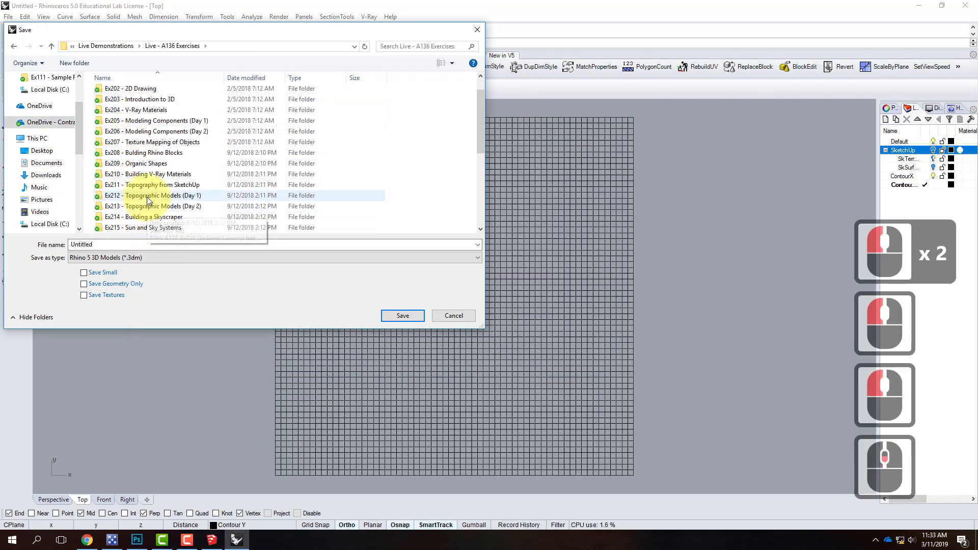
{"action": "double_click", "coordinate": [149, 199]}
Step: Name the file Ex212_S2019, basing the name on the existing Ex212_F2018 file, and save it as a Rhino 5 model
{"action": "left_click", "coordinate": [105, 245]}
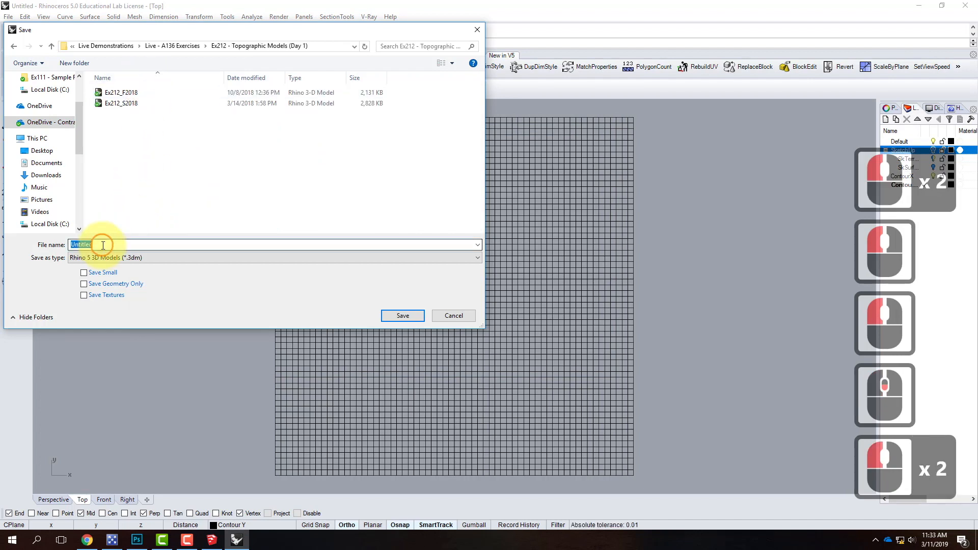
{"action": "left_click", "coordinate": [122, 92]}
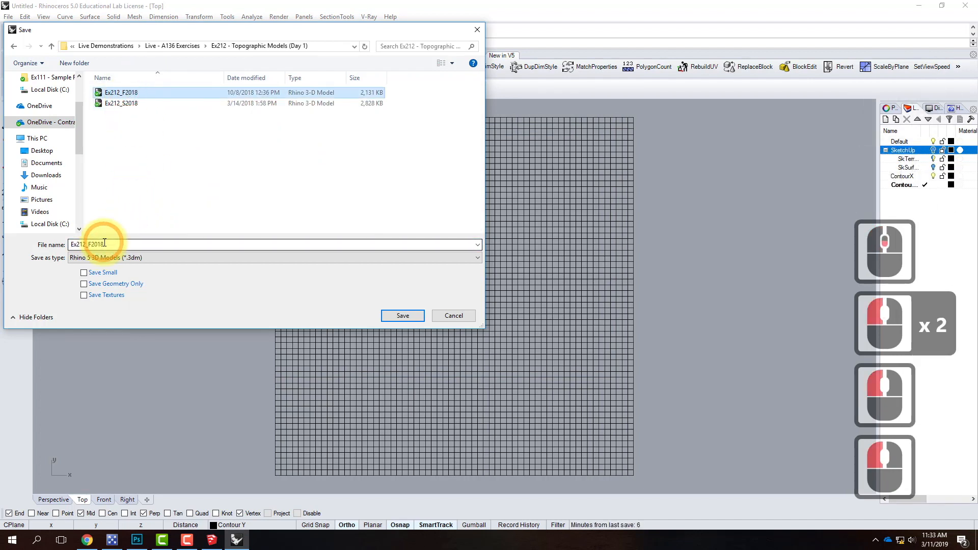
{"action": "double_click", "coordinate": [104, 245]}
{"action": "triple_click", "coordinate": [136, 245]}
{"action": "key", "text": "BackSpace"}
{"action": "type", "text": "9"}
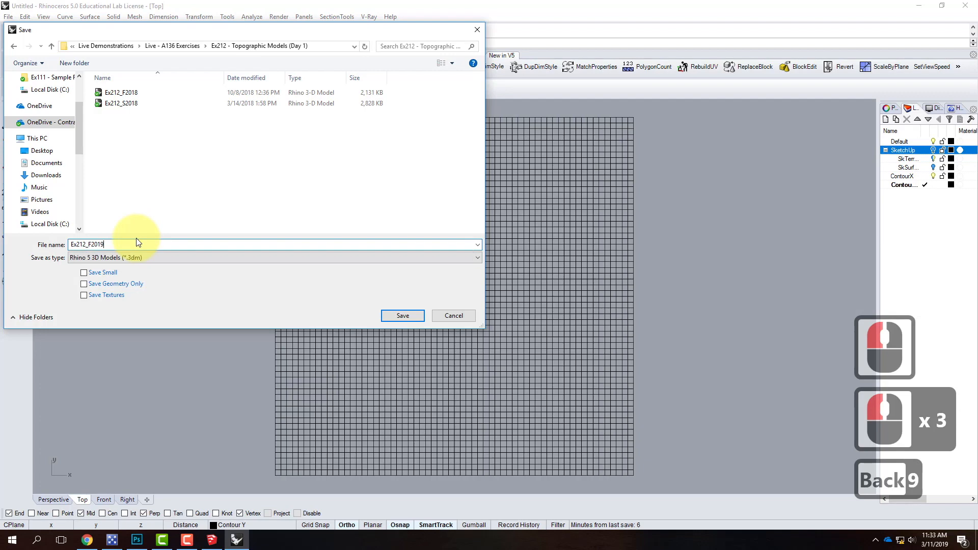
{"action": "key", "text": "Left"}
{"action": "key", "text": "Left"}
{"action": "key", "text": "Left"}
{"action": "key", "text": "Left"}
{"action": "key", "text": "Left"}
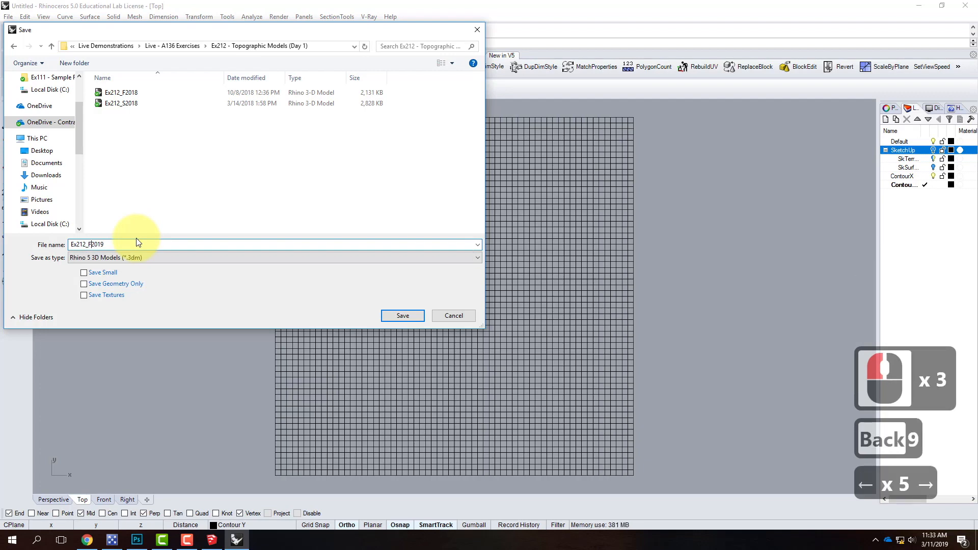
{"action": "key", "text": "BackSpace"}
{"action": "type", "text": "S"}
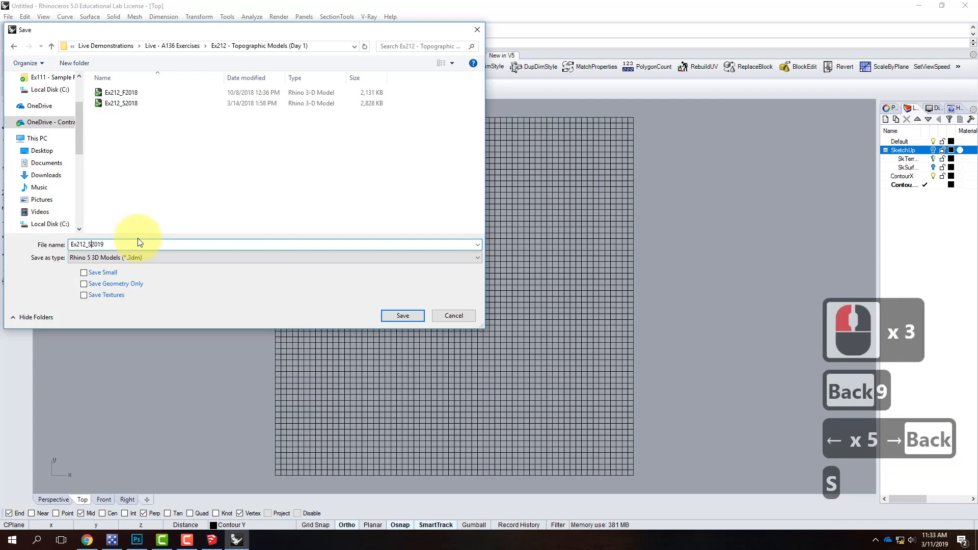
{"action": "left_click", "coordinate": [402, 315]}
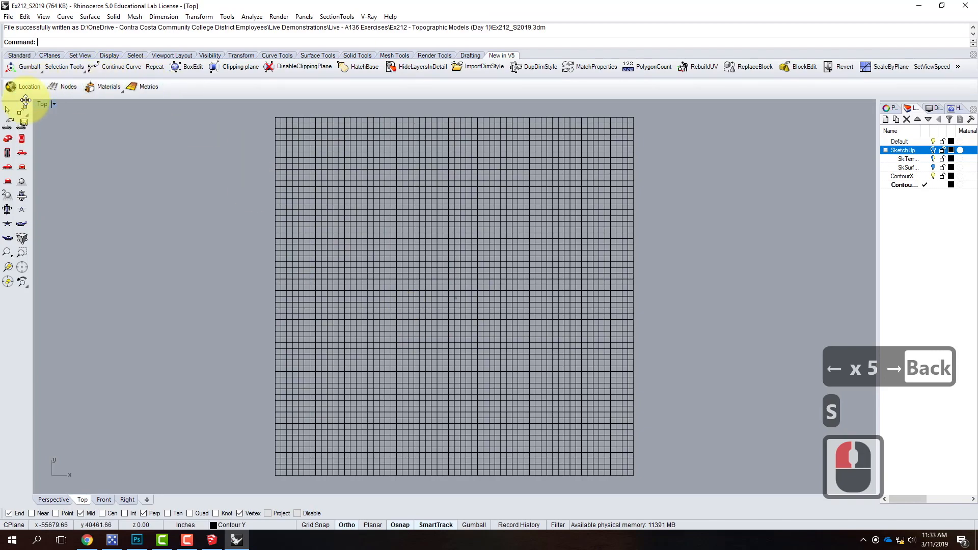
Step: Maximize the Perspective viewport and create a layer named Terrain, making it the current layer
{"action": "double_click", "coordinate": [41, 104]}
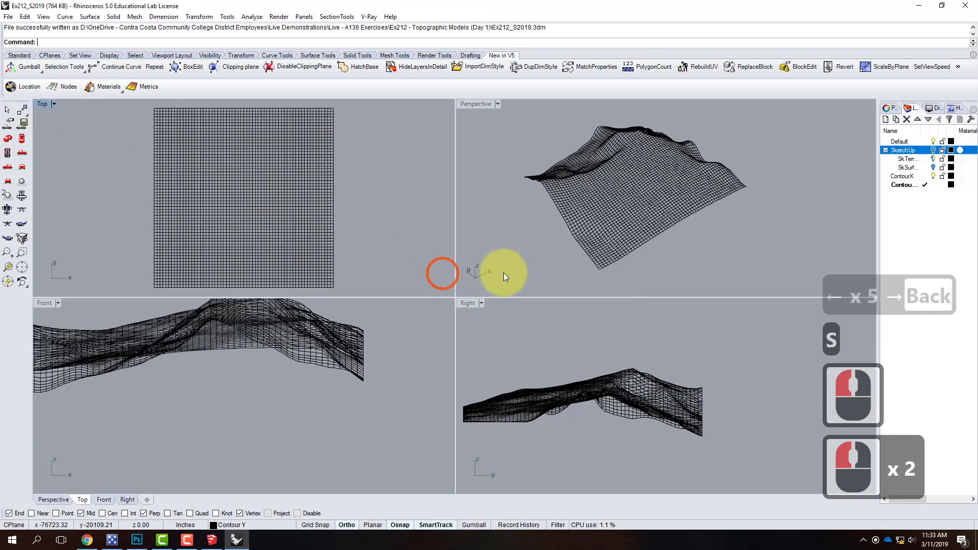
{"action": "double_click", "coordinate": [480, 104]}
{"action": "right_click_drag", "start_coordinate": [273, 338], "coordinate": [666, 262]}
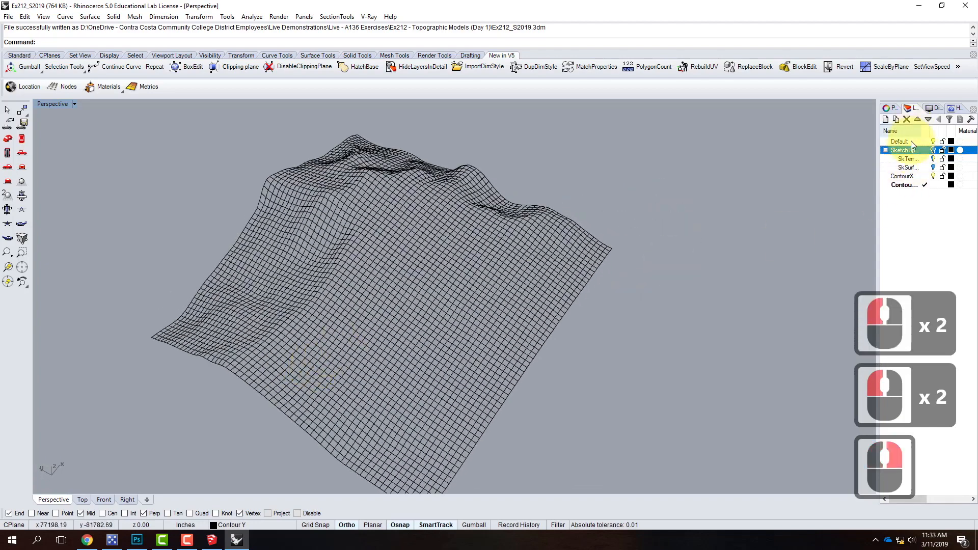
{"action": "left_click", "coordinate": [885, 120]}
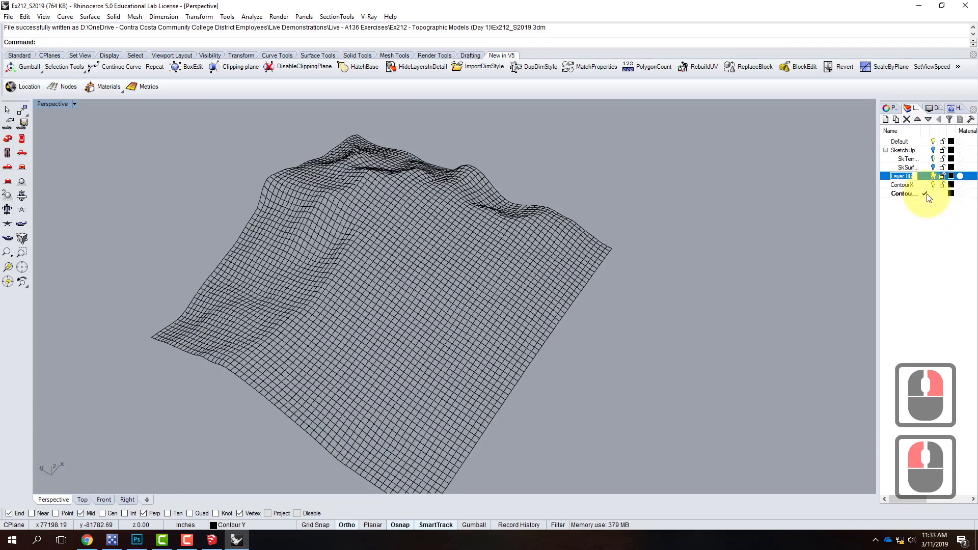
{"action": "type", "text": "Terrain"}
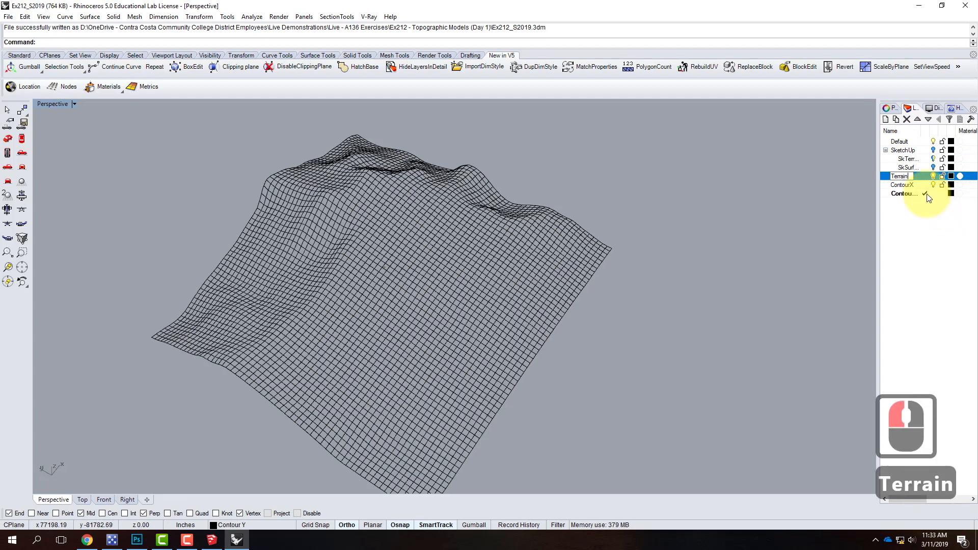
{"action": "key", "text": "Return"}
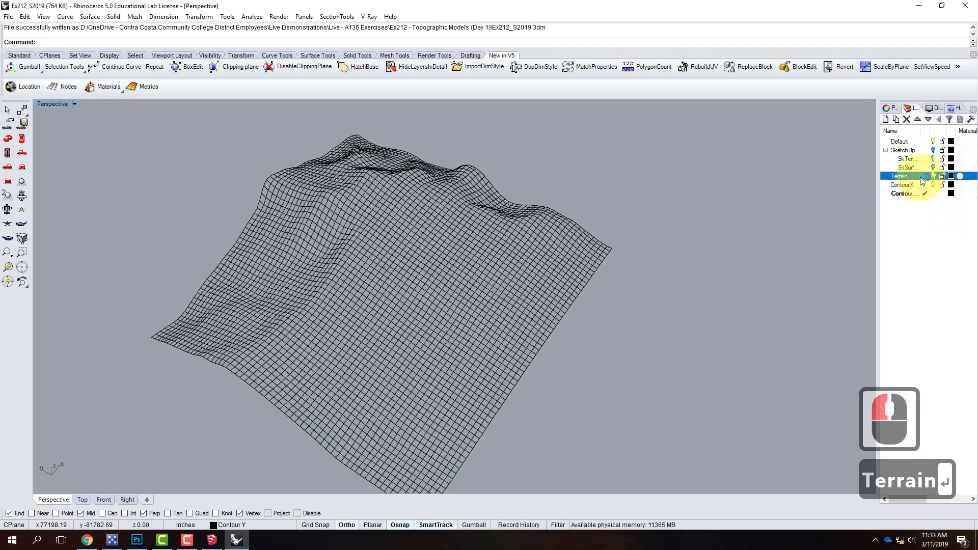
{"action": "double_click", "coordinate": [918, 176]}
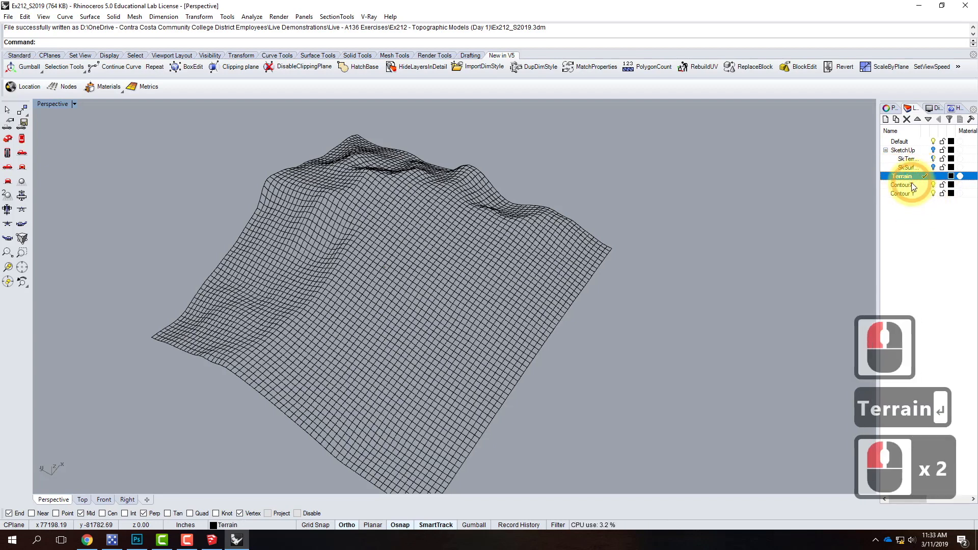
Step: Create a curve network surface from all contour curves with tolerances 0.01 for edges and 0.1 for interior curves and Position edge matching
{"action": "scroll", "coordinate": [624, 209], "scroll_direction": "down", "scroll_amount": 2}
{"action": "left_click_drag", "start_coordinate": [452, 117], "coordinate": [437, 209]}
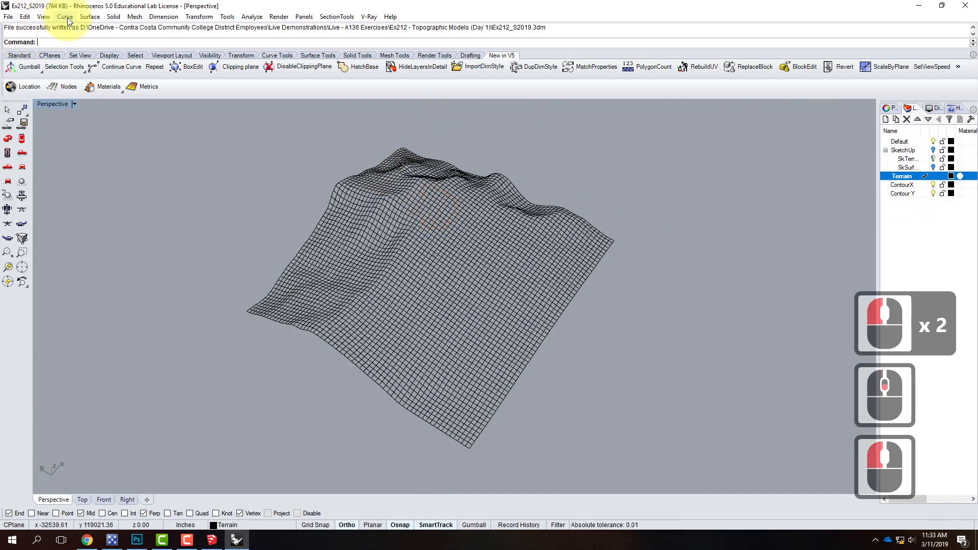
{"action": "left_click", "coordinate": [90, 16]}
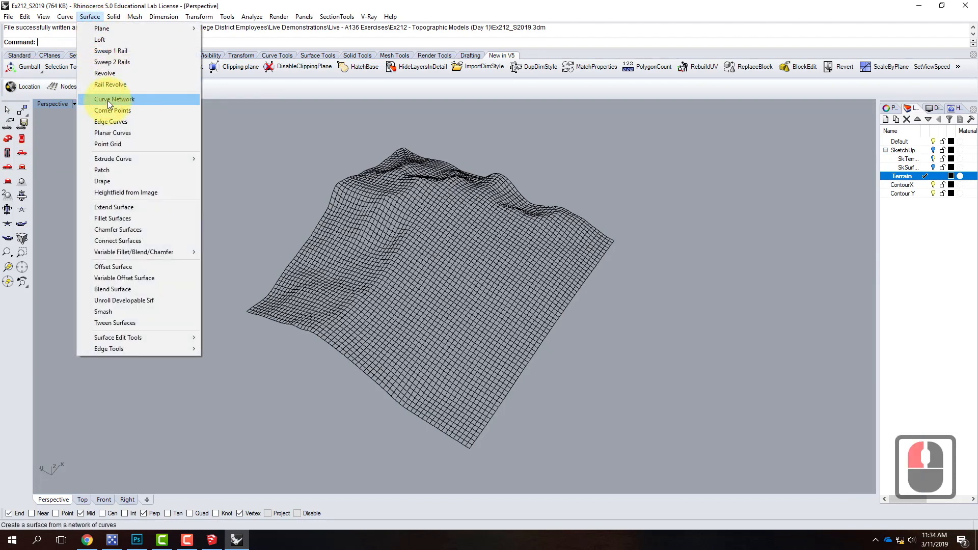
{"action": "left_click", "coordinate": [108, 100]}
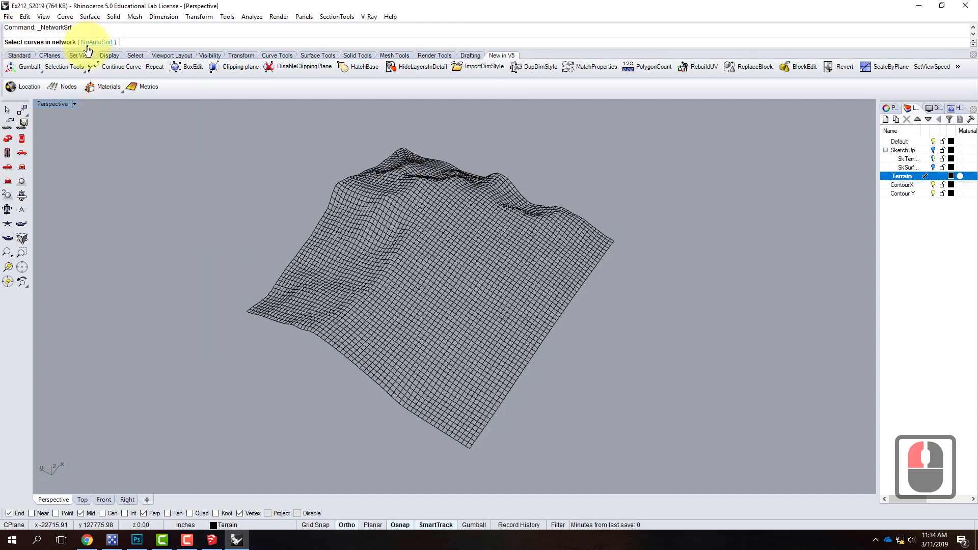
{"action": "left_click_drag", "start_coordinate": [224, 149], "coordinate": [667, 482]}
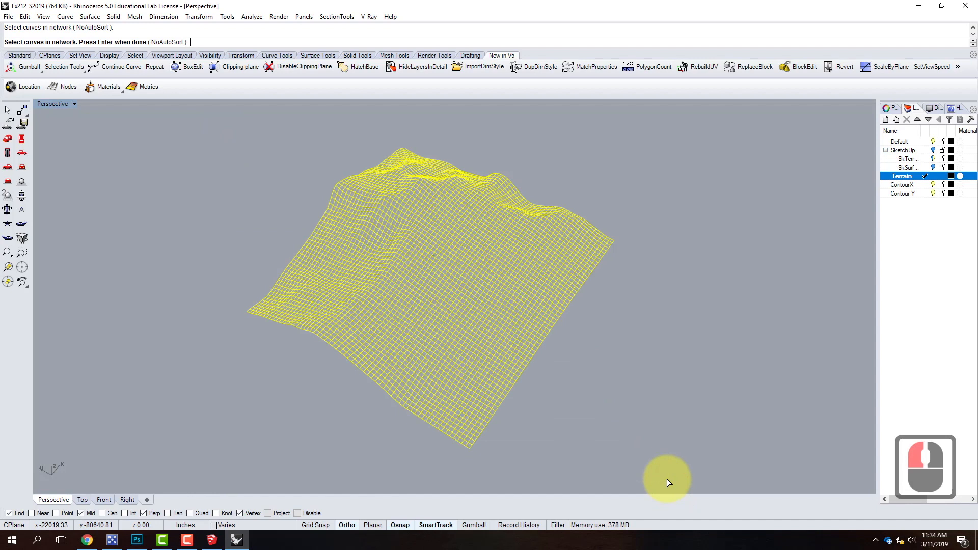
{"action": "key", "text": "Return"}
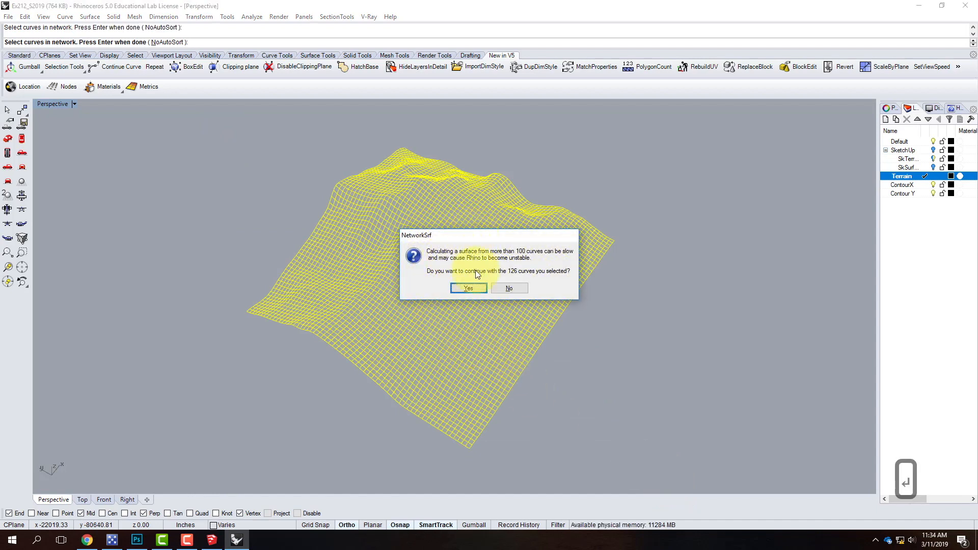
{"action": "left_click", "coordinate": [468, 289]}
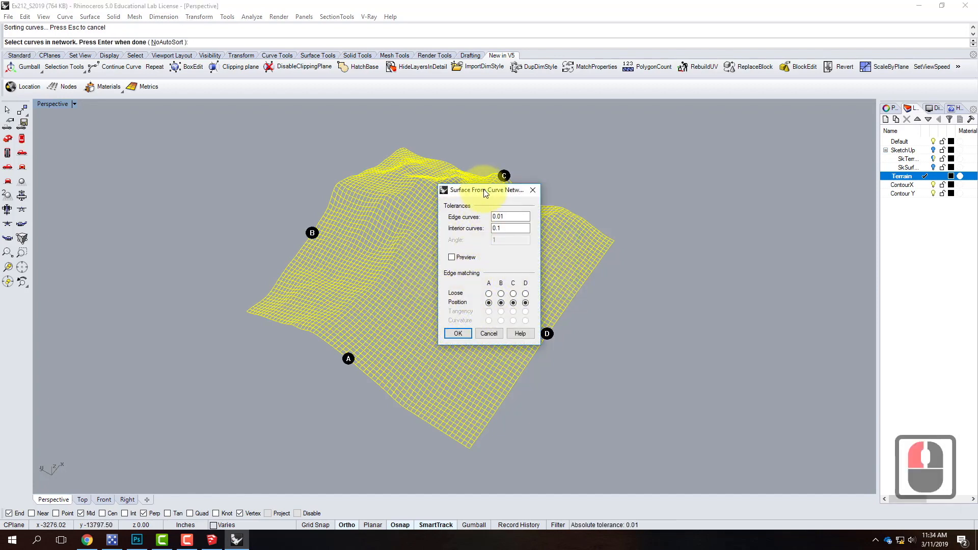
{"action": "left_click_drag", "start_coordinate": [484, 191], "coordinate": [739, 188]}
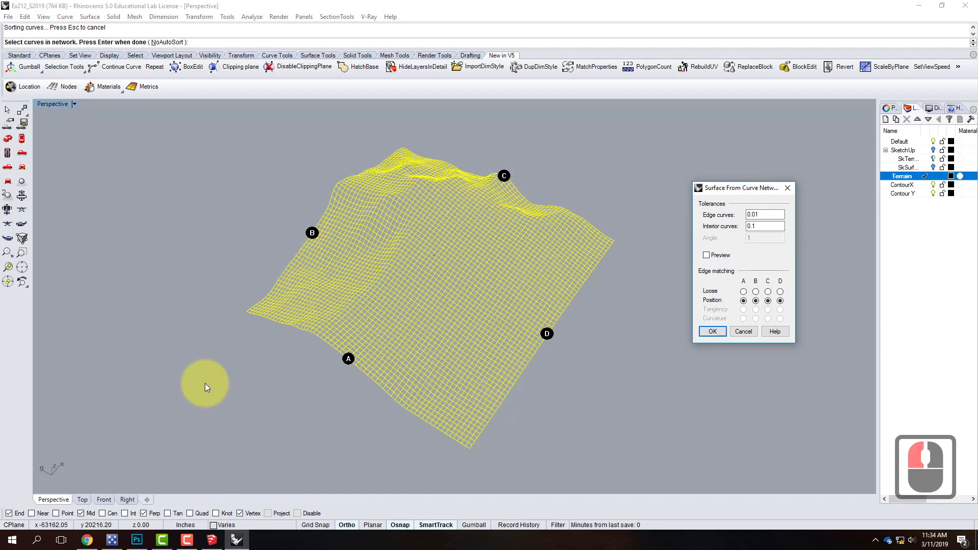
{"action": "left_click", "coordinate": [712, 332]}
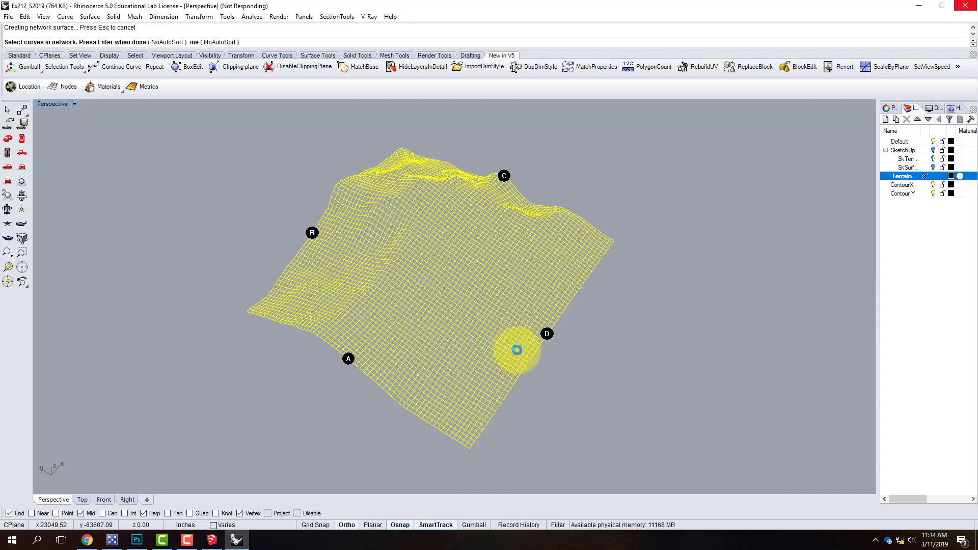
{"action": "left_click", "coordinate": [188, 543]}
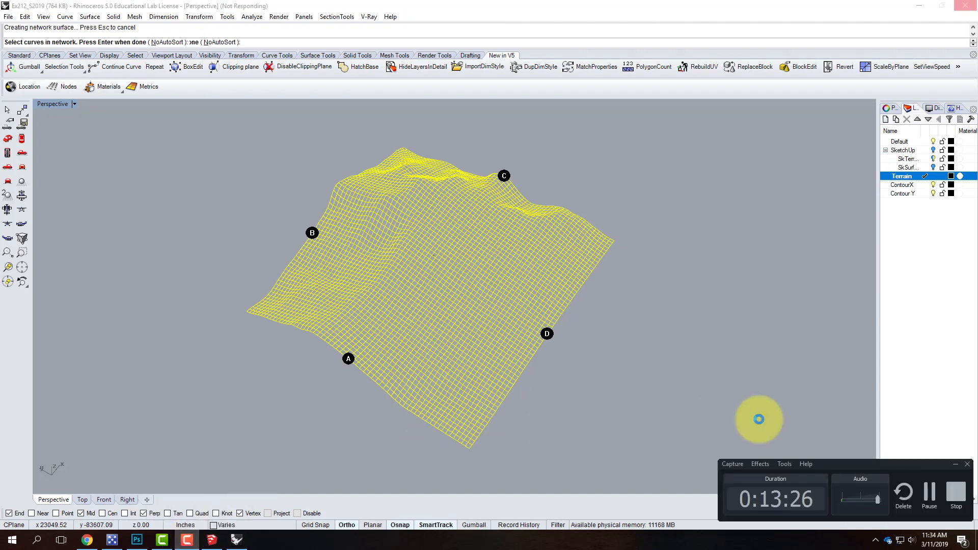
{"action": "left_click", "coordinate": [926, 493]}
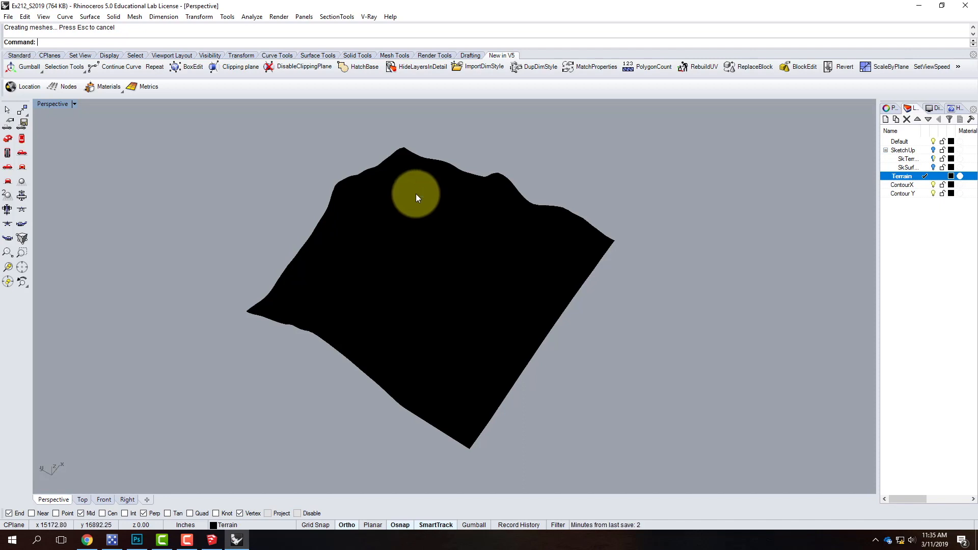
Step: Rebuild the terrain network surface with a point count of 200 in U and 200 in V, degree 3, deleting the input
{"action": "left_click", "coordinate": [468, 202]}
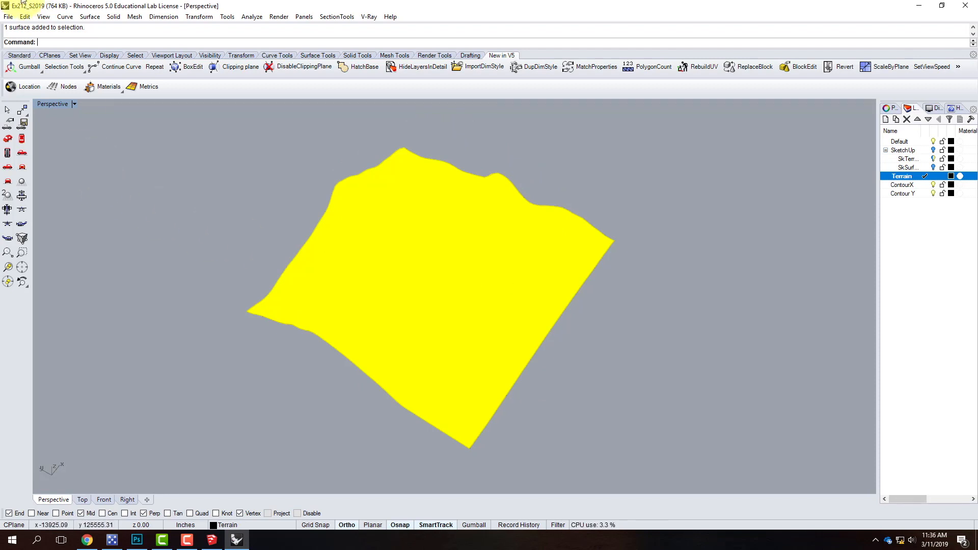
{"action": "left_click", "coordinate": [25, 17]}
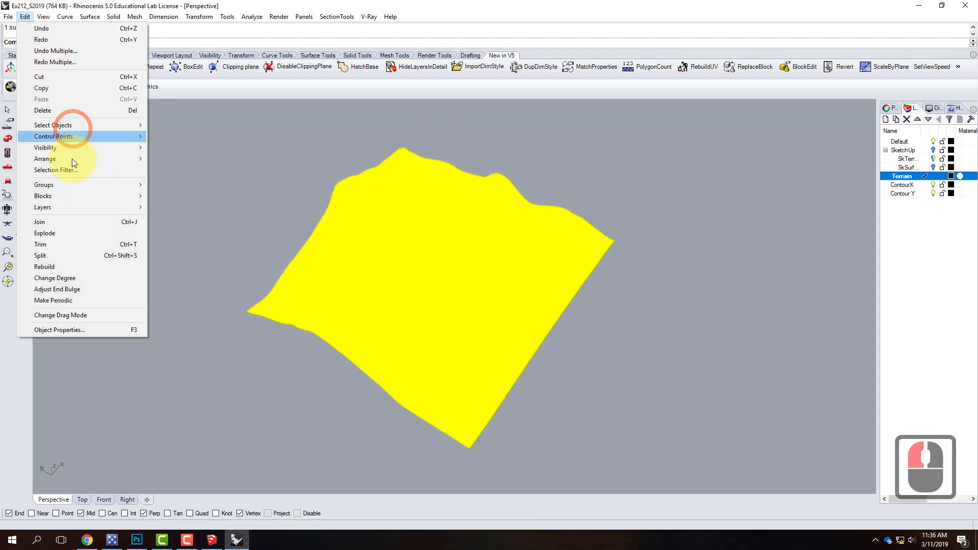
{"action": "left_click", "coordinate": [84, 263]}
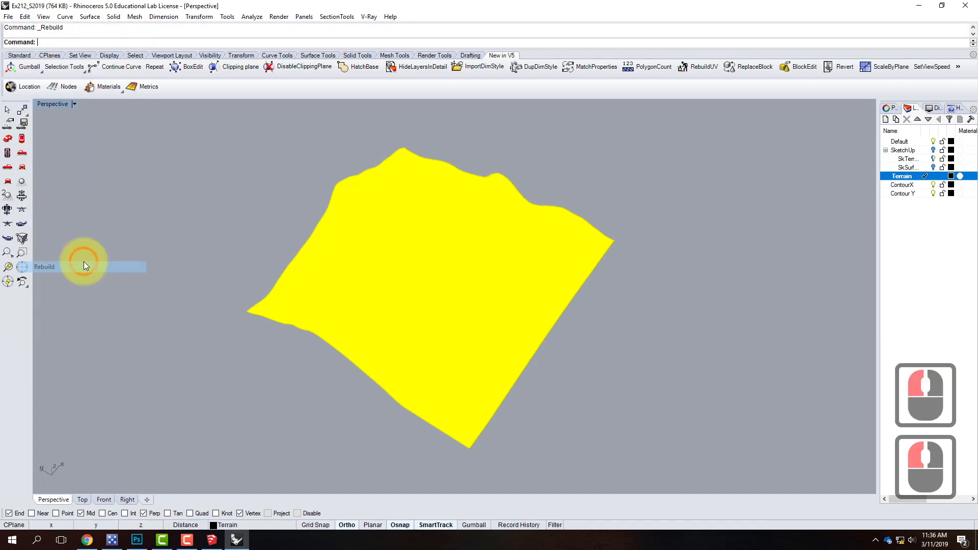
{"action": "left_click", "coordinate": [600, 218]}
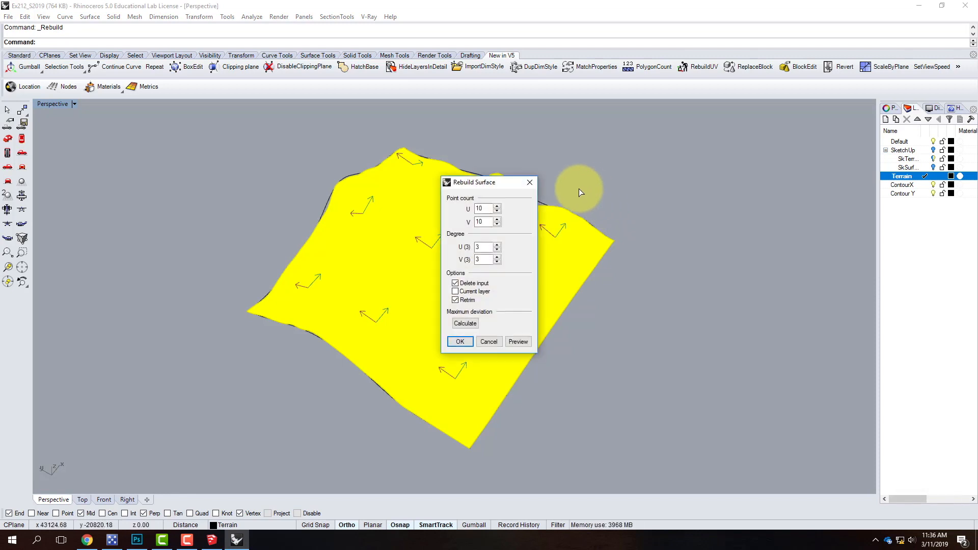
{"action": "left_click_drag", "start_coordinate": [486, 209], "coordinate": [464, 211]}
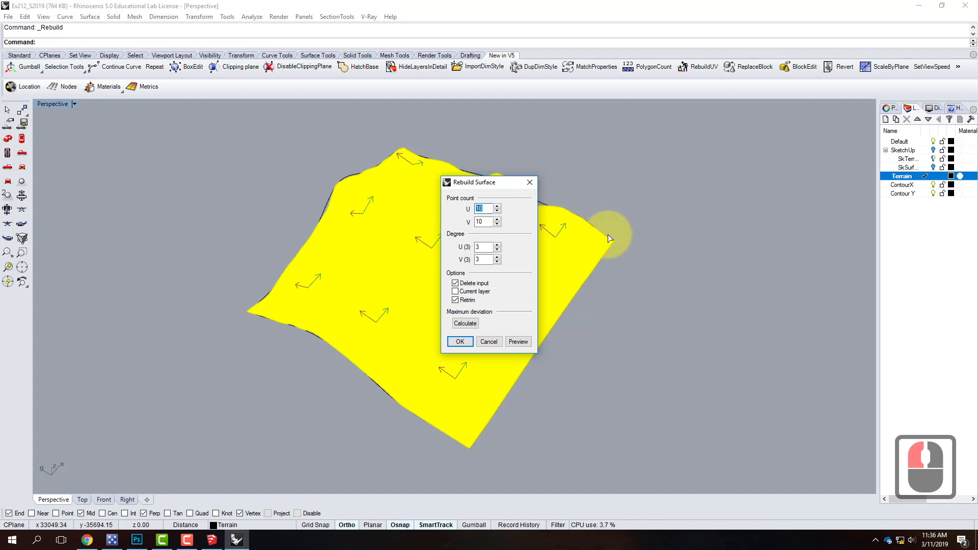
{"action": "type", "text": "200"}
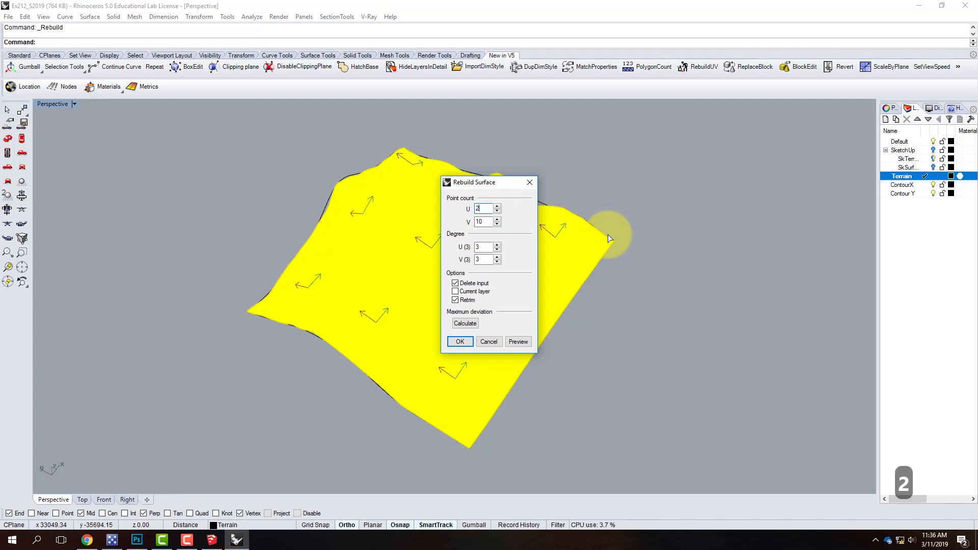
{"action": "key", "text": "Tab"}
{"action": "type", "text": "200"}
{"action": "left_click", "coordinate": [461, 342]}
{"action": "left_click", "coordinate": [465, 341]}
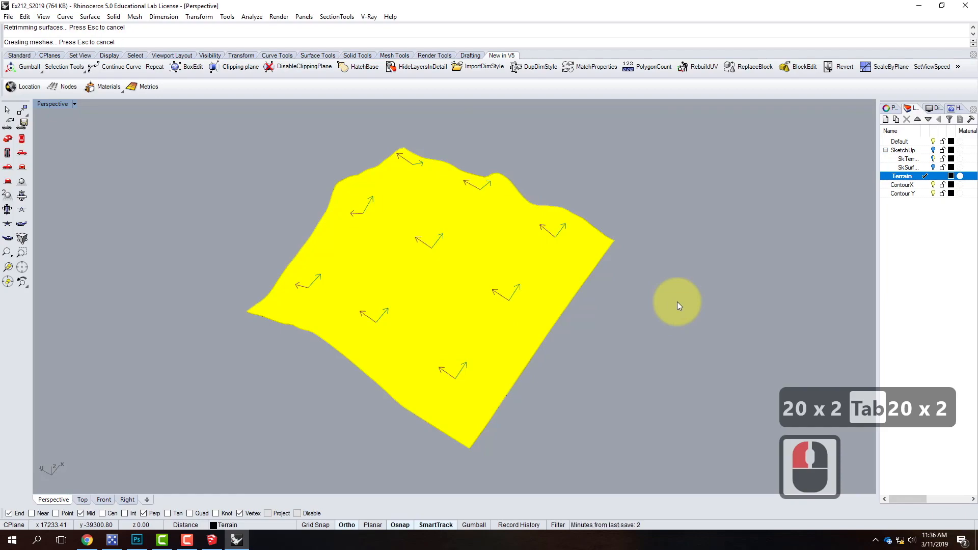
Step: Turn off the ContourX and Contour Y layers and clear the terrain selection
{"action": "left_click", "coordinate": [933, 184]}
{"action": "left_click", "coordinate": [933, 194]}
{"action": "left_click", "coordinate": [661, 333]}
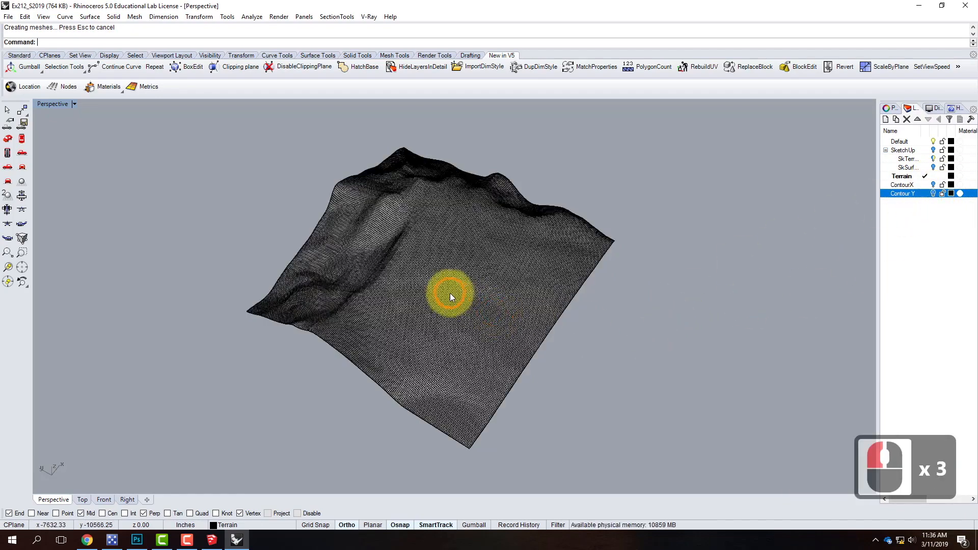
Step: Rebuild the terrain surface with a point count of 100 in U and 100 in V, degree 3, deleting the input
{"action": "scroll", "coordinate": [450, 292], "scroll_direction": "up", "scroll_amount": 4}
{"action": "right_click_drag", "start_coordinate": [605, 336], "coordinate": [404, 298]}
{"action": "scroll", "coordinate": [733, 251], "scroll_direction": "up", "scroll_amount": 3}
{"action": "right_click_drag", "start_coordinate": [735, 251], "coordinate": [466, 186]}
{"action": "scroll", "coordinate": [567, 235], "scroll_direction": "down", "scroll_amount": 4}
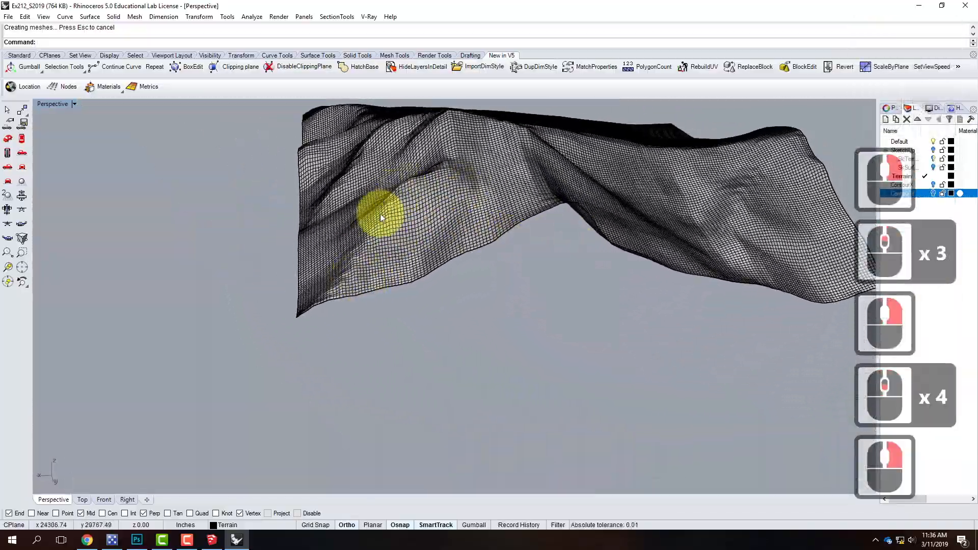
{"action": "right_click_drag", "start_coordinate": [406, 223], "coordinate": [484, 218]}
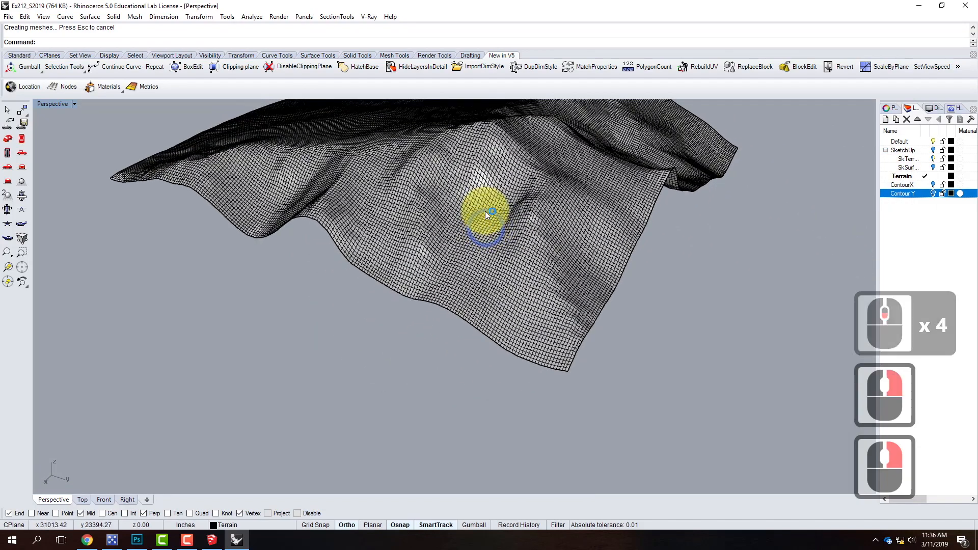
{"action": "left_click", "coordinate": [524, 213]}
{"action": "type", "text": "rebuild"}
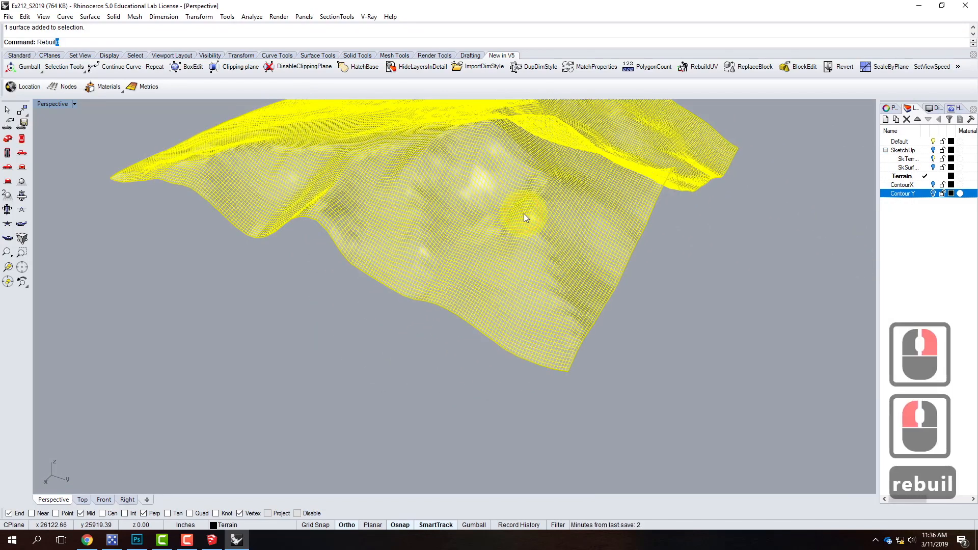
{"action": "key", "text": "Return"}
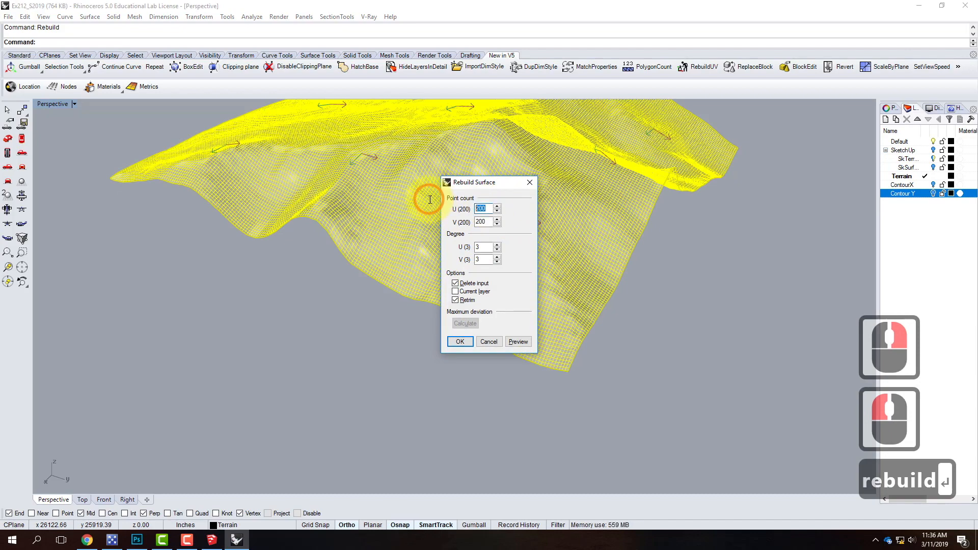
{"action": "left_click", "coordinate": [427, 197]}
{"action": "type", "text": "100"}
{"action": "key", "text": "Tab"}
{"action": "type", "text": "100"}
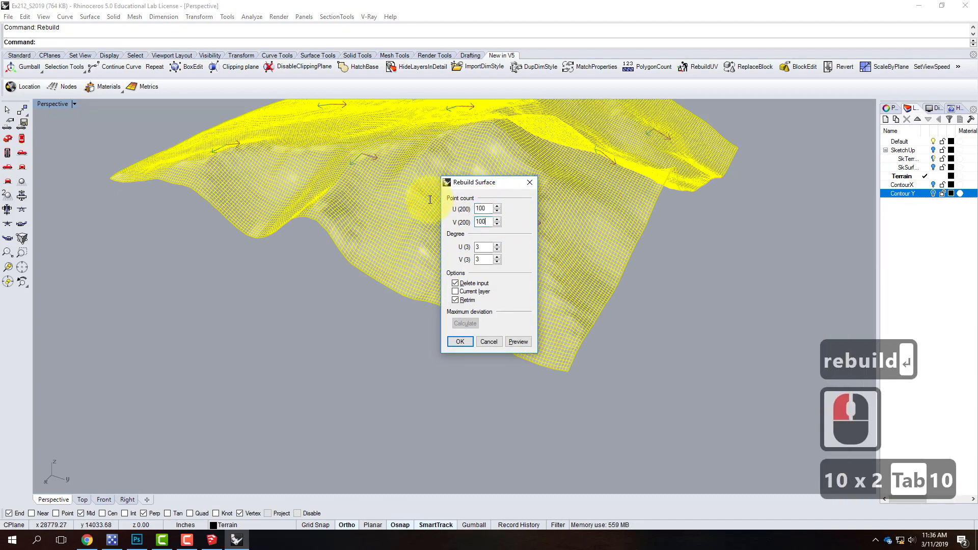
{"action": "left_click", "coordinate": [460, 340]}
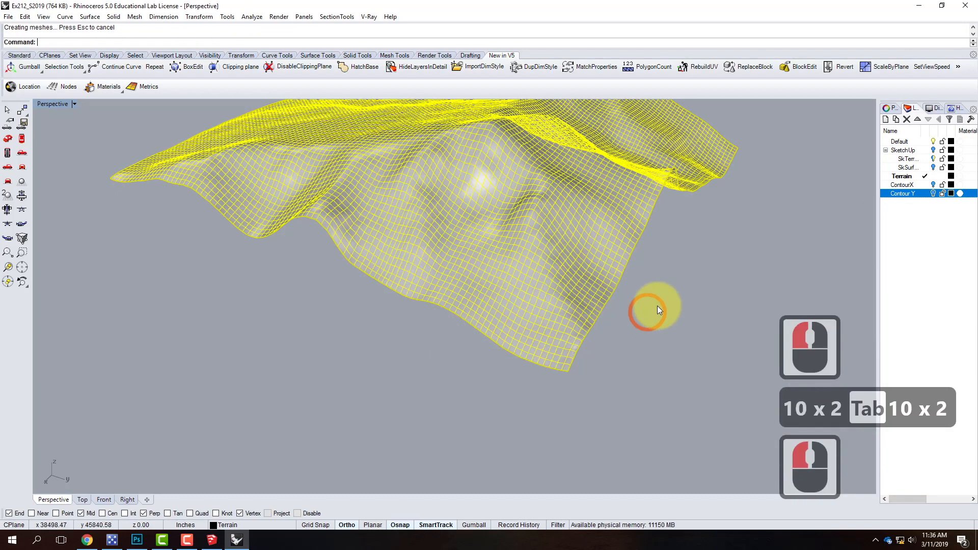
{"action": "left_click", "coordinate": [685, 298]}
Step: Examine the shape and smoothness of the rebuilt terrain surface from several angles
{"action": "right_click_drag", "start_coordinate": [702, 297], "coordinate": [742, 316]}
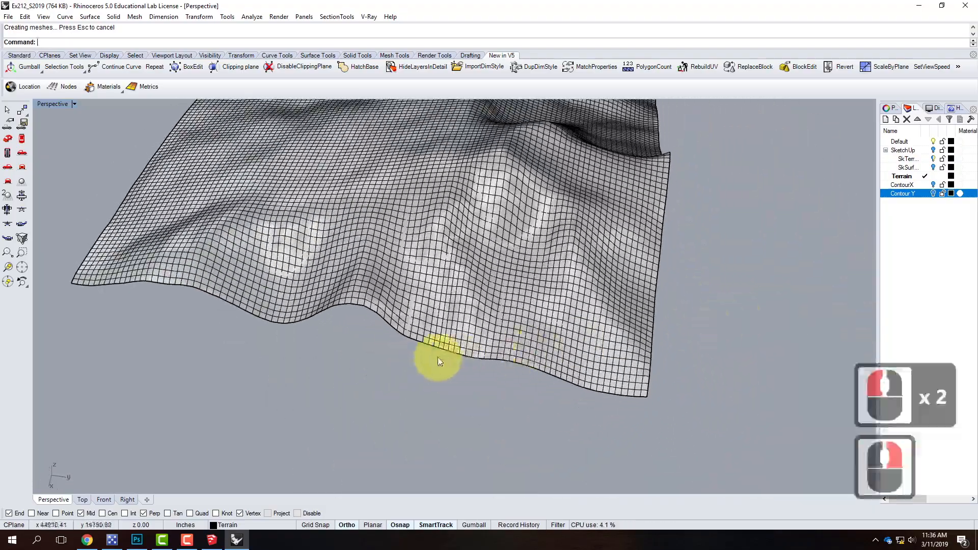
{"action": "scroll", "coordinate": [370, 330], "scroll_direction": "down", "scroll_amount": 4}
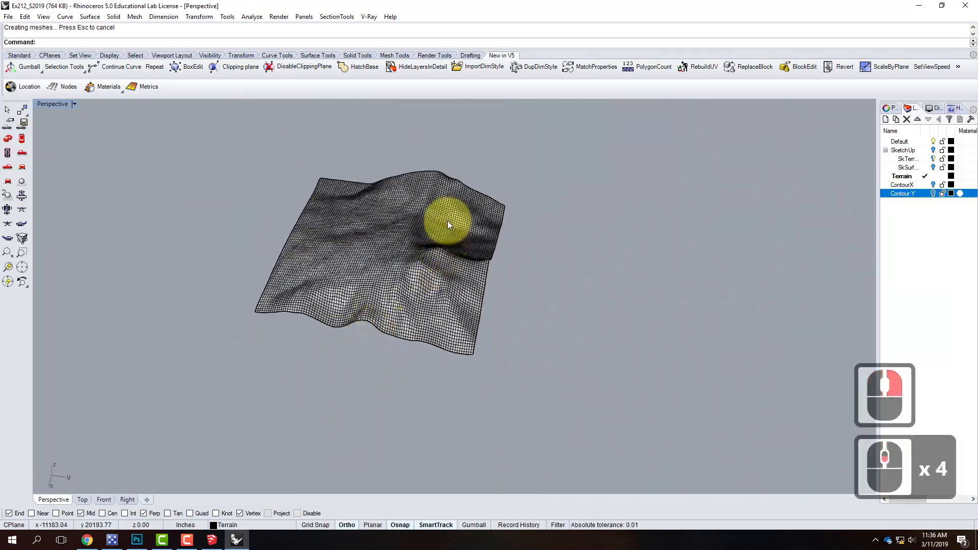
{"action": "scroll", "coordinate": [450, 268], "scroll_direction": "up", "scroll_amount": 3}
{"action": "right_click_drag", "start_coordinate": [546, 323], "coordinate": [377, 236]}
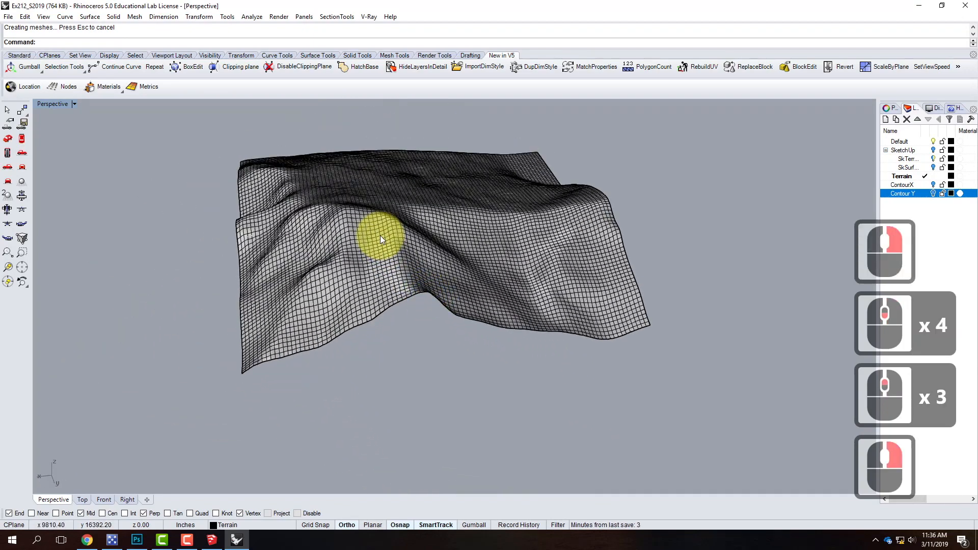
{"action": "left_click", "coordinate": [380, 233]}
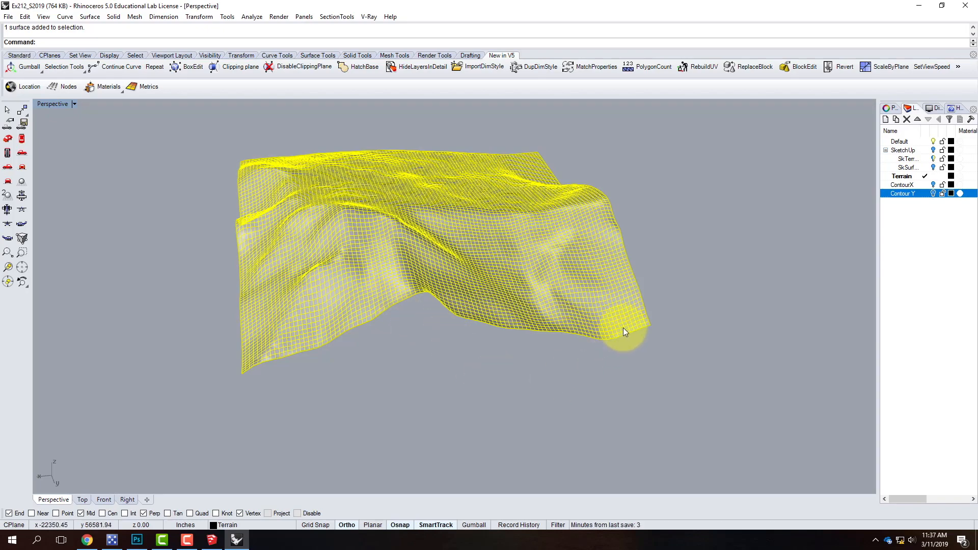
{"action": "left_click", "coordinate": [678, 267]}
{"action": "right_click_drag", "start_coordinate": [724, 272], "coordinate": [687, 264]}
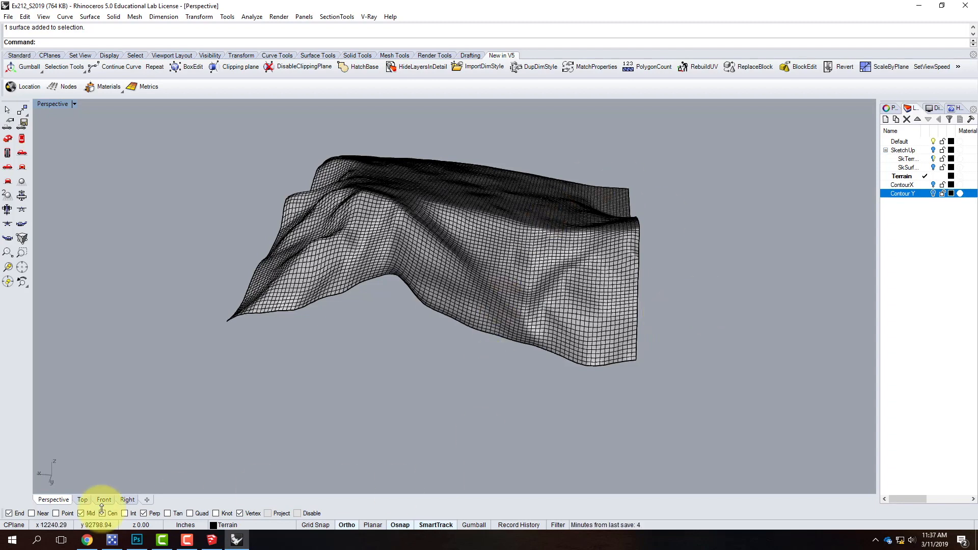
Step: Switch to Photoshop and brush red marks on the cheat sheet over the 1:200 scale, the 11 and 17 paper sizes, and 2200 and 3400
{"action": "left_click", "coordinate": [88, 542]}
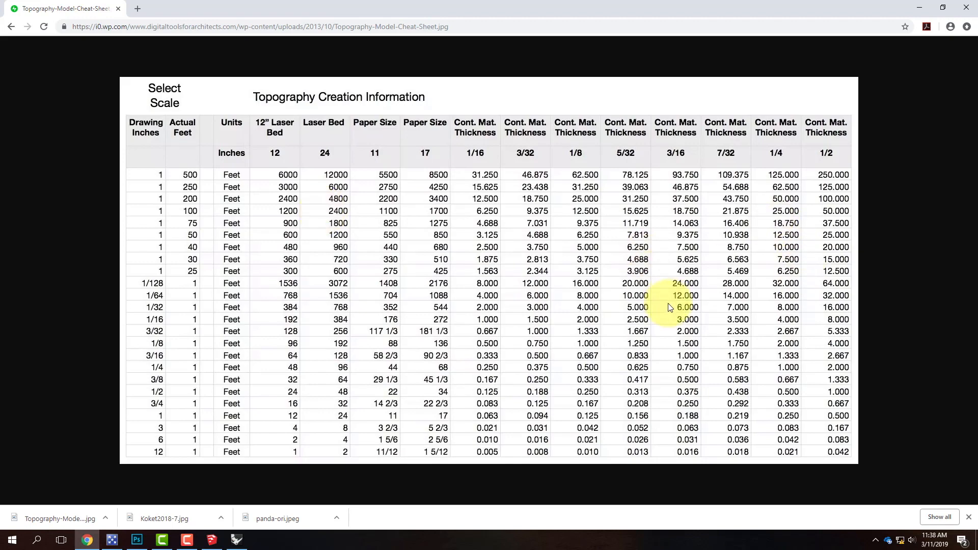
{"action": "left_click", "coordinate": [137, 540]}
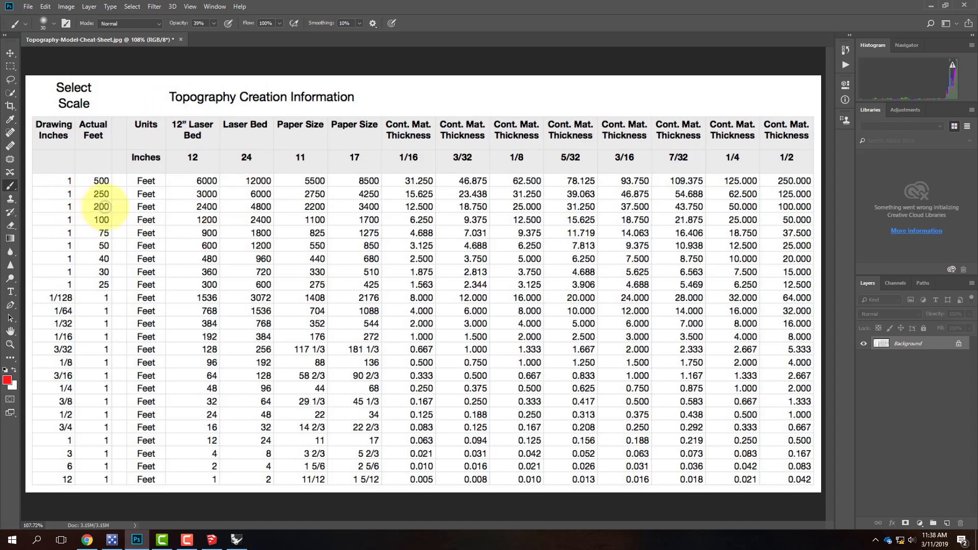
{"action": "left_click_drag", "start_coordinate": [54, 206], "coordinate": [107, 206]}
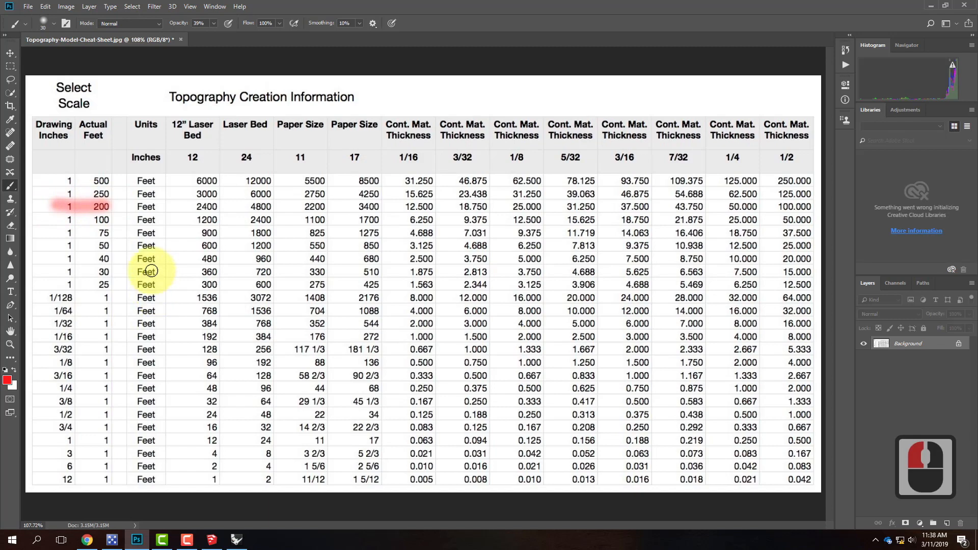
{"action": "mouse_move", "coordinate": [324, 105]}
{"action": "left_mouse_down"}
{"action": "mouse_move", "coordinate": [257, 135]}
{"action": "mouse_move", "coordinate": [342, 162]}
{"action": "mouse_move", "coordinate": [375, 93]}
{"action": "mouse_move", "coordinate": [270, 110]}
{"action": "left_mouse_up"}
{"action": "left_click_drag", "start_coordinate": [352, 156], "coordinate": [363, 155]}
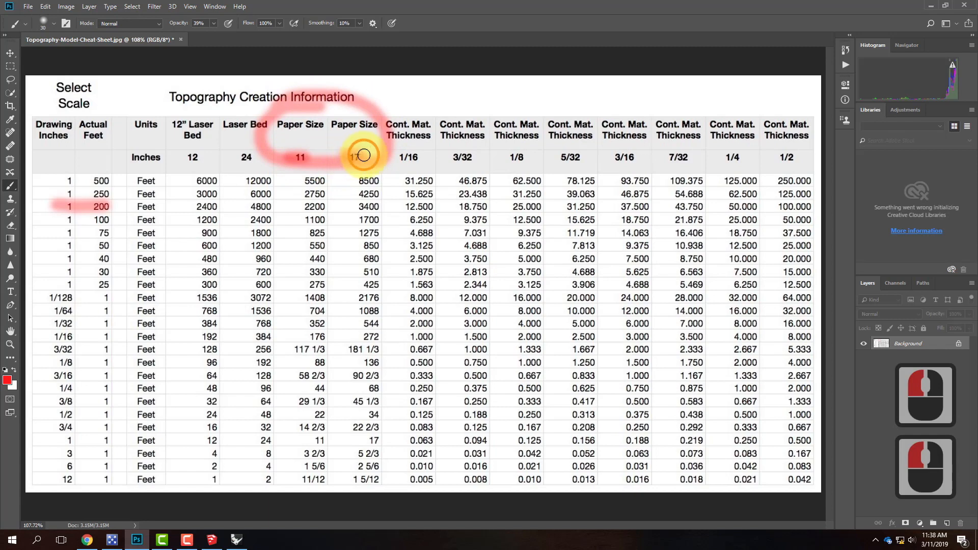
{"action": "left_click", "coordinate": [291, 160]}
{"action": "left_click_drag", "start_coordinate": [289, 207], "coordinate": [379, 207]}
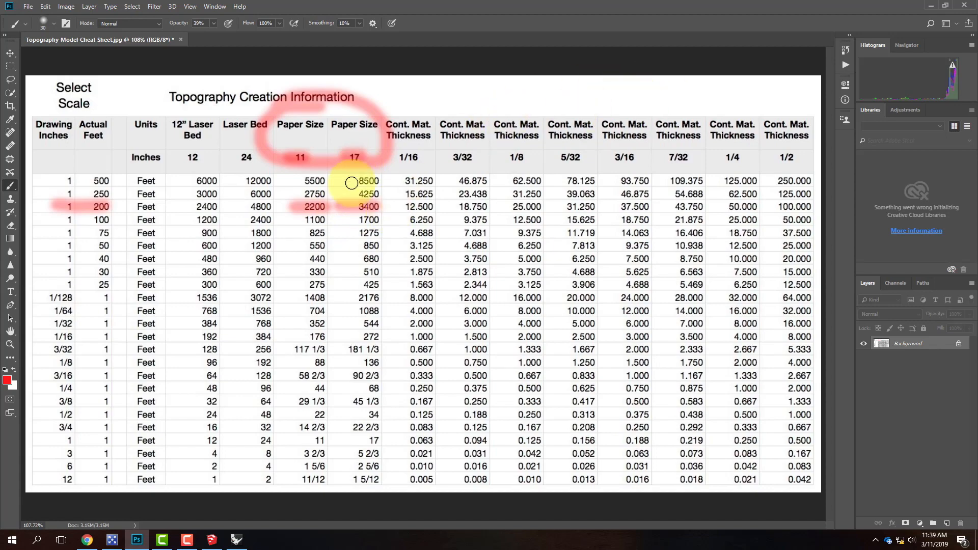
Step: Switch back to Rhino, maximize the Top viewport and set its display mode to Shaded
{"action": "left_click", "coordinate": [931, 5]}
{"action": "left_click", "coordinate": [236, 541]}
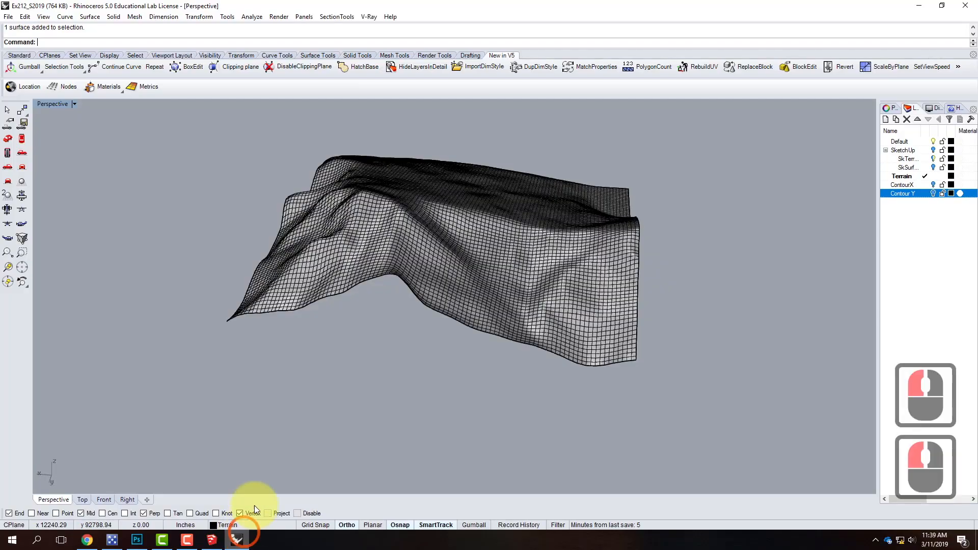
{"action": "double_click", "coordinate": [56, 104]}
{"action": "double_click", "coordinate": [49, 107]}
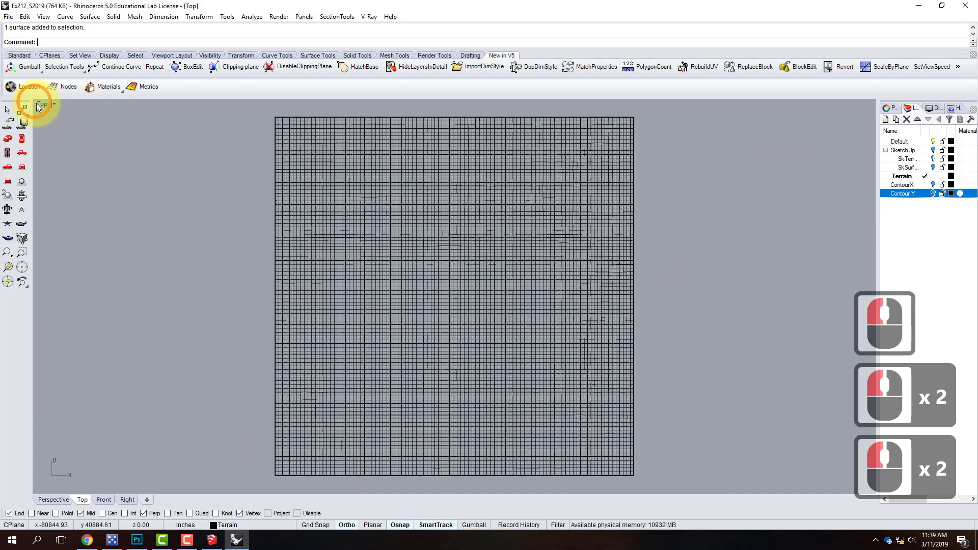
{"action": "left_click", "coordinate": [55, 105]}
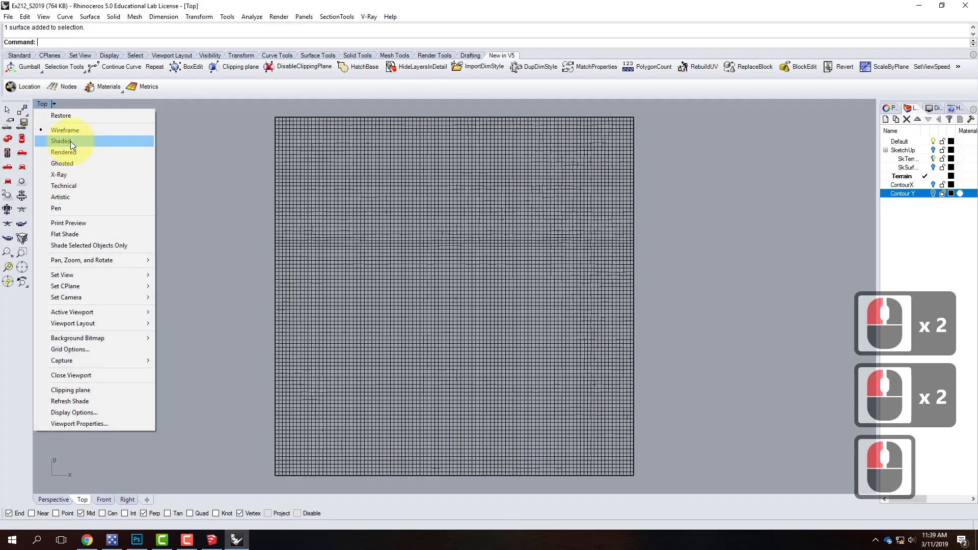
{"action": "left_click", "coordinate": [70, 141]}
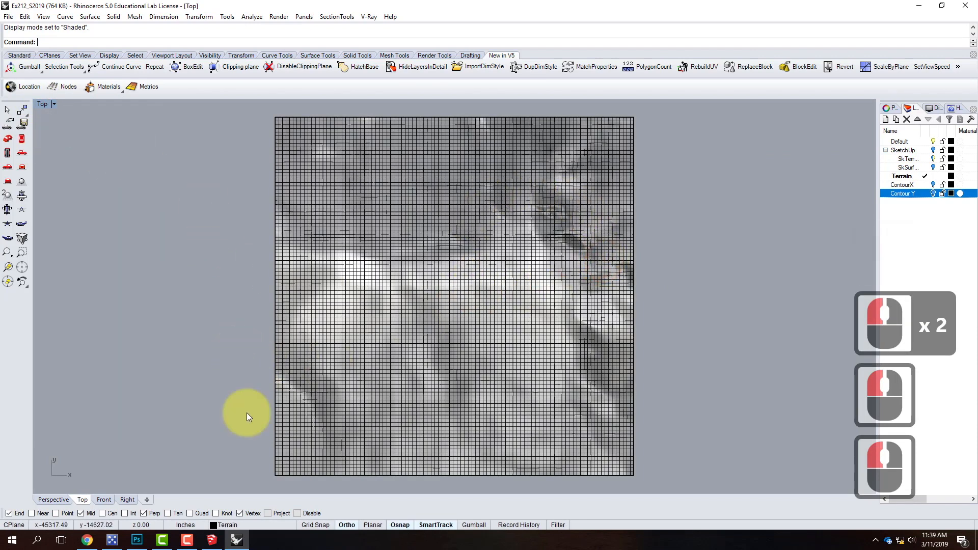
Step: Draw a 2200' by 3400' rectangle over the terrain and move it down until it lies entirely within the terrain
{"action": "left_click", "coordinate": [19, 55]}
{"action": "left_click", "coordinate": [21, 153]}
{"action": "left_click", "coordinate": [325, 296]}
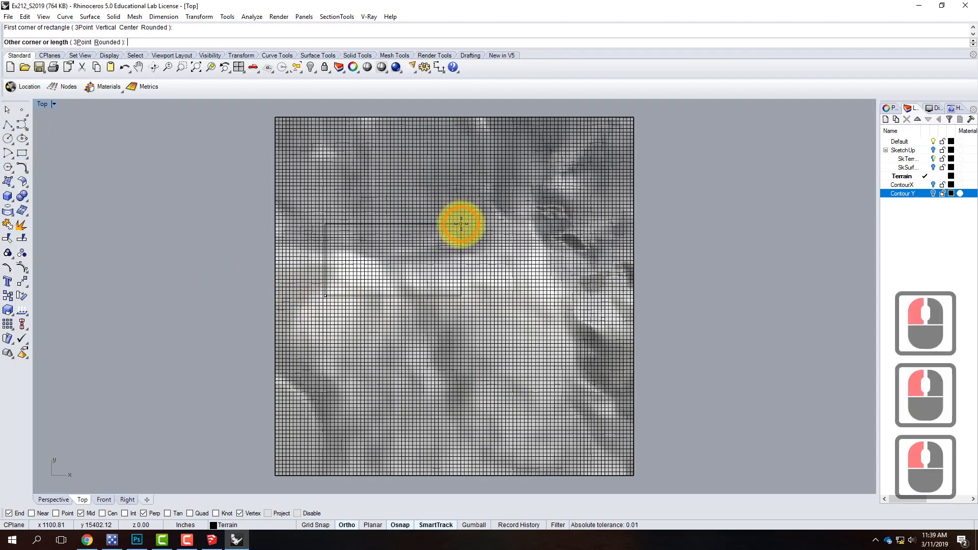
{"action": "type", "text": "@2"}
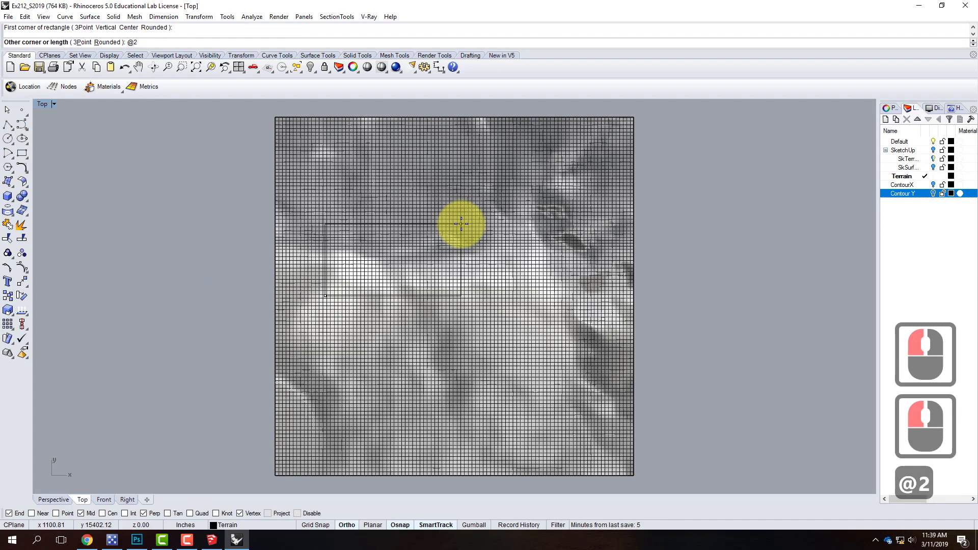
{"action": "type", "text": "200',3400"}
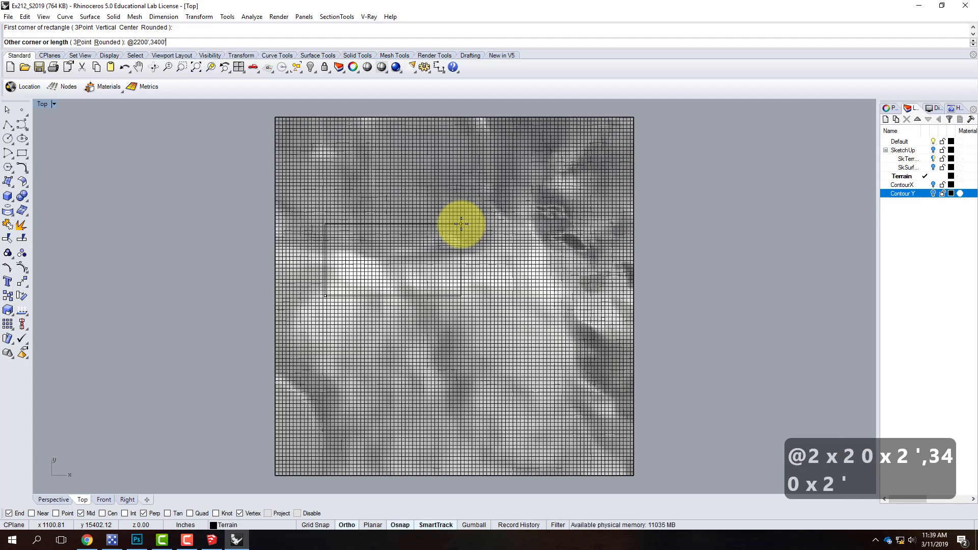
{"action": "key", "text": "Return"}
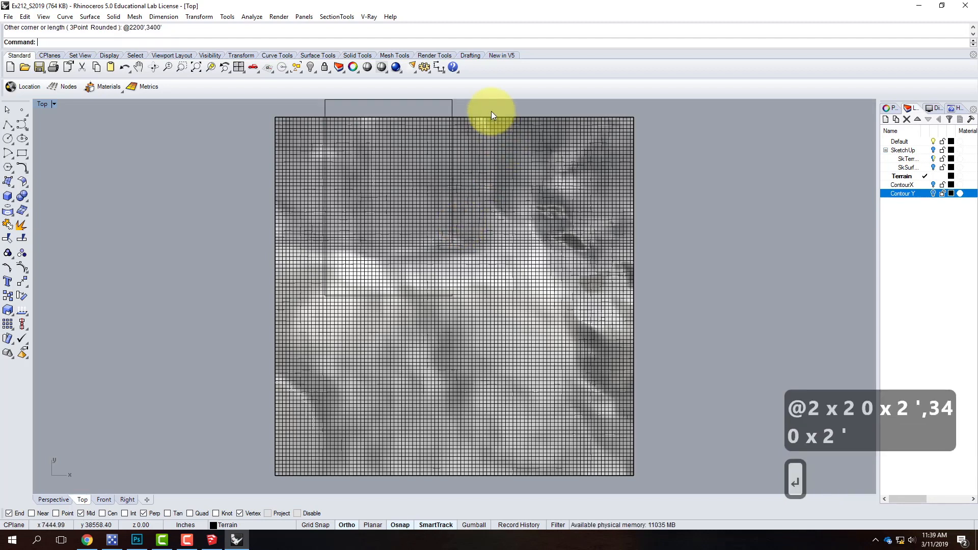
{"action": "left_click_drag", "start_coordinate": [453, 102], "coordinate": [546, 203]}
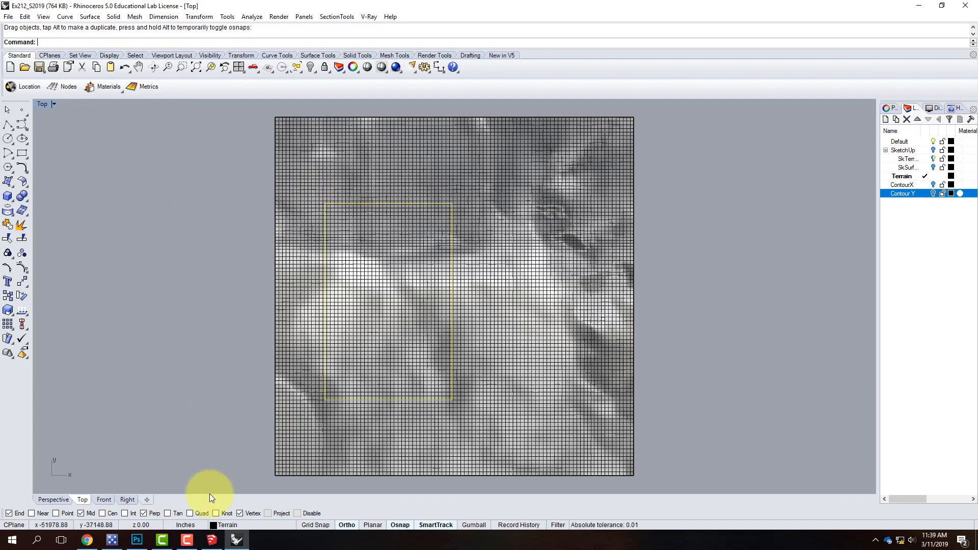
Step: Check the 1:250 paper dimensions on the Photoshop cheat sheet and draw a 2750' by 4250' rectangle in Rhino beside the terrain
{"action": "left_click", "coordinate": [136, 540]}
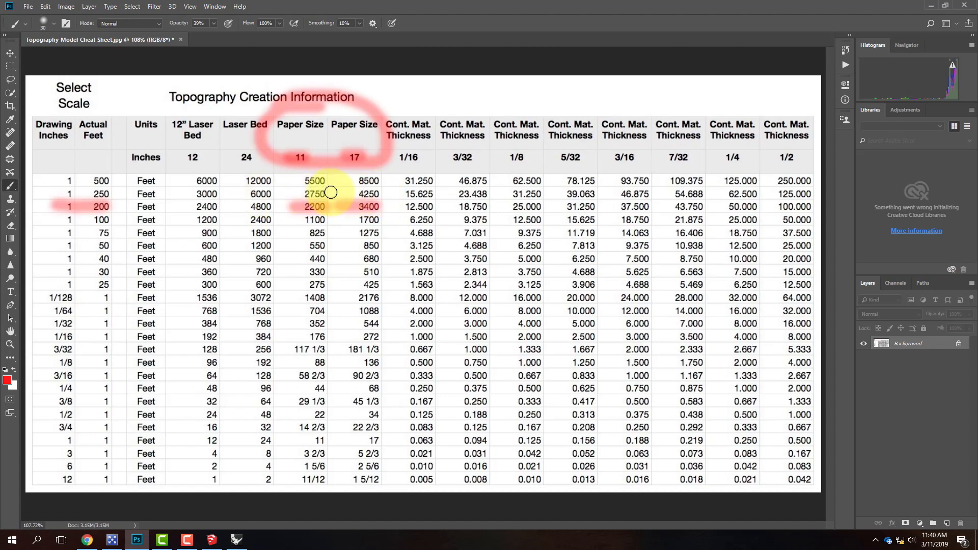
{"action": "left_click", "coordinate": [930, 6]}
{"action": "left_click", "coordinate": [53, 166]}
{"action": "left_click", "coordinate": [24, 155]}
{"action": "left_click", "coordinate": [121, 393]}
{"action": "type", "text": "@"}
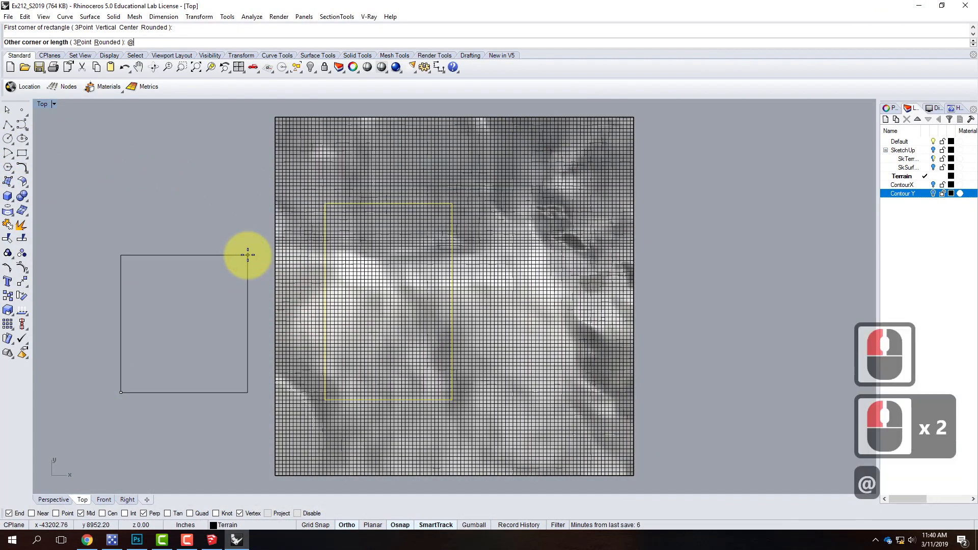
{"action": "type", "text": "2750',4250'"}
{"action": "key", "text": "Return"}
Step: Move the 2750' by 4250' rectangle horizontally onto the terrain, next to the smaller rectangle
{"action": "scroll", "coordinate": [222, 154], "scroll_direction": "up", "scroll_amount": 2}
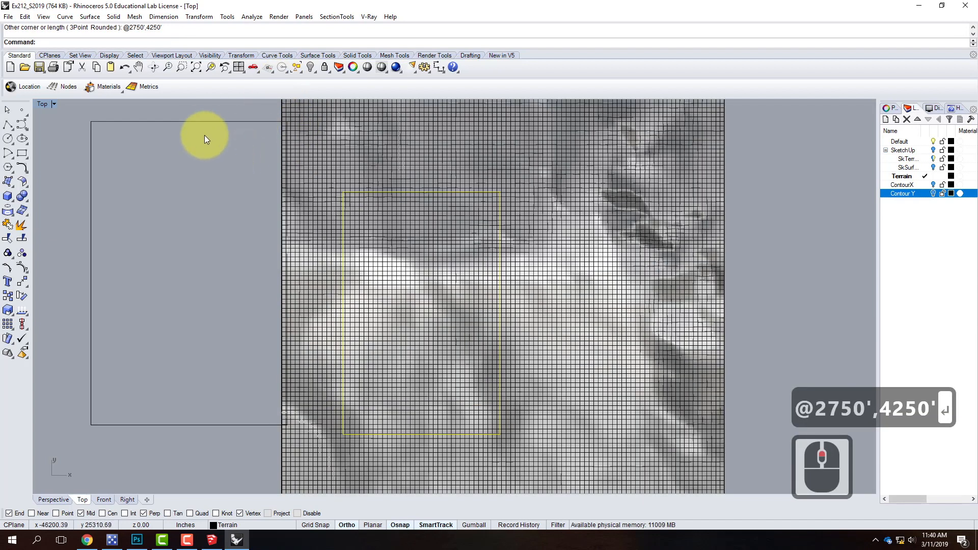
{"action": "left_click", "coordinate": [90, 179]}
{"action": "scroll", "coordinate": [87, 219], "scroll_direction": "down", "scroll_amount": 4}
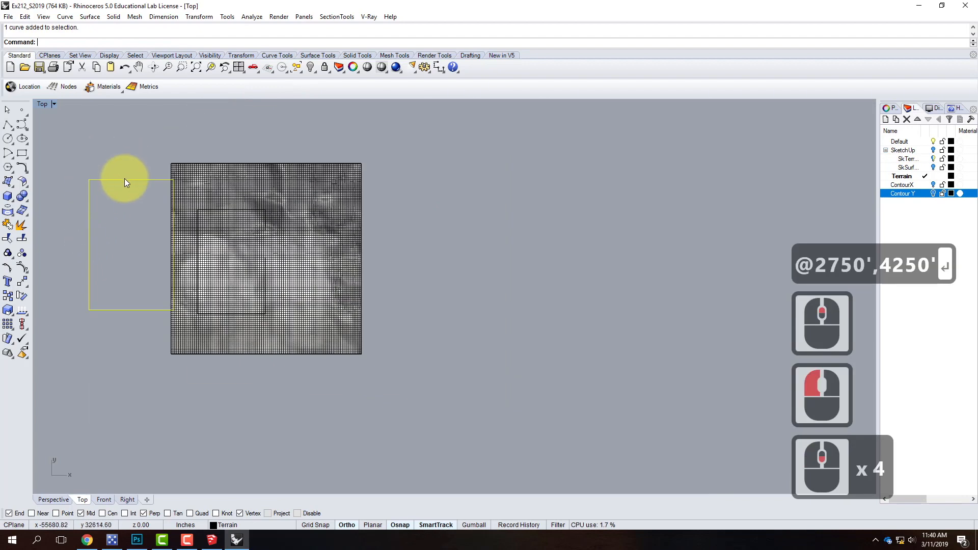
{"action": "left_click_drag", "start_coordinate": [124, 179], "coordinate": [307, 179]}
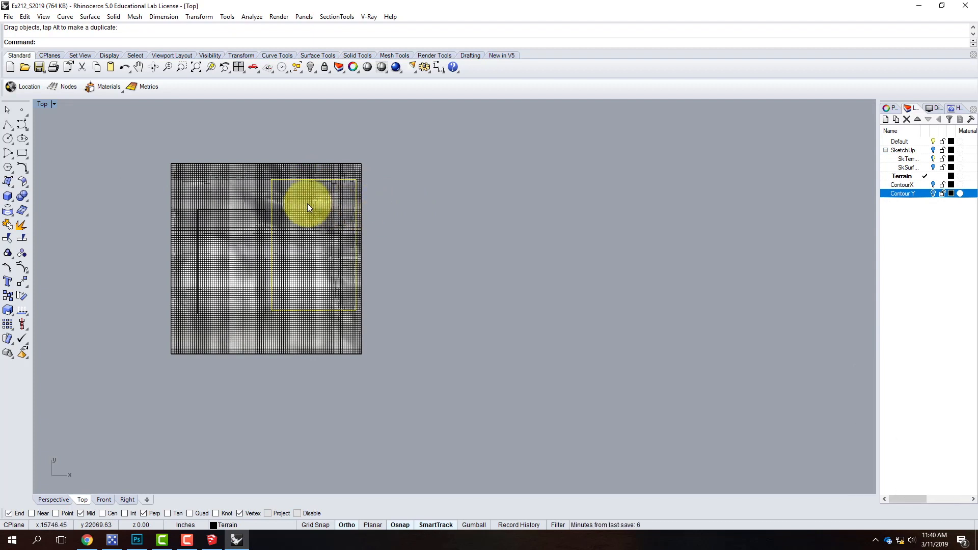
Step: Delete the larger rectangle from the terrain
{"action": "left_click", "coordinate": [283, 227]}
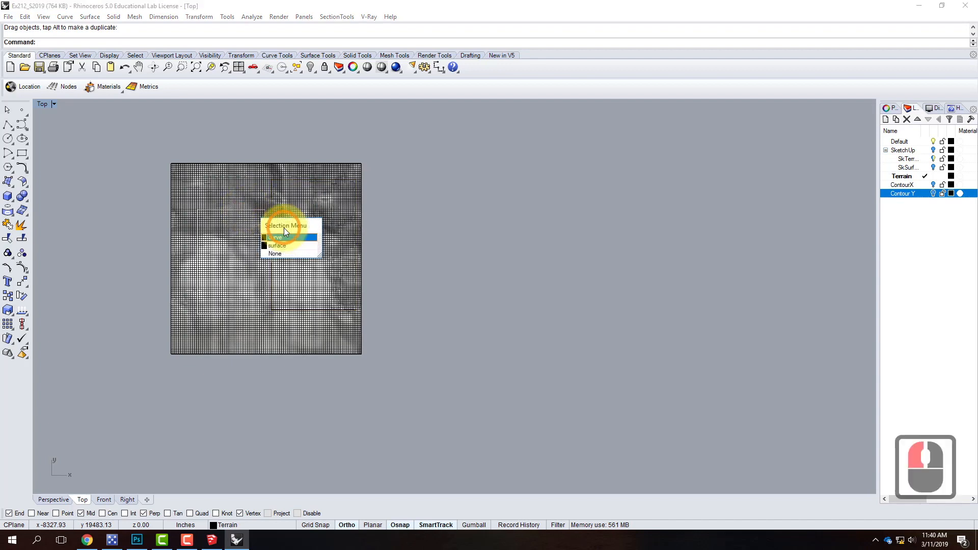
{"action": "left_click", "coordinate": [301, 169]}
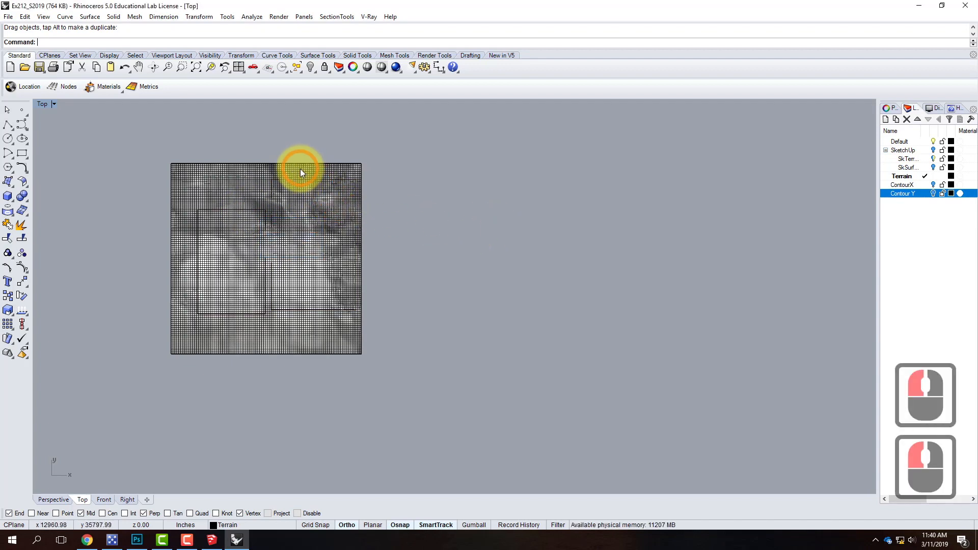
{"action": "left_click", "coordinate": [310, 178]}
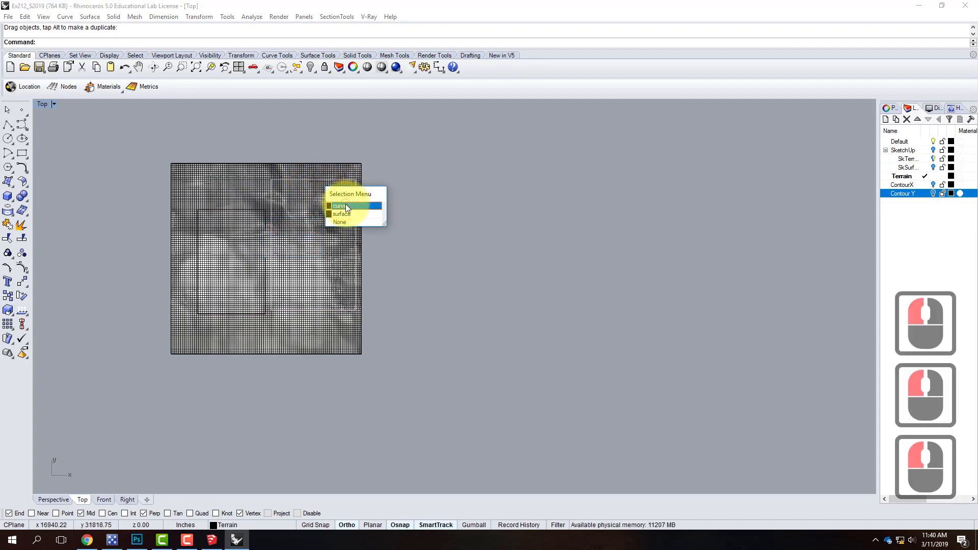
{"action": "left_click", "coordinate": [363, 206]}
{"action": "key", "text": "Delete"}
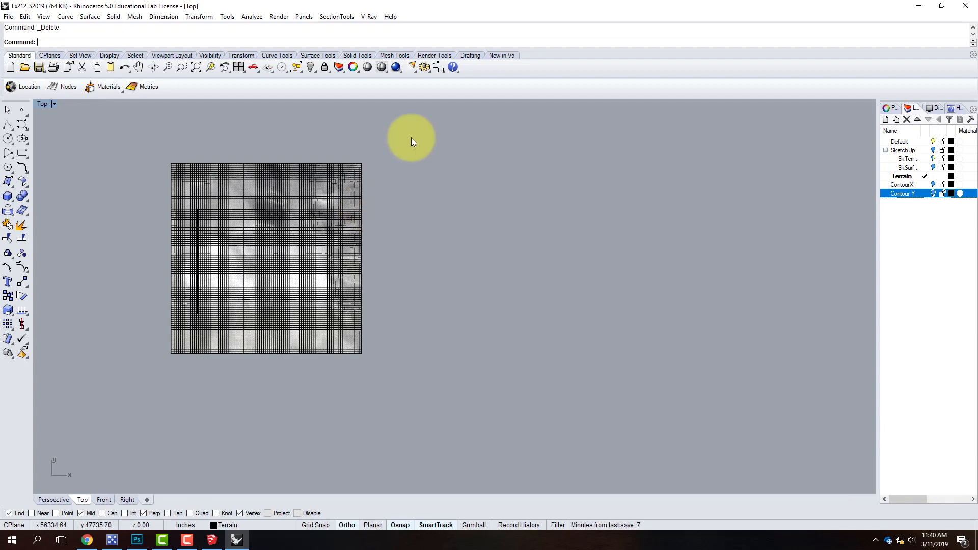
Step: Move the 2200' by 3400' rectangle horizontally across the terrain to its upper-right area in plan, over the steeper relief
{"action": "double_click", "coordinate": [40, 104]}
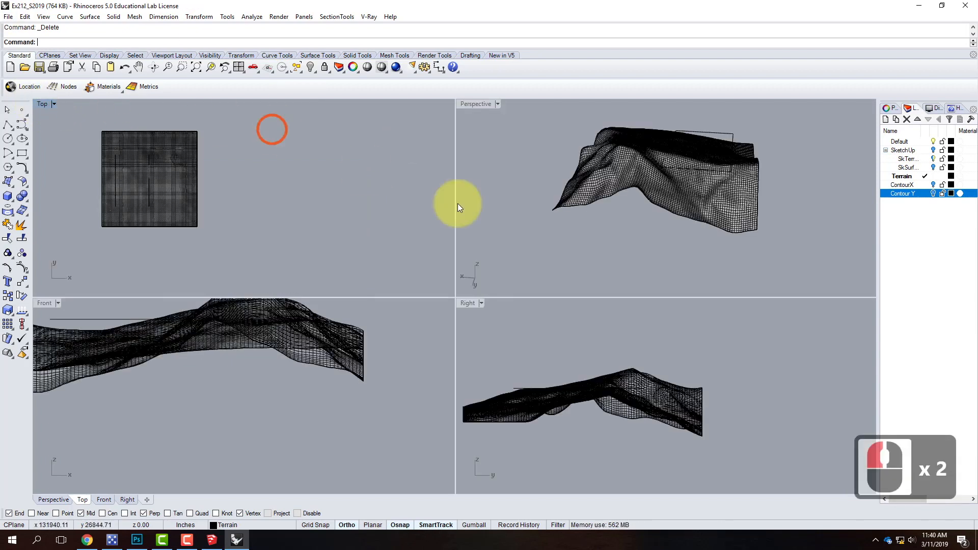
{"action": "double_click", "coordinate": [476, 105]}
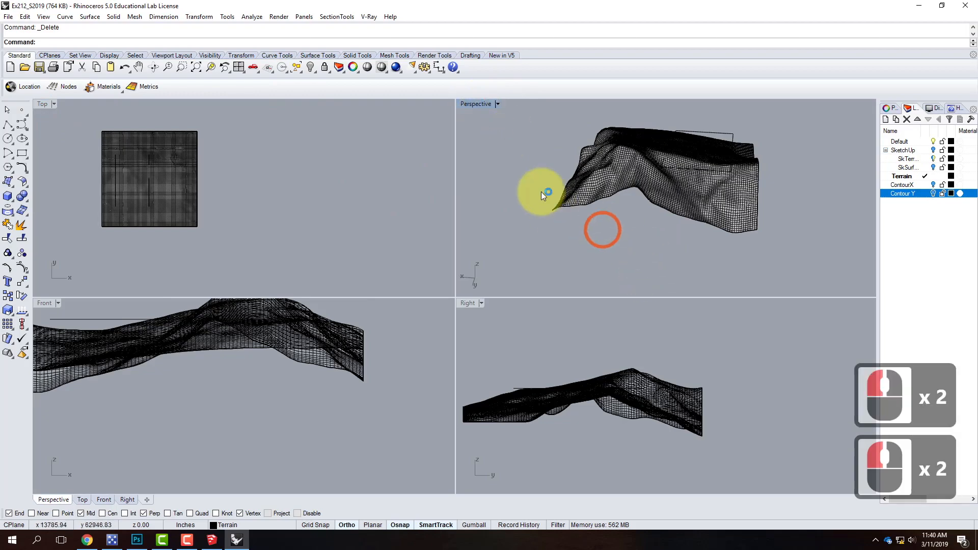
{"action": "double_click", "coordinate": [479, 105]}
{"action": "right_click_drag", "start_coordinate": [670, 264], "coordinate": [433, 280]}
{"action": "right_click_drag", "start_coordinate": [629, 338], "coordinate": [694, 338]}
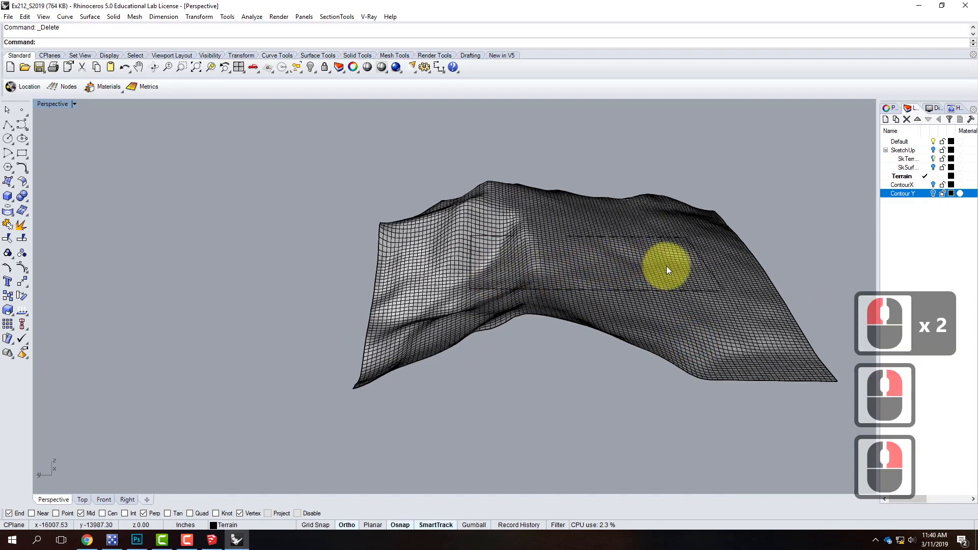
{"action": "right_click_drag", "start_coordinate": [662, 252], "coordinate": [515, 301]}
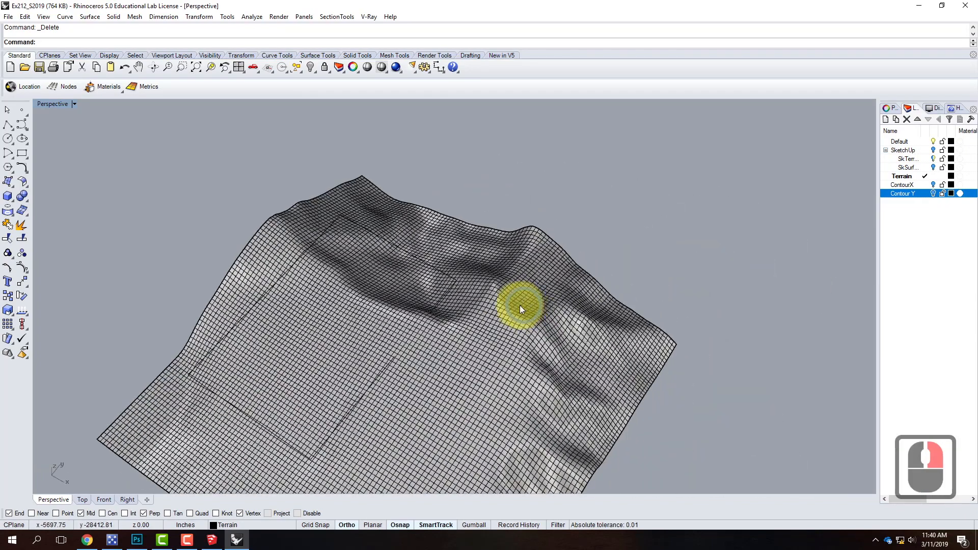
{"action": "left_click", "coordinate": [380, 381]}
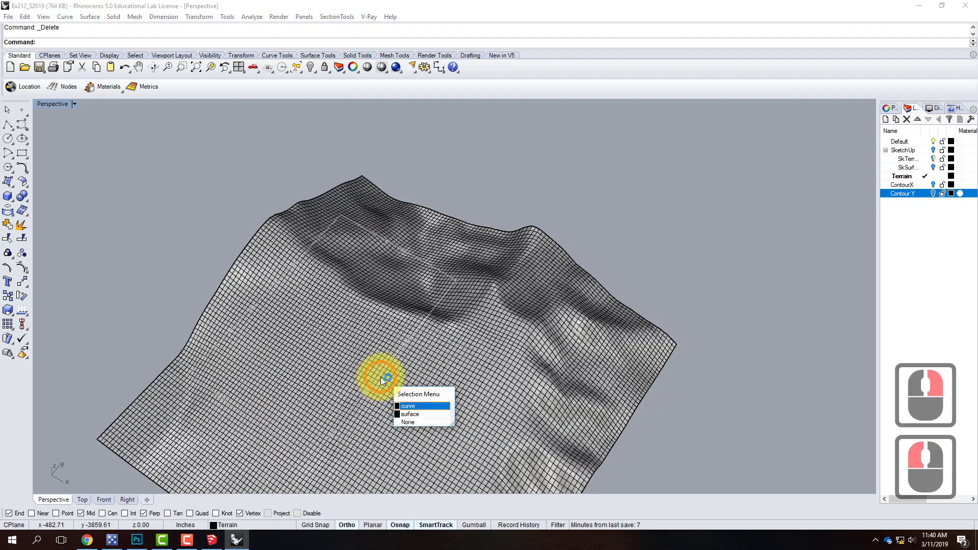
{"action": "left_click", "coordinate": [410, 405]}
{"action": "left_click_drag", "start_coordinate": [394, 357], "coordinate": [564, 427]}
{"action": "right_click_drag", "start_coordinate": [565, 427], "coordinate": [321, 240]}
{"action": "left_click_drag", "start_coordinate": [350, 273], "coordinate": [420, 291]}
{"action": "right_click_drag", "start_coordinate": [419, 289], "coordinate": [614, 359]}
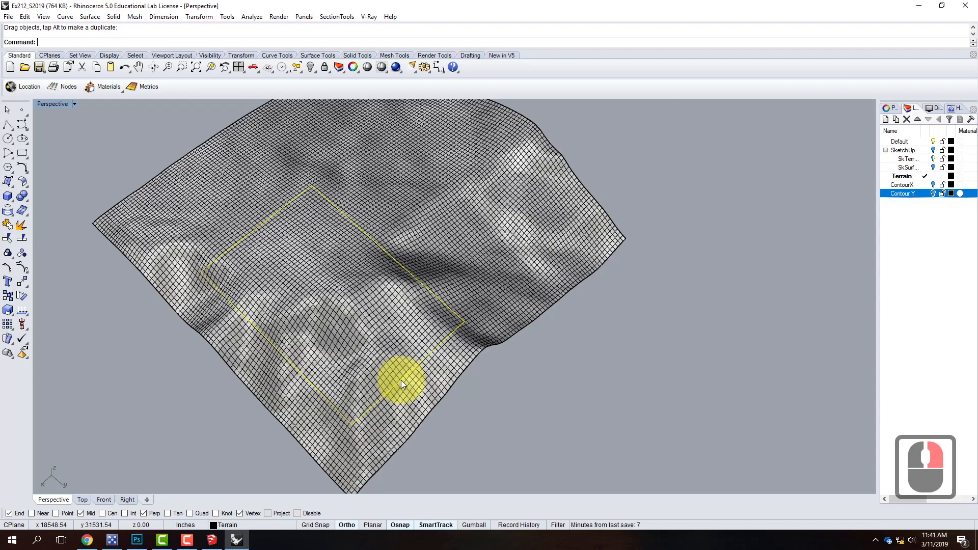
{"action": "right_click_drag", "start_coordinate": [618, 377], "coordinate": [681, 334]}
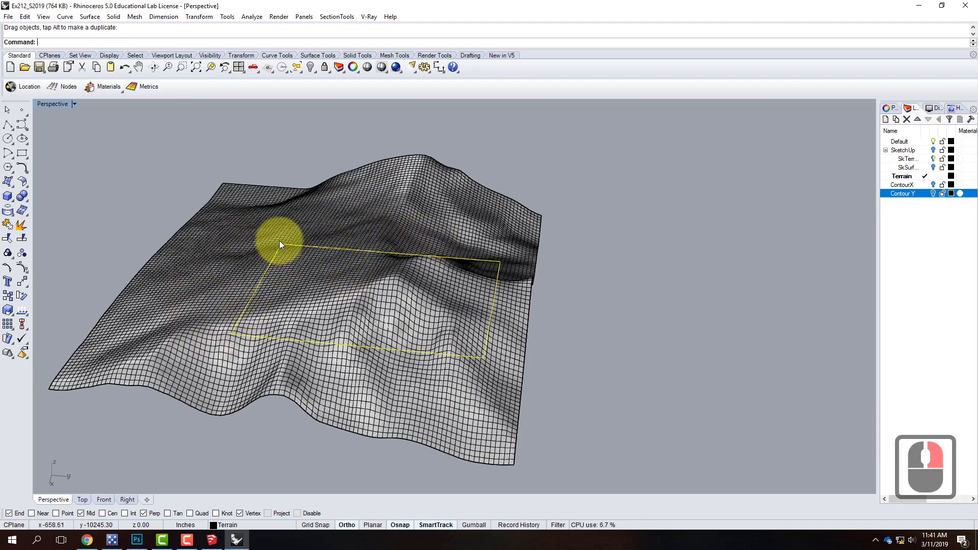
{"action": "right_click_drag", "start_coordinate": [517, 313], "coordinate": [405, 281]}
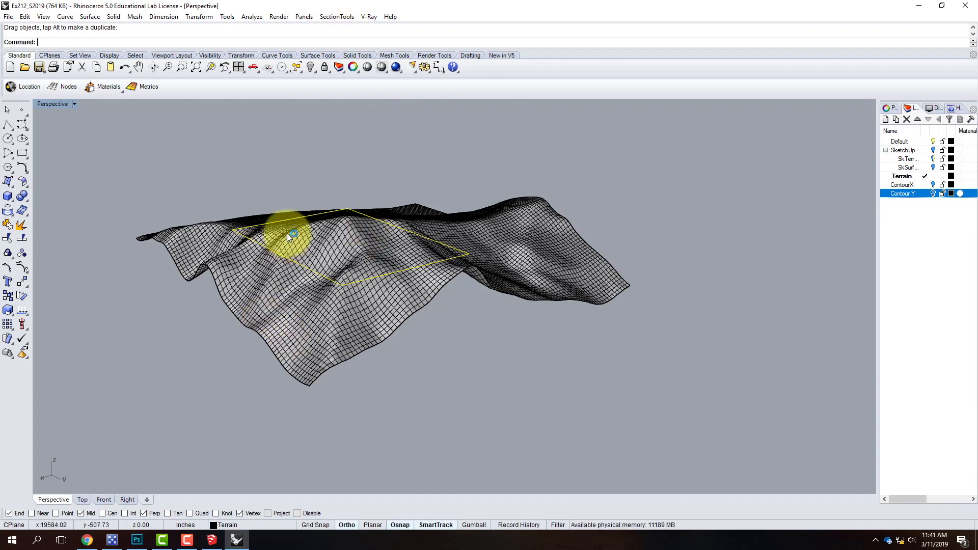
Step: Start the Project command in the Top view with no curves preselected, for projecting the site rectangle onto the terrain
{"action": "double_click", "coordinate": [57, 104]}
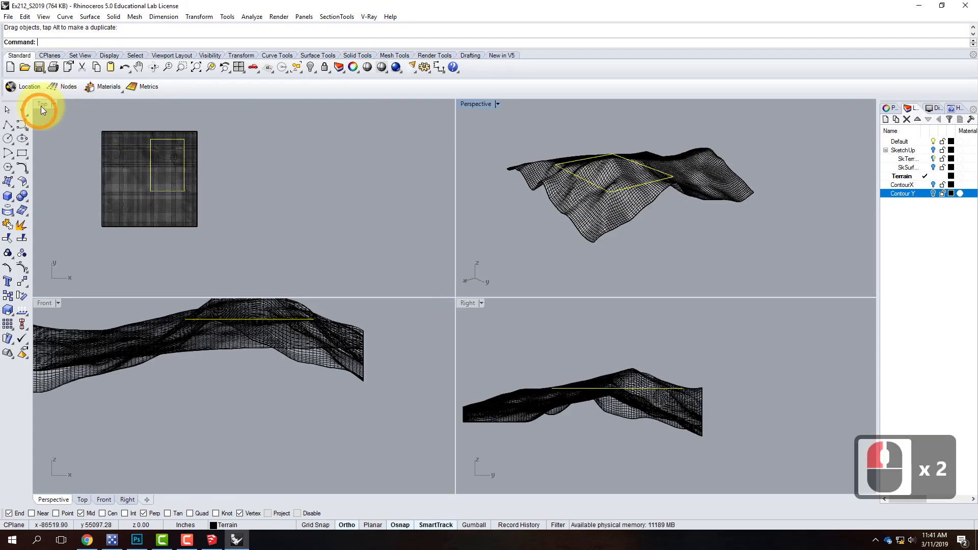
{"action": "double_click", "coordinate": [42, 105]}
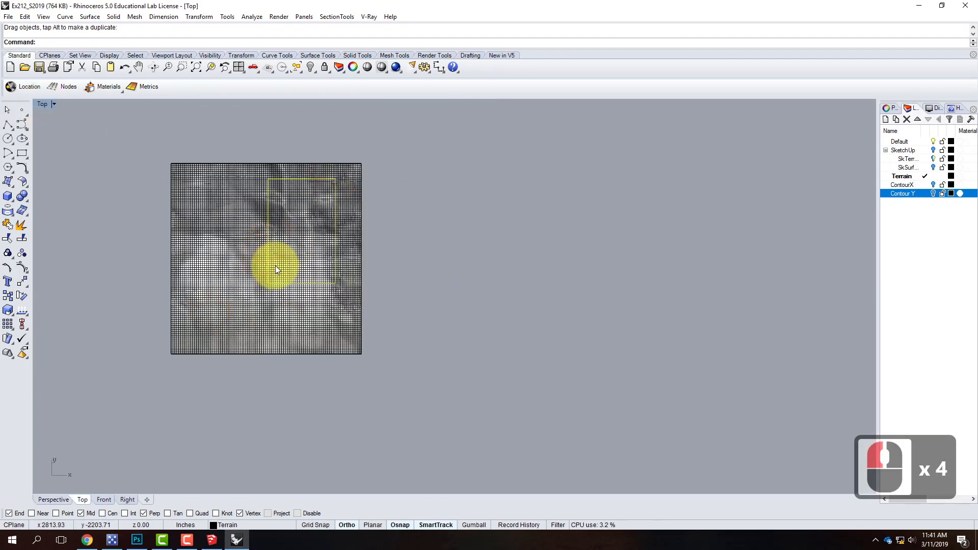
{"action": "left_click", "coordinate": [240, 146]}
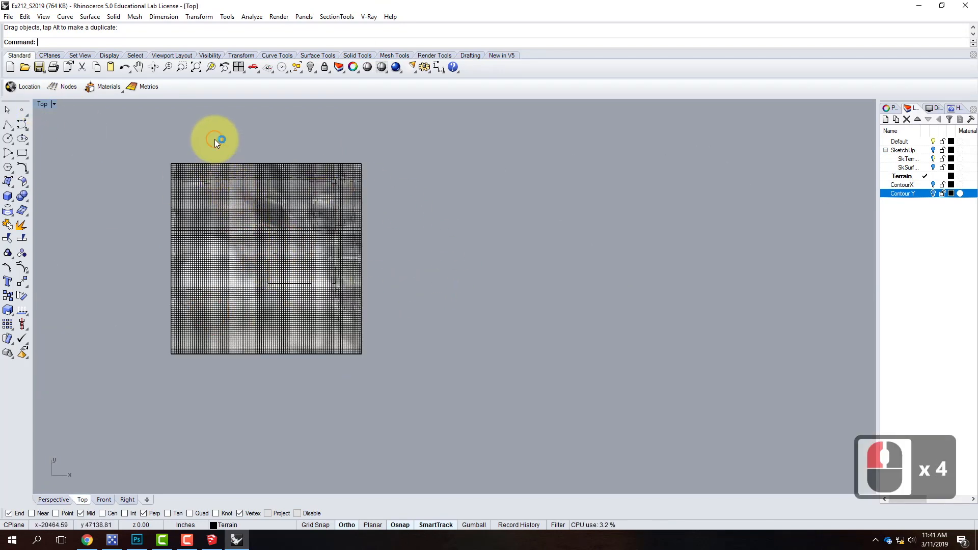
{"action": "left_click", "coordinate": [62, 17]}
{"action": "mouse_move", "coordinate": [129, 340]}
{"action": "left_click", "coordinate": [190, 122]}
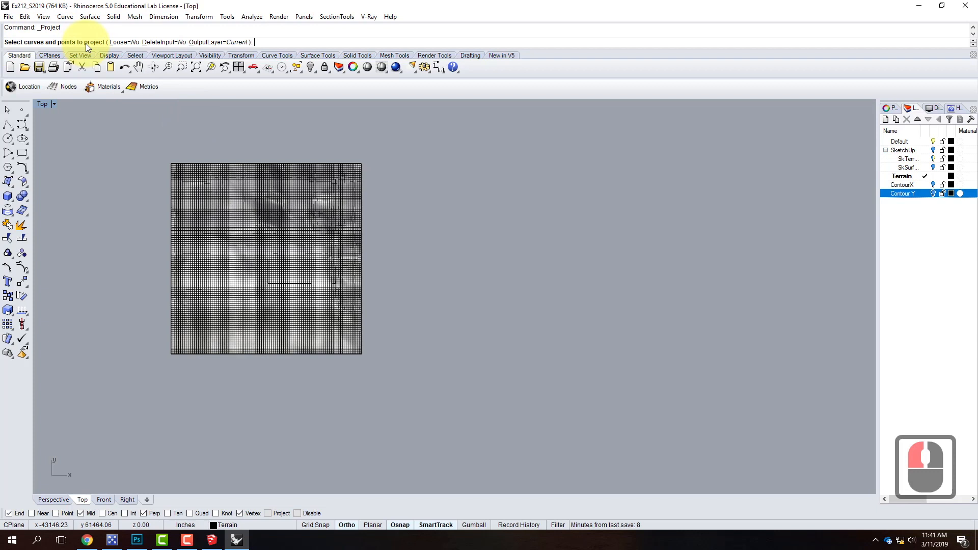
Step: Project the rectangle onto the terrain surface in the Top view
{"action": "left_click", "coordinate": [268, 191]}
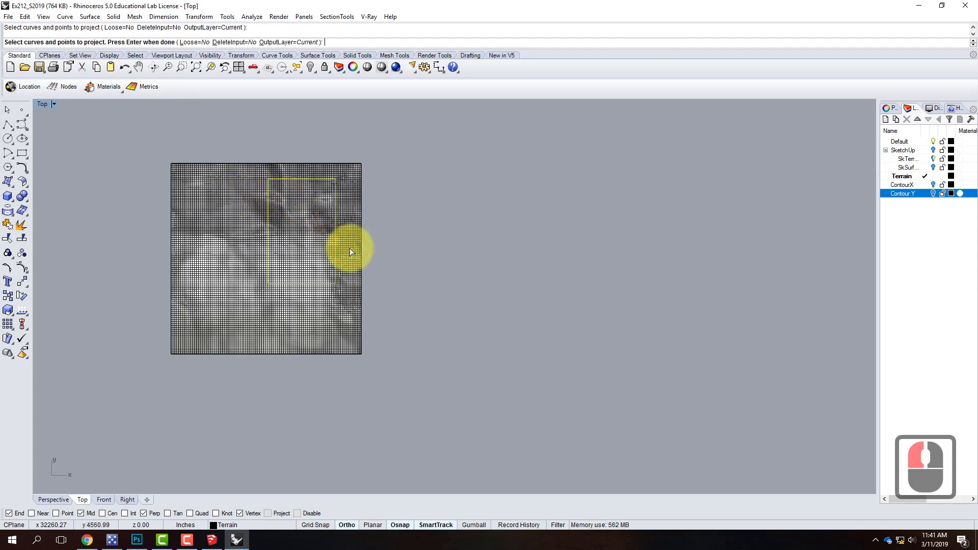
{"action": "key", "text": "Return"}
{"action": "left_click", "coordinate": [228, 227]}
{"action": "key", "text": "Return"}
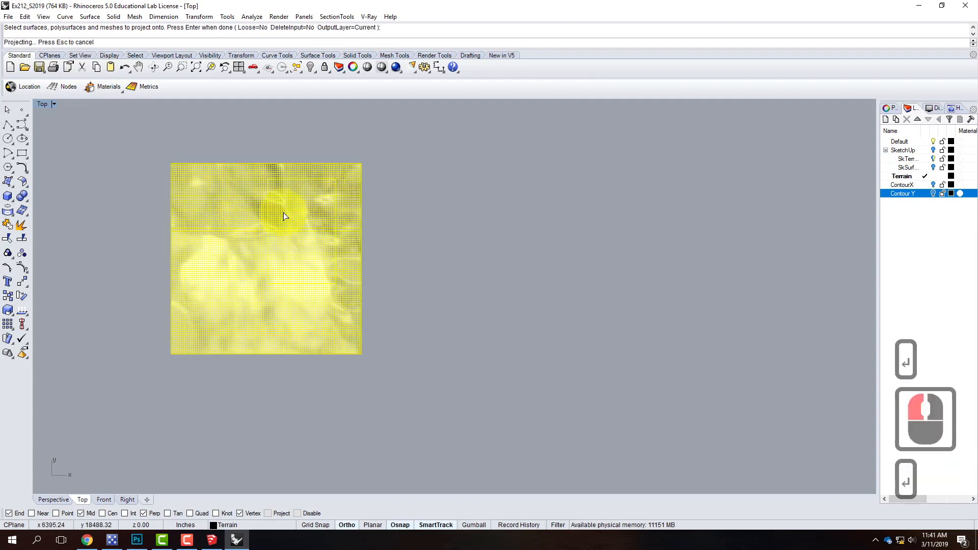
Step: Trim away the terrain outside the projected rectangle outline in the Perspective view, keeping only the enclosed area
{"action": "double_click", "coordinate": [42, 105]}
{"action": "double_click", "coordinate": [43, 104]}
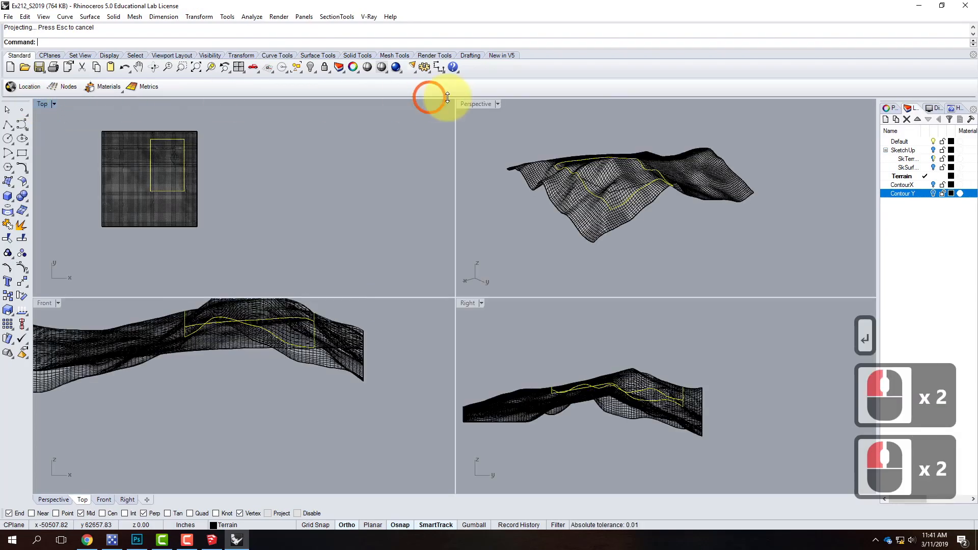
{"action": "double_click", "coordinate": [482, 103]}
{"action": "right_click_drag", "start_coordinate": [487, 252], "coordinate": [356, 200]}
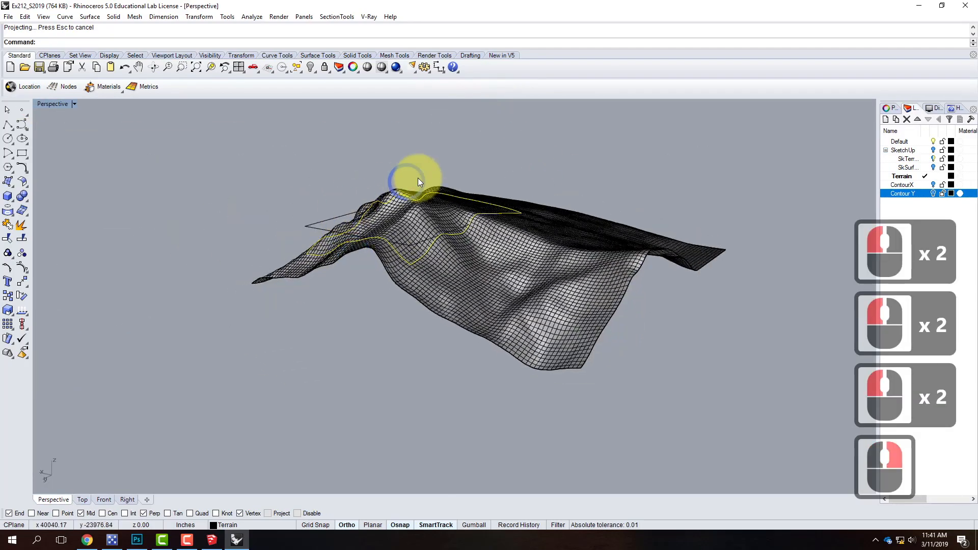
{"action": "scroll", "coordinate": [418, 179], "scroll_direction": "up", "scroll_amount": 5}
{"action": "right_click_drag", "start_coordinate": [338, 257], "coordinate": [561, 240]}
{"action": "scroll", "coordinate": [483, 254], "scroll_direction": "down", "scroll_amount": 4}
{"action": "right_click_drag", "start_coordinate": [426, 266], "coordinate": [304, 242]}
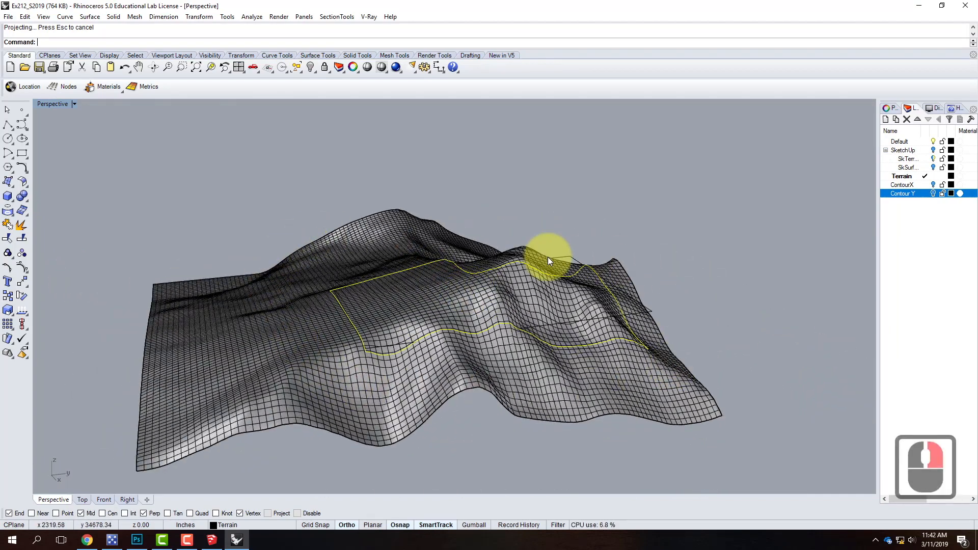
{"action": "left_click", "coordinate": [25, 18]}
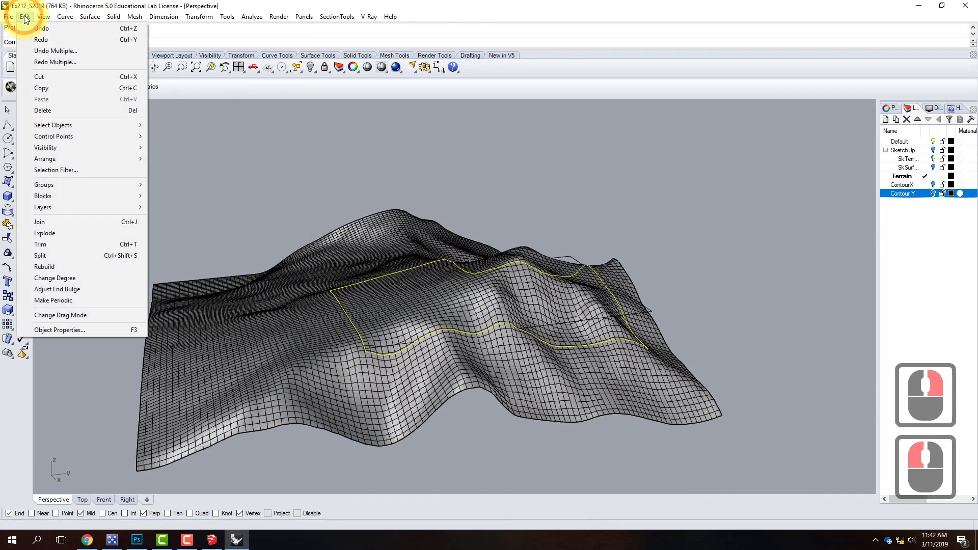
{"action": "left_click", "coordinate": [50, 245]}
{"action": "left_click", "coordinate": [282, 353]}
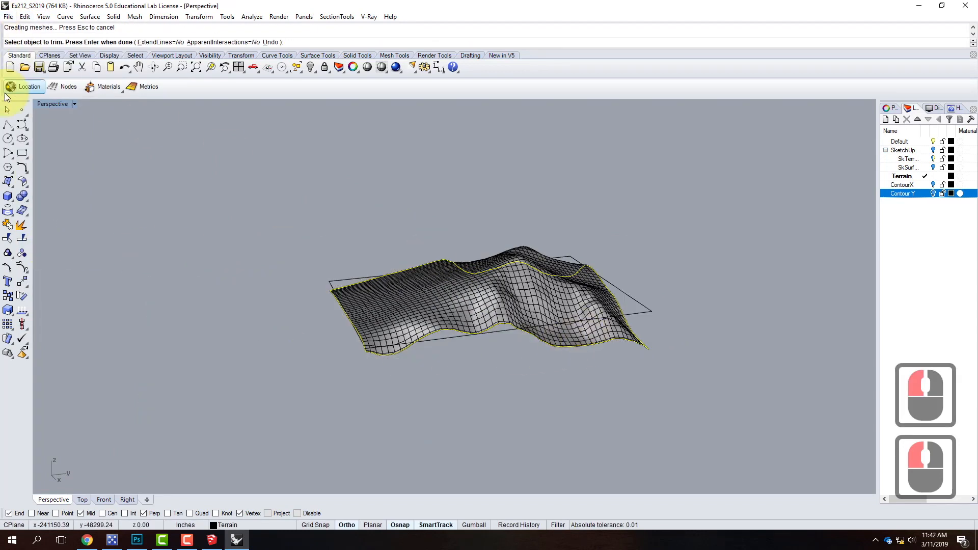
{"action": "right_click", "coordinate": [236, 174]}
Step: Inspect the trimmed terrain surface from several angles
{"action": "right_click_drag", "start_coordinate": [715, 289], "coordinate": [379, 265]}
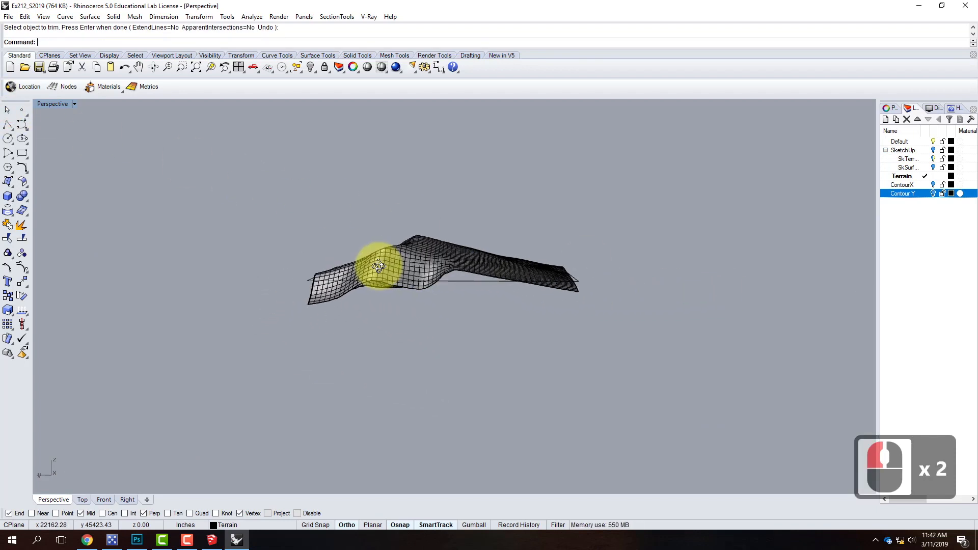
{"action": "right_click", "coordinate": [379, 265]}
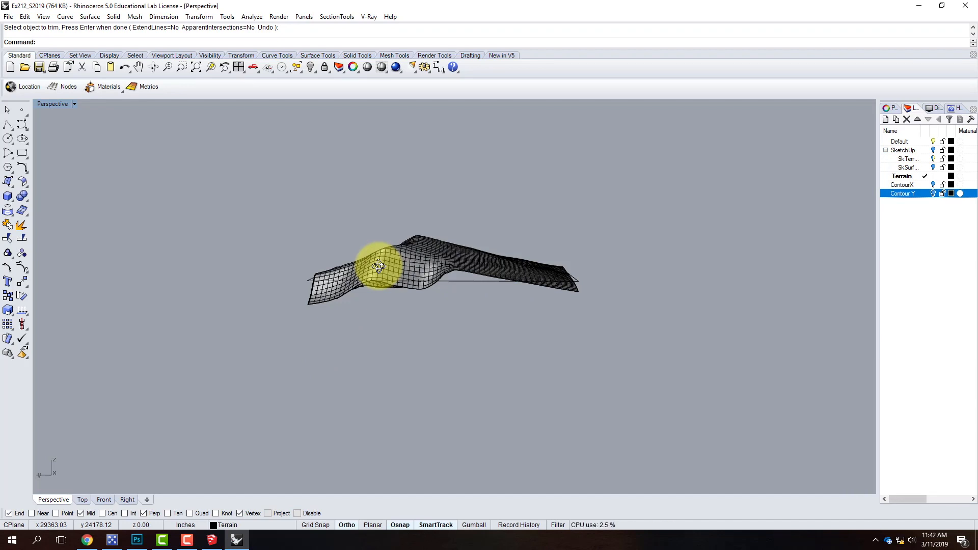
{"action": "scroll", "coordinate": [474, 175], "scroll_direction": "up", "scroll_amount": 3}
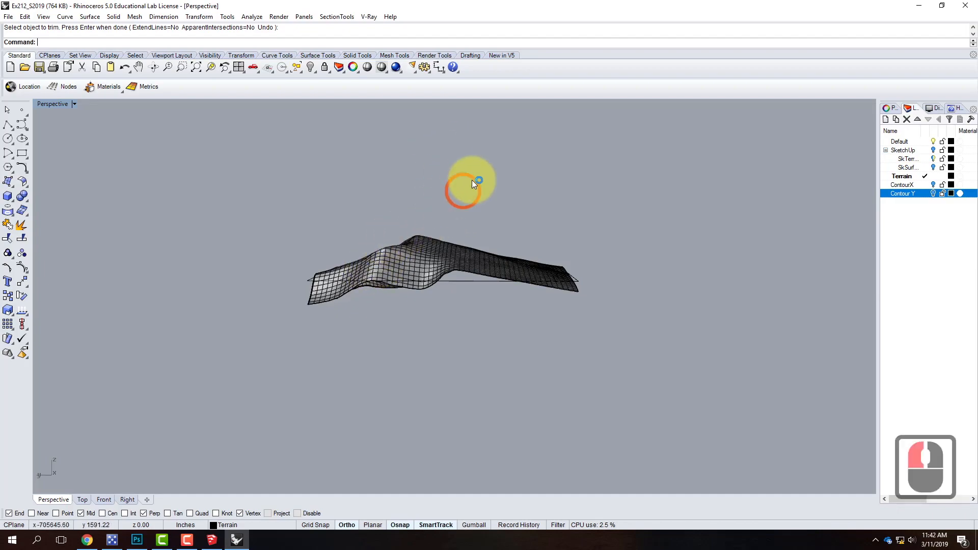
{"action": "left_click", "coordinate": [584, 288]}
{"action": "right_click_drag", "start_coordinate": [594, 310], "coordinate": [646, 349]}
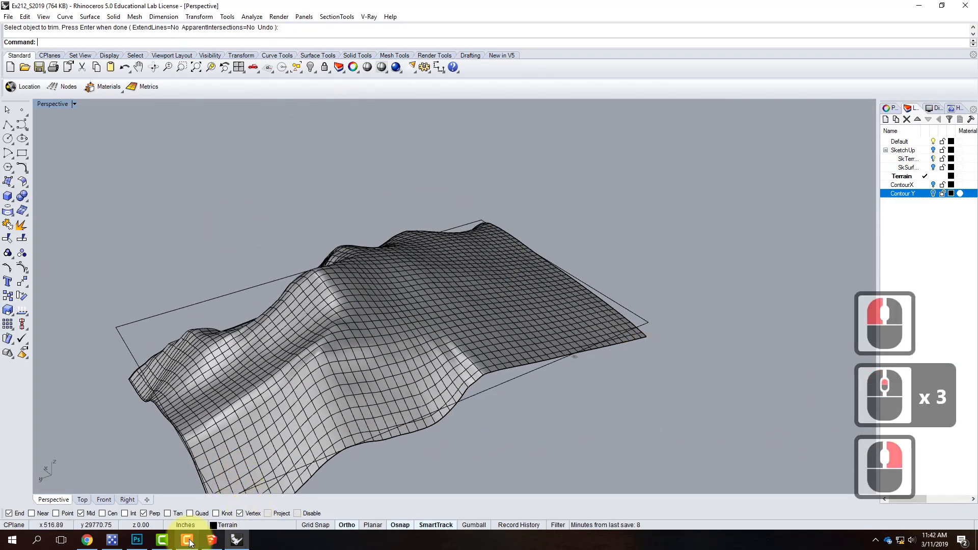
Step: Switch to Photoshop to consult the 200-foot scale row of the topography cheat sheet, and return to the Rhino terrain model
{"action": "left_click", "coordinate": [212, 540]}
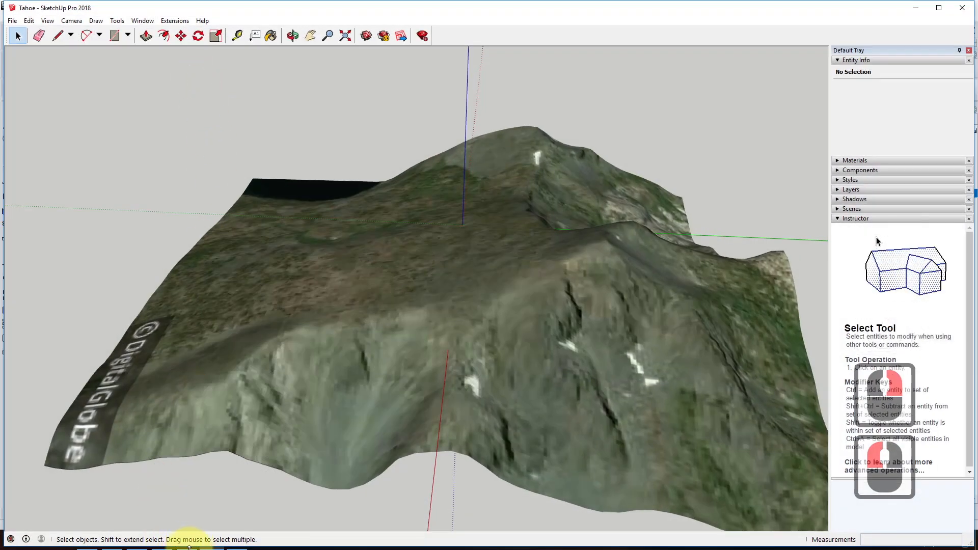
{"action": "left_click", "coordinate": [915, 8]}
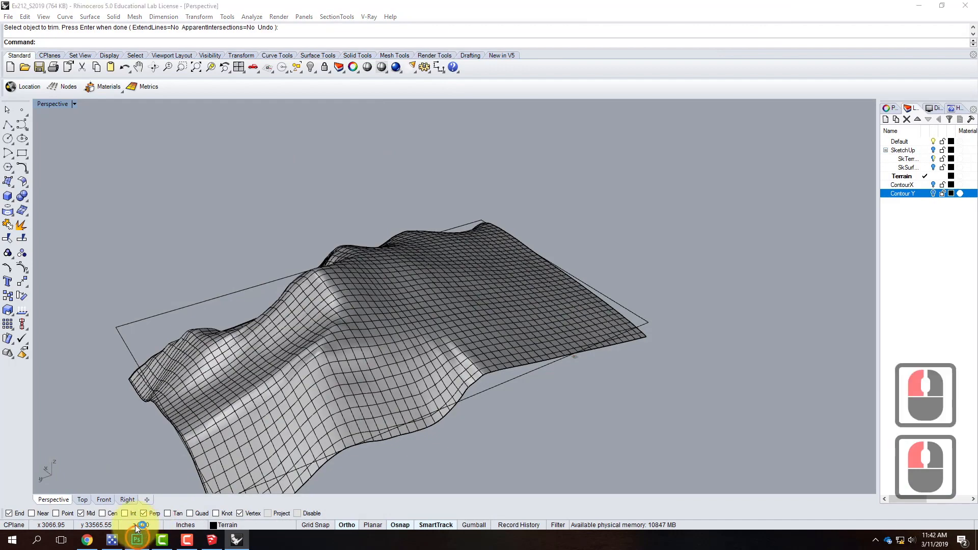
{"action": "left_click", "coordinate": [136, 539]}
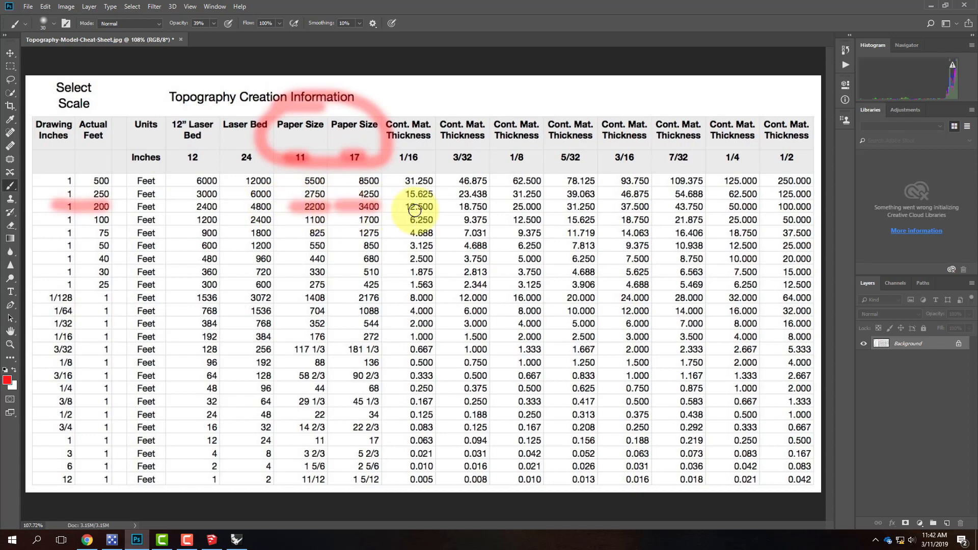
{"action": "left_click", "coordinate": [929, 6]}
{"action": "right_click_drag", "start_coordinate": [178, 299], "coordinate": [387, 260]}
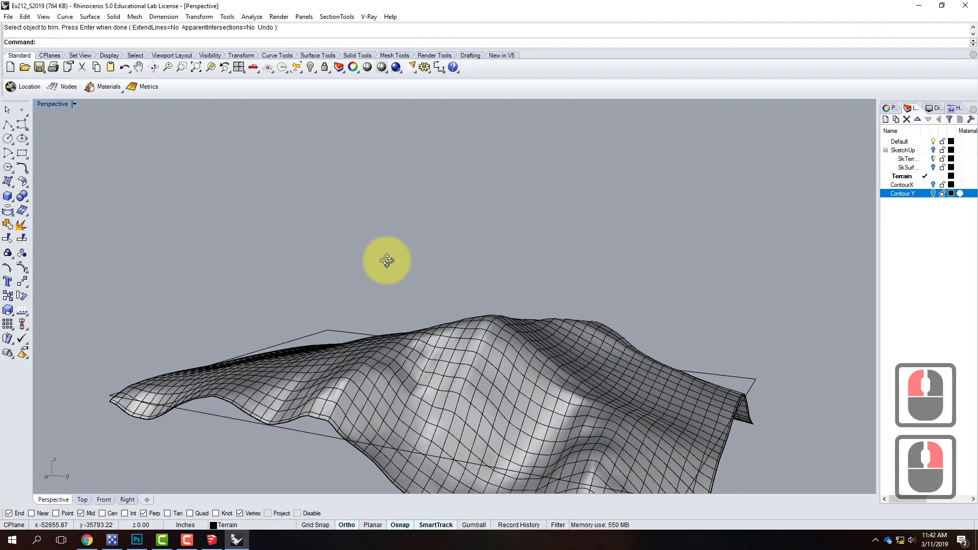
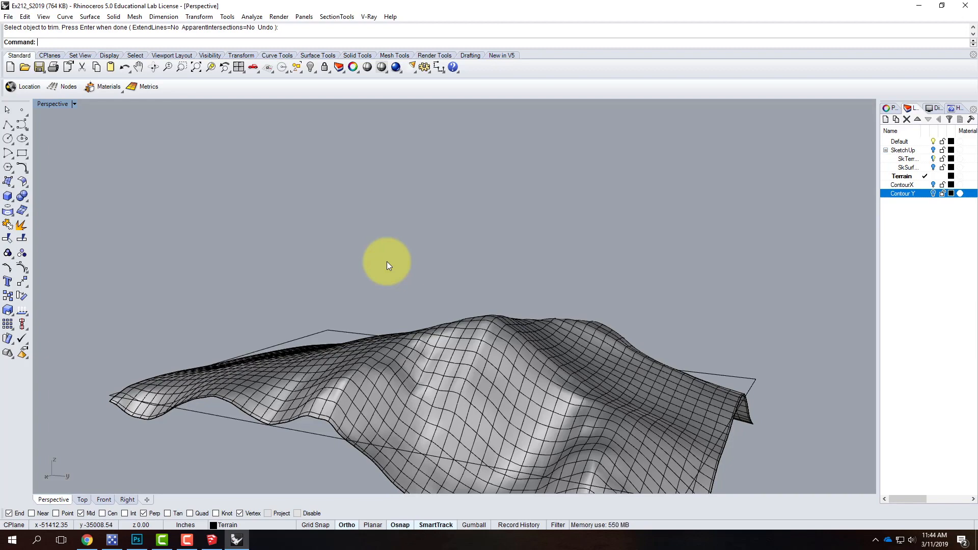
Step: In the Photoshop cheat sheet, highlight the 5/32 contour material thickness heading and its 31.250 value in the 200-foot row, and return to Rhino
{"action": "left_click", "coordinate": [136, 540]}
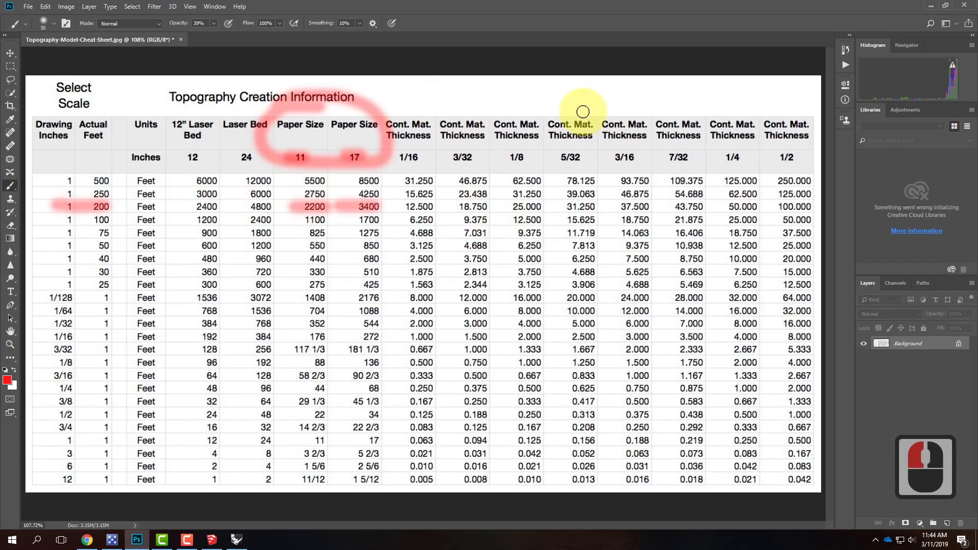
{"action": "mouse_move", "coordinate": [536, 112]}
{"action": "left_mouse_down"}
{"action": "mouse_move", "coordinate": [525, 140]}
{"action": "mouse_move", "coordinate": [615, 135]}
{"action": "mouse_move", "coordinate": [557, 109]}
{"action": "mouse_move", "coordinate": [524, 113]}
{"action": "left_mouse_up"}
{"action": "left_click_drag", "start_coordinate": [558, 158], "coordinate": [574, 157]}
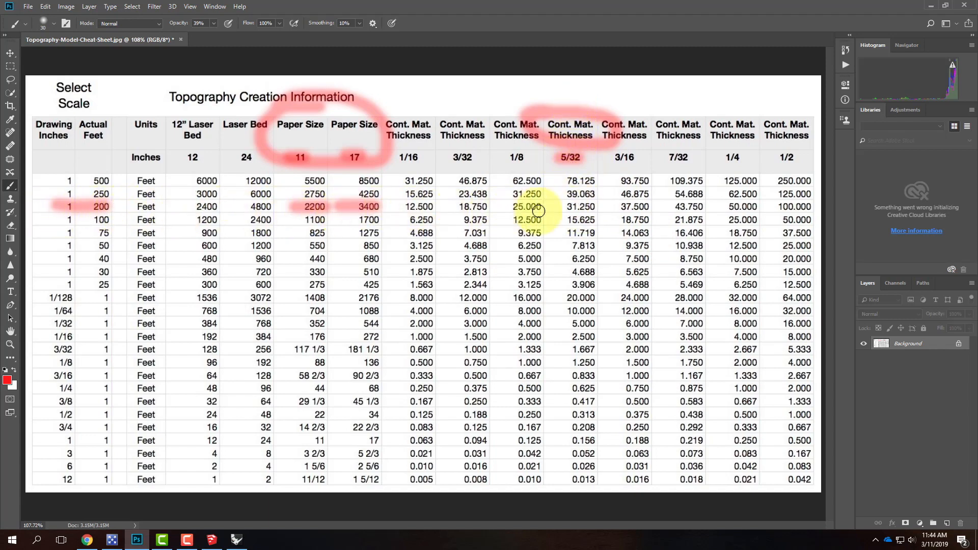
{"action": "left_click_drag", "start_coordinate": [558, 206], "coordinate": [595, 207]}
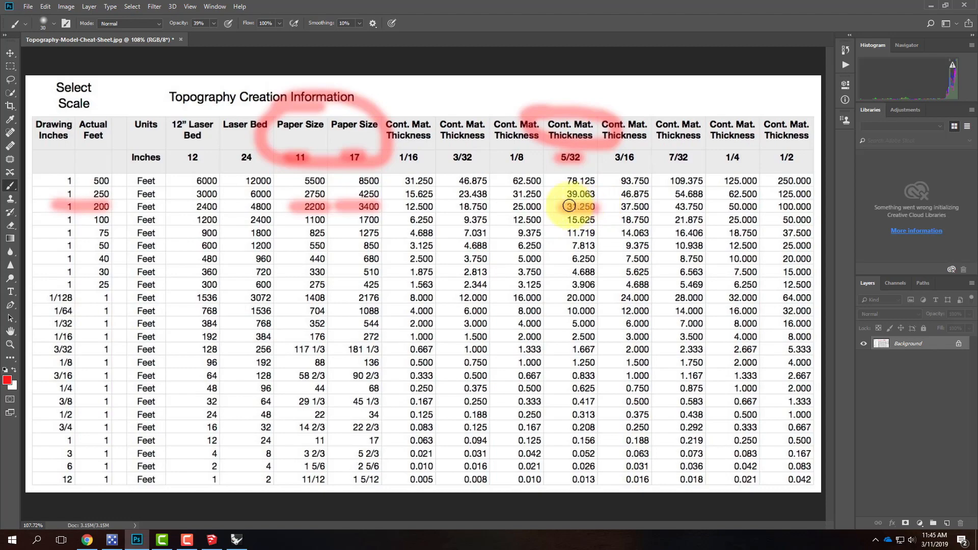
{"action": "left_click", "coordinate": [930, 6]}
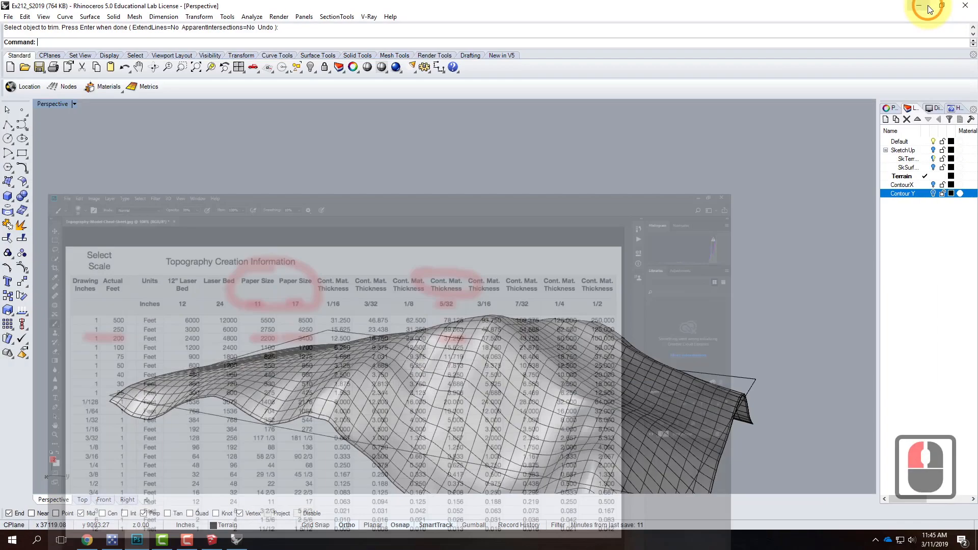
Step: Create a layer named ContourZ, make it the current layer, and clear the terrain selection
{"action": "scroll", "coordinate": [349, 307], "scroll_direction": "down", "scroll_amount": 2}
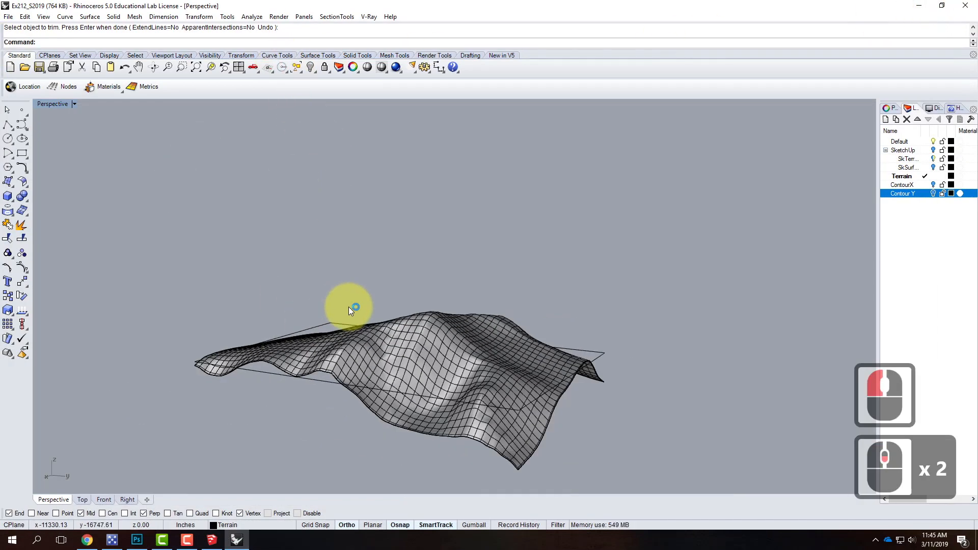
{"action": "left_click", "coordinate": [420, 356]}
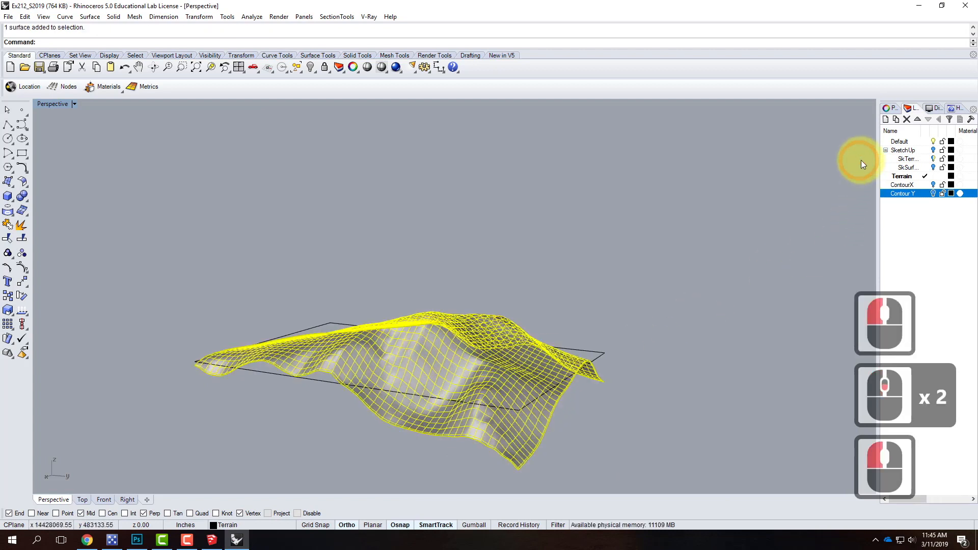
{"action": "left_click", "coordinate": [885, 119]}
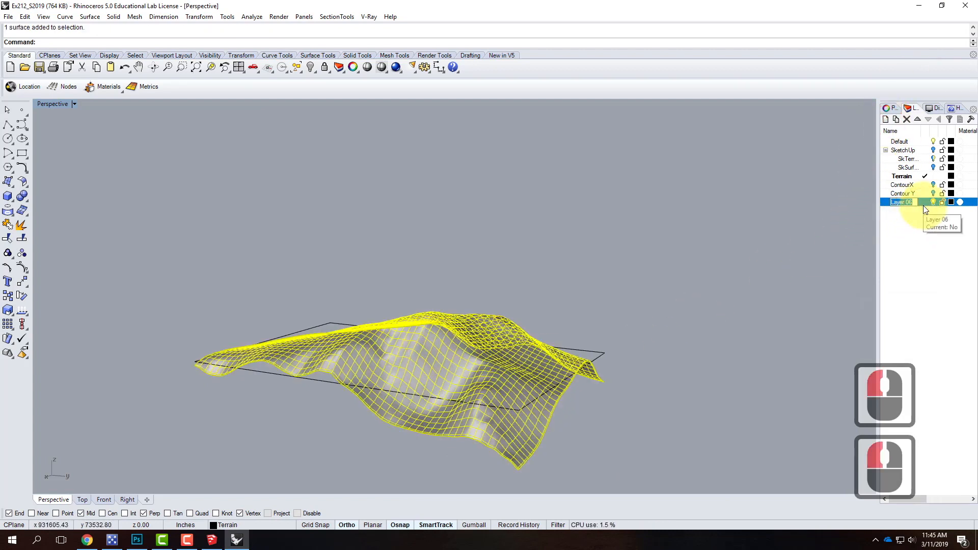
{"action": "type", "text": "Contour"}
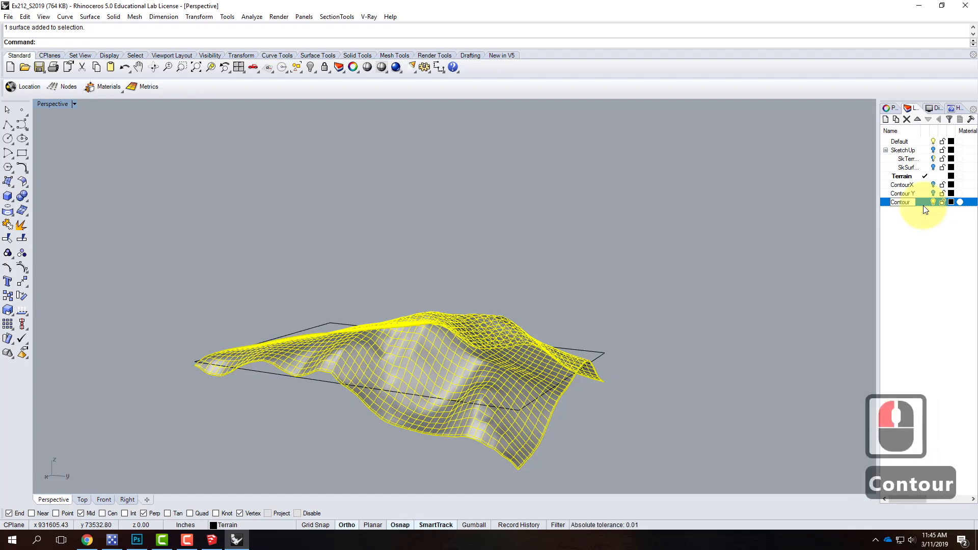
{"action": "type", "text": "Z"}
{"action": "key", "text": "Return"}
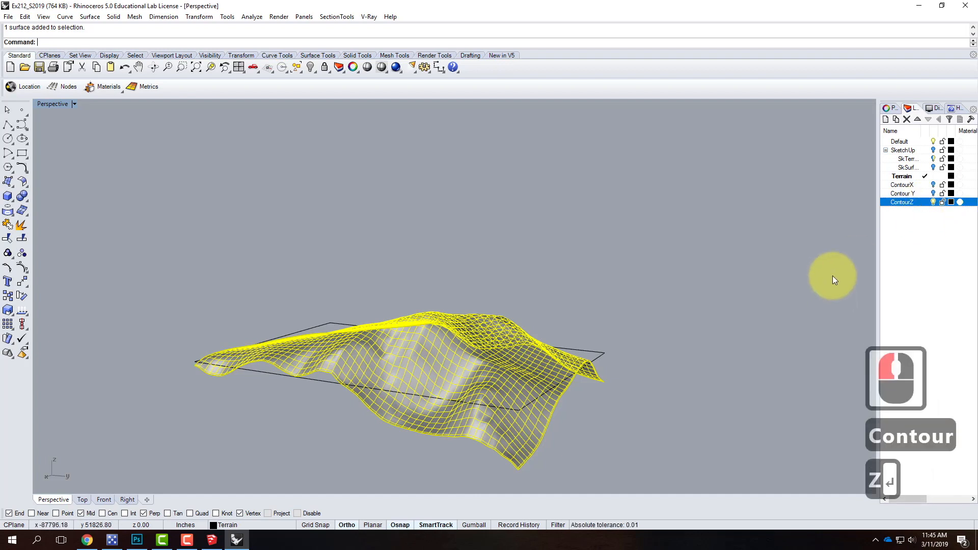
{"action": "double_click", "coordinate": [926, 202]}
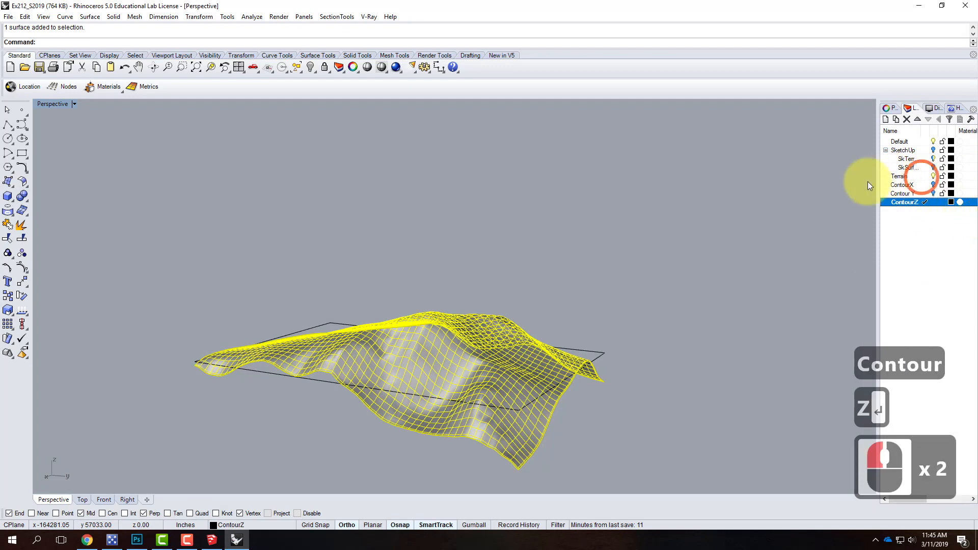
{"action": "left_click", "coordinate": [284, 264]}
{"action": "left_click", "coordinate": [356, 335]}
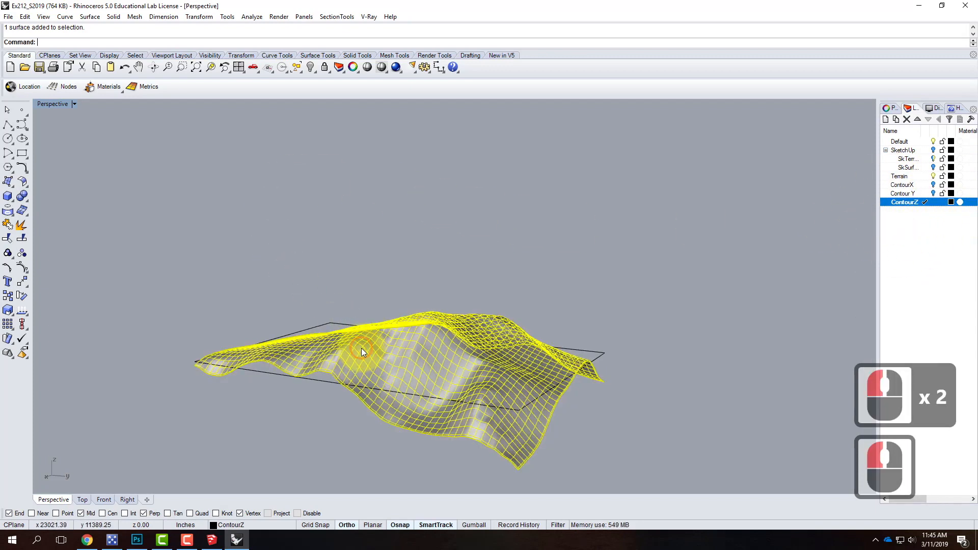
{"action": "left_click", "coordinate": [372, 271]}
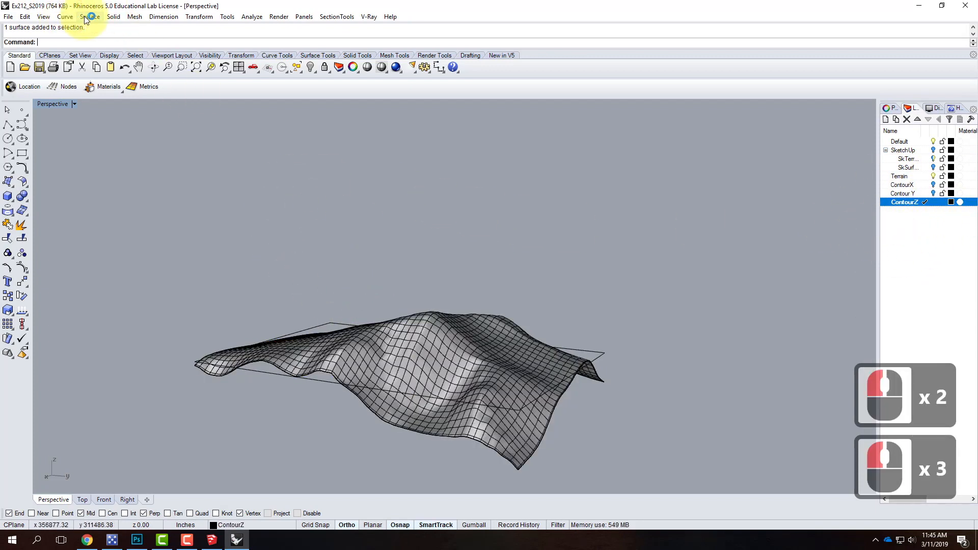
Step: Start Contour on the terrain surface, with the base point at its lowest corner and a vertical direction set in the Front view
{"action": "left_click", "coordinate": [65, 17]}
{"action": "mouse_move", "coordinate": [104, 337]}
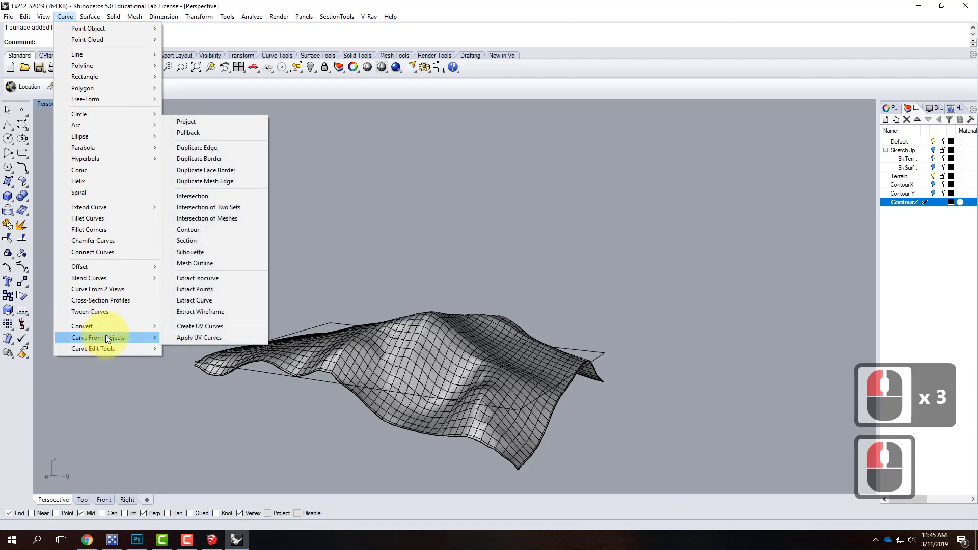
{"action": "left_click", "coordinate": [204, 231]}
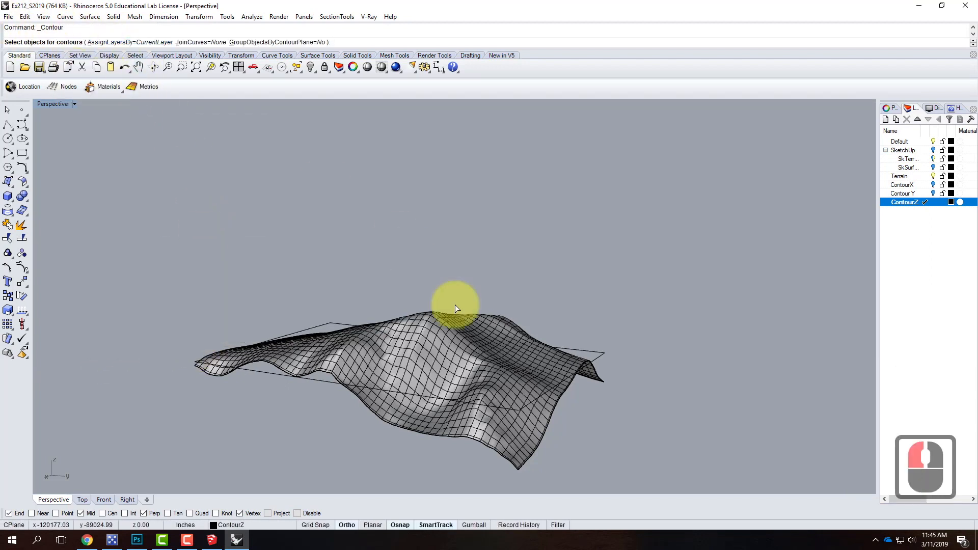
{"action": "left_click", "coordinate": [458, 361]}
{"action": "left_click", "coordinate": [365, 358]}
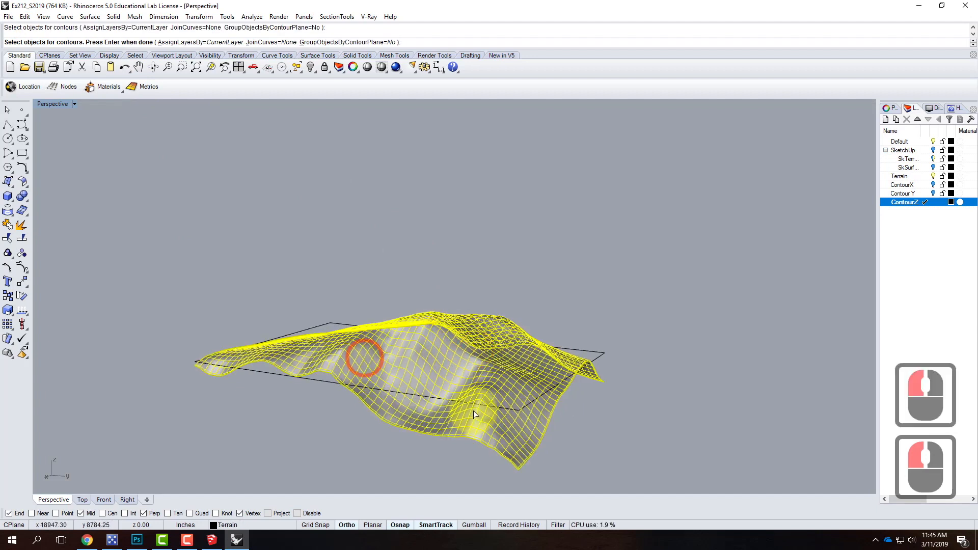
{"action": "key", "text": "Return"}
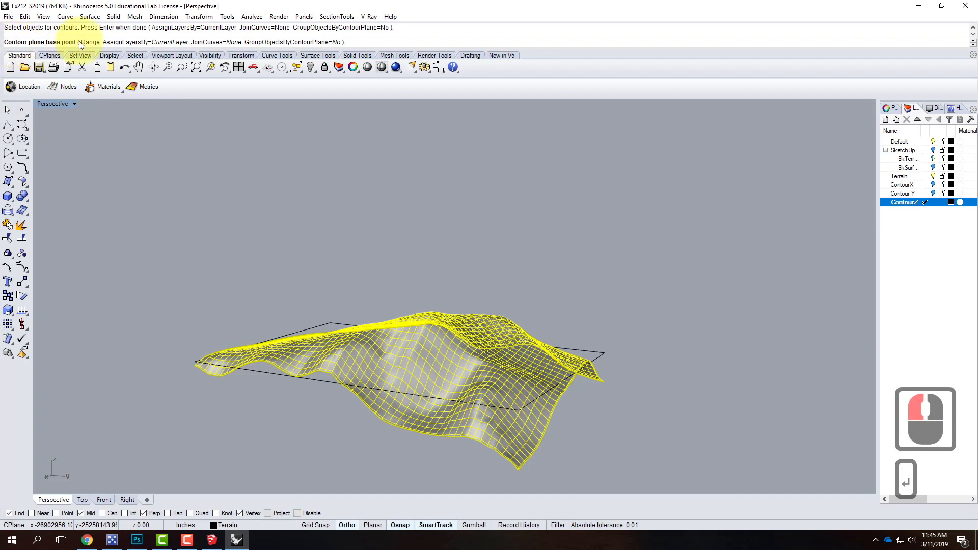
{"action": "left_click", "coordinate": [520, 470]}
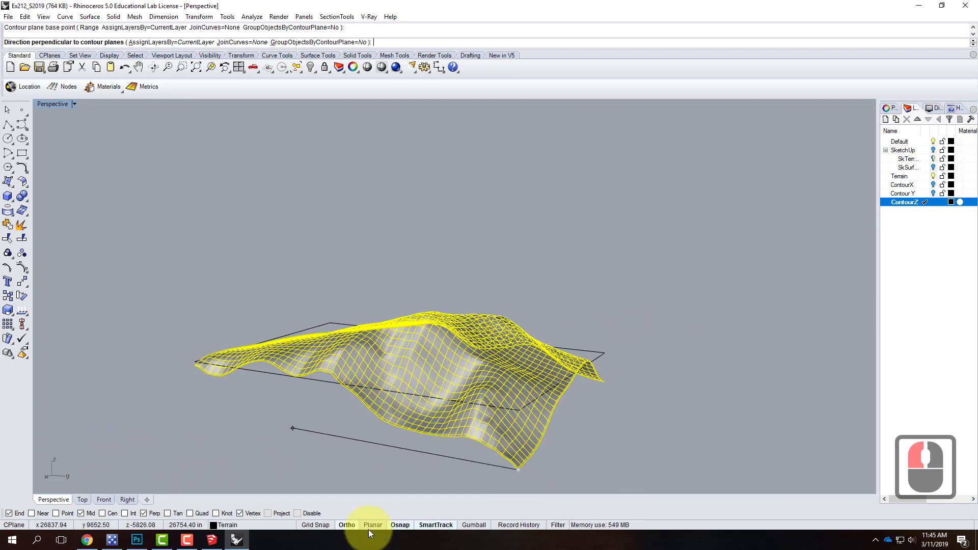
{"action": "double_click", "coordinate": [48, 107]}
{"action": "scroll", "coordinate": [176, 435], "scroll_direction": "down", "scroll_amount": 5}
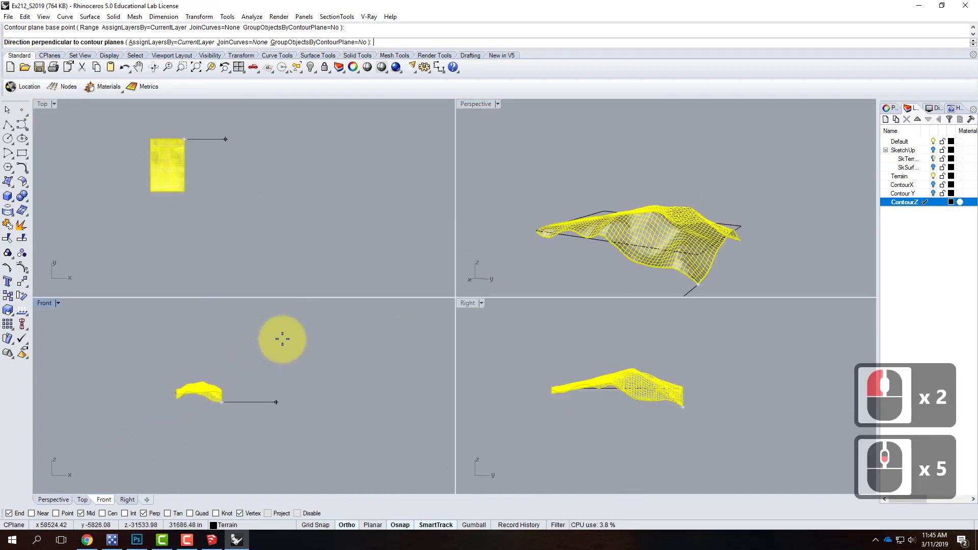
{"action": "left_click", "coordinate": [236, 333]}
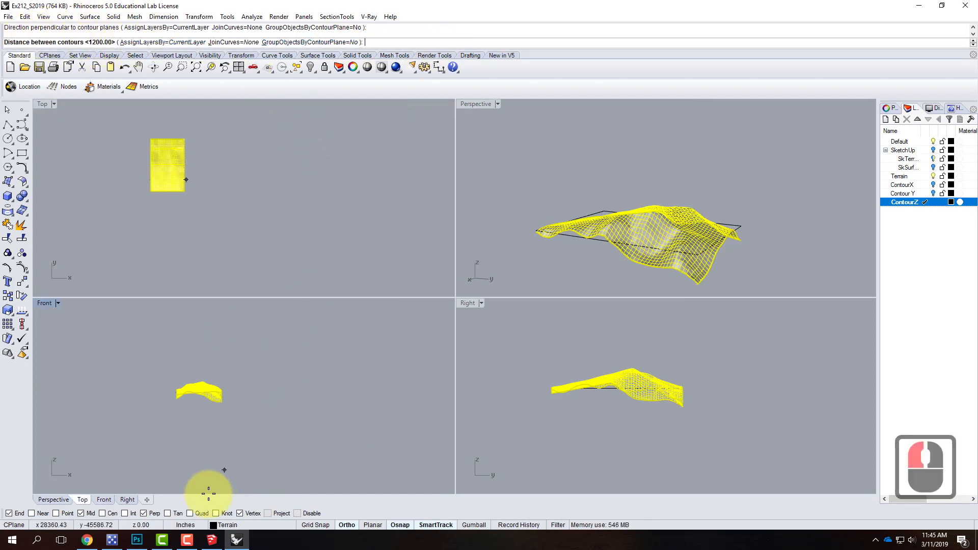
Step: Mark the 5/32 thickness value for the 200-foot scale in Photoshop's cheat sheet, return to Rhino and generate contours spaced 31.25'
{"action": "left_click", "coordinate": [137, 540]}
{"action": "left_click_drag", "start_coordinate": [560, 207], "coordinate": [595, 207]}
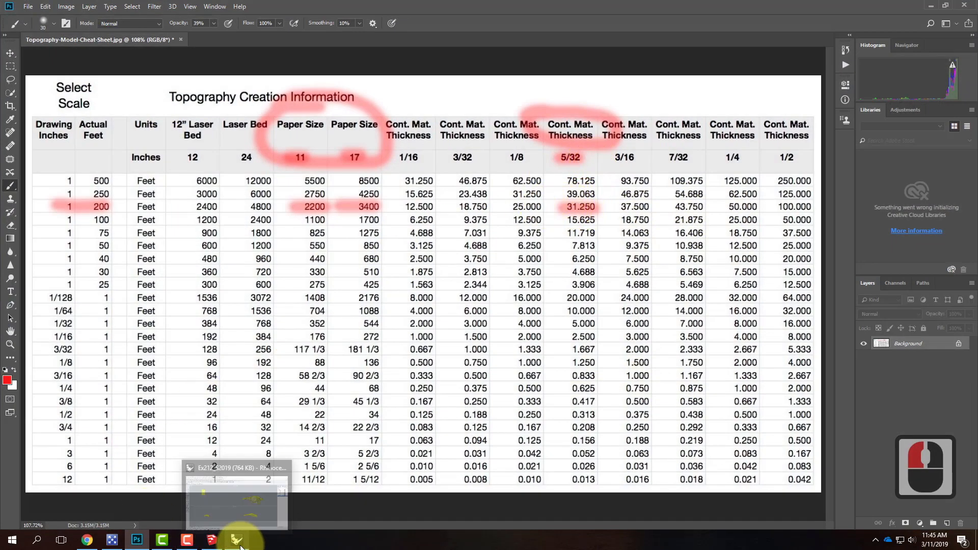
{"action": "left_click", "coordinate": [238, 541]}
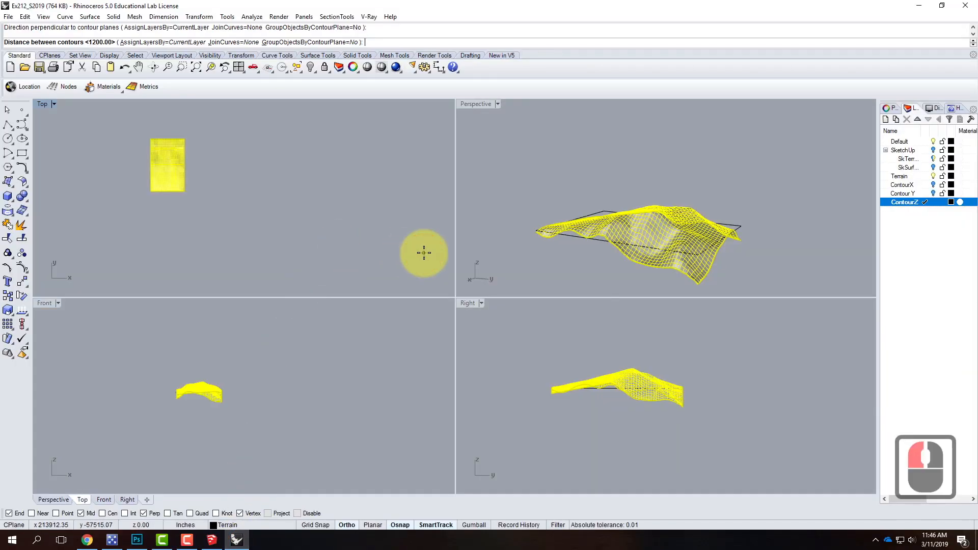
{"action": "type", "text": "31.25"}
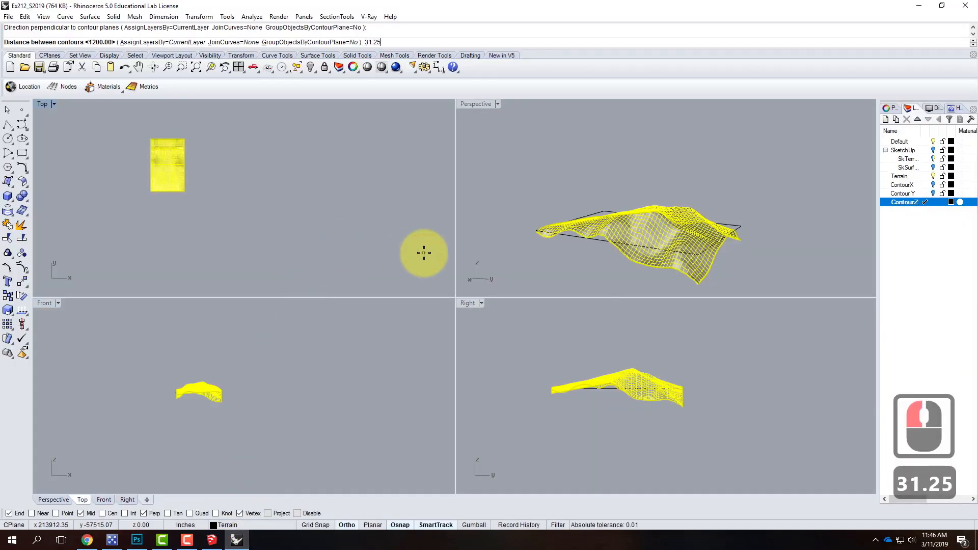
{"action": "type", "text": "'"}
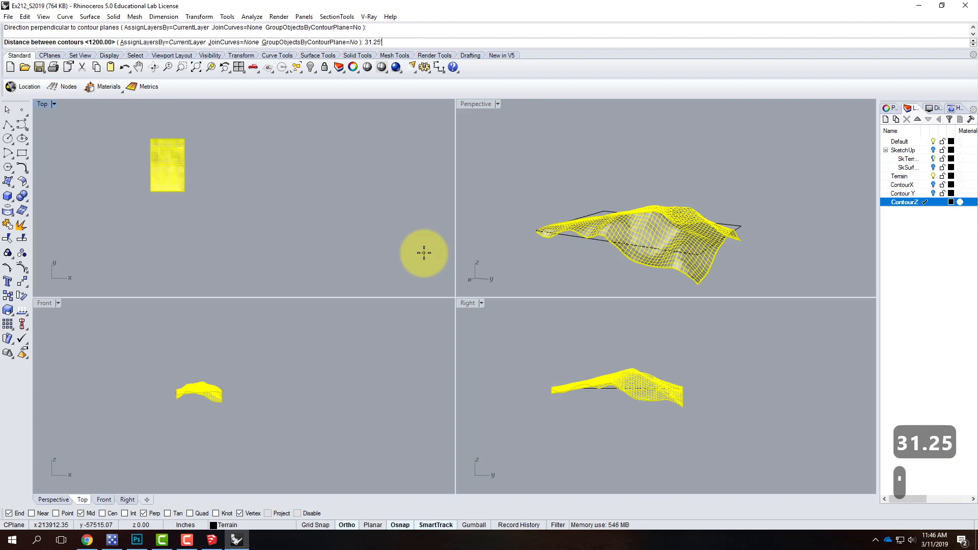
{"action": "key", "text": "Return"}
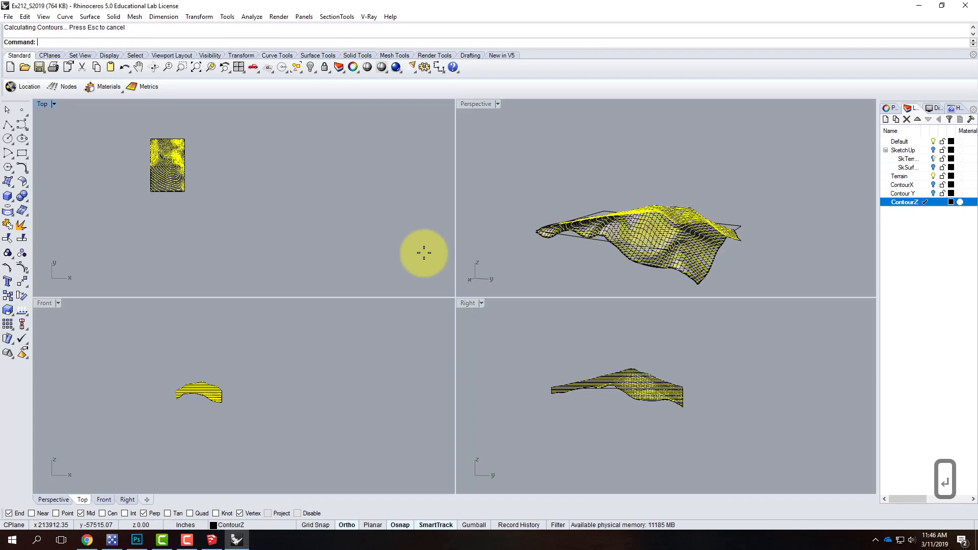
Step: Maximize the Perspective view, hide the Terrain layer and deselect the new contours
{"action": "double_click", "coordinate": [480, 104]}
{"action": "right_click_drag", "start_coordinate": [557, 404], "coordinate": [489, 430]}
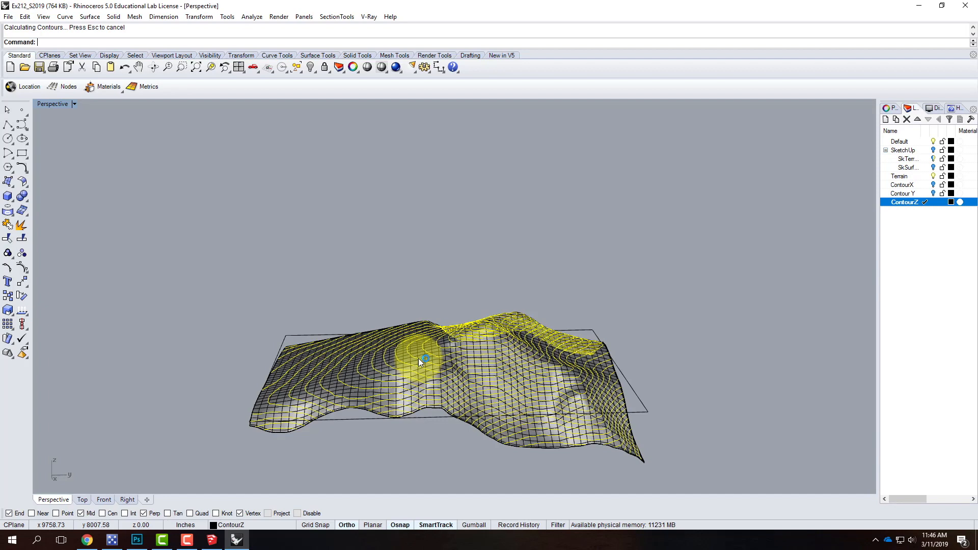
{"action": "left_click", "coordinate": [933, 176]}
{"action": "left_click", "coordinate": [656, 241]}
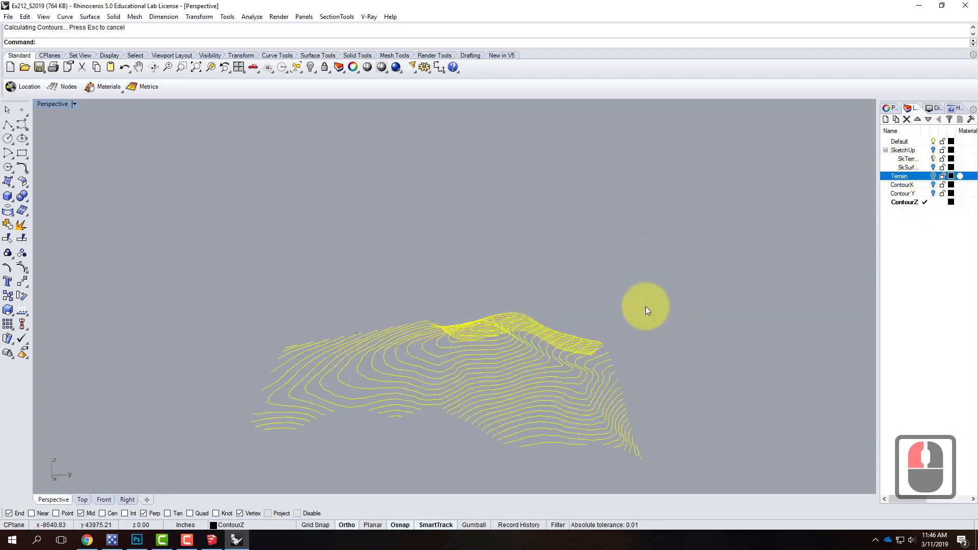
{"action": "left_click", "coordinate": [732, 380]}
Step: Examine the stacked contour curves and their open ends along the terrain edges from several angles
{"action": "right_click_drag", "start_coordinate": [738, 392], "coordinate": [491, 420]}
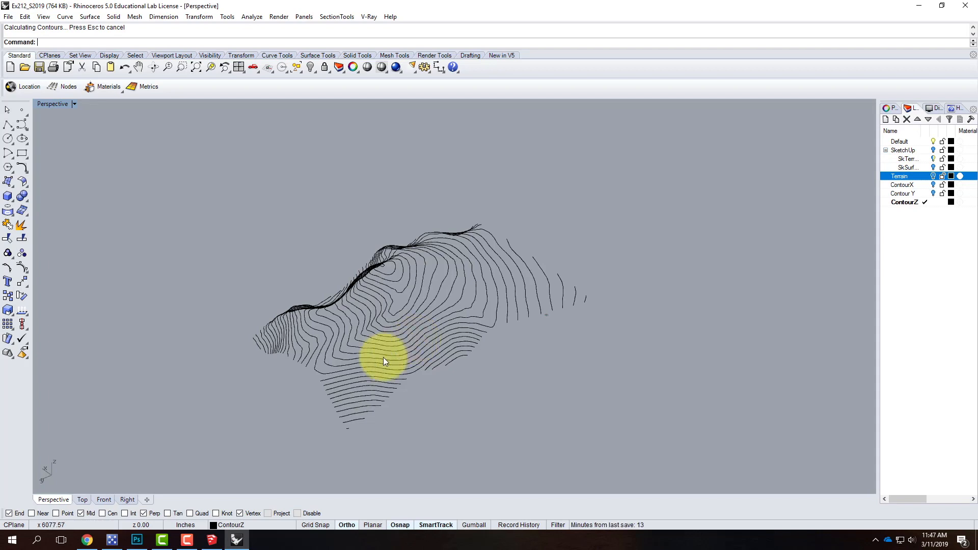
{"action": "right_click_drag", "start_coordinate": [418, 406], "coordinate": [480, 389]}
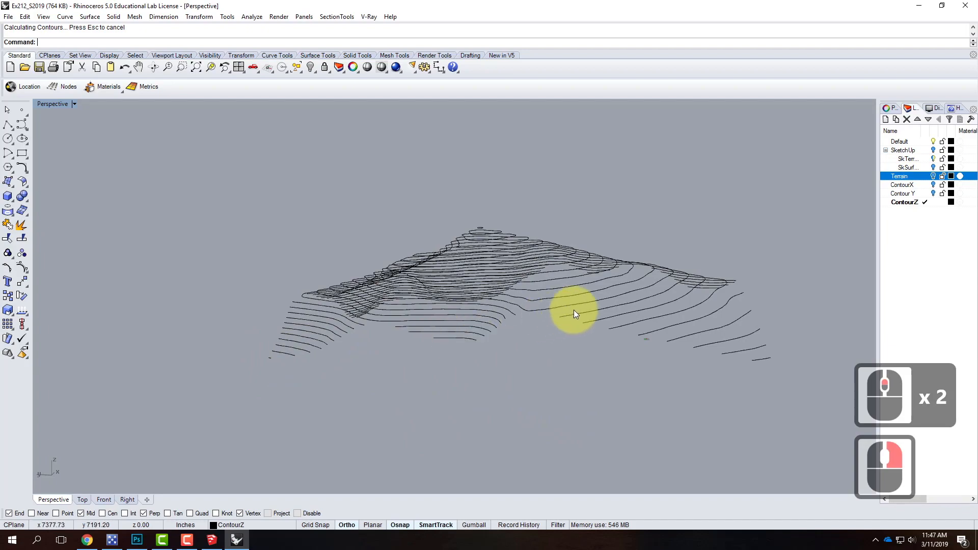
{"action": "right_click_drag", "start_coordinate": [821, 326], "coordinate": [364, 376]}
{"action": "scroll", "coordinate": [381, 388], "scroll_direction": "up", "scroll_amount": 2}
{"action": "scroll", "coordinate": [369, 317], "scroll_direction": "down", "scroll_amount": 3}
{"action": "scroll", "coordinate": [409, 383], "scroll_direction": "up", "scroll_amount": 4}
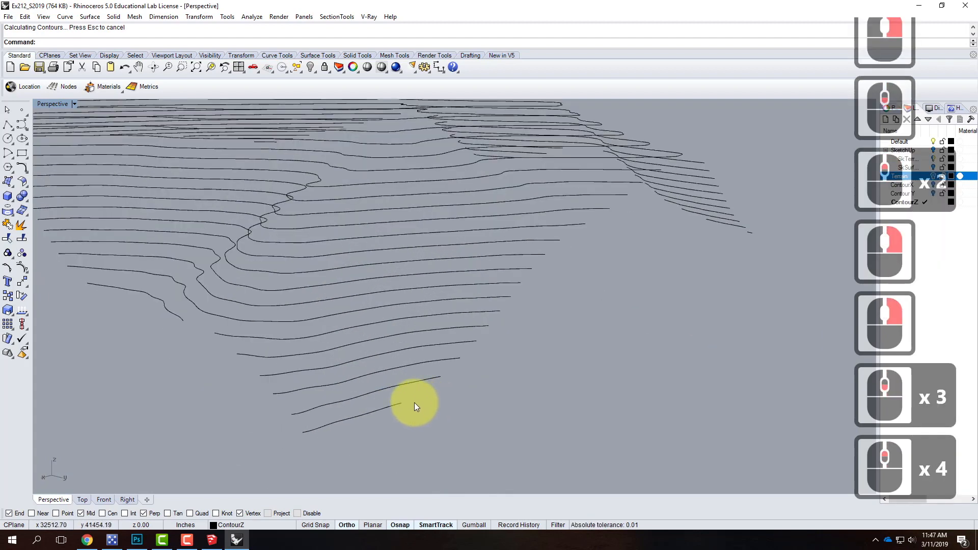
{"action": "right_click_drag", "start_coordinate": [626, 198], "coordinate": [383, 308]}
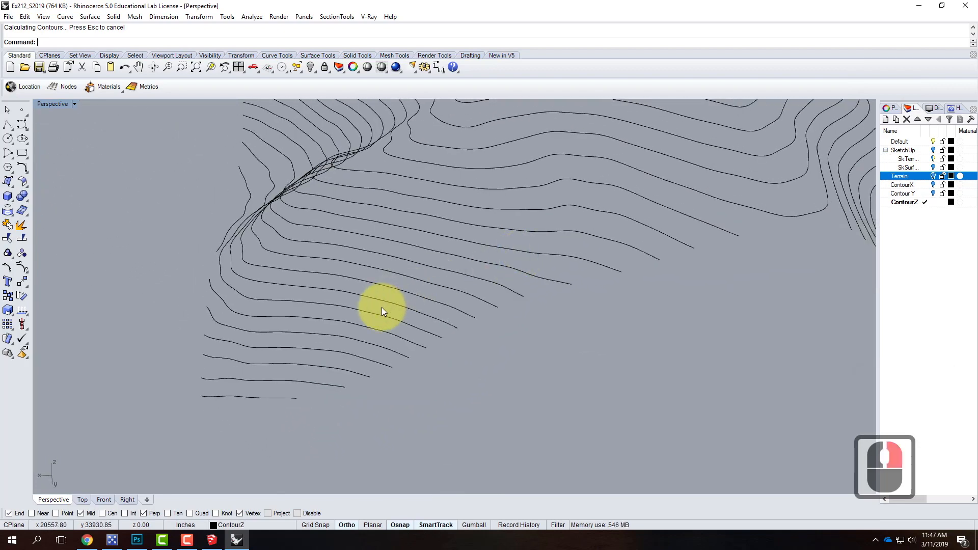
{"action": "right_click_drag", "start_coordinate": [389, 312], "coordinate": [328, 336]}
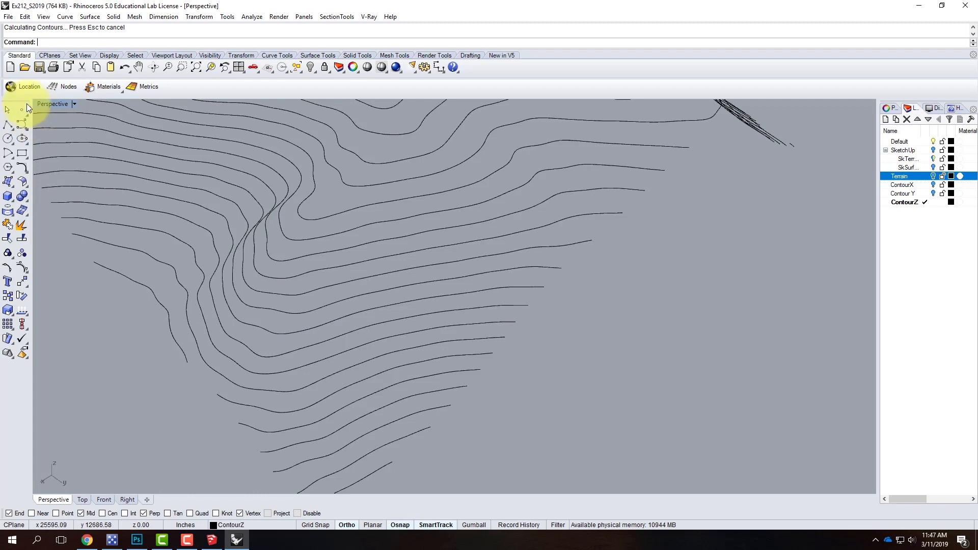
Step: Create a layer named Step1 and make it the current layer
{"action": "left_click", "coordinate": [886, 123]}
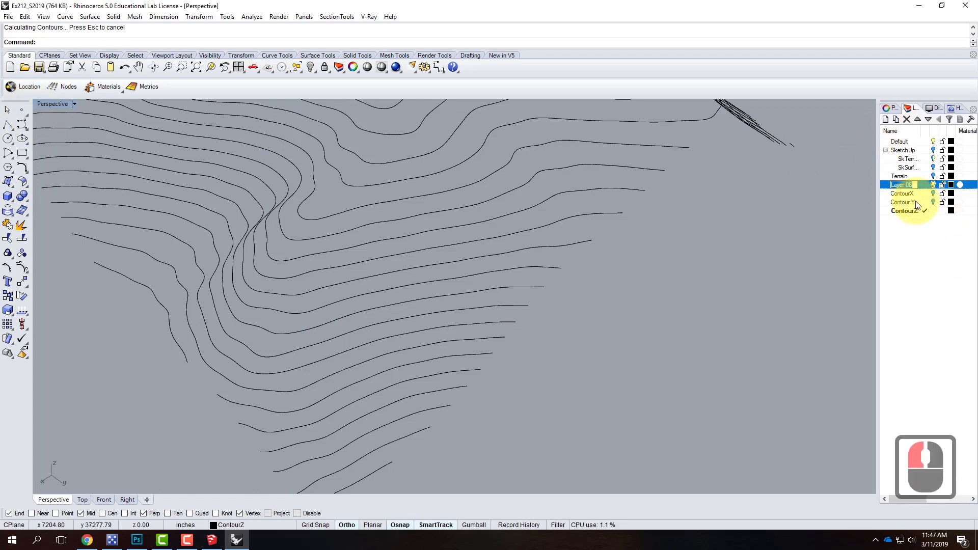
{"action": "type", "text": "Sept"}
{"action": "key", "text": "BackSpace"}
{"action": "key", "text": "BackSpace"}
{"action": "key", "text": "BackSpace"}
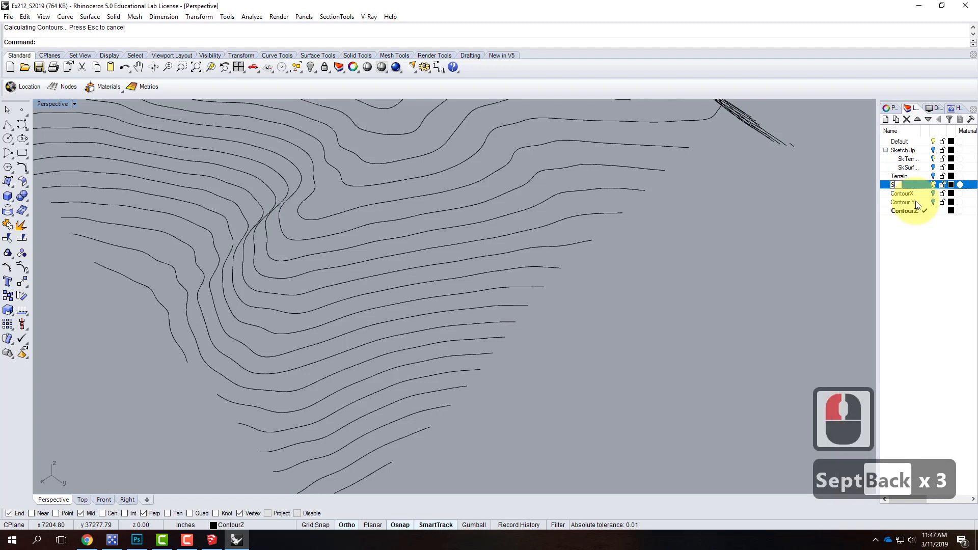
{"action": "type", "text": "tep1"}
{"action": "key", "text": "Return"}
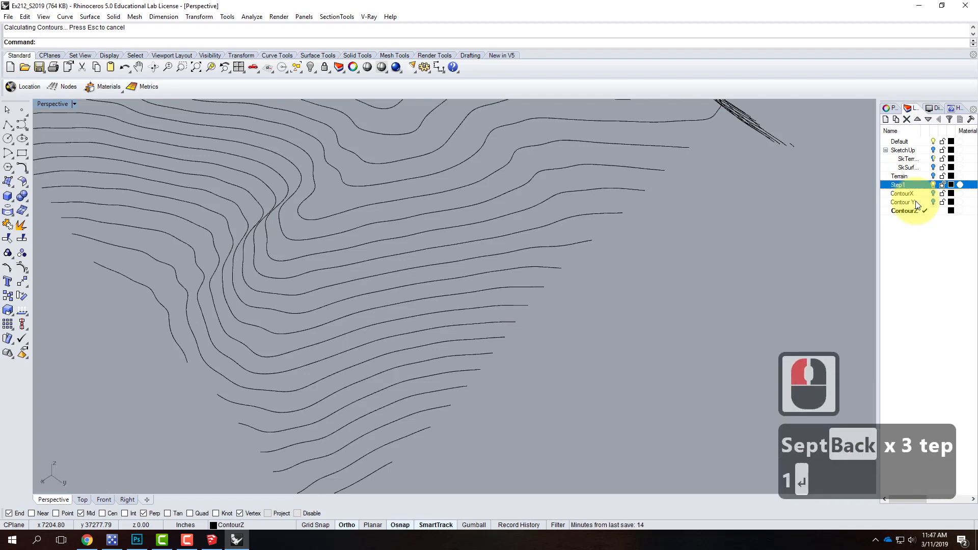
{"action": "double_click", "coordinate": [920, 185]}
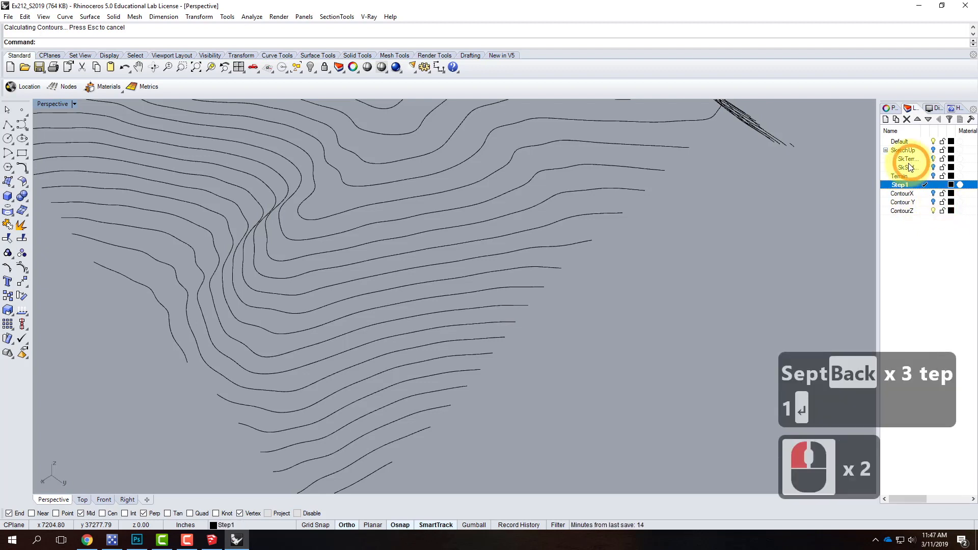
Step: Place point objects on the contour endpoints along one terrain edge, from the lowest corner contour up to the top of the slope
{"action": "left_click", "coordinate": [23, 112]}
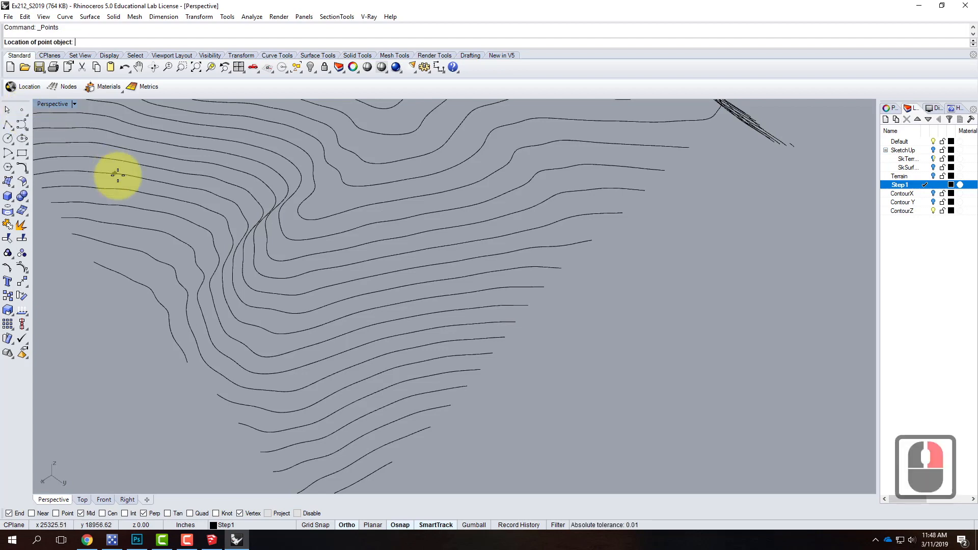
{"action": "scroll", "coordinate": [436, 296], "scroll_direction": "down", "scroll_amount": 2}
{"action": "left_click", "coordinate": [414, 403]}
{"action": "left_click", "coordinate": [450, 367]}
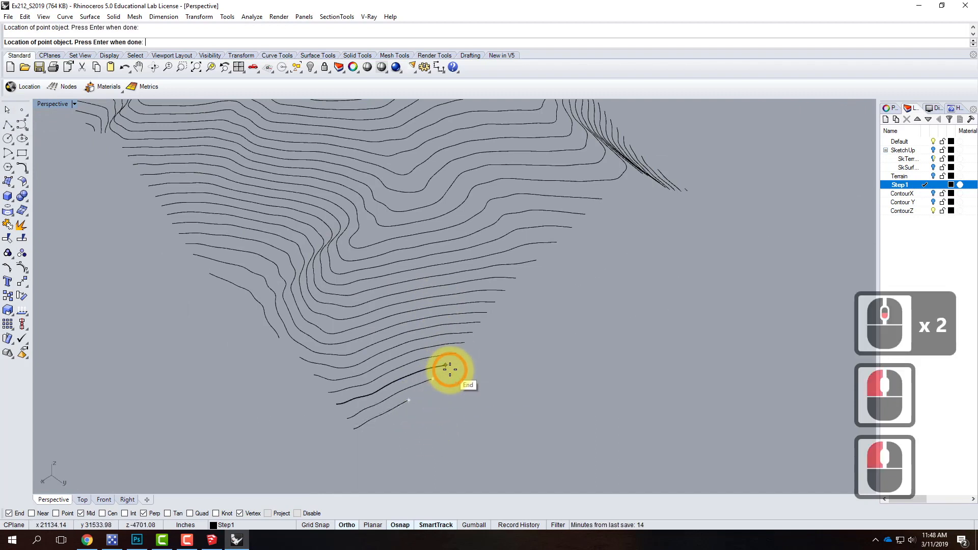
{"action": "left_click", "coordinate": [448, 370]}
{"action": "left_click", "coordinate": [459, 356]}
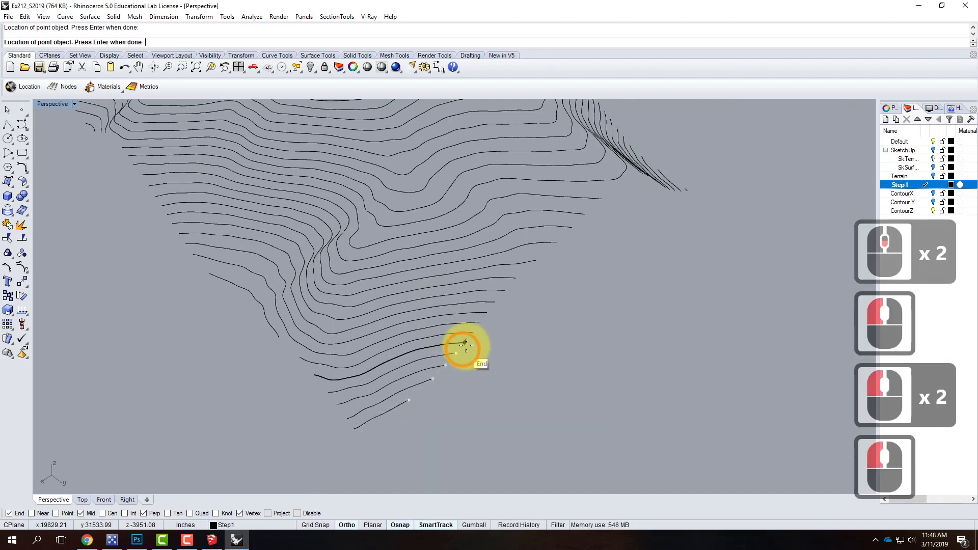
{"action": "left_click", "coordinate": [472, 337]}
{"action": "left_click", "coordinate": [479, 322]}
{"action": "left_click", "coordinate": [487, 312]}
{"action": "left_click", "coordinate": [501, 304]}
{"action": "left_click", "coordinate": [506, 290]}
{"action": "left_click", "coordinate": [517, 280]}
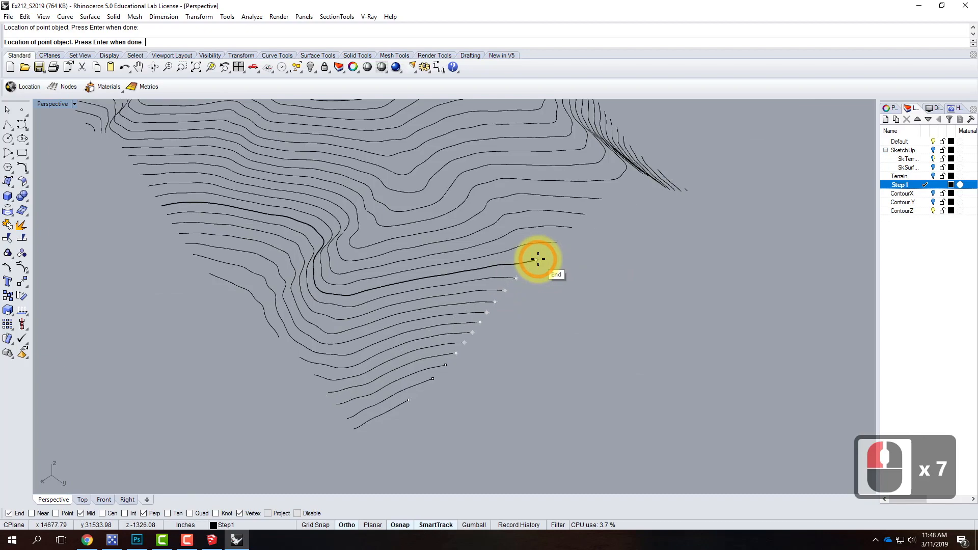
{"action": "left_click", "coordinate": [536, 261]}
{"action": "left_click", "coordinate": [556, 242]}
{"action": "left_click", "coordinate": [578, 227]}
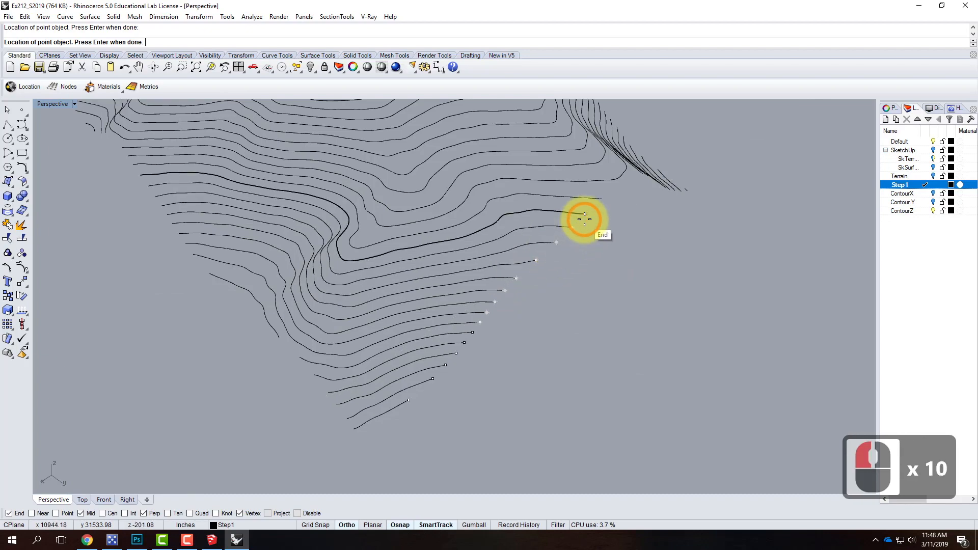
{"action": "left_click", "coordinate": [587, 215]}
{"action": "left_click", "coordinate": [602, 201]}
Step: Place point objects on the remaining contour endpoints along the same terrain edge, down to the shortest contour at the far corner
{"action": "right_click_drag", "start_coordinate": [691, 249], "coordinate": [467, 203]}
{"action": "scroll", "coordinate": [467, 203], "scroll_direction": "up", "scroll_amount": 2}
{"action": "scroll", "coordinate": [467, 317], "scroll_direction": "down", "scroll_amount": 2}
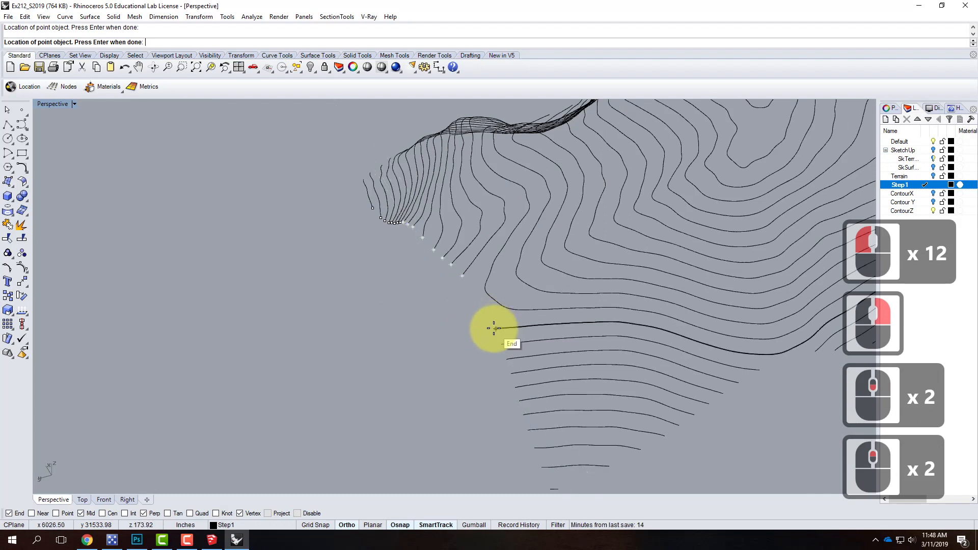
{"action": "left_click", "coordinate": [490, 325]}
{"action": "left_click", "coordinate": [501, 345]}
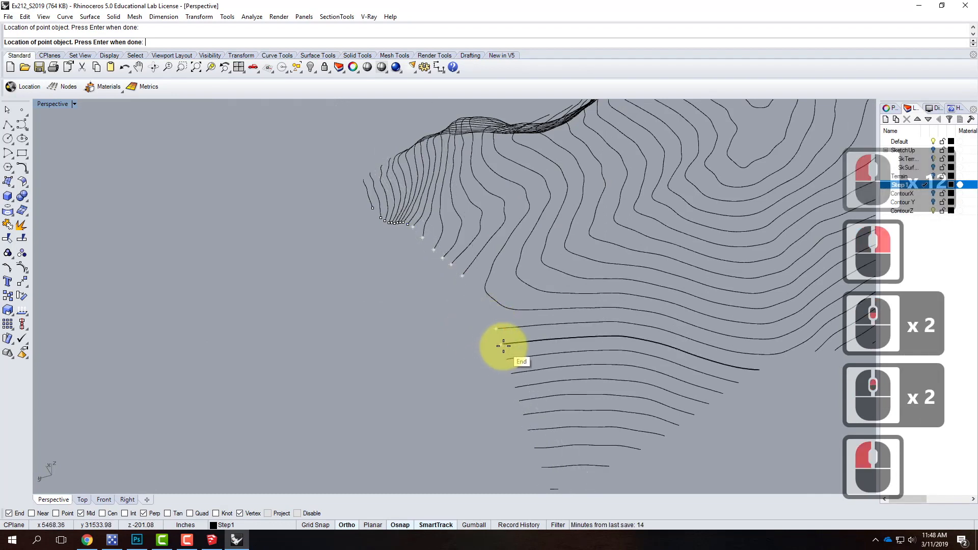
{"action": "left_click", "coordinate": [505, 359]}
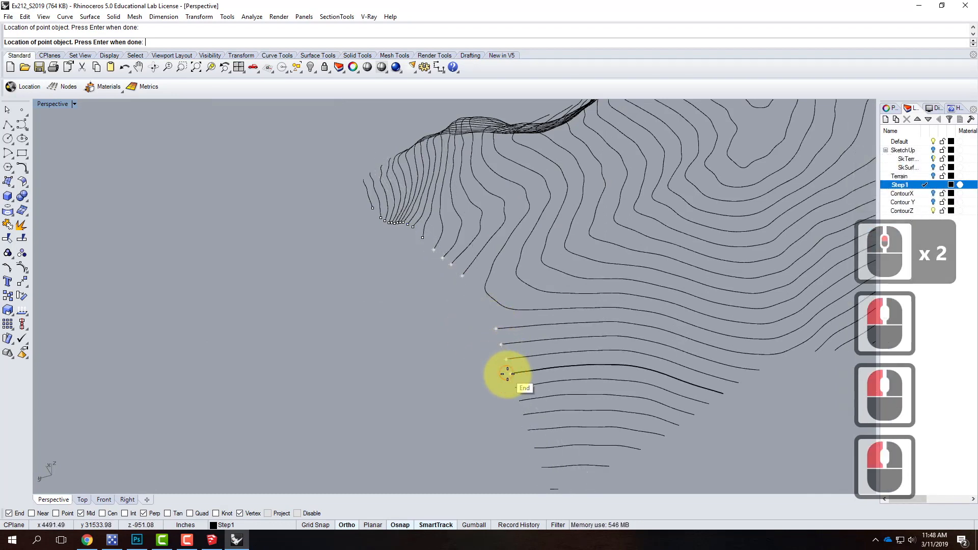
{"action": "left_click", "coordinate": [510, 373]}
{"action": "left_click", "coordinate": [515, 388]}
{"action": "left_click", "coordinate": [519, 397]}
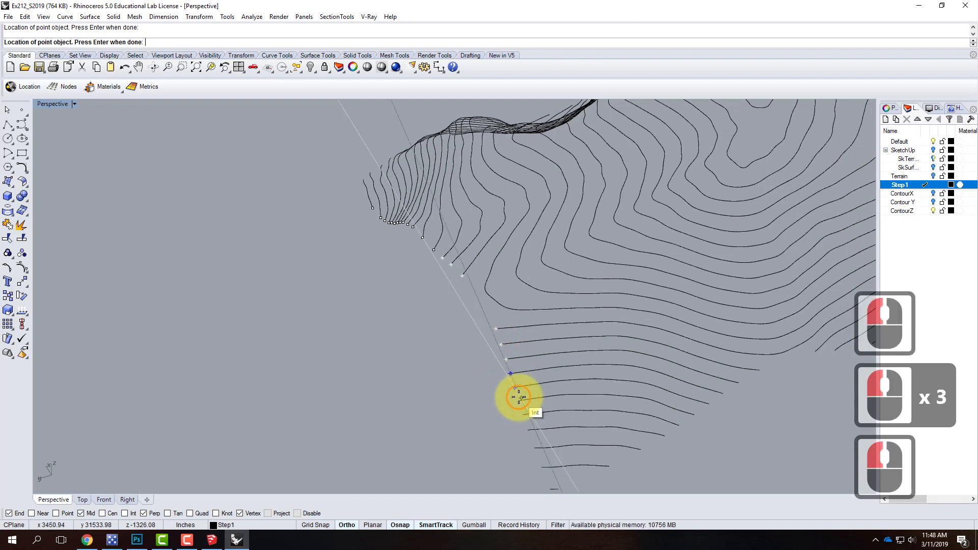
{"action": "key", "text": "ctrl+z"}
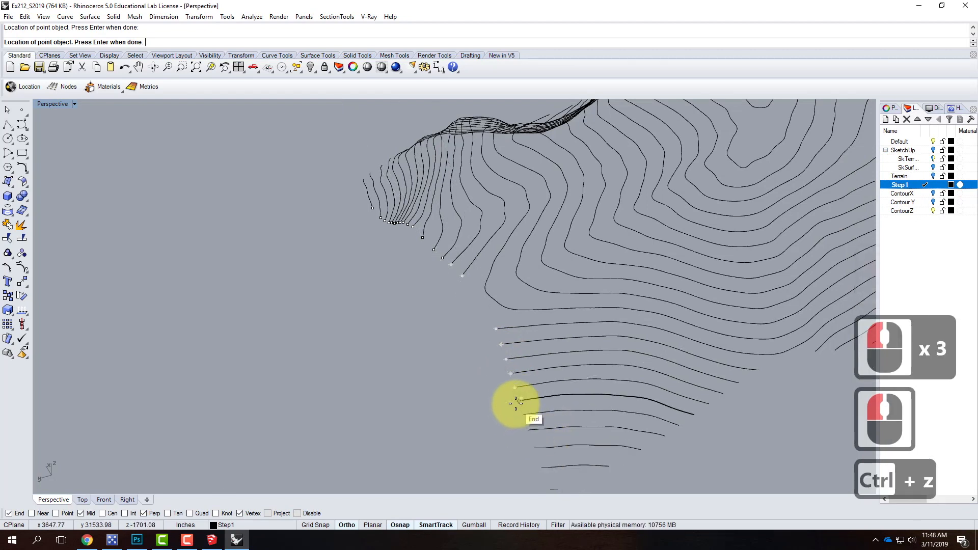
{"action": "left_click", "coordinate": [516, 402]}
{"action": "left_click", "coordinate": [523, 413]}
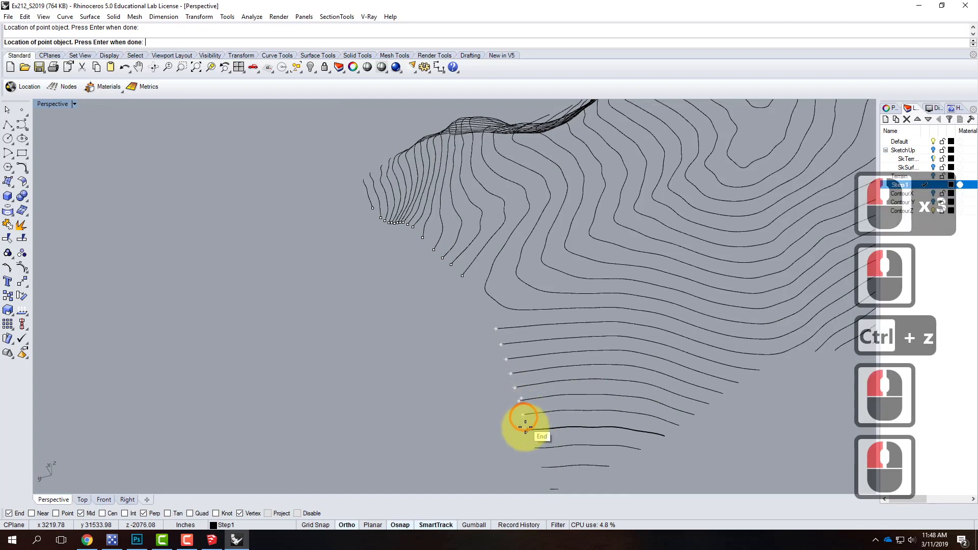
{"action": "left_click", "coordinate": [527, 429]}
{"action": "left_click", "coordinate": [534, 447]}
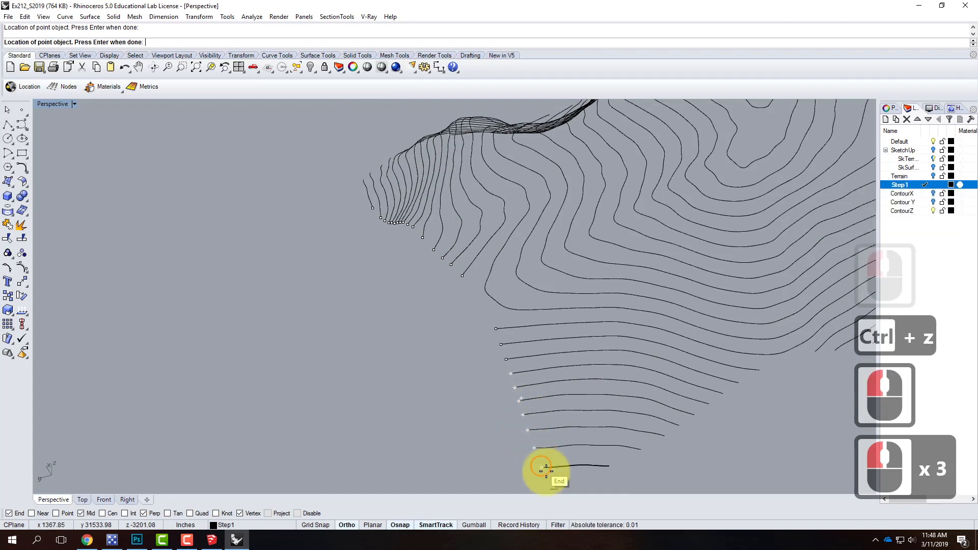
{"action": "left_click", "coordinate": [542, 466]}
{"action": "left_click", "coordinate": [550, 486]}
{"action": "scroll", "coordinate": [561, 387], "scroll_direction": "down", "scroll_amount": 3}
{"action": "scroll", "coordinate": [552, 414], "scroll_direction": "up", "scroll_amount": 4}
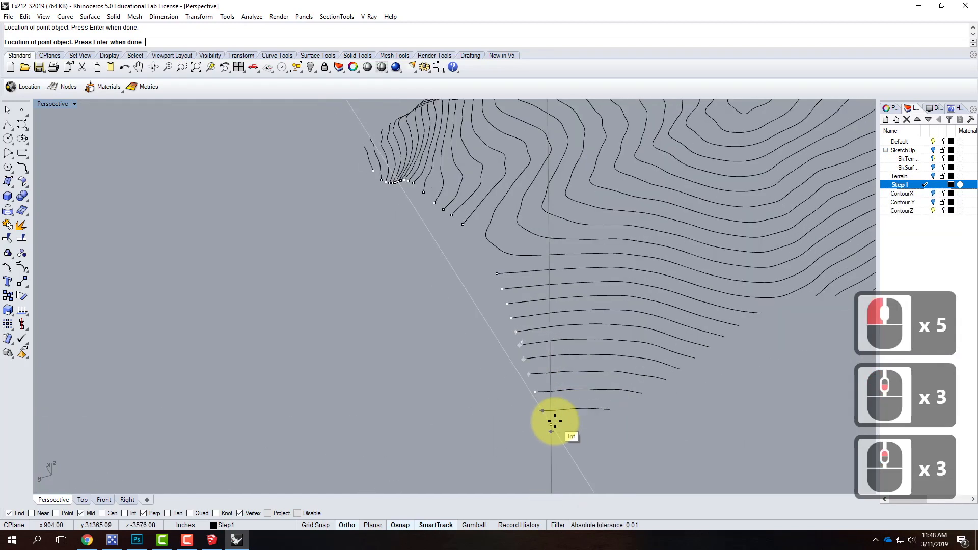
{"action": "key", "text": "Return"}
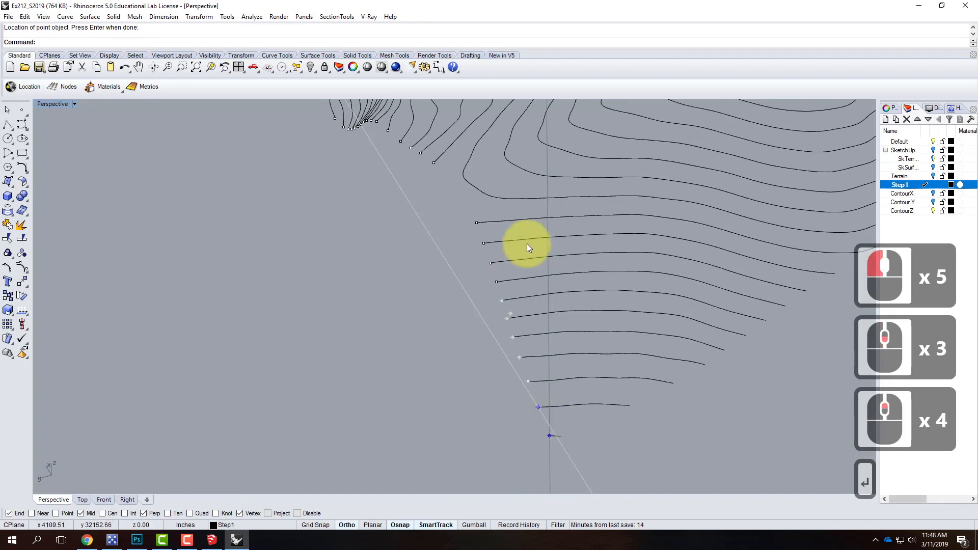
Step: Delete the stray point beside a contour endpoint near the far corner
{"action": "left_click", "coordinate": [511, 314]}
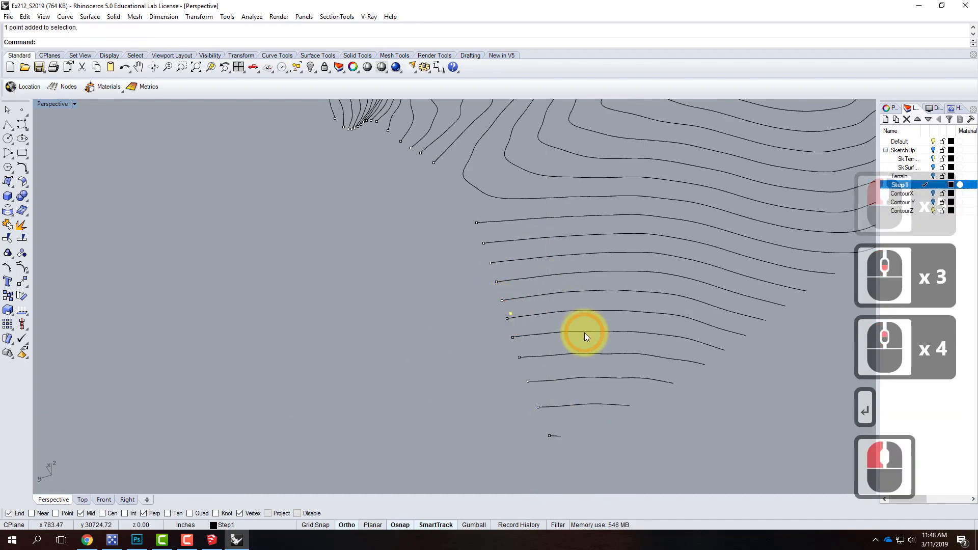
{"action": "key", "text": "Delete"}
{"action": "scroll", "coordinate": [609, 326], "scroll_direction": "down", "scroll_amount": 3}
{"action": "right_click_drag", "start_coordinate": [496, 306], "coordinate": [373, 308]}
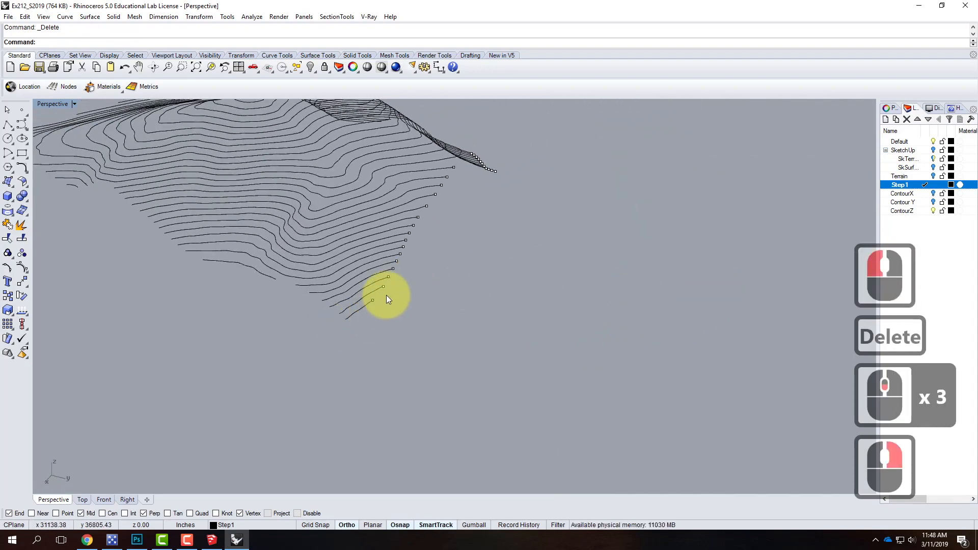
Step: Select all the points along the terrain edge and remove the short corner contour curve from the selection
{"action": "right_click_drag", "start_coordinate": [536, 181], "coordinate": [554, 257]}
{"action": "scroll", "coordinate": [428, 151], "scroll_direction": "down", "scroll_amount": 2}
{"action": "left_click_drag", "start_coordinate": [430, 139], "coordinate": [469, 351]}
{"action": "scroll", "coordinate": [463, 170], "scroll_direction": "up", "scroll_amount": 5}
{"action": "scroll", "coordinate": [430, 178], "scroll_direction": "up", "scroll_amount": 4}
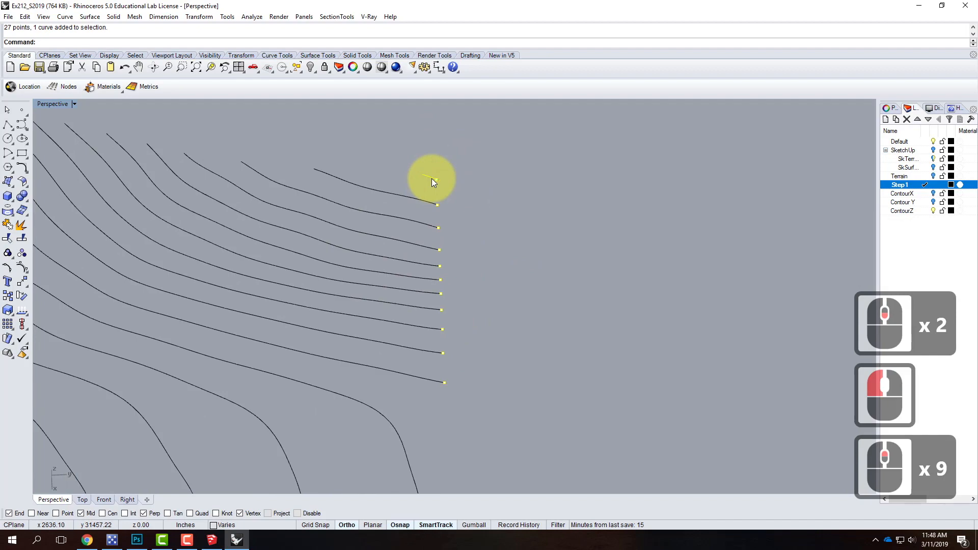
{"action": "left_click", "coordinate": [432, 179], "text": "ctrl"}
{"action": "scroll", "coordinate": [548, 172], "scroll_direction": "down", "scroll_amount": 3}
{"action": "scroll", "coordinate": [578, 343], "scroll_direction": "down", "scroll_amount": 4}
{"action": "right_click_drag", "start_coordinate": [579, 342], "coordinate": [406, 356]}
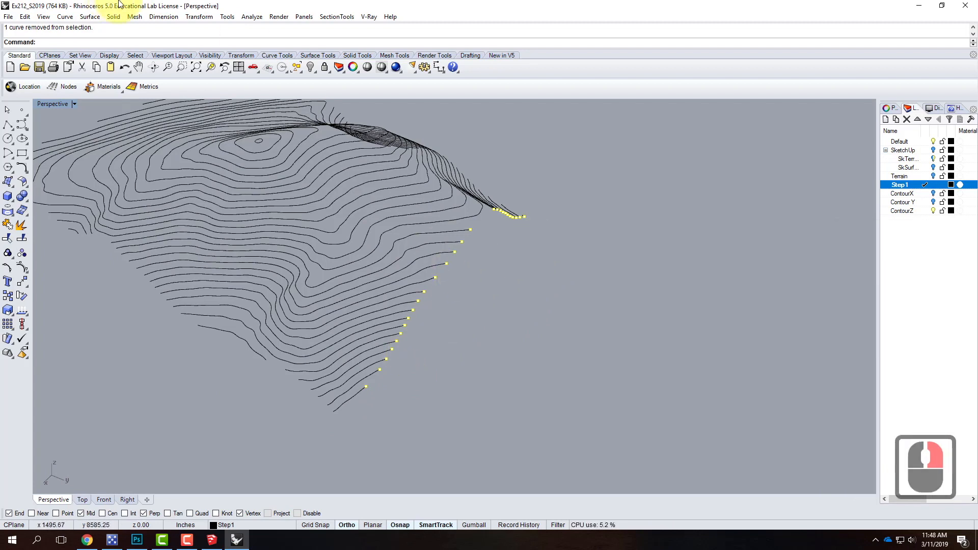
Step: Rotate the selected points in 3D about a horizontal axis along the terrain edge from the lowest corner point, laying them flat outside the terrain
{"action": "left_click", "coordinate": [199, 17]}
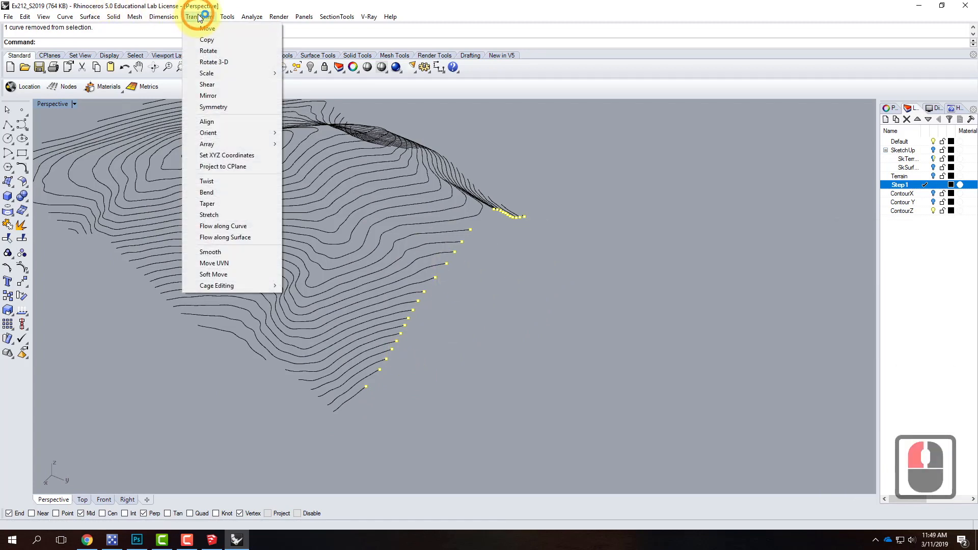
{"action": "left_click", "coordinate": [207, 61]}
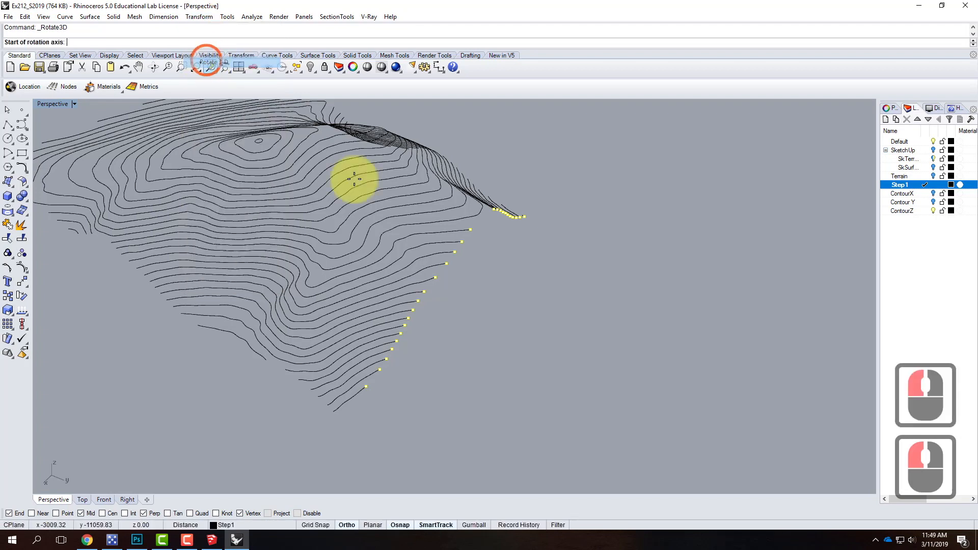
{"action": "left_click", "coordinate": [367, 389]}
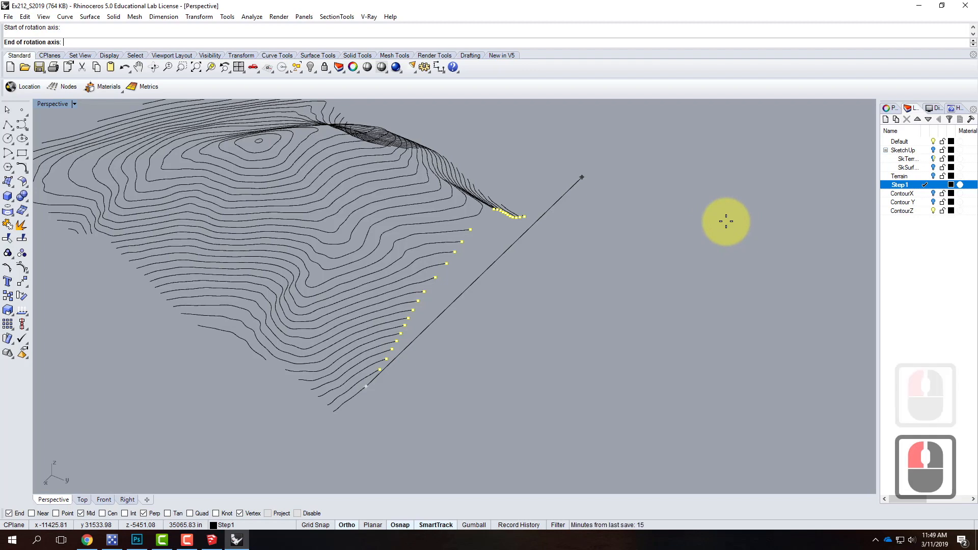
{"action": "left_click", "coordinate": [612, 224]}
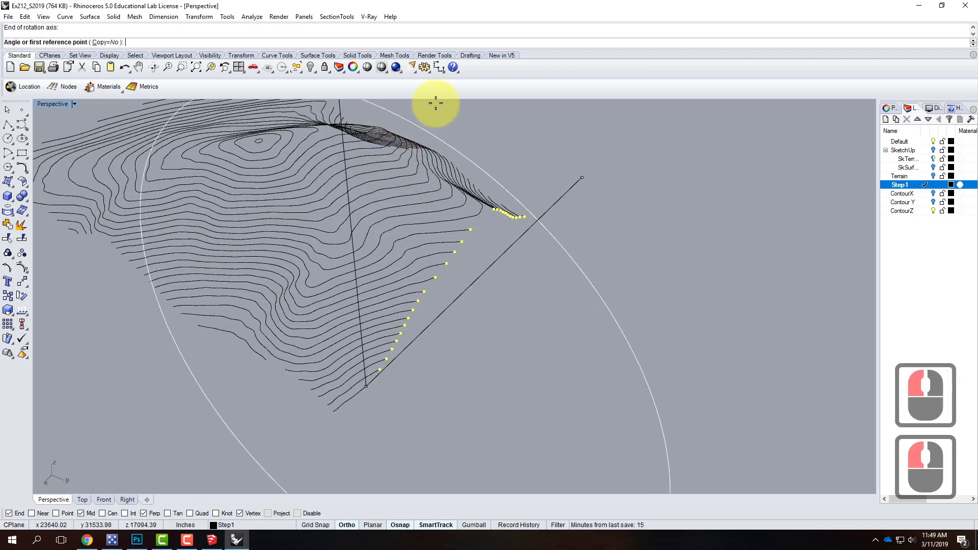
{"action": "scroll", "coordinate": [496, 127], "scroll_direction": "down", "scroll_amount": 4}
{"action": "left_click", "coordinate": [552, 166]}
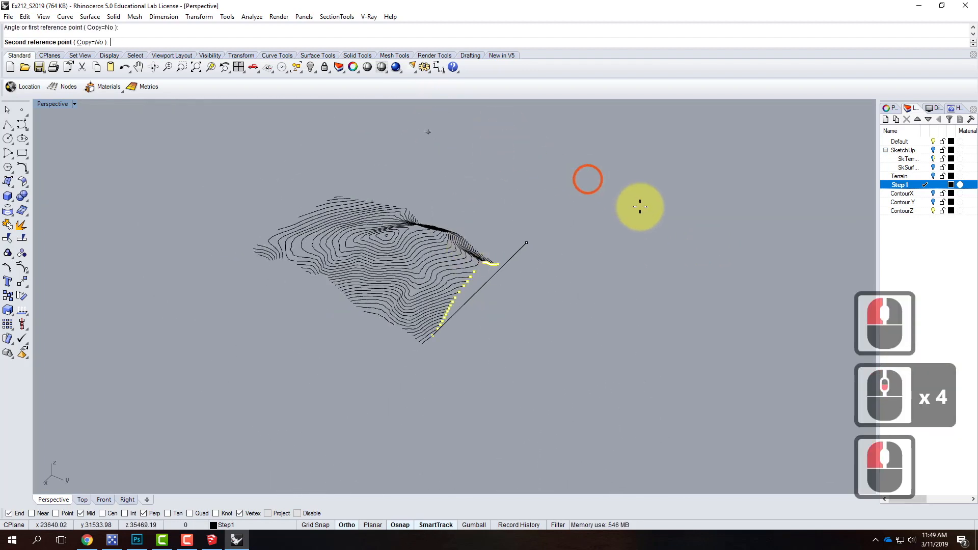
{"action": "left_click", "coordinate": [694, 275]}
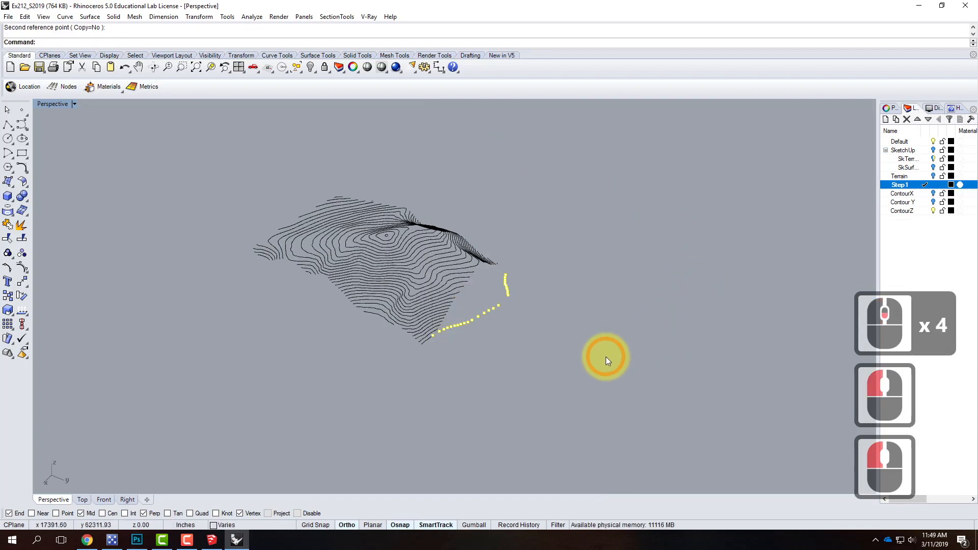
{"action": "mouse_move", "coordinate": [534, 355]}
{"action": "right_mouse_down"}
{"action": "mouse_move", "coordinate": [659, 357]}
{"action": "mouse_move", "coordinate": [517, 356]}
{"action": "right_mouse_up"}
{"action": "scroll", "coordinate": [441, 320], "scroll_direction": "up", "scroll_amount": 5}
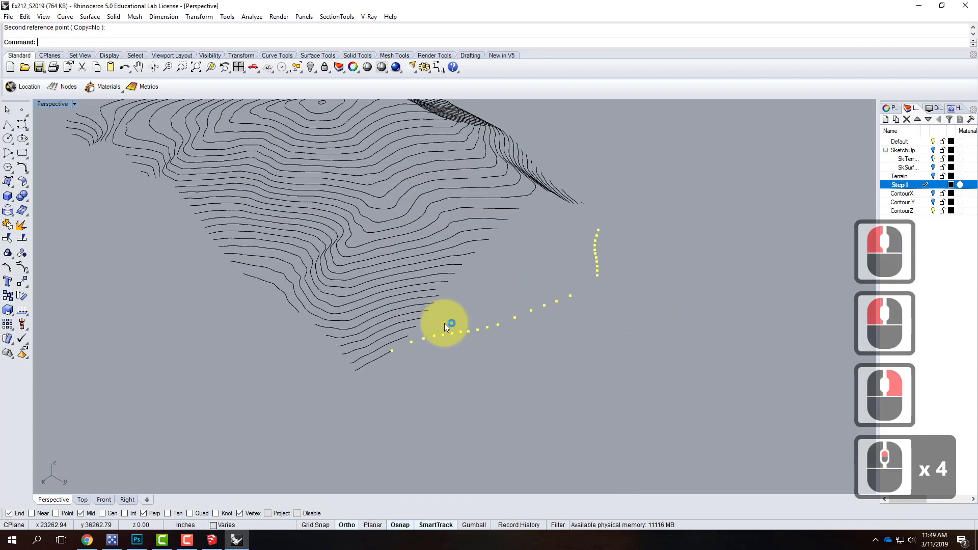
{"action": "mouse_move", "coordinate": [406, 368]}
{"action": "right_mouse_down"}
{"action": "mouse_move", "coordinate": [505, 344]}
{"action": "mouse_move", "coordinate": [441, 335]}
{"action": "mouse_move", "coordinate": [392, 372]}
{"action": "right_mouse_up"}
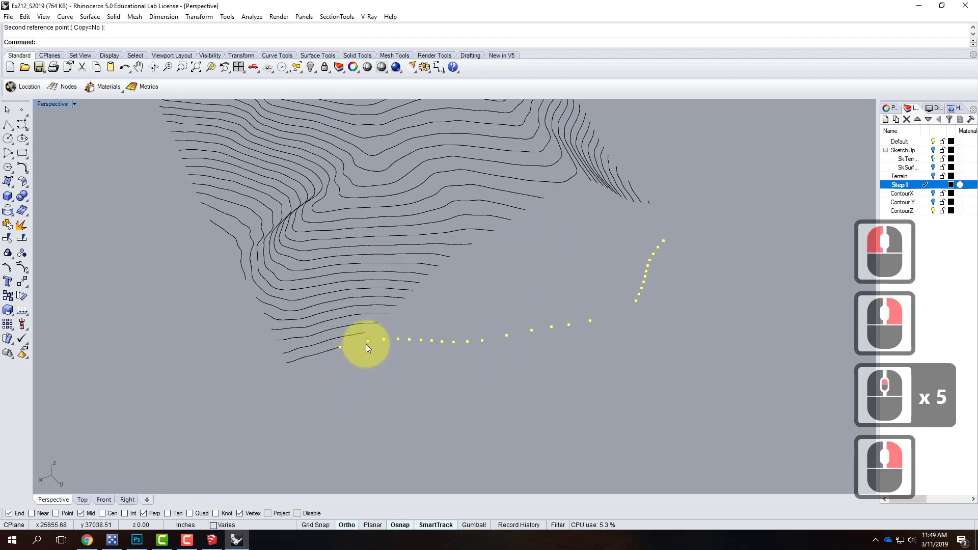
Step: Start a polyline at the lowest corner contour's endpoint and enable the Point object snap
{"action": "left_click", "coordinate": [8, 125]}
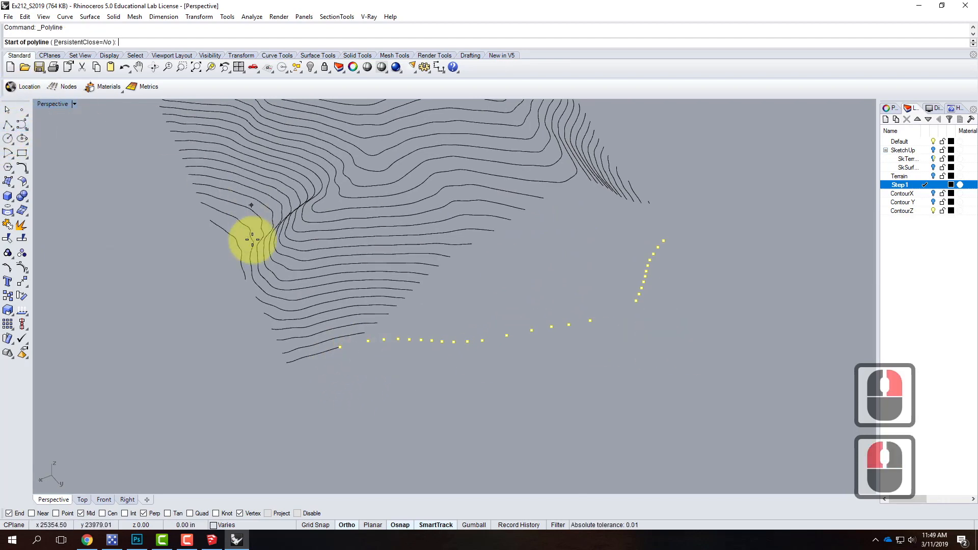
{"action": "scroll", "coordinate": [341, 349], "scroll_direction": "up", "scroll_amount": 4}
{"action": "left_click", "coordinate": [327, 338]}
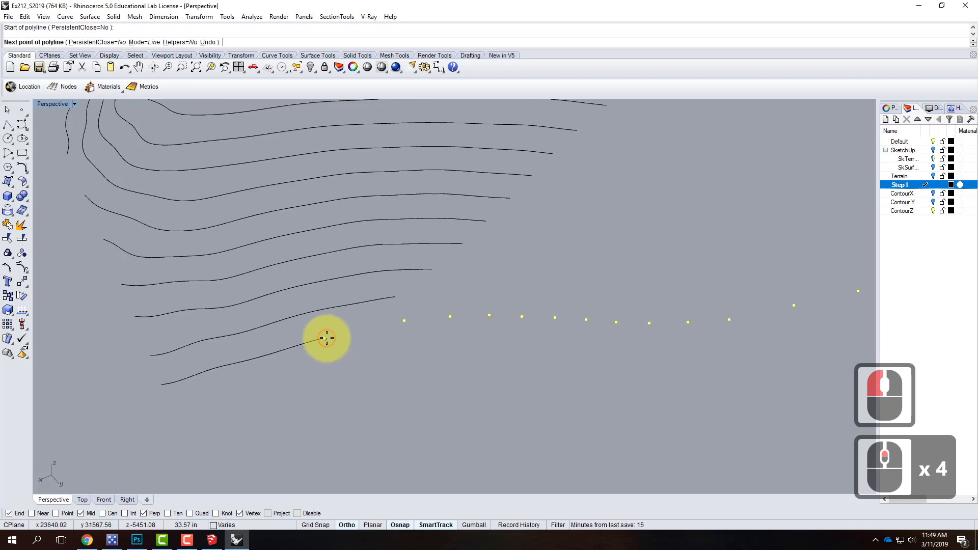
{"action": "right_click_drag", "start_coordinate": [360, 327], "coordinate": [430, 356]}
{"action": "scroll", "coordinate": [601, 386], "scroll_direction": "up", "scroll_amount": 5}
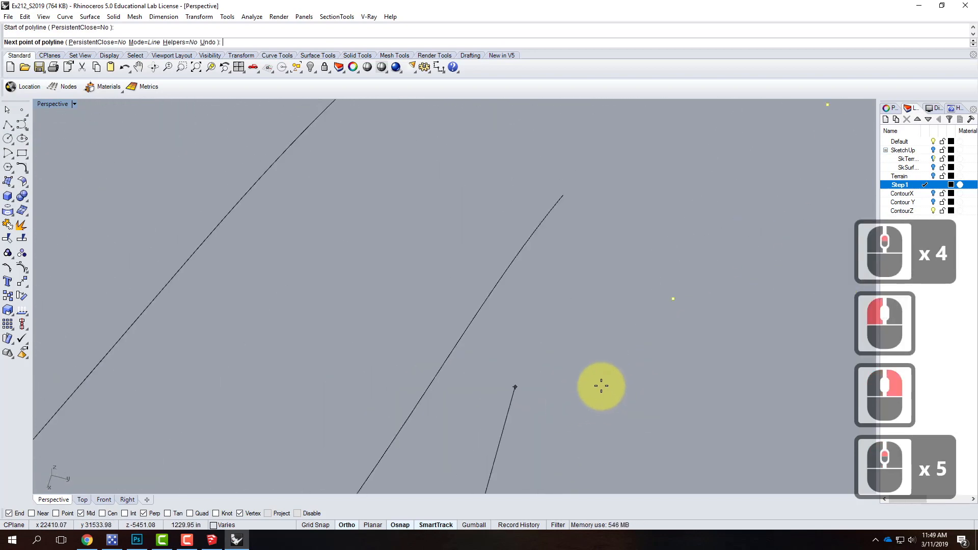
{"action": "scroll", "coordinate": [601, 385], "scroll_direction": "up", "scroll_amount": 1}
{"action": "scroll", "coordinate": [542, 365], "scroll_direction": "down", "scroll_amount": 4}
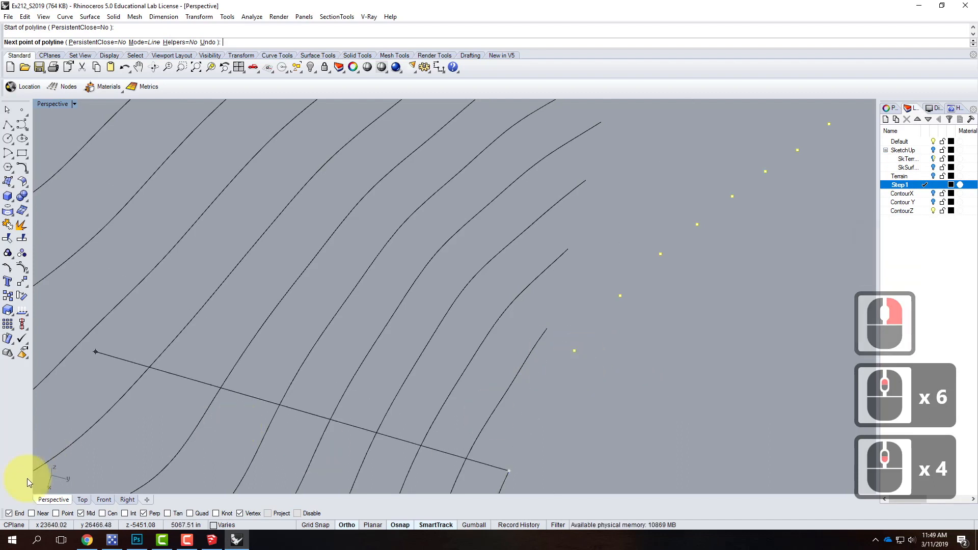
{"action": "left_click", "coordinate": [57, 513]}
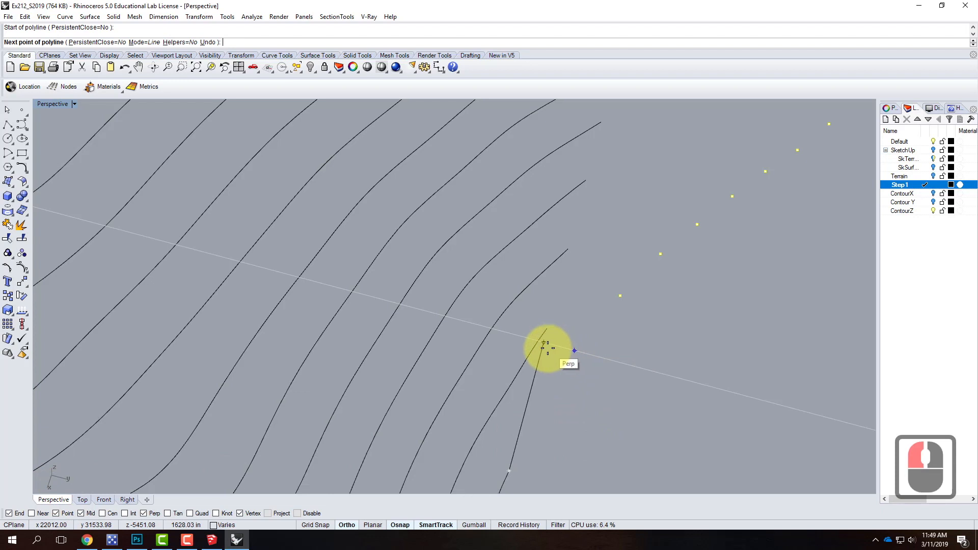
Step: Trace the stepped polyline up from the lowest corner through the first four flattened points, using perpendicular corners between them
{"action": "left_click", "coordinate": [545, 344]}
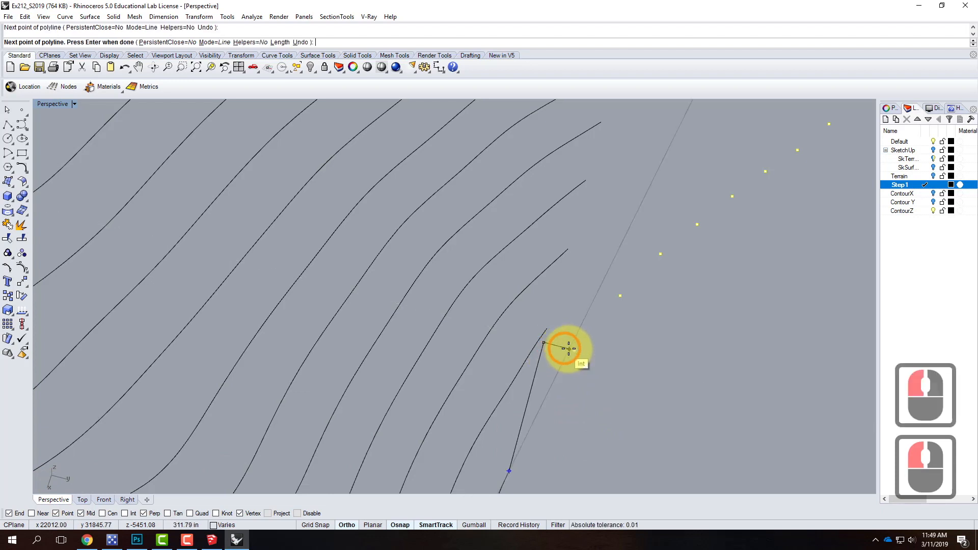
{"action": "left_click", "coordinate": [574, 351]}
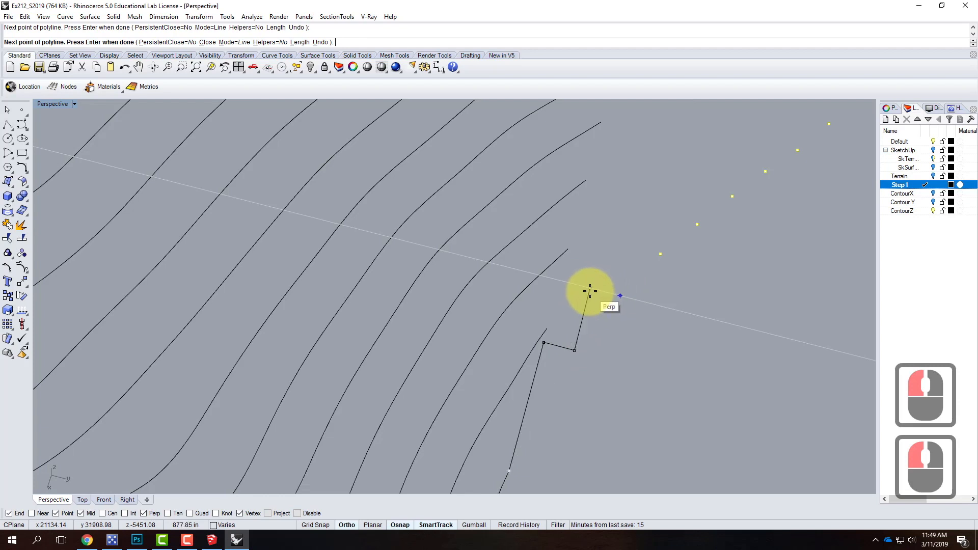
{"action": "left_click", "coordinate": [589, 289]}
{"action": "left_click", "coordinate": [621, 296]}
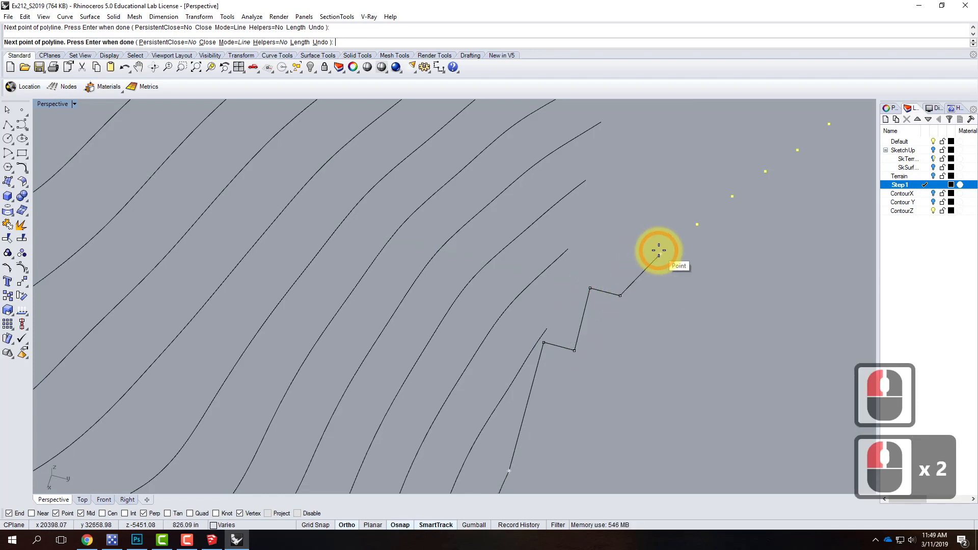
{"action": "left_click", "coordinate": [630, 247]}
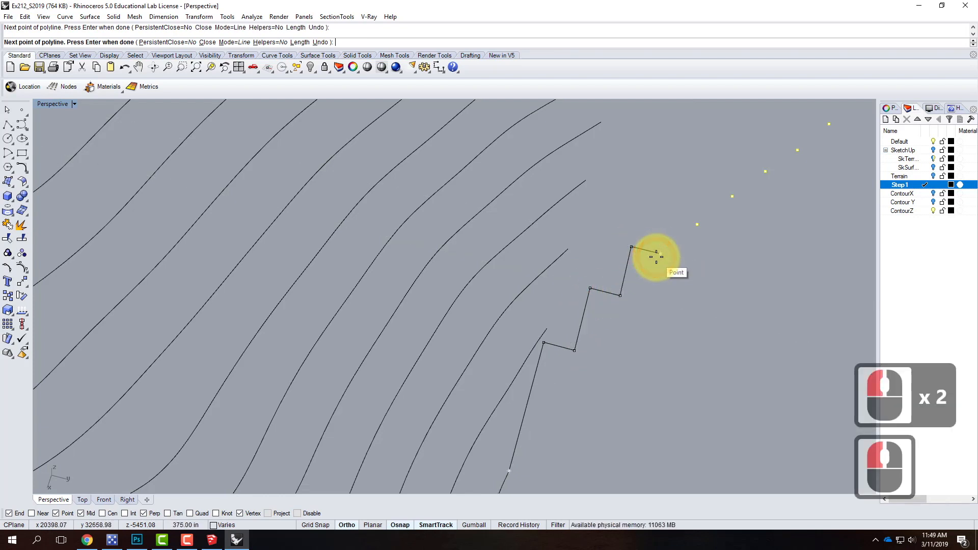
{"action": "left_click", "coordinate": [661, 254]}
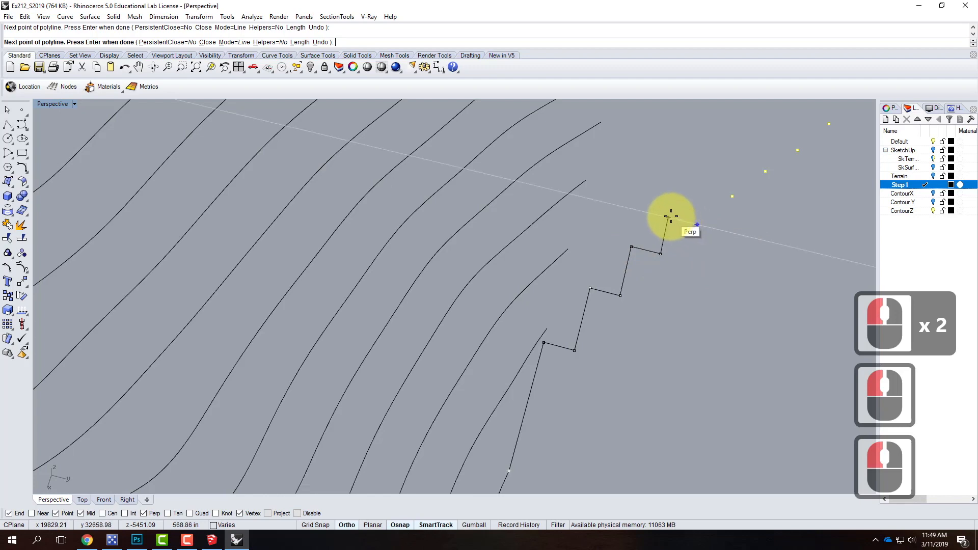
{"action": "left_click", "coordinate": [668, 218]}
{"action": "left_click", "coordinate": [697, 224]}
Step: Continue the right-angled steps of the polyline through the next six flattened points along the rising slope
{"action": "scroll", "coordinate": [552, 348], "scroll_direction": "down", "scroll_amount": 5}
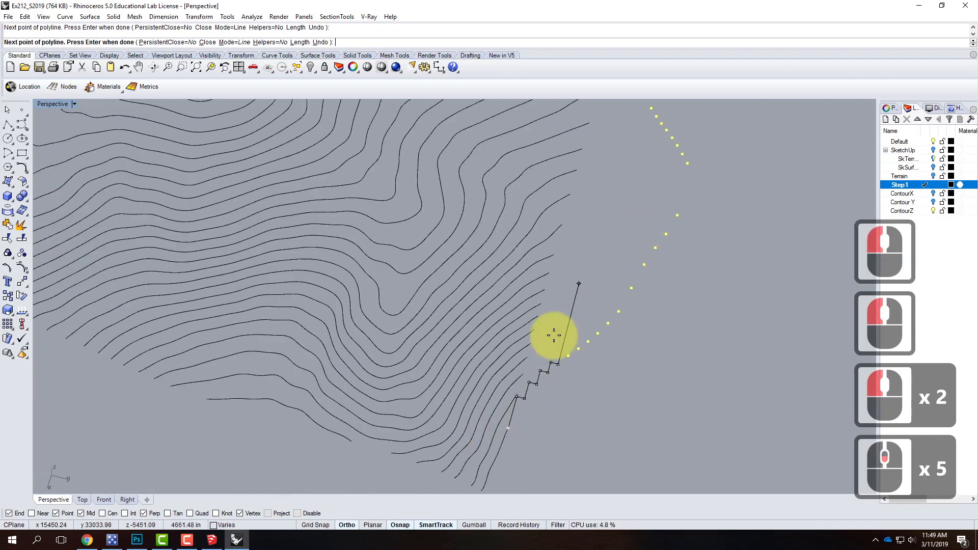
{"action": "scroll", "coordinate": [572, 326], "scroll_direction": "up", "scroll_amount": 4}
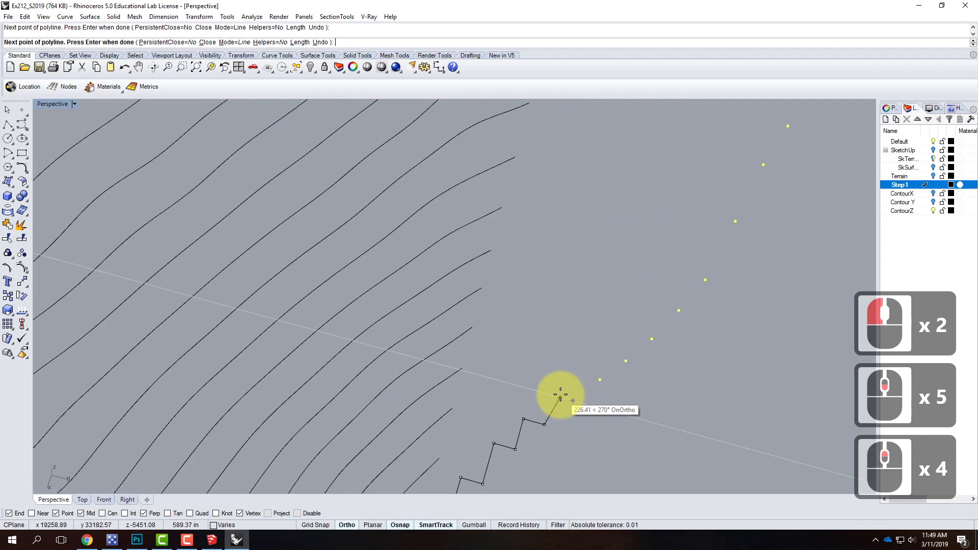
{"action": "left_click", "coordinate": [552, 395]}
{"action": "left_click", "coordinate": [573, 401]}
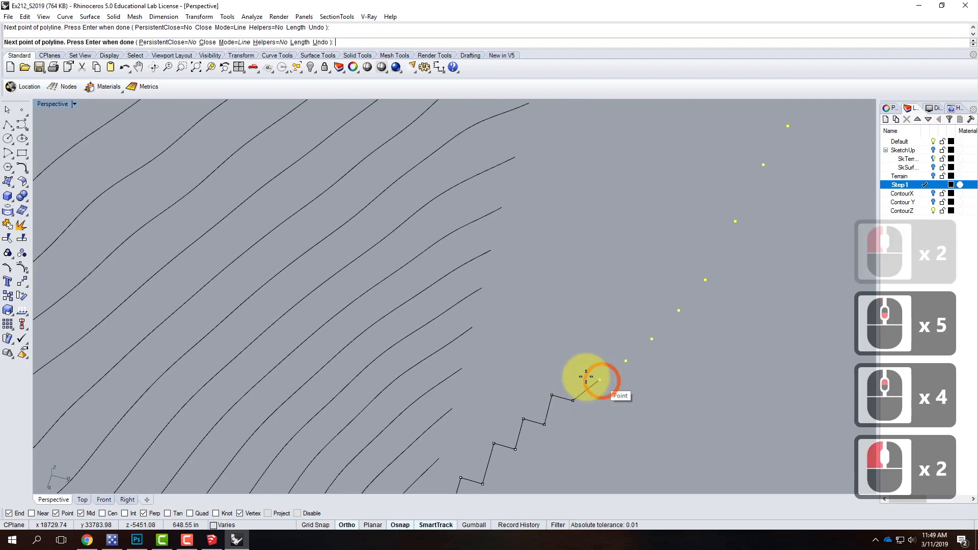
{"action": "left_click", "coordinate": [579, 375]}
{"action": "left_click", "coordinate": [600, 379]}
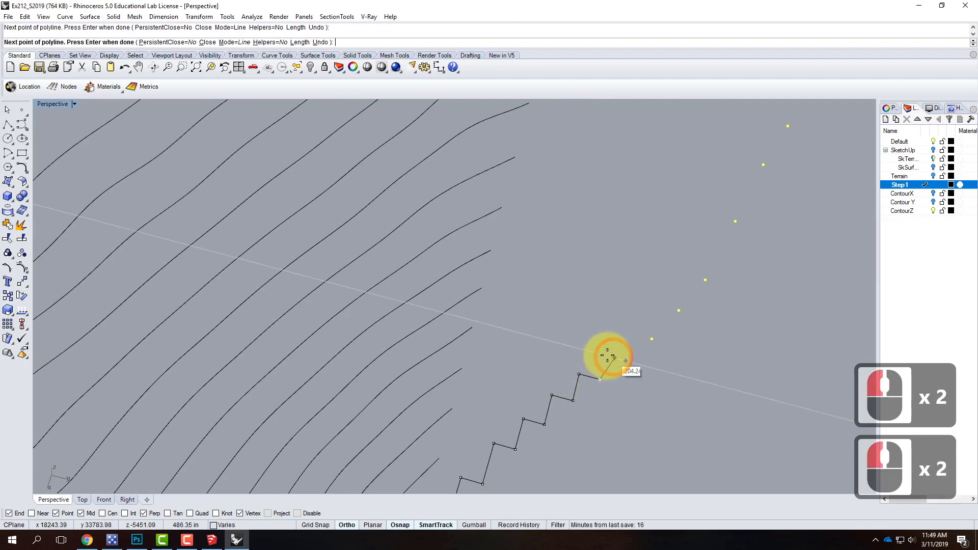
{"action": "left_click", "coordinate": [605, 355]}
{"action": "left_click", "coordinate": [626, 361]}
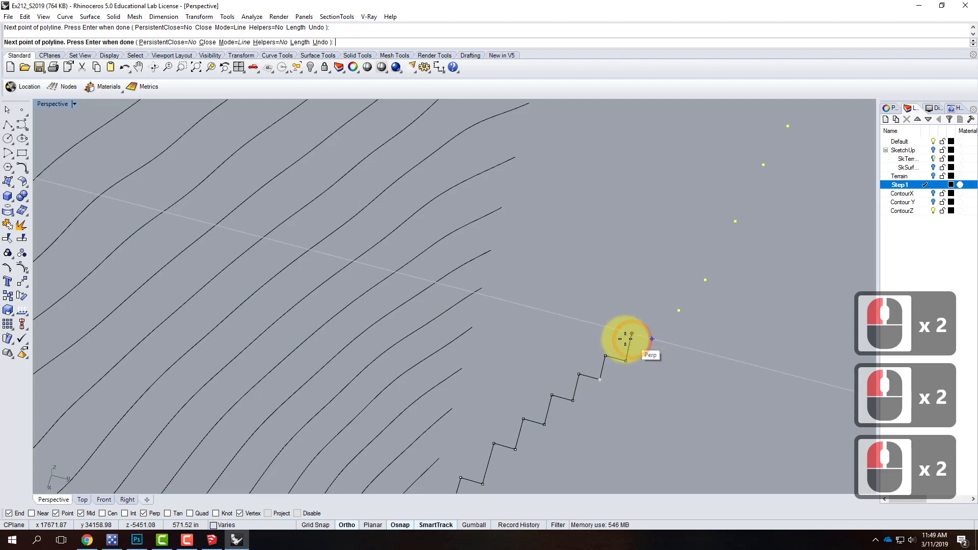
{"action": "left_click", "coordinate": [631, 334]}
{"action": "left_click", "coordinate": [652, 339]}
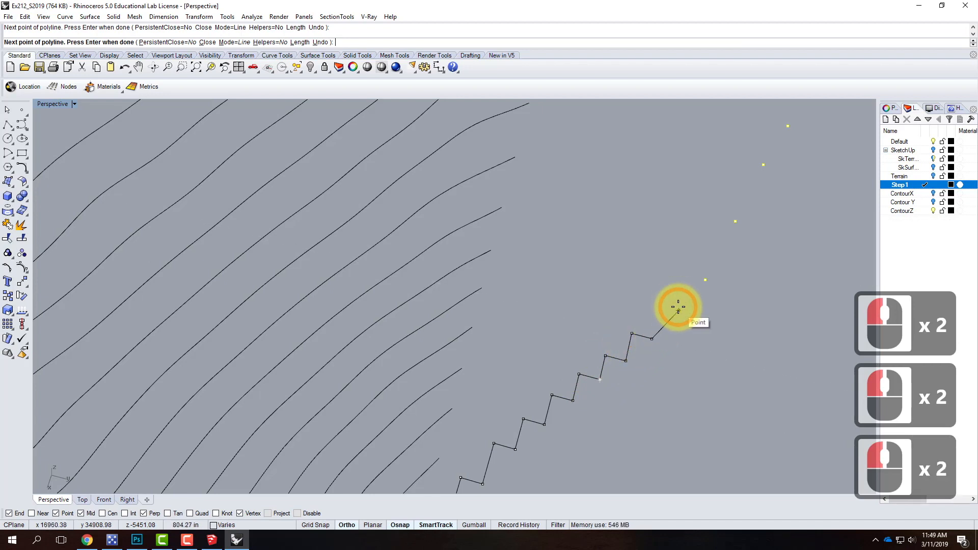
{"action": "left_click", "coordinate": [663, 306]}
{"action": "left_click", "coordinate": [679, 309]}
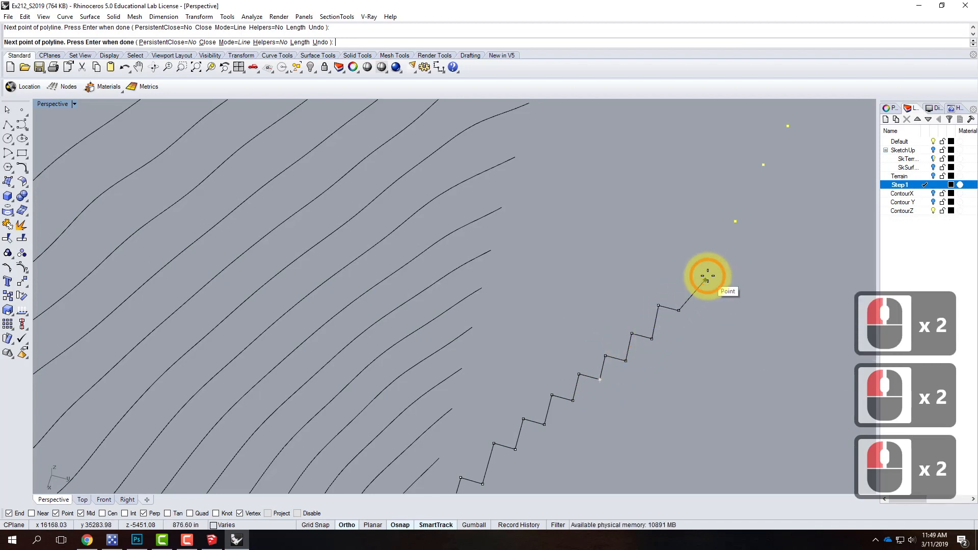
{"action": "left_click", "coordinate": [685, 276]}
{"action": "left_click", "coordinate": [705, 279]}
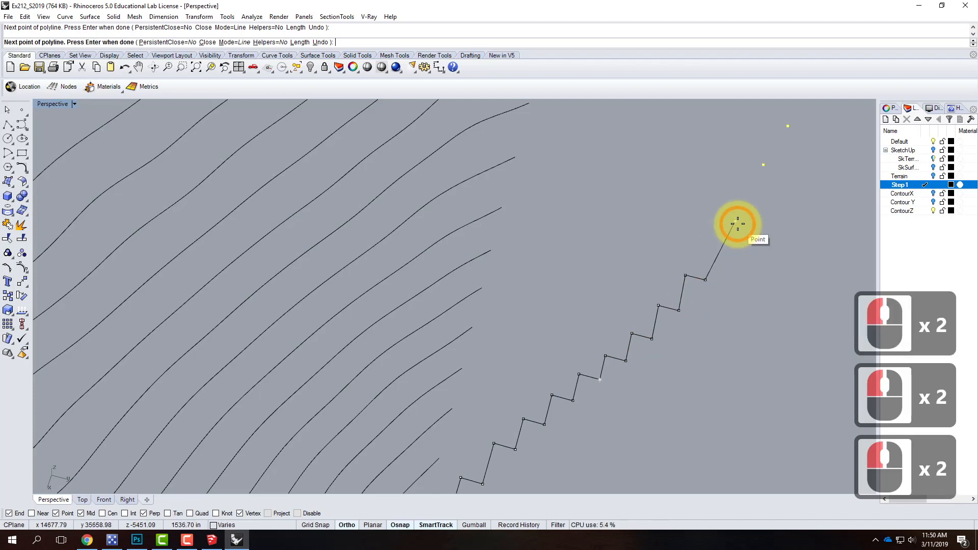
Step: Extend the stepped polyline up to the last rising point before the wide gap near the crest
{"action": "scroll", "coordinate": [720, 221], "scroll_direction": "up", "scroll_amount": 5}
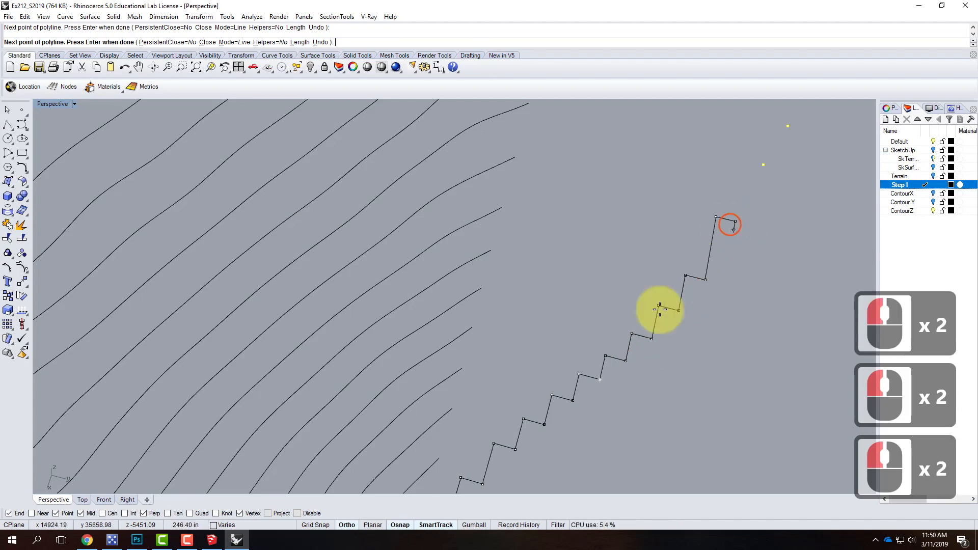
{"action": "scroll", "coordinate": [635, 300], "scroll_direction": "down", "scroll_amount": 3}
{"action": "scroll", "coordinate": [634, 301], "scroll_direction": "down", "scroll_amount": 1}
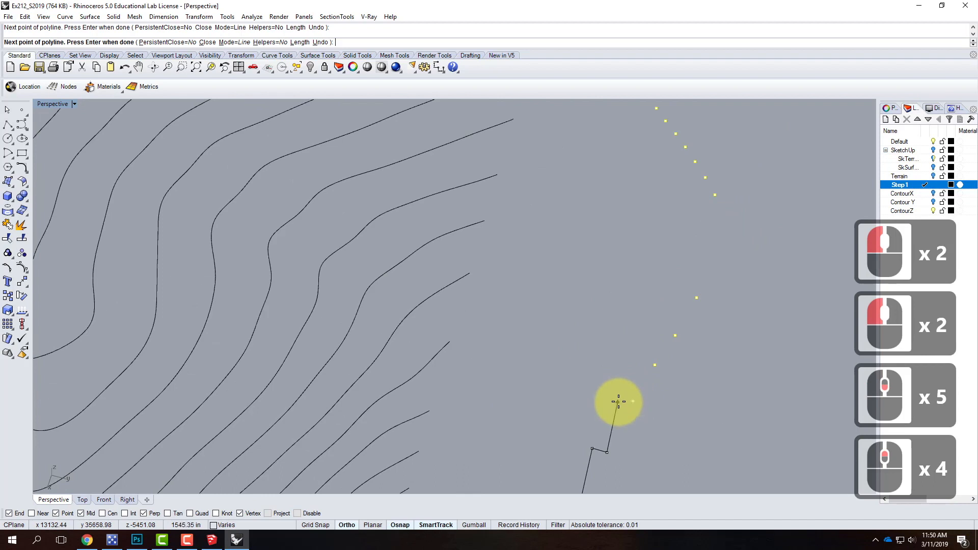
{"action": "left_click", "coordinate": [618, 400]}
{"action": "left_click", "coordinate": [633, 401]}
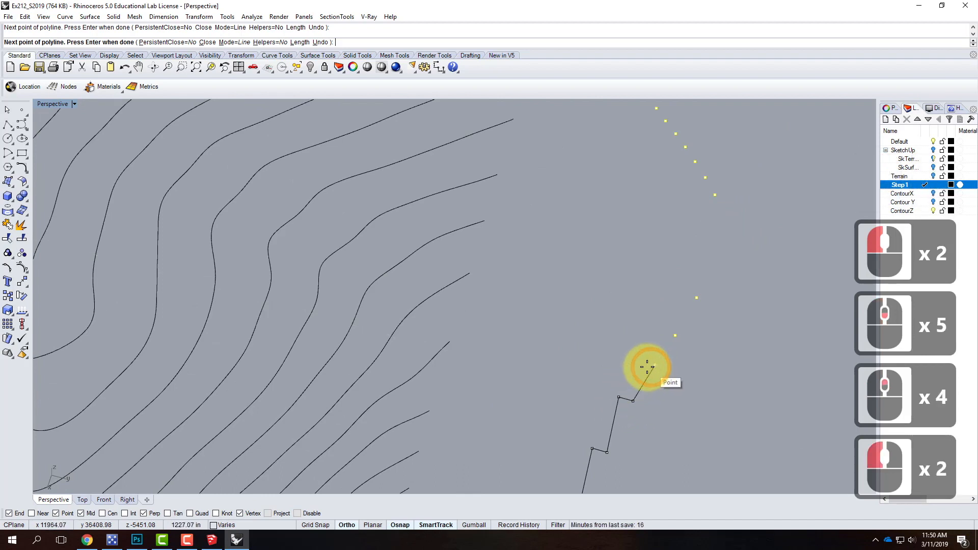
{"action": "left_click", "coordinate": [641, 362]}
{"action": "left_click", "coordinate": [655, 365]}
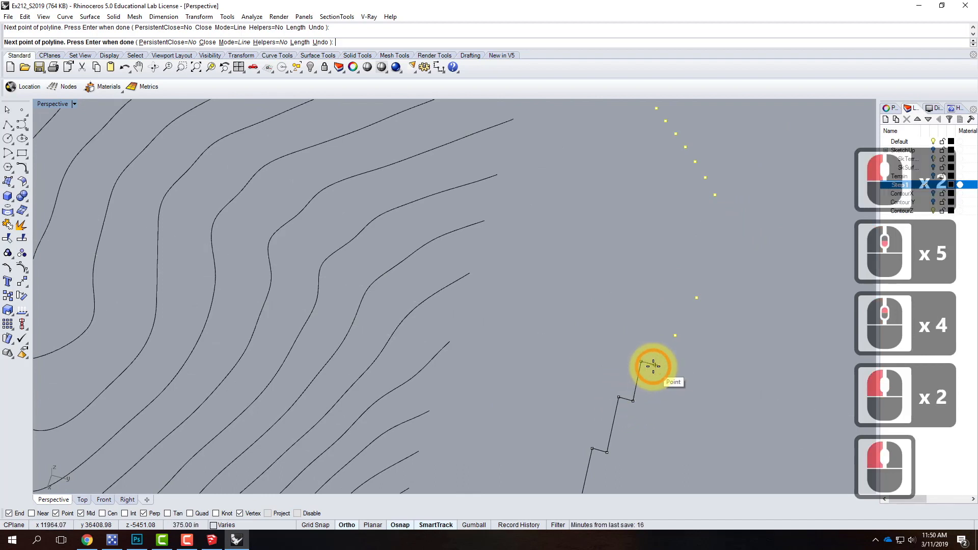
{"action": "left_click", "coordinate": [661, 332]}
{"action": "left_click", "coordinate": [675, 335]}
{"action": "left_click", "coordinate": [683, 294]}
{"action": "left_click", "coordinate": [696, 297]}
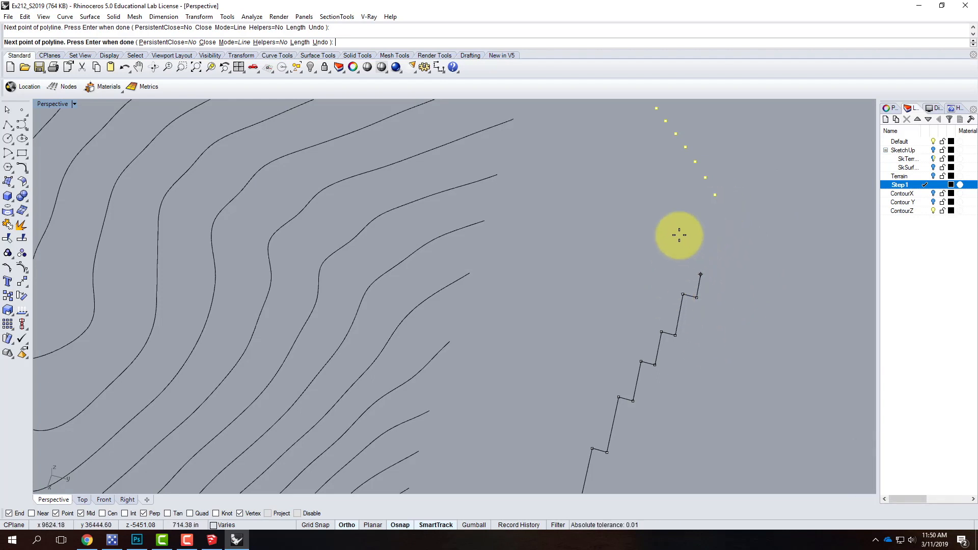
Step: Draw the long straight segment across the gap to the crest point and trace the first right-angled steps down the far slope
{"action": "left_click", "coordinate": [715, 196]}
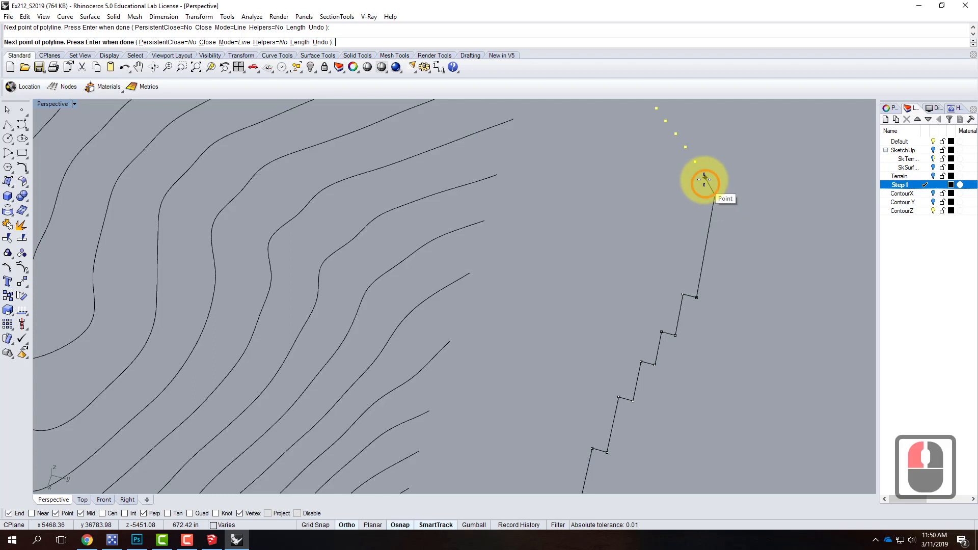
{"action": "left_click", "coordinate": [702, 192]}
{"action": "left_click", "coordinate": [696, 164]}
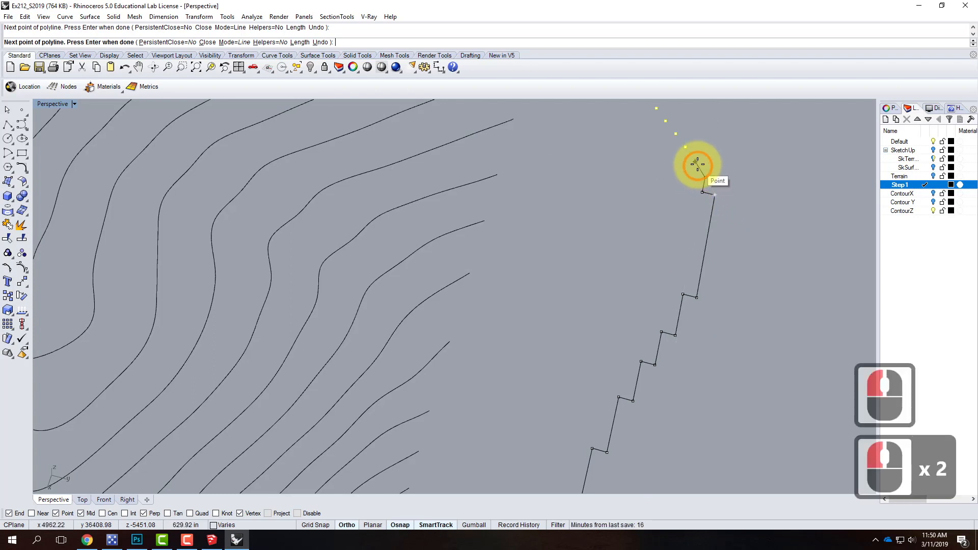
{"action": "left_click", "coordinate": [693, 173]}
{"action": "left_click", "coordinate": [687, 155]}
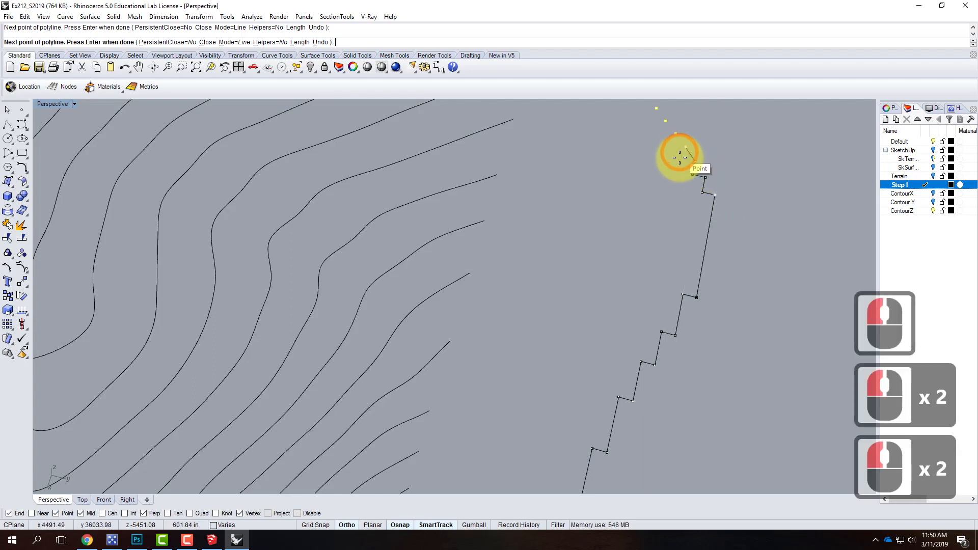
{"action": "left_click", "coordinate": [680, 160]}
{"action": "left_click", "coordinate": [673, 135]}
{"action": "left_click", "coordinate": [661, 121]}
{"action": "left_click", "coordinate": [657, 130]}
{"action": "left_click", "coordinate": [664, 122]}
Step: Trace the remaining descending steps through the far-slope points and finish the polyline at the last point
{"action": "scroll", "coordinate": [627, 341], "scroll_direction": "down", "scroll_amount": 4}
{"action": "scroll", "coordinate": [645, 172], "scroll_direction": "up", "scroll_amount": 4}
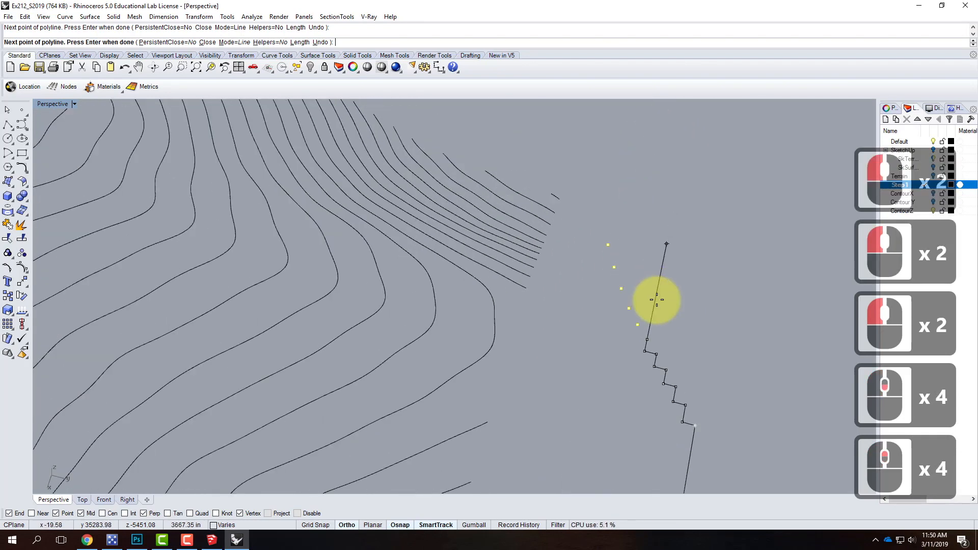
{"action": "left_click", "coordinate": [635, 328]}
{"action": "left_click", "coordinate": [627, 317]}
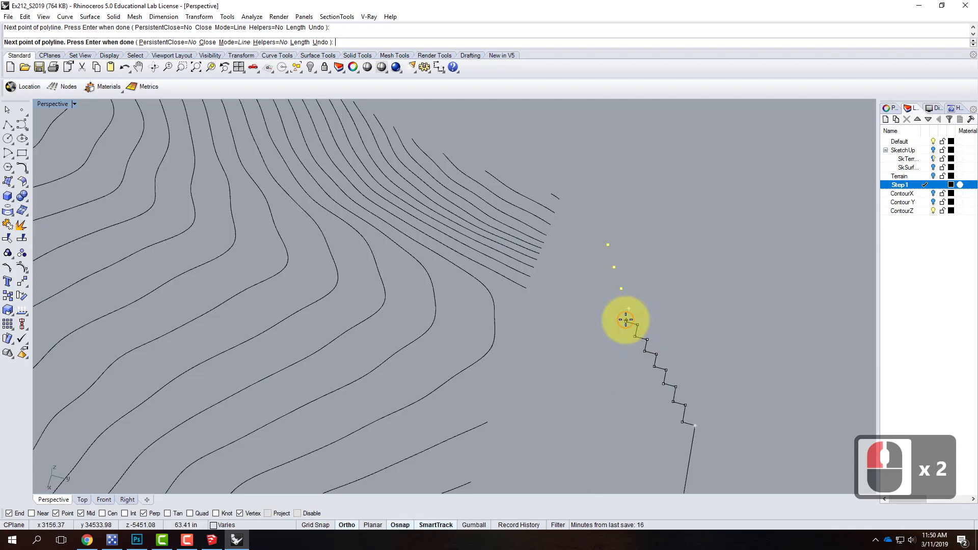
{"action": "left_click", "coordinate": [631, 310]}
{"action": "left_click", "coordinate": [621, 292]}
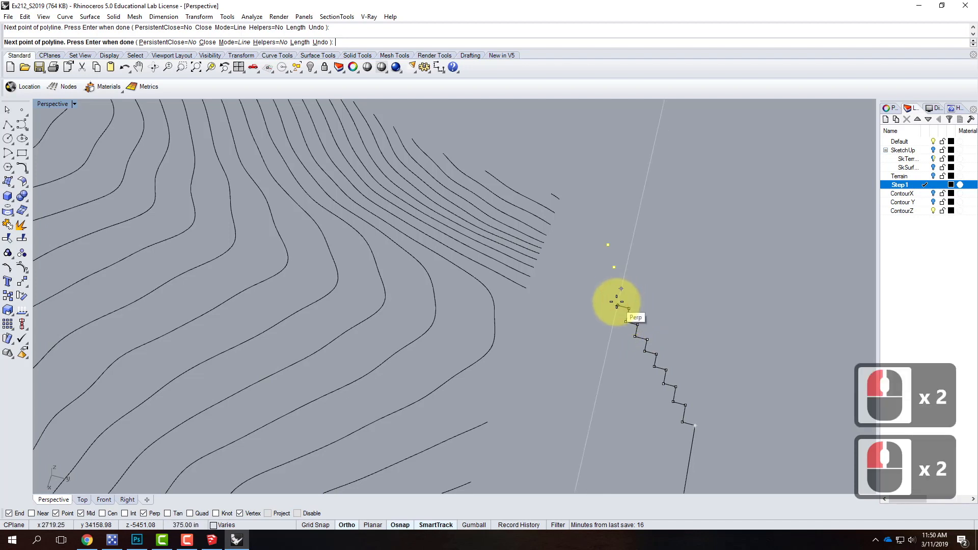
{"action": "left_click", "coordinate": [617, 305]}
{"action": "left_click", "coordinate": [612, 277]}
{"action": "left_click", "coordinate": [611, 284]}
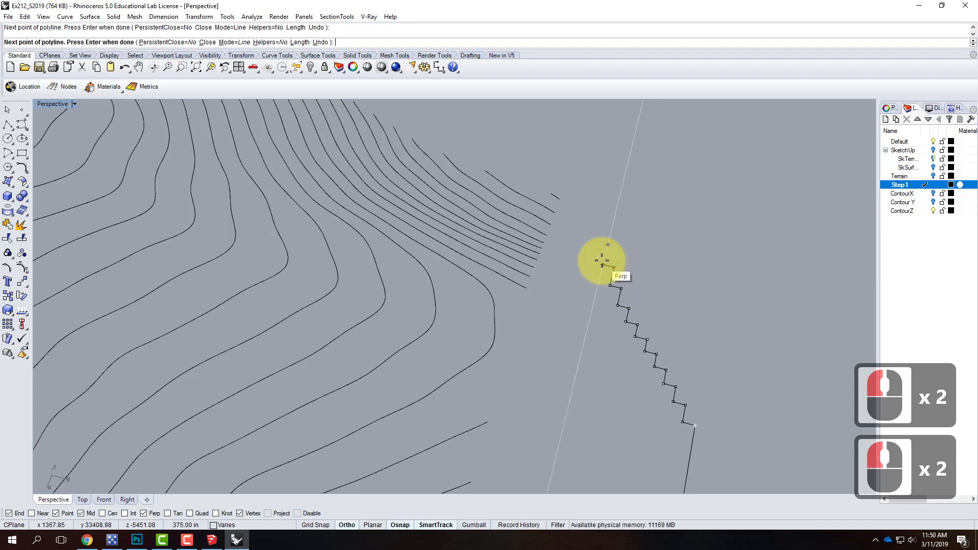
{"action": "left_click", "coordinate": [604, 248]}
{"action": "key", "text": "Return"}
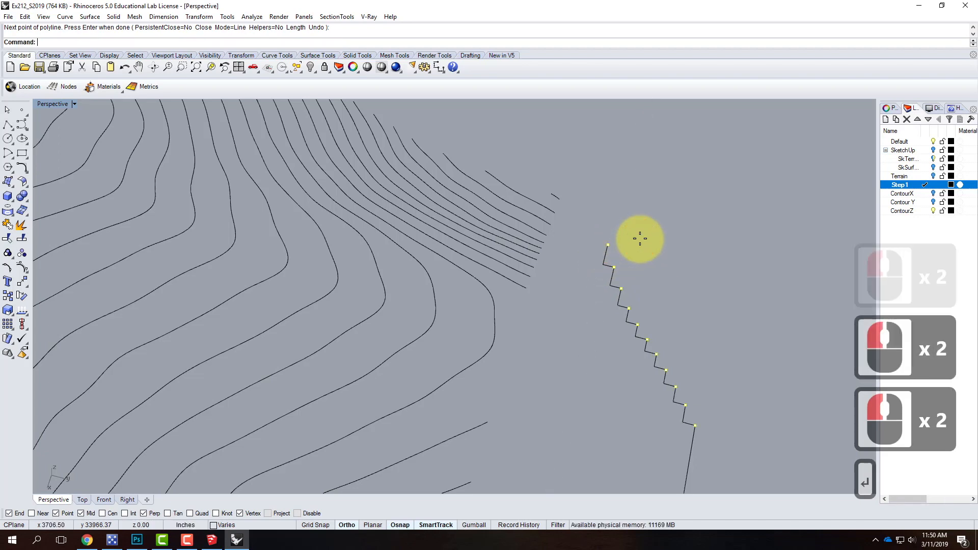
Step: Add the stepped polyline to the selected points and rotate them in 3D upright about the horizontal edge axis from the lowest corner point
{"action": "scroll", "coordinate": [609, 158], "scroll_direction": "down", "scroll_amount": 4}
{"action": "scroll", "coordinate": [609, 161], "scroll_direction": "down", "scroll_amount": 2}
{"action": "right_click_drag", "start_coordinate": [486, 324], "coordinate": [594, 280]}
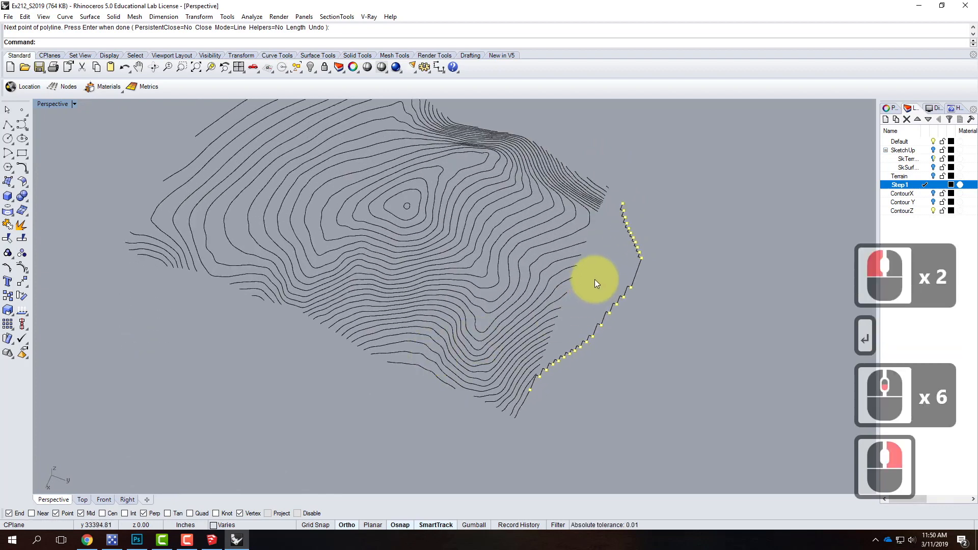
{"action": "left_click", "coordinate": [637, 269], "text": "shift"}
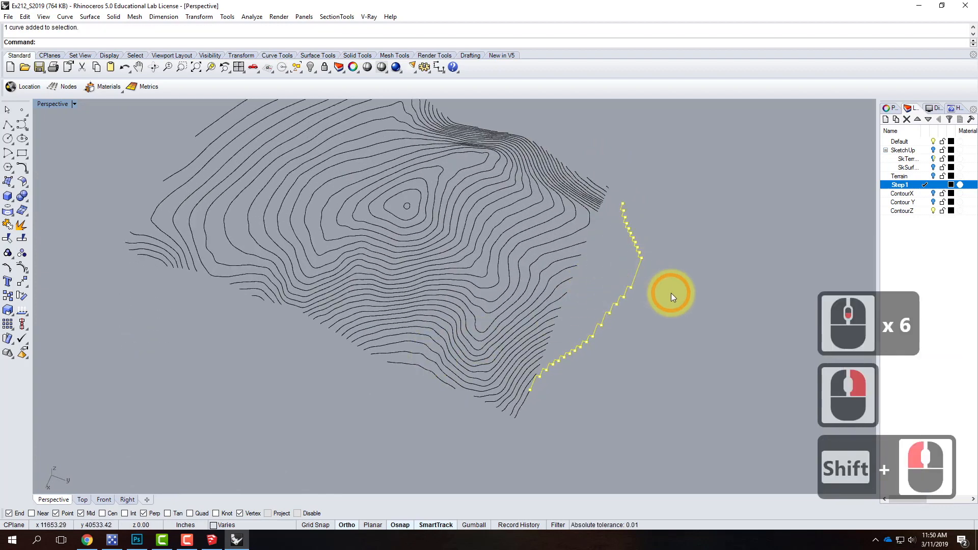
{"action": "left_click", "coordinate": [198, 16]}
{"action": "left_click", "coordinate": [214, 62]}
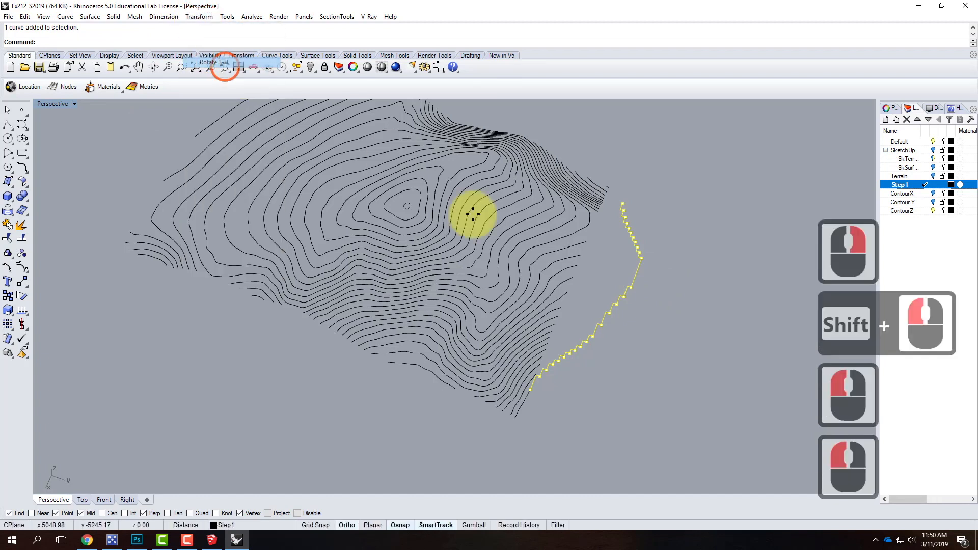
{"action": "left_click", "coordinate": [532, 391]}
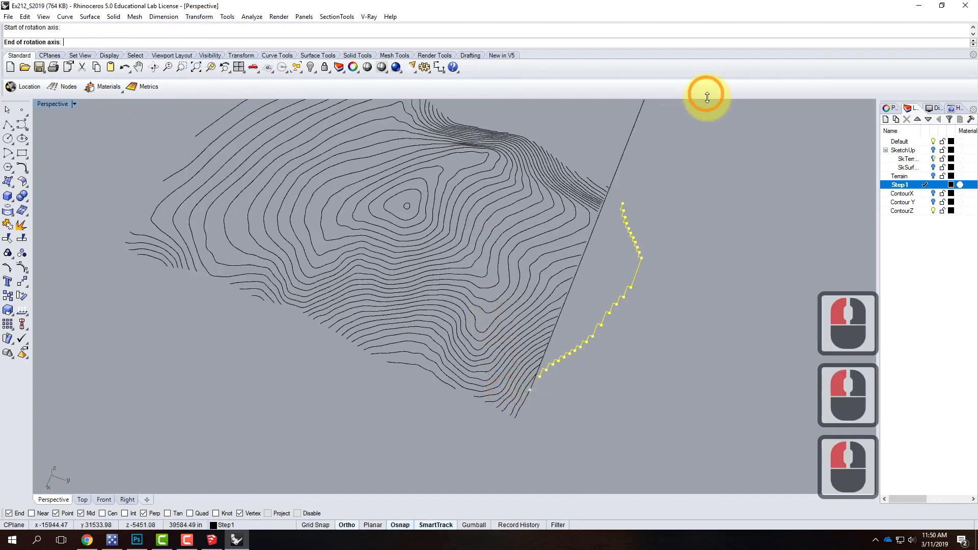
{"action": "left_click", "coordinate": [677, 162]}
{"action": "left_click", "coordinate": [749, 415]}
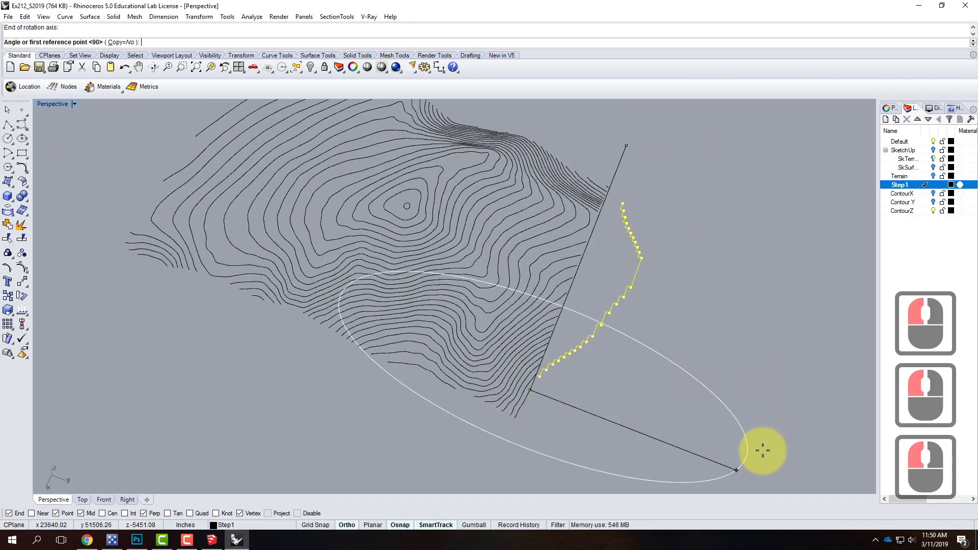
{"action": "left_click", "coordinate": [736, 292]}
Step: Inspect how the upright stepped profile meets the contour ends along the terrain edge, and deselect it
{"action": "right_click_drag", "start_coordinate": [737, 427], "coordinate": [641, 332]}
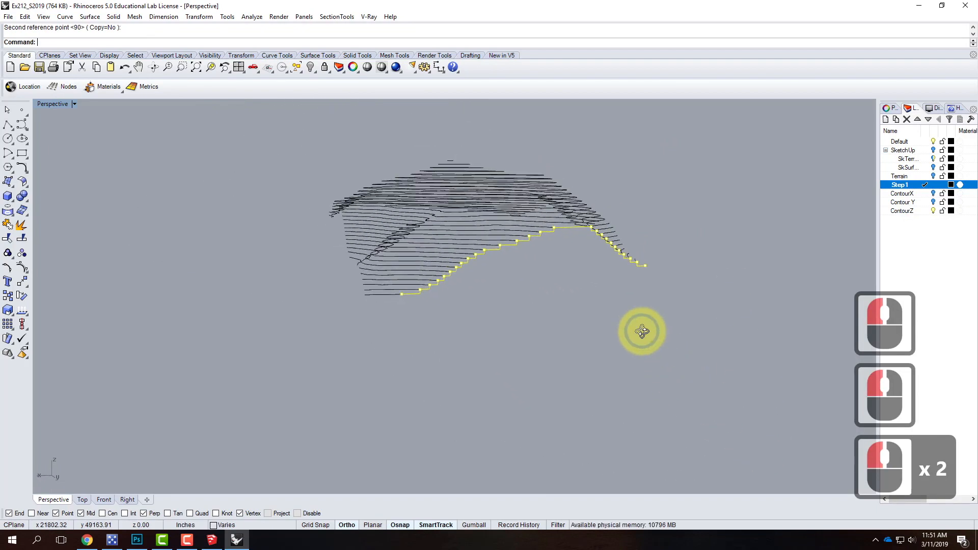
{"action": "scroll", "coordinate": [550, 265], "scroll_direction": "up", "scroll_amount": 3}
{"action": "right_click_drag", "start_coordinate": [498, 280], "coordinate": [563, 306]}
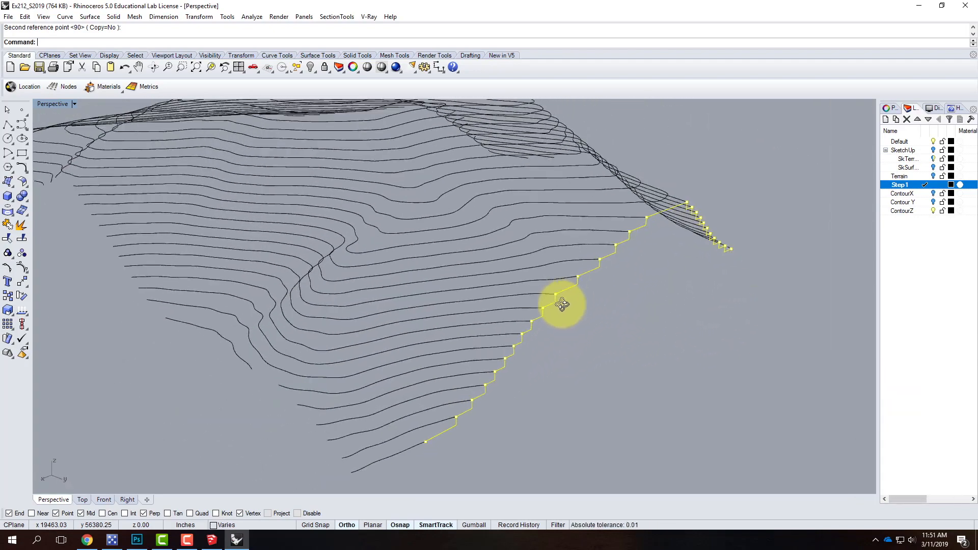
{"action": "left_click", "coordinate": [593, 380]}
{"action": "left_click", "coordinate": [572, 239]}
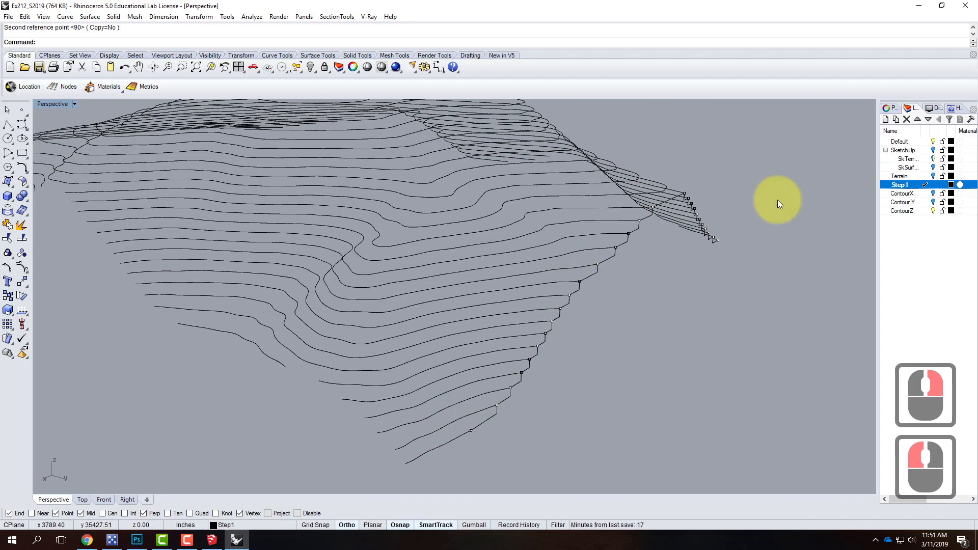
{"action": "left_click", "coordinate": [699, 243]}
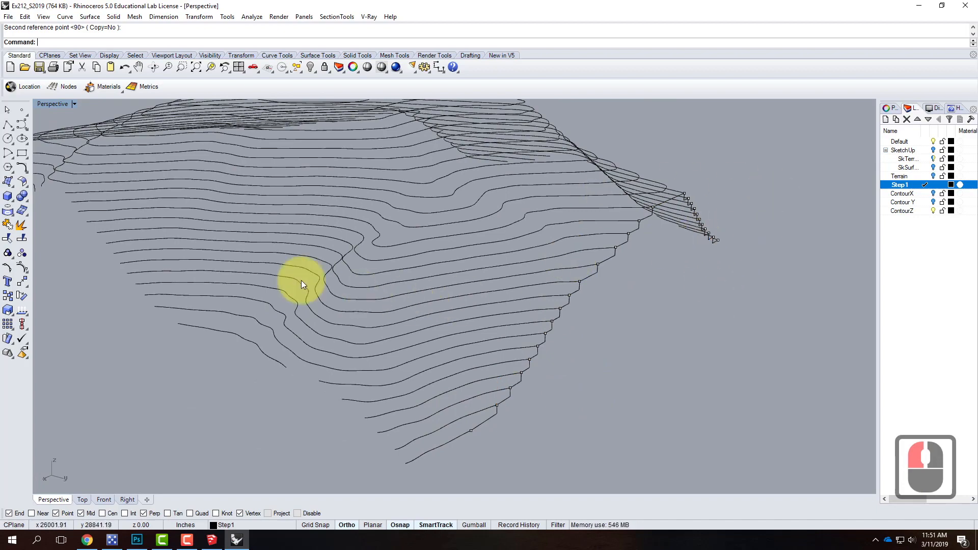
Step: Sketch a trial polyline on the default ground plane in front of the terrain, and delete it
{"action": "right_click_drag", "start_coordinate": [215, 288], "coordinate": [389, 279]}
{"action": "scroll", "coordinate": [500, 285], "scroll_direction": "down", "scroll_amount": 3}
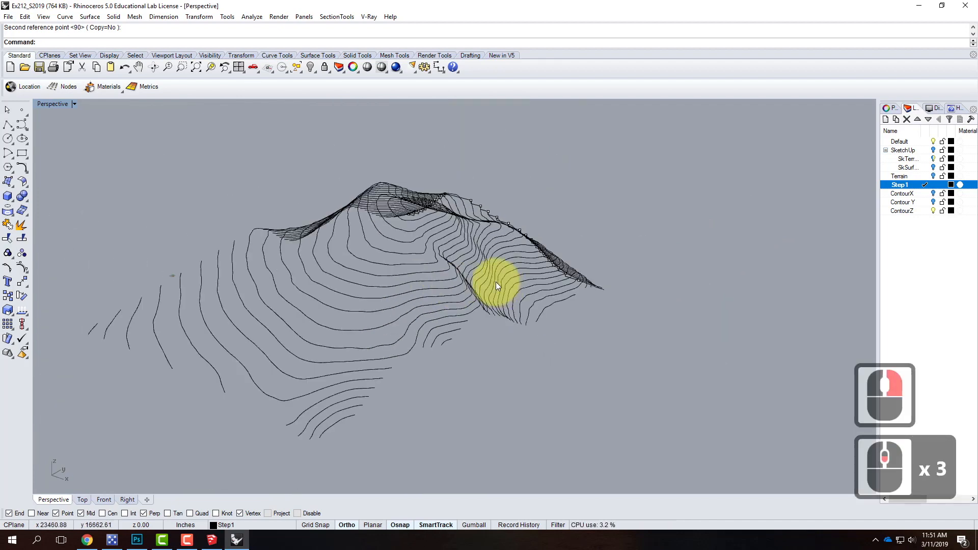
{"action": "right_click_drag", "start_coordinate": [495, 340], "coordinate": [393, 335]}
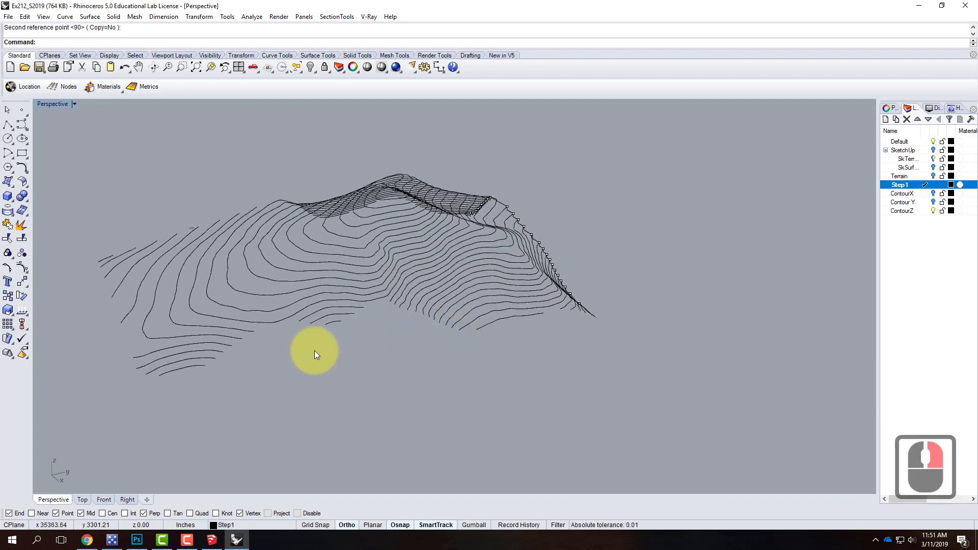
{"action": "left_click", "coordinate": [6, 129]}
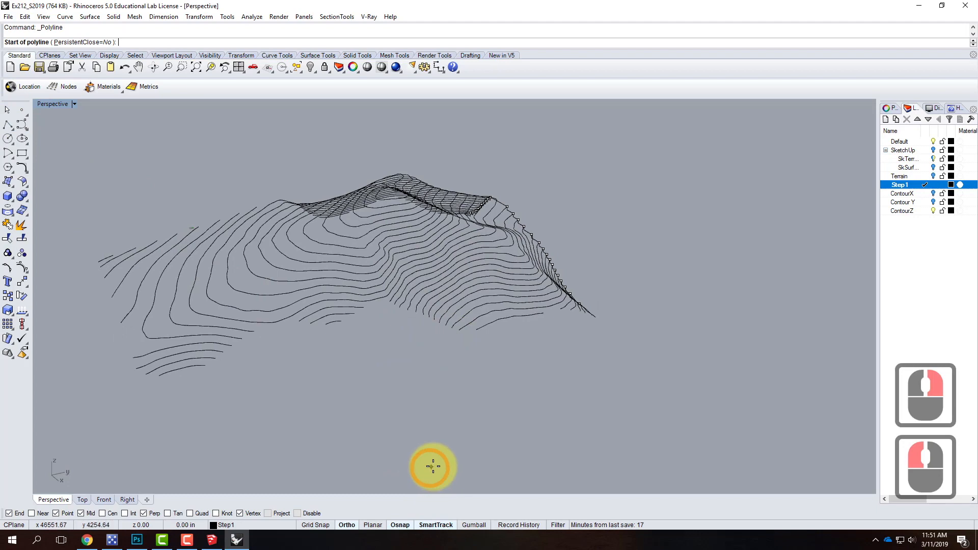
{"action": "left_click", "coordinate": [437, 448]}
{"action": "left_click", "coordinate": [406, 411]}
{"action": "left_click", "coordinate": [518, 406]}
{"action": "left_click", "coordinate": [550, 459]}
{"action": "left_click", "coordinate": [495, 450]}
{"action": "left_click", "coordinate": [485, 437]}
{"action": "key", "text": "Return"}
{"action": "right_click_drag", "start_coordinate": [608, 447], "coordinate": [582, 430]}
{"action": "left_click", "coordinate": [362, 370]}
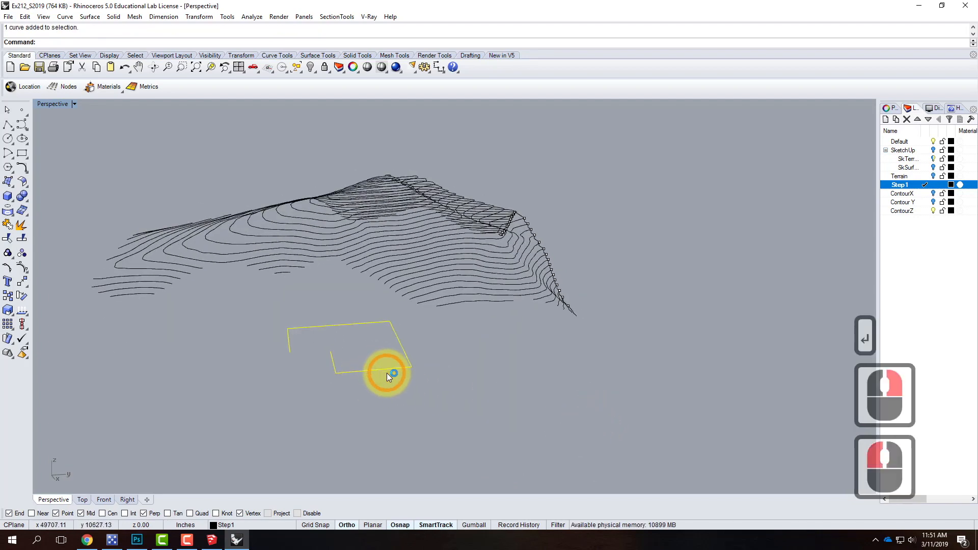
{"action": "key", "text": "Delete"}
Step: Set a three-point construction plane with its origin at the lowest contour's end, standing upright along the terrain's other edge
{"action": "right_click_drag", "start_coordinate": [192, 375], "coordinate": [269, 371]}
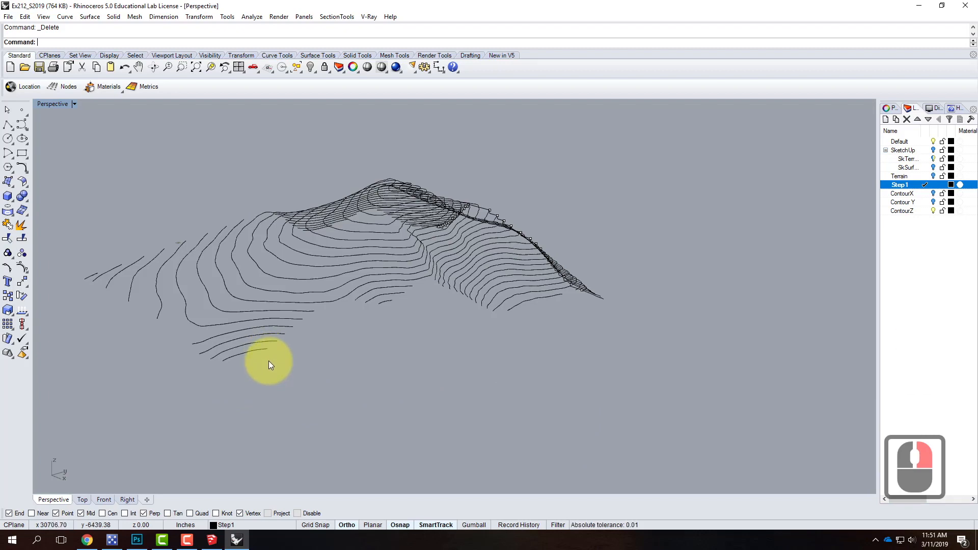
{"action": "right_click_drag", "start_coordinate": [239, 331], "coordinate": [203, 253]}
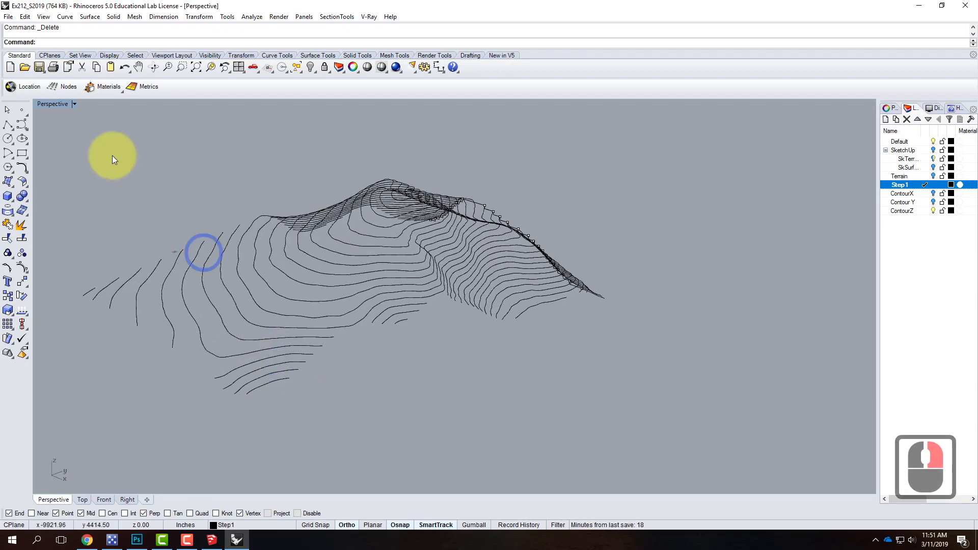
{"action": "left_click", "coordinate": [74, 104]}
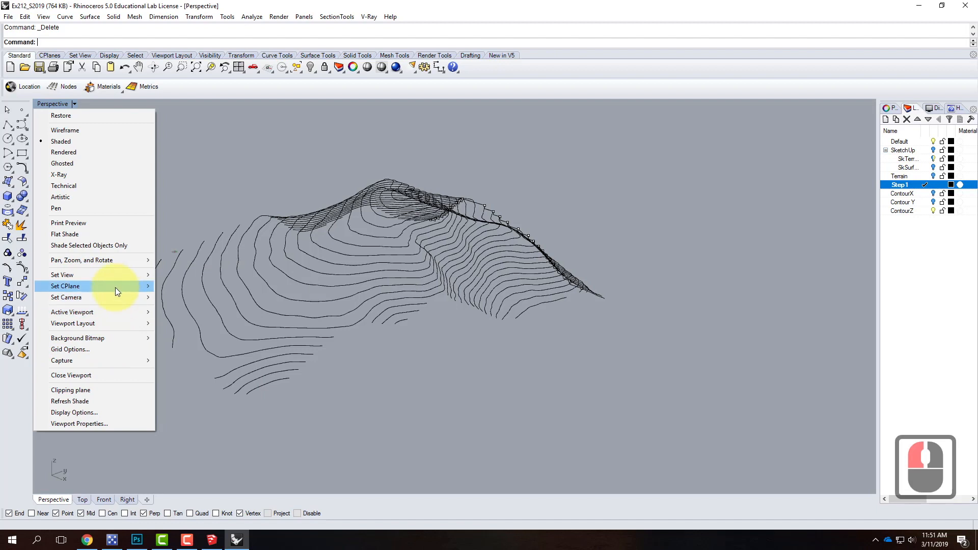
{"action": "mouse_move", "coordinate": [115, 287]}
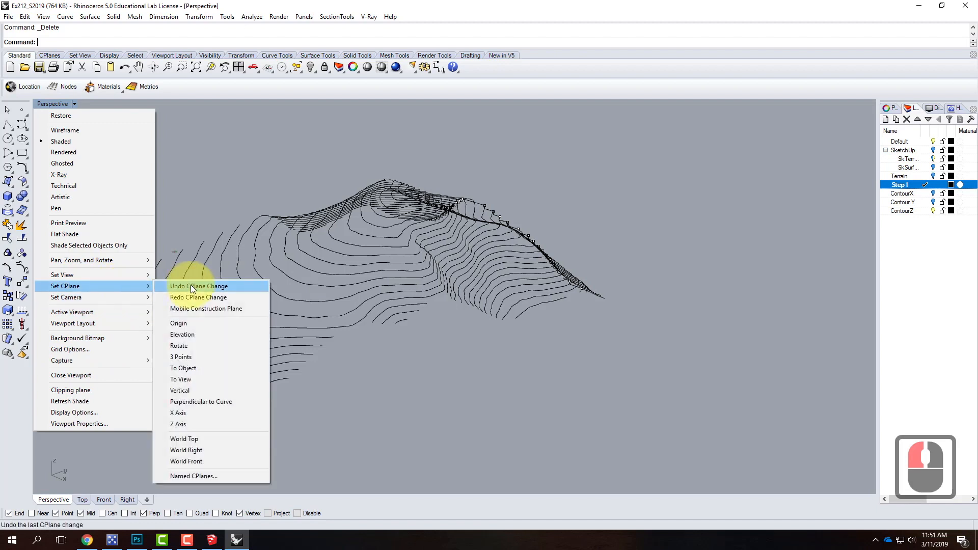
{"action": "left_click", "coordinate": [199, 357]}
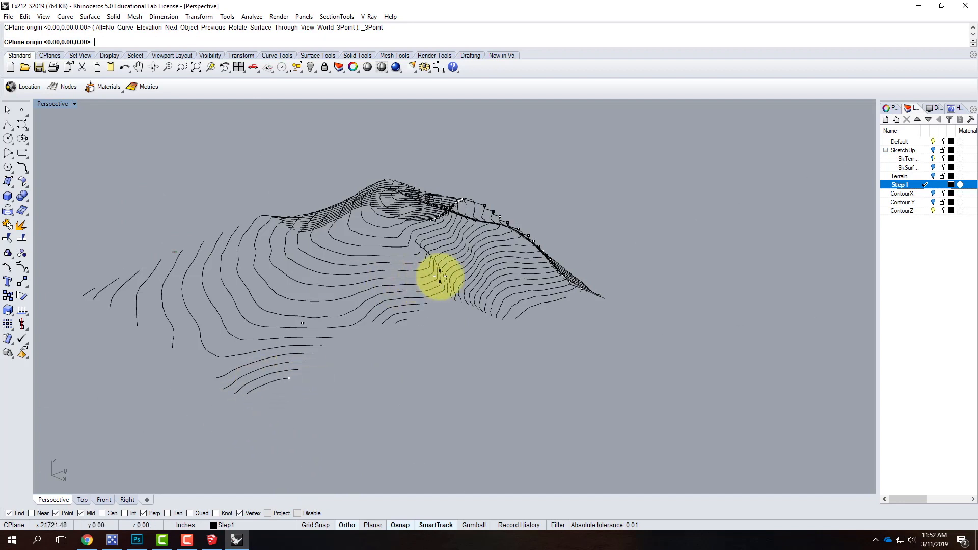
{"action": "left_click", "coordinate": [288, 378]}
{"action": "scroll", "coordinate": [306, 381], "scroll_direction": "up", "scroll_amount": 4}
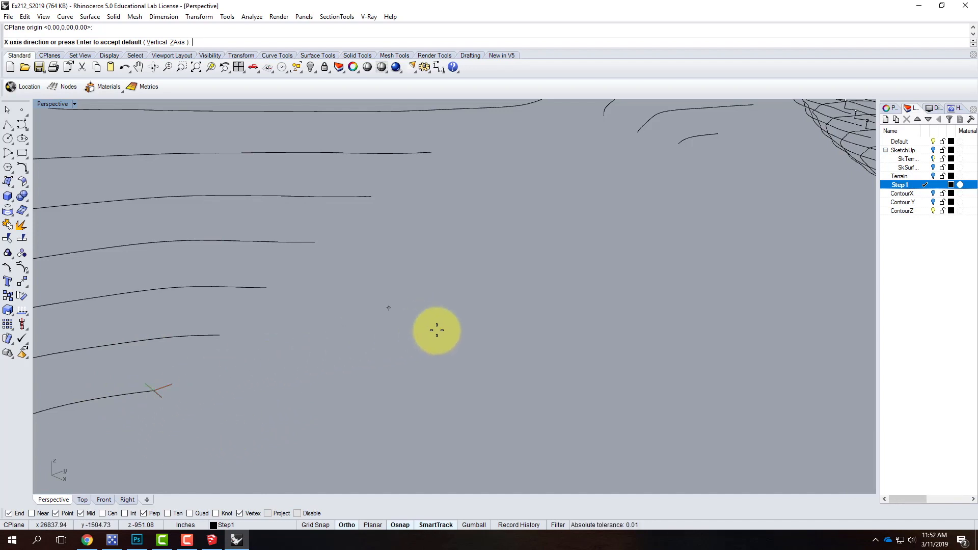
{"action": "left_click", "coordinate": [127, 315]}
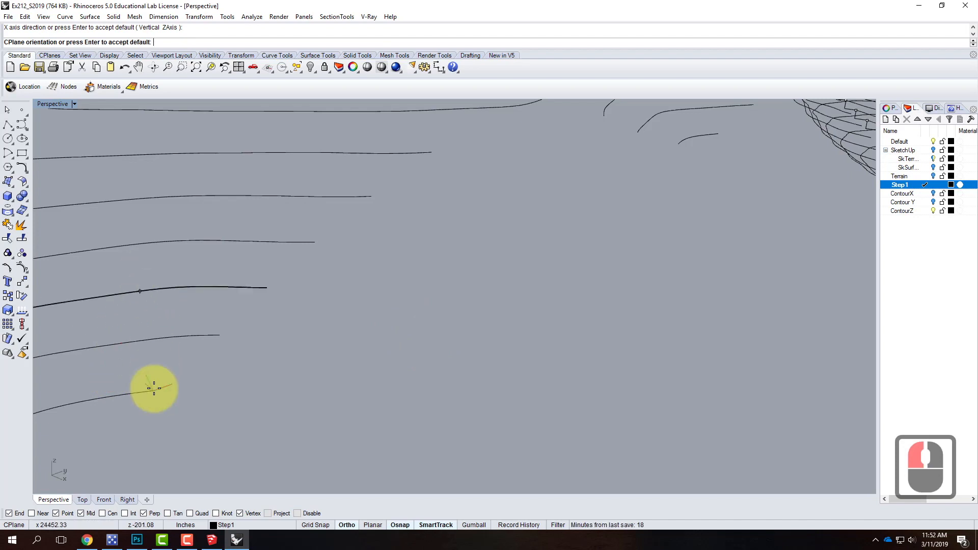
Step: Set the grid line count to 2000 for all viewports to enlarge the construction plane's grid
{"action": "double_click", "coordinate": [53, 104]}
{"action": "left_click", "coordinate": [234, 421]}
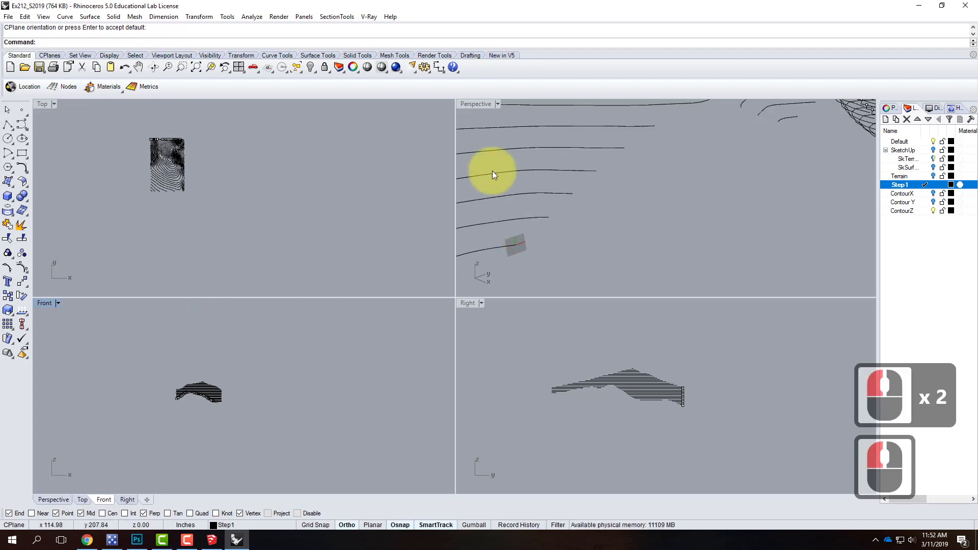
{"action": "double_click", "coordinate": [479, 104]}
{"action": "scroll", "coordinate": [162, 423], "scroll_direction": "up", "scroll_amount": 2}
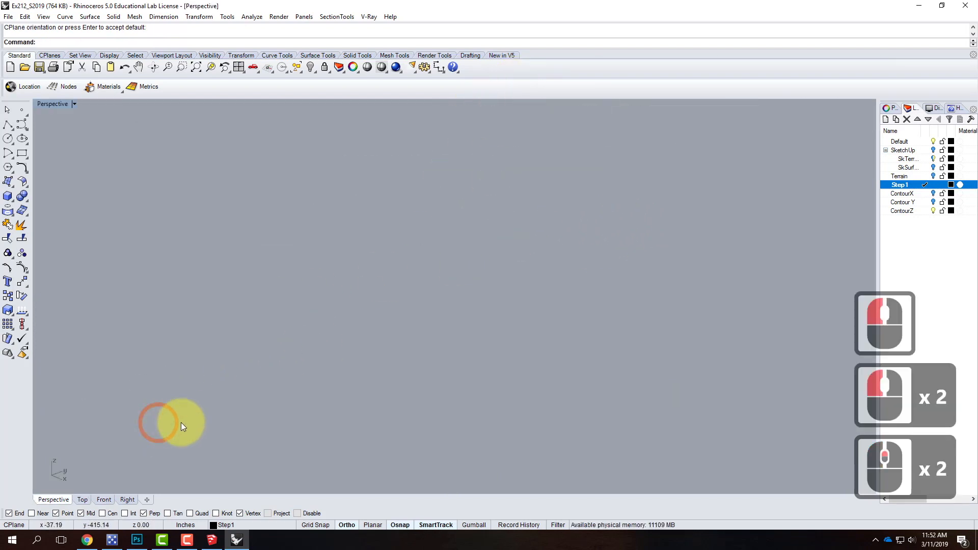
{"action": "scroll", "coordinate": [292, 415], "scroll_direction": "down", "scroll_amount": 1}
{"action": "scroll", "coordinate": [367, 393], "scroll_direction": "down", "scroll_amount": 1}
{"action": "mouse_move", "coordinate": [433, 396]}
{"action": "right_mouse_down"}
{"action": "mouse_move", "coordinate": [420, 392]}
{"action": "mouse_move", "coordinate": [428, 389]}
{"action": "right_mouse_up"}
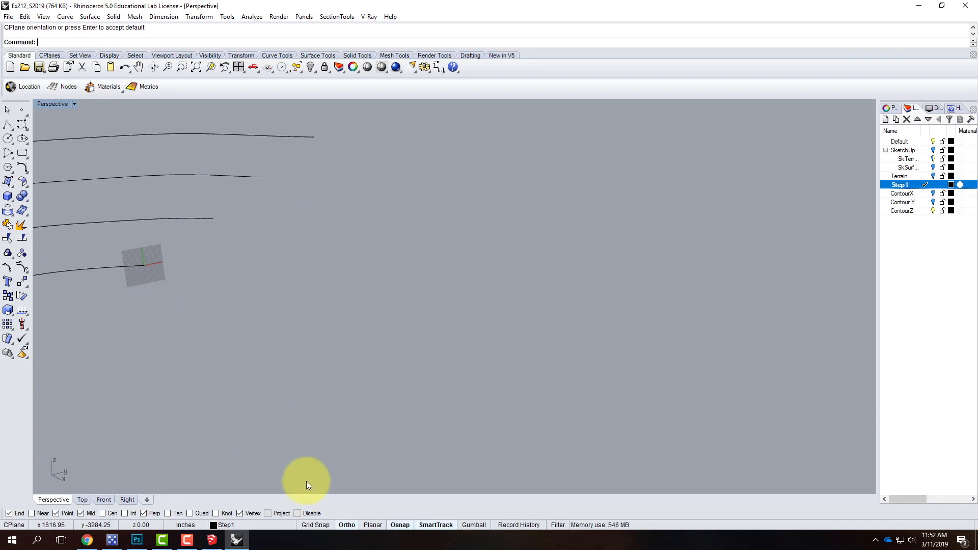
{"action": "right_click", "coordinate": [316, 523]}
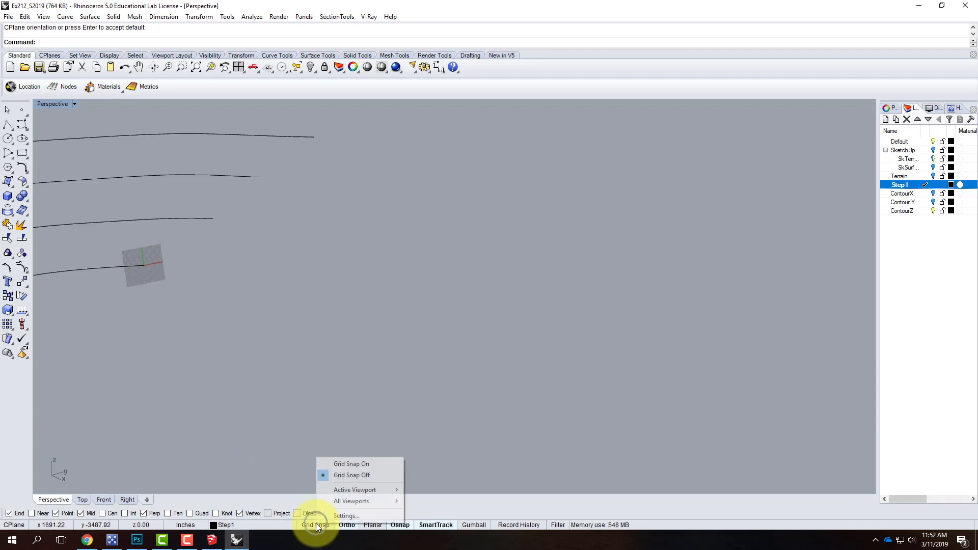
{"action": "left_click", "coordinate": [346, 516]}
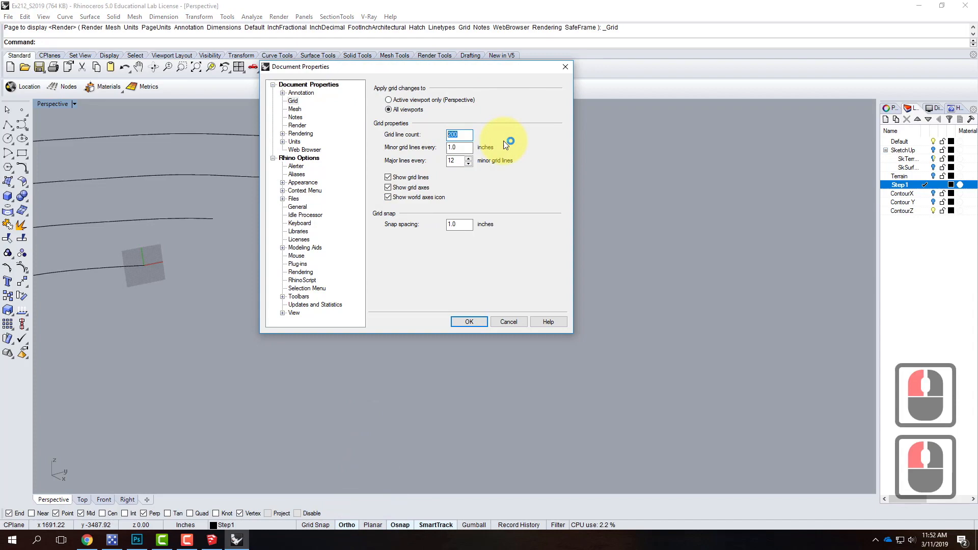
{"action": "type", "text": "2000"}
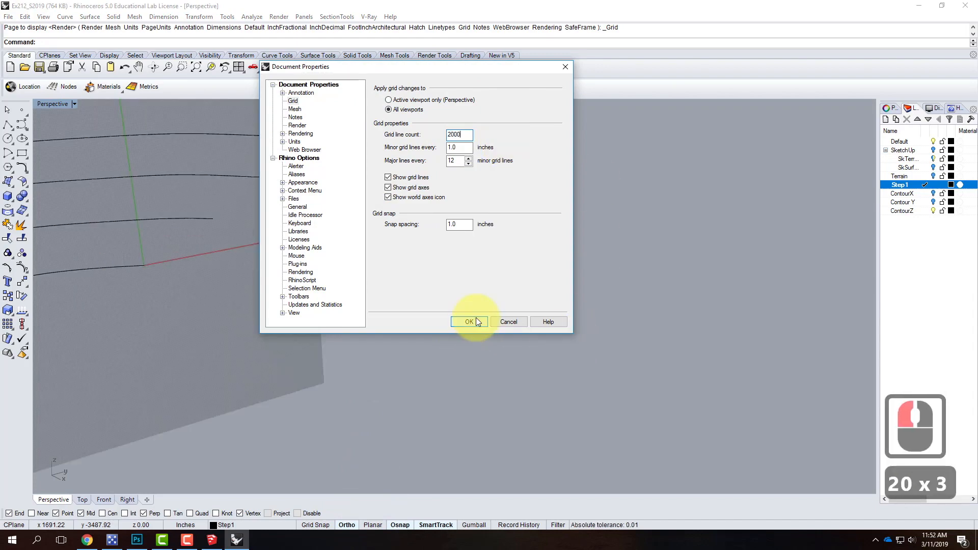
{"action": "left_click", "coordinate": [476, 322]}
Step: Start a polyline at the construction plane's origin and trace three rising right-angled steps through the lowest contour ends
{"action": "scroll", "coordinate": [461, 392], "scroll_direction": "down", "scroll_amount": 2}
{"action": "mouse_move", "coordinate": [488, 410]}
{"action": "right_mouse_down"}
{"action": "mouse_move", "coordinate": [445, 395]}
{"action": "mouse_move", "coordinate": [537, 413]}
{"action": "mouse_move", "coordinate": [482, 407]}
{"action": "right_mouse_up"}
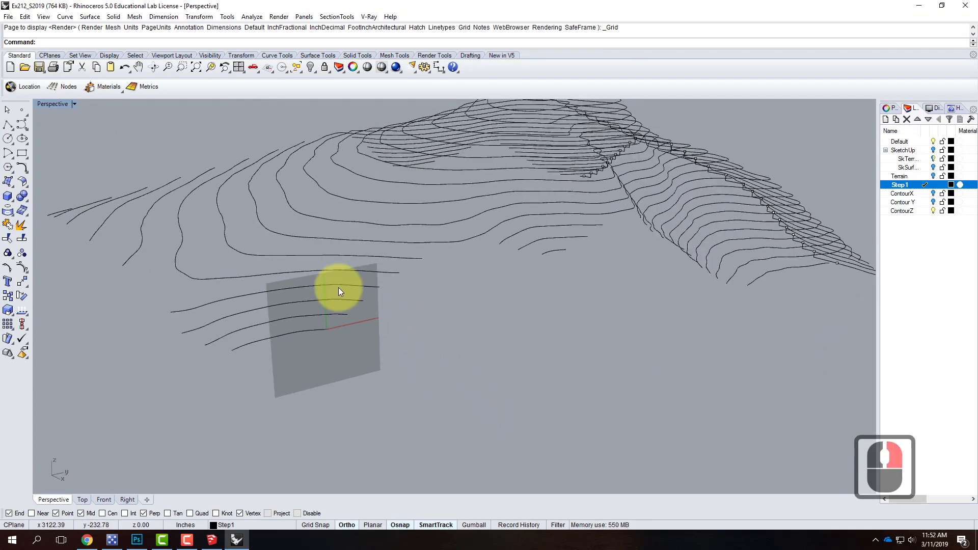
{"action": "left_click", "coordinate": [8, 124]}
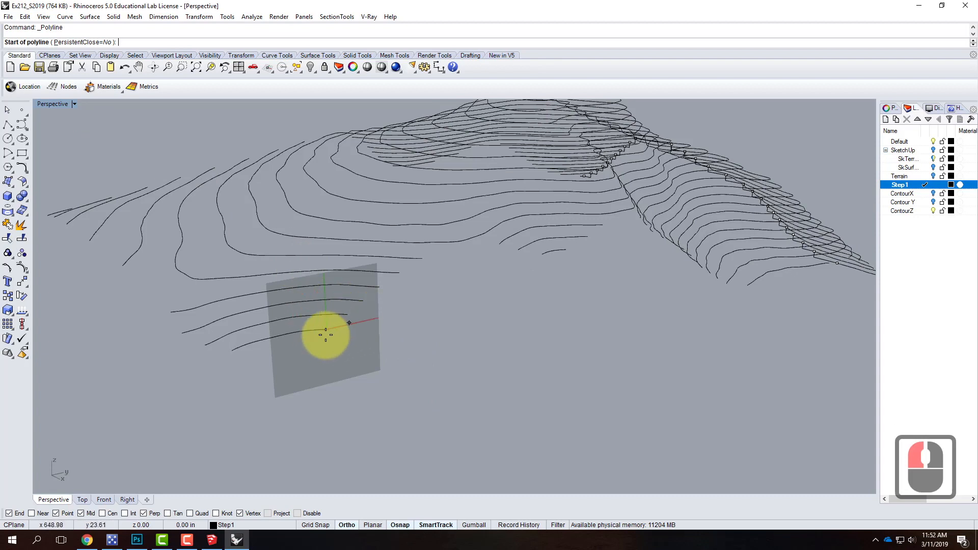
{"action": "left_click", "coordinate": [328, 334]}
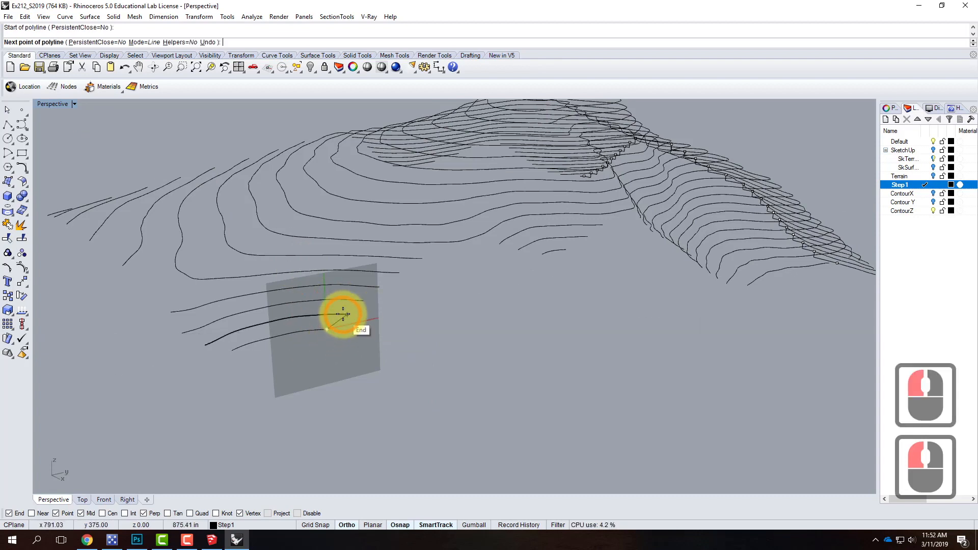
{"action": "left_click", "coordinate": [346, 324]}
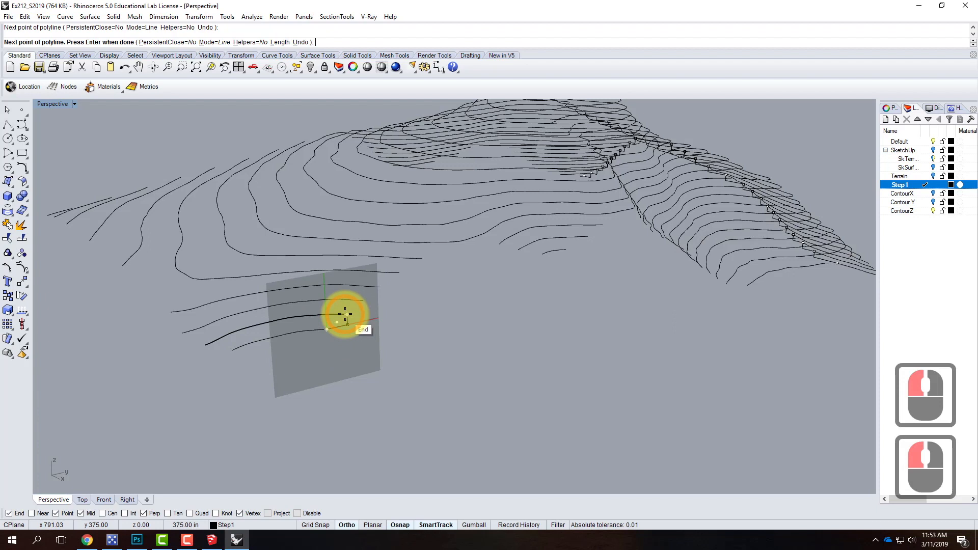
{"action": "left_click", "coordinate": [348, 315]}
{"action": "left_click", "coordinate": [363, 310]}
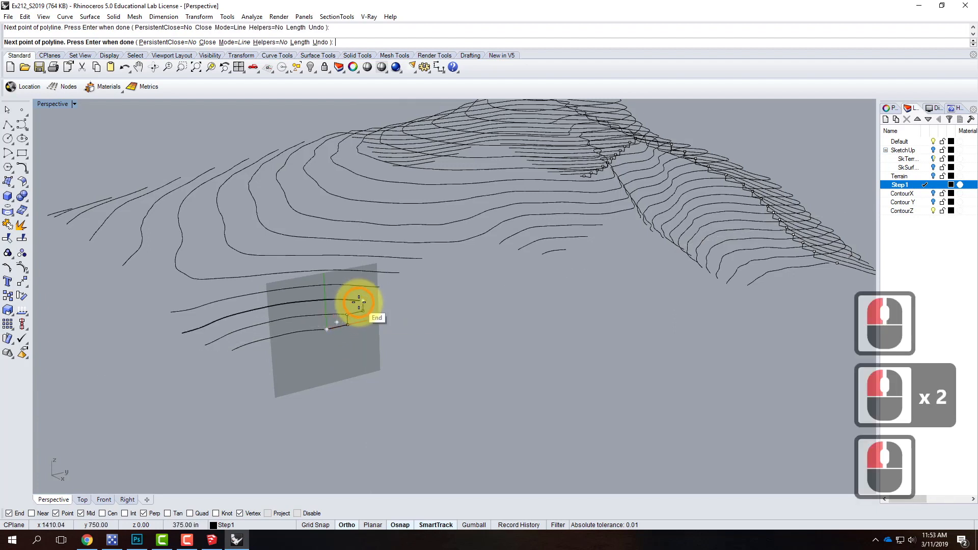
{"action": "left_click", "coordinate": [379, 288]}
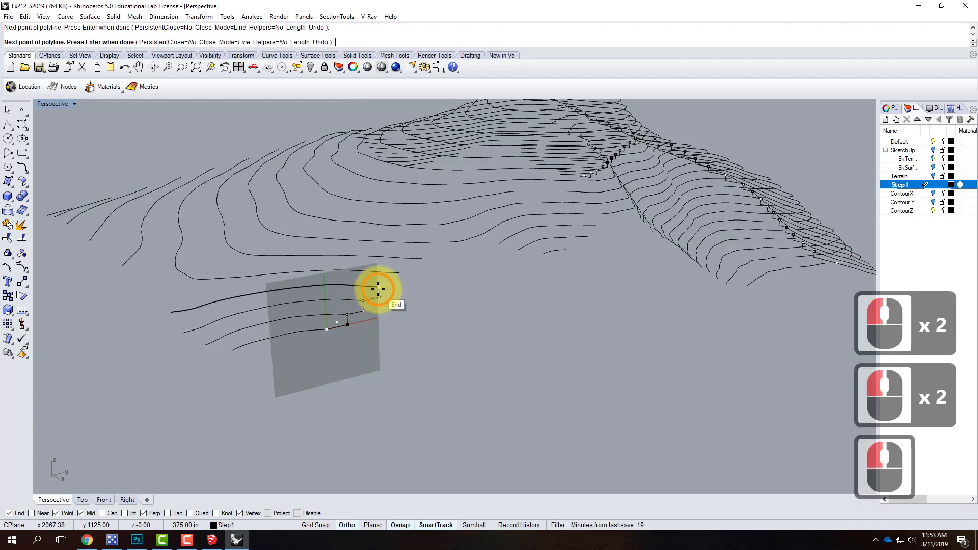
Step: Continue the polyline up two more right-angled steps and along the long run to the next end of the same contour
{"action": "left_click", "coordinate": [396, 283]}
{"action": "left_click", "coordinate": [398, 273]}
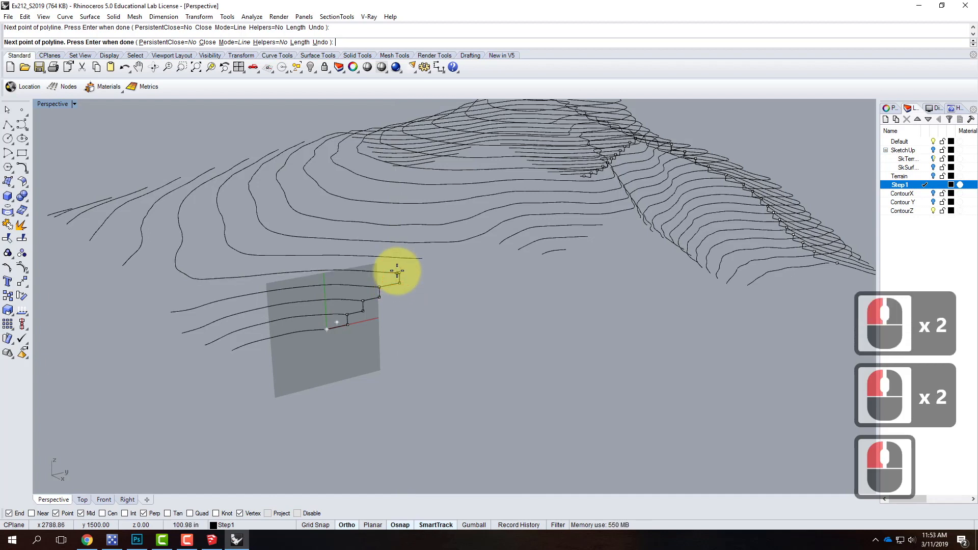
{"action": "left_click", "coordinate": [422, 269]}
{"action": "left_click", "coordinate": [421, 258]}
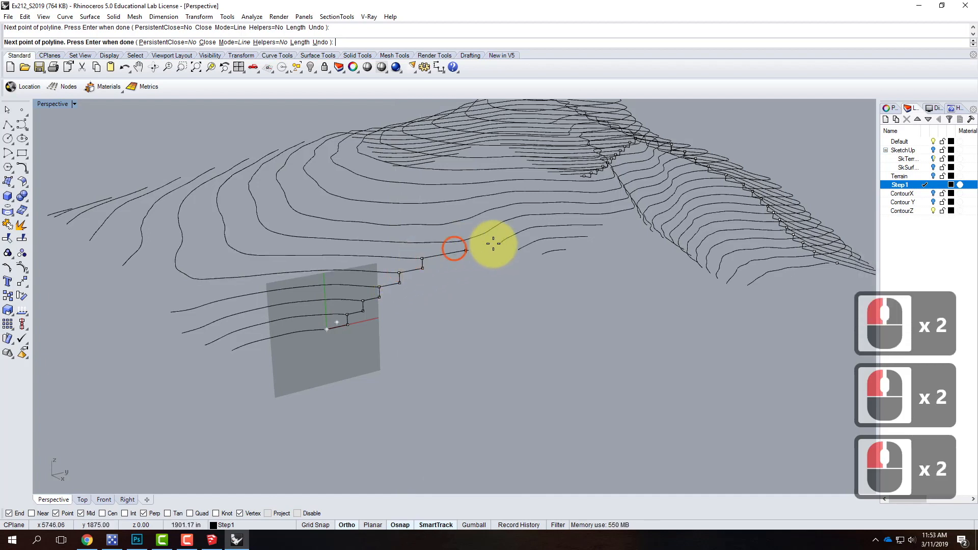
{"action": "left_click", "coordinate": [498, 243]}
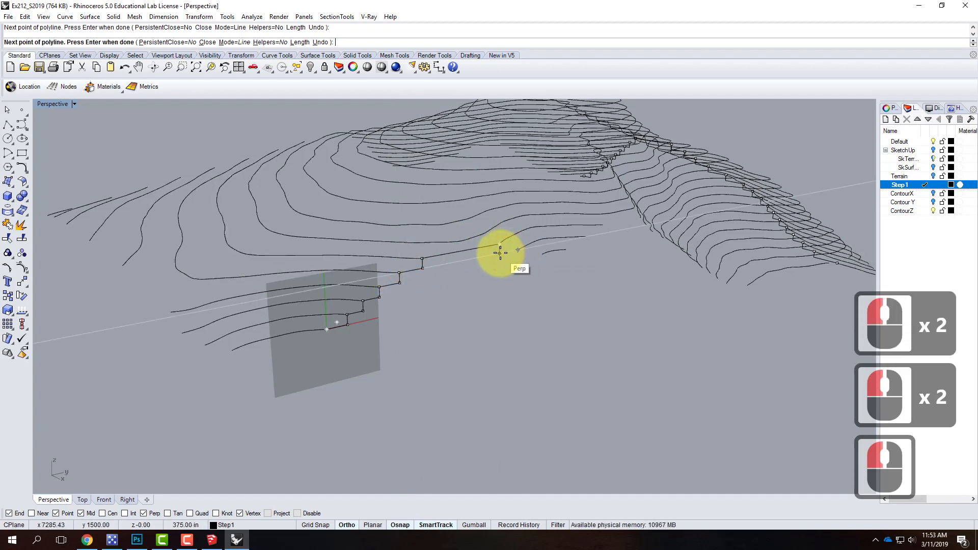
Step: Trace two descending right-angled steps through the contour ends down to the start of the short lowest contour
{"action": "left_click", "coordinate": [500, 253]}
{"action": "left_click", "coordinate": [515, 250]}
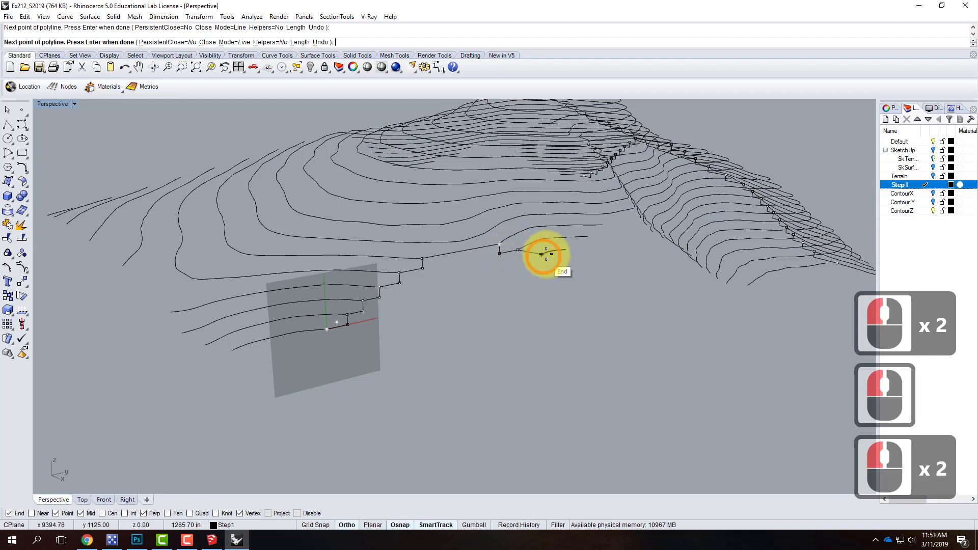
{"action": "left_click", "coordinate": [517, 259]}
{"action": "left_click", "coordinate": [541, 254]}
{"action": "right_click_drag", "start_coordinate": [584, 297], "coordinate": [472, 341]}
{"action": "scroll", "coordinate": [382, 299], "scroll_direction": "up", "scroll_amount": 3}
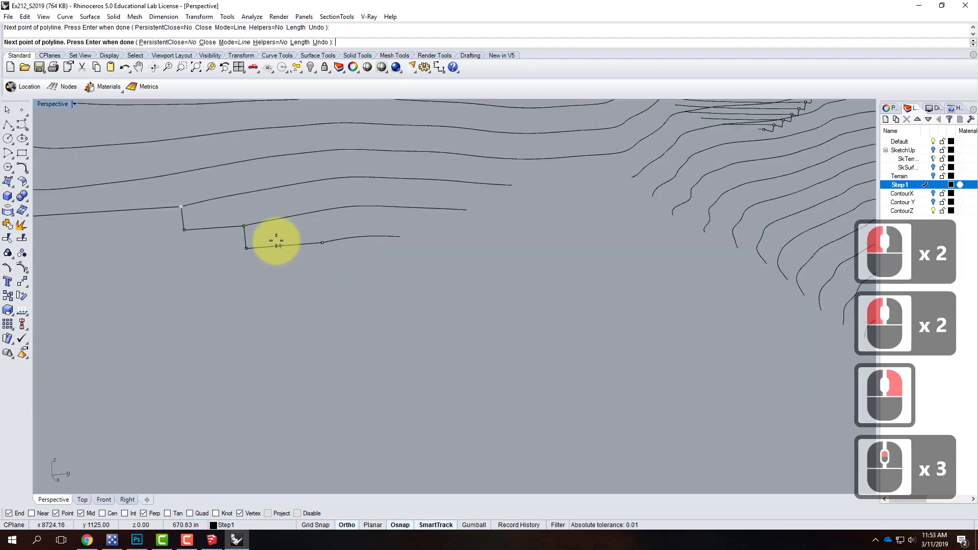
{"action": "left_click", "coordinate": [246, 248]}
{"action": "left_click", "coordinate": [322, 242]}
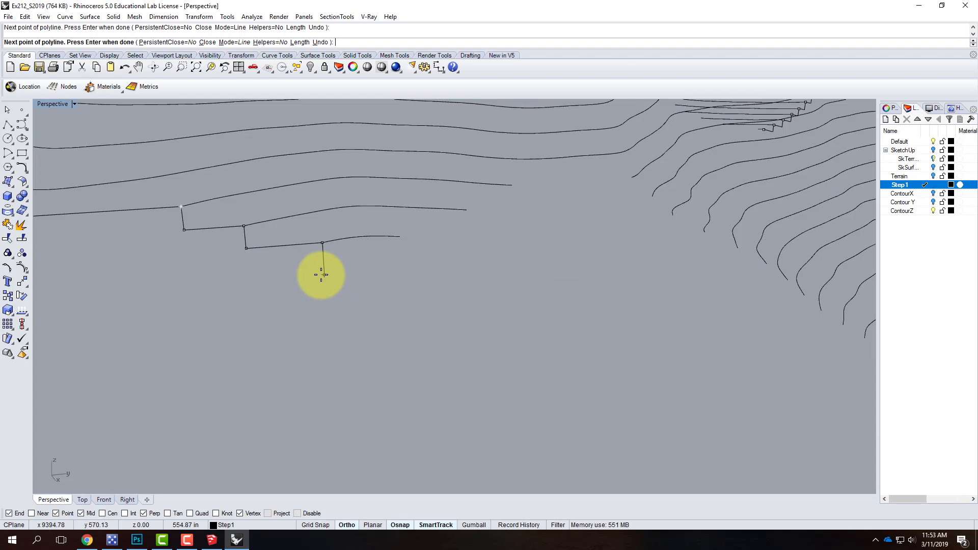
Step: Drop the polyline 31.25' below the short contour, run it level underneath, and rise to that contour's far end
{"action": "type", "text": "31.25'"}
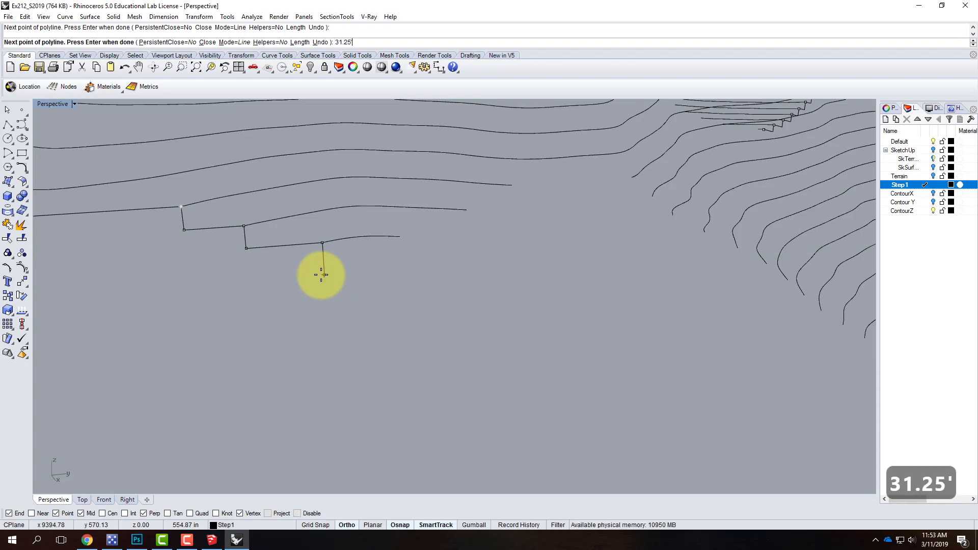
{"action": "key", "text": "Return"}
{"action": "left_click", "coordinate": [322, 282]}
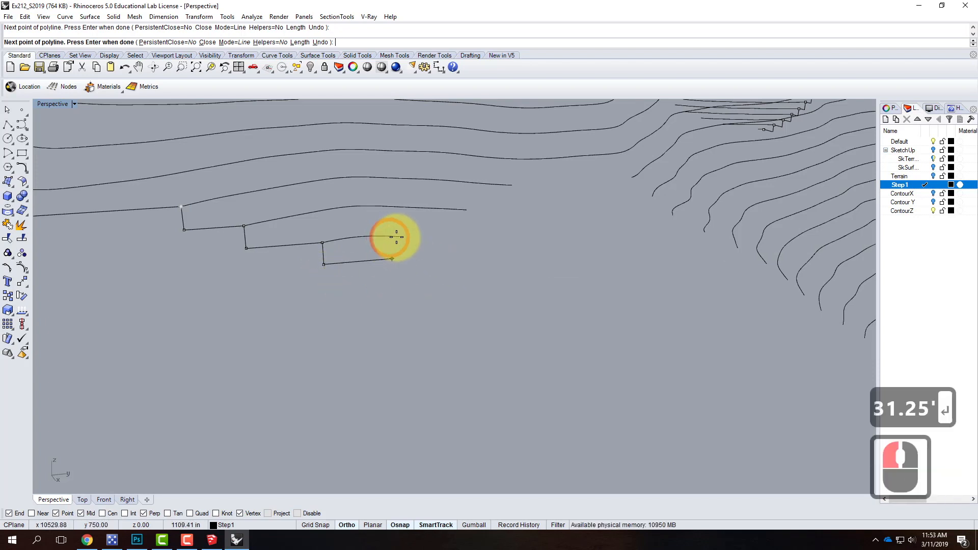
{"action": "left_click", "coordinate": [400, 259]}
{"action": "left_click", "coordinate": [400, 237]}
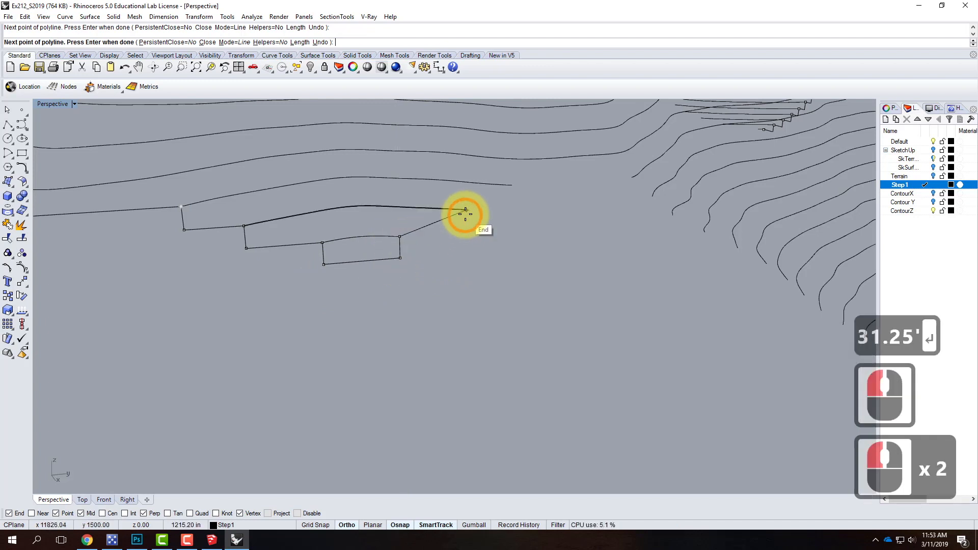
Step: Trace two rising right-angled steps through the next contour ends and the long level run to the following end point
{"action": "left_click", "coordinate": [466, 232]}
{"action": "left_click", "coordinate": [465, 211]}
{"action": "left_click", "coordinate": [510, 196]}
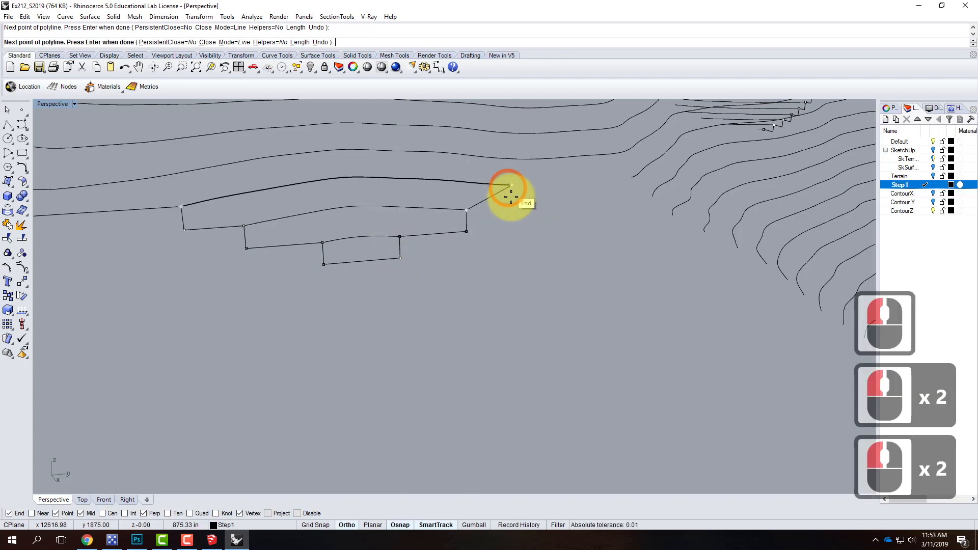
{"action": "left_click", "coordinate": [514, 181]}
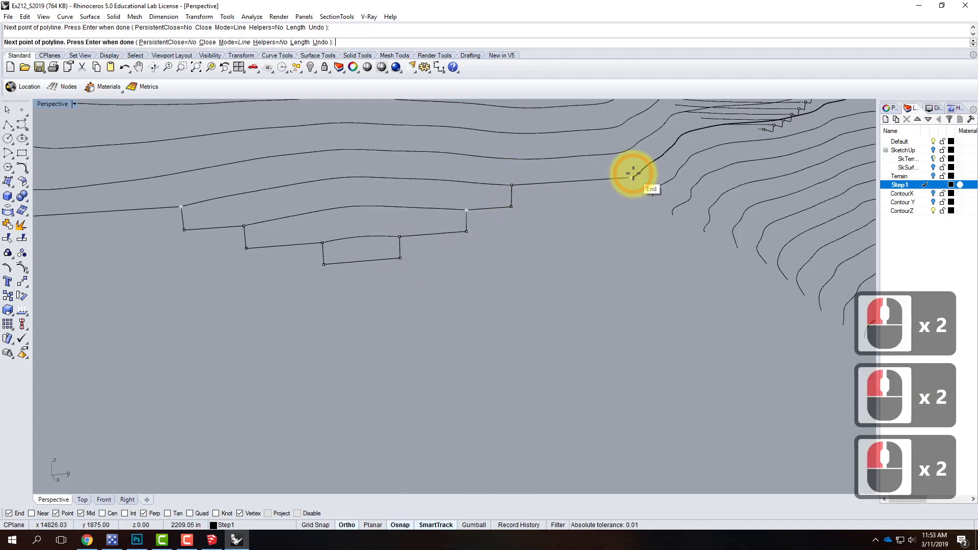
{"action": "left_click", "coordinate": [633, 175]}
{"action": "scroll", "coordinate": [437, 197], "scroll_direction": "down", "scroll_amount": 4}
{"action": "scroll", "coordinate": [218, 201], "scroll_direction": "up", "scroll_amount": 3}
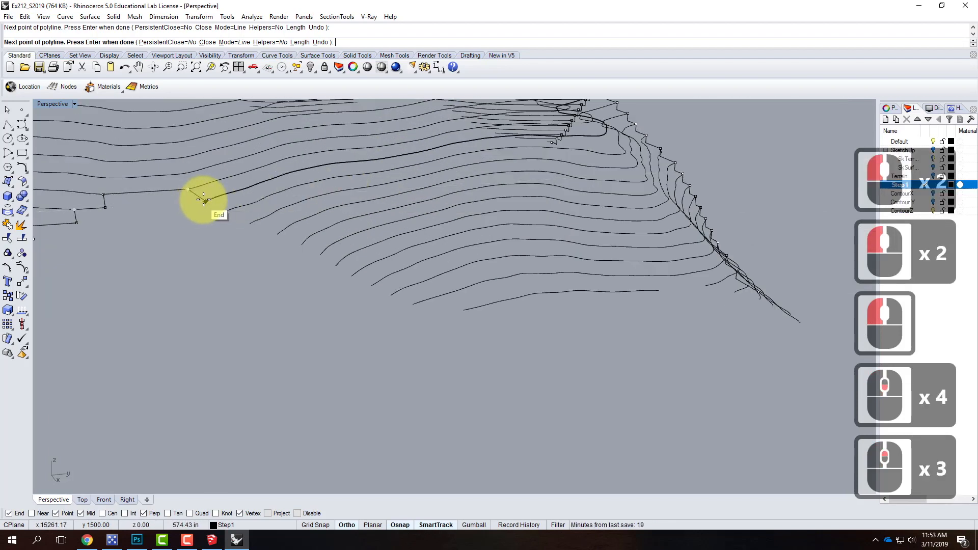
Step: Trace four descending right-angled steps of the polyline from the end of the long level run through the next contour ends
{"action": "left_click", "coordinate": [190, 201]}
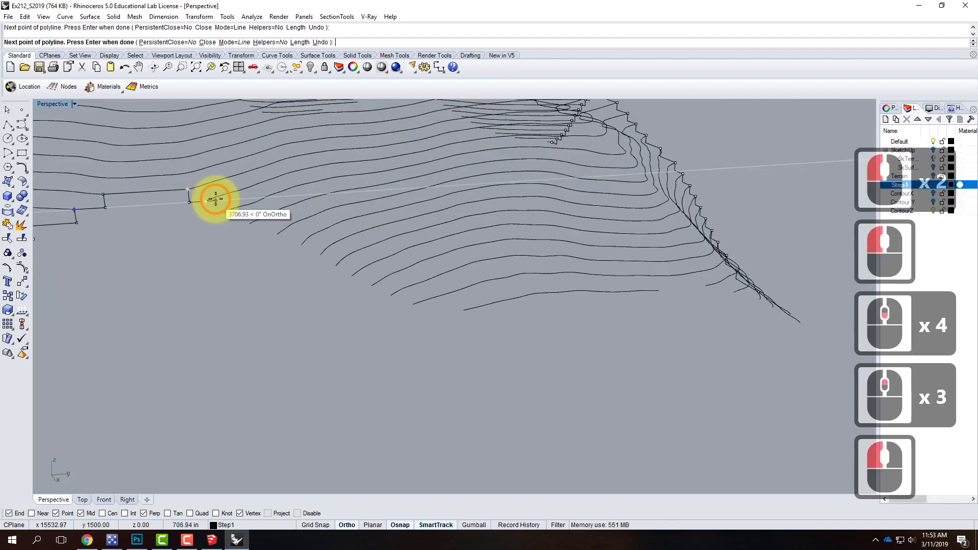
{"action": "left_click", "coordinate": [207, 202]}
{"action": "left_click", "coordinate": [205, 214]}
{"action": "left_click", "coordinate": [224, 213]}
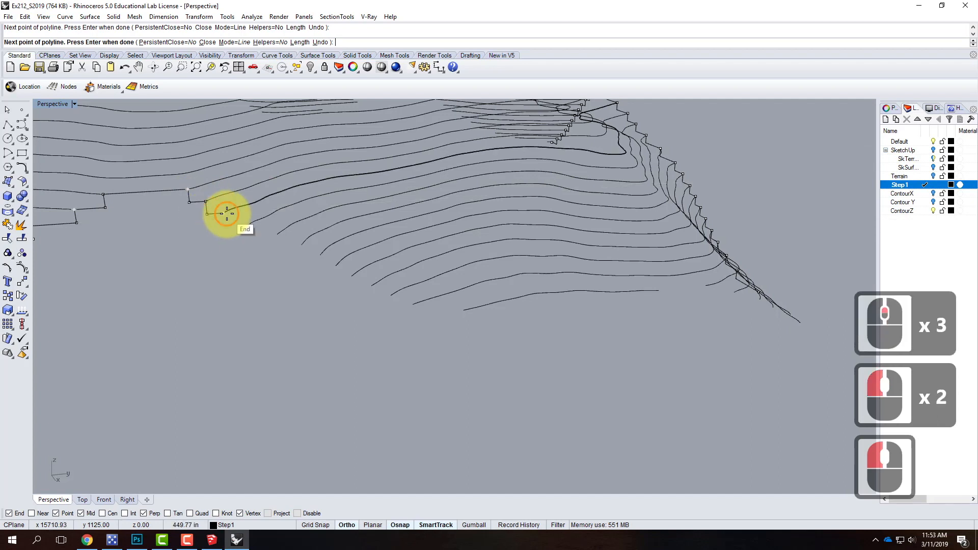
{"action": "left_click", "coordinate": [225, 226]}
{"action": "left_click", "coordinate": [249, 223]}
{"action": "left_click", "coordinate": [251, 237]}
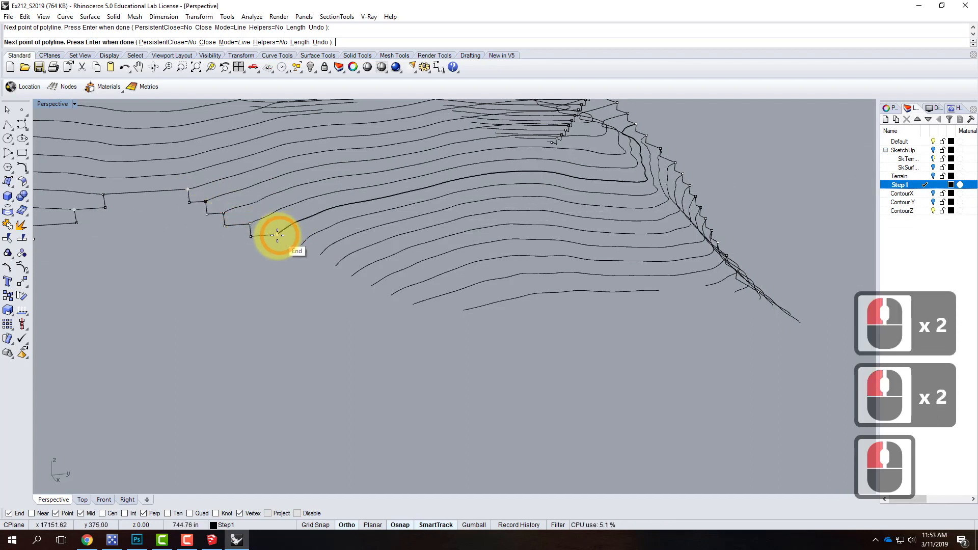
{"action": "left_click", "coordinate": [276, 235]}
Step: Continue the polyline down the middle of the slope with four more right-angled steps through the following contour ends
{"action": "left_click", "coordinate": [280, 246]}
{"action": "left_click", "coordinate": [303, 246]}
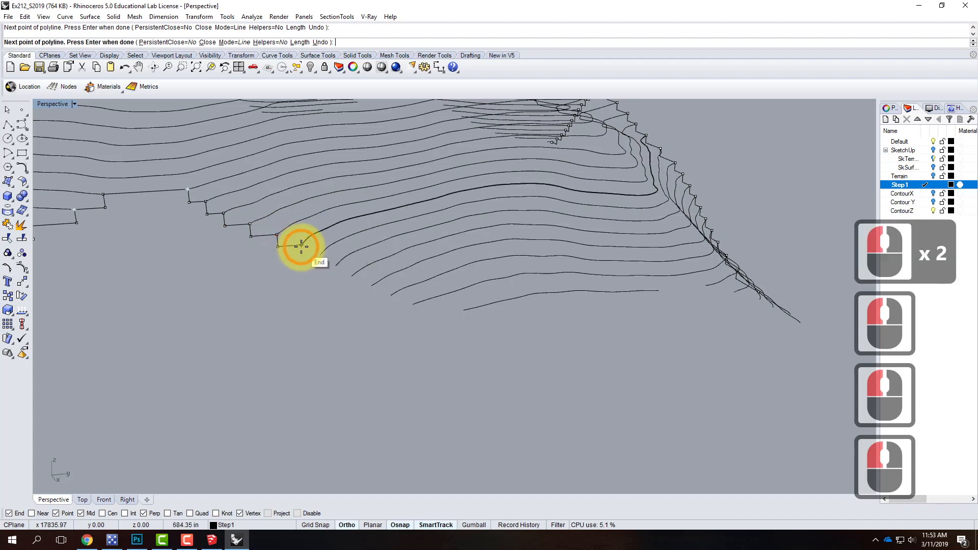
{"action": "left_click", "coordinate": [303, 256]}
{"action": "left_click", "coordinate": [318, 255]}
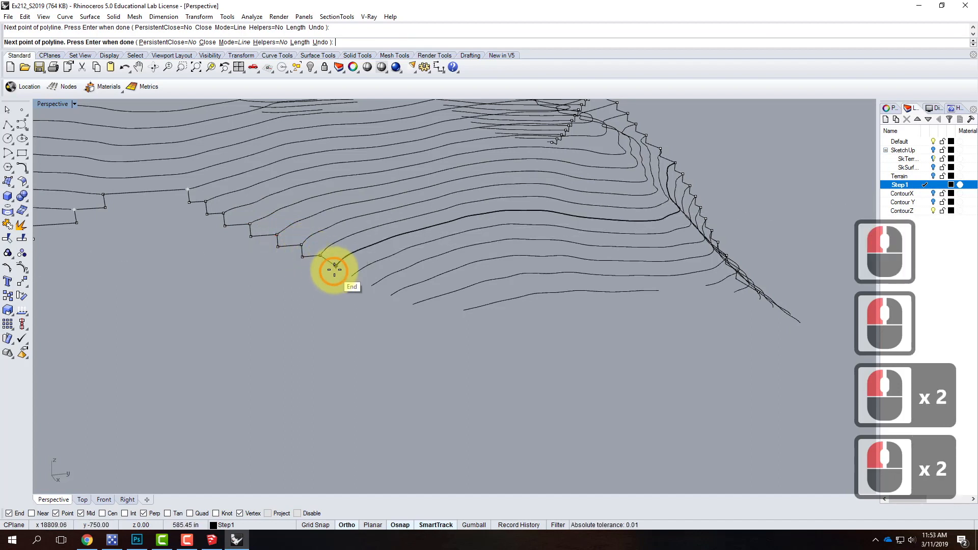
{"action": "left_click", "coordinate": [318, 268]}
{"action": "left_click", "coordinate": [330, 267]}
{"action": "left_click", "coordinate": [336, 278]}
{"action": "left_click", "coordinate": [352, 276]}
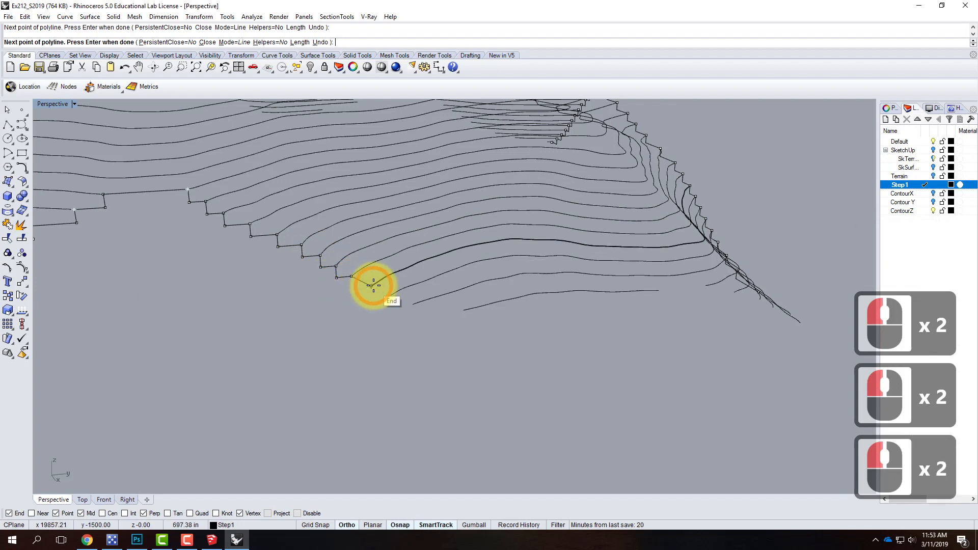
Step: Trace the last four descending right-angled steps on this slope down to the near end of its lowest contour
{"action": "left_click", "coordinate": [351, 288]}
{"action": "left_click", "coordinate": [371, 288]}
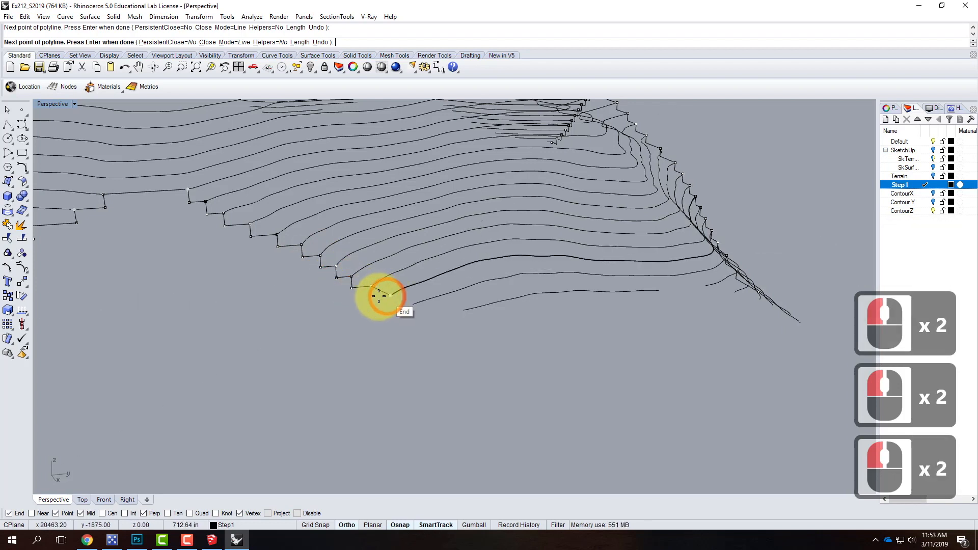
{"action": "left_click", "coordinate": [371, 297]}
{"action": "left_click", "coordinate": [391, 295]}
{"action": "left_click", "coordinate": [390, 307]}
{"action": "left_click", "coordinate": [411, 304]}
{"action": "left_click", "coordinate": [412, 316]}
{"action": "left_click", "coordinate": [463, 311]}
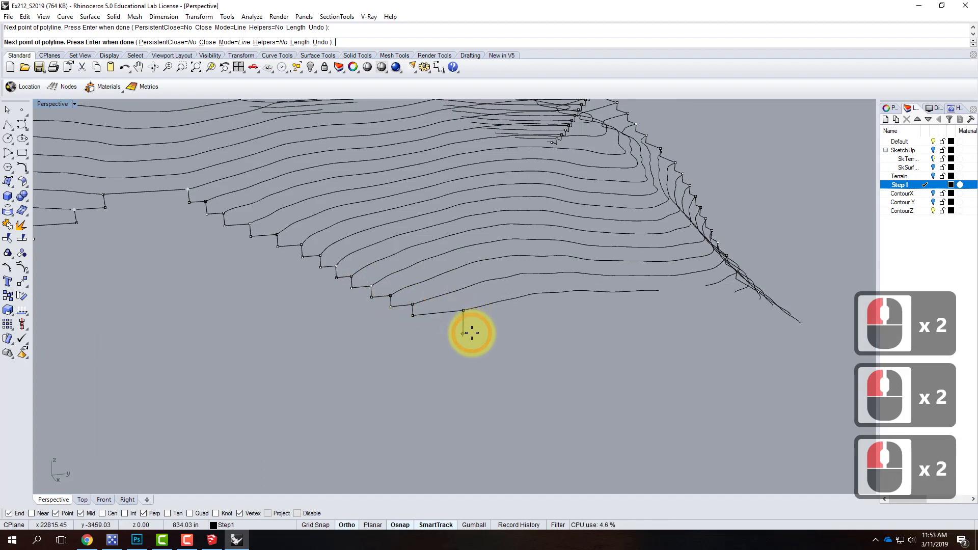
Step: Drop the polyline 31.25' below the lowest contour, run it level underneath, and rise to that contour's far end
{"action": "type", "text": "31.25'"}
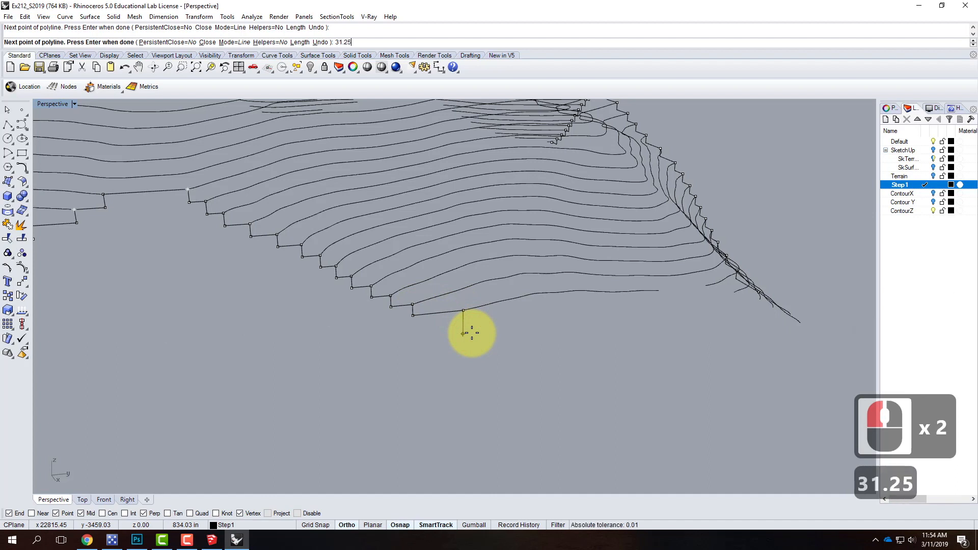
{"action": "key", "text": "Return"}
{"action": "left_click", "coordinate": [471, 332]}
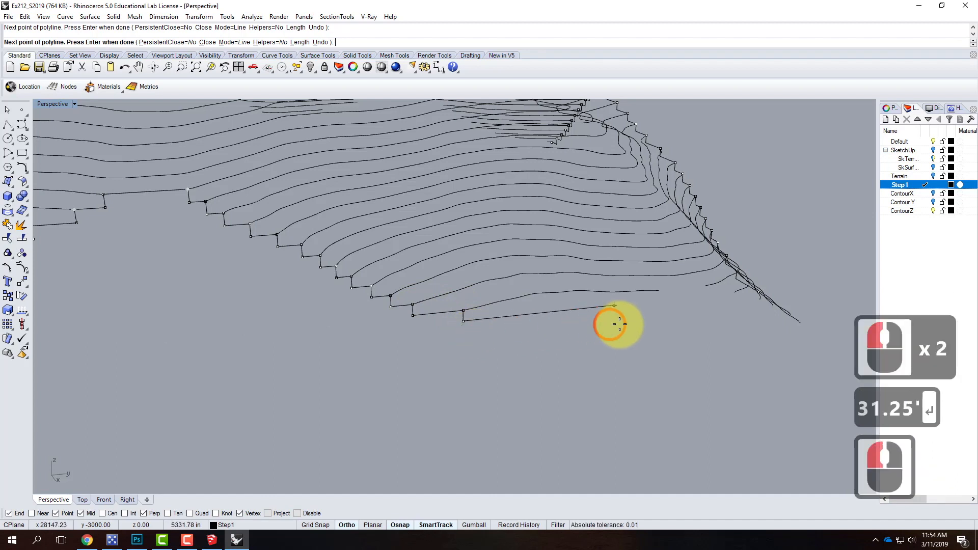
{"action": "left_click", "coordinate": [657, 303]}
{"action": "left_click", "coordinate": [661, 289]}
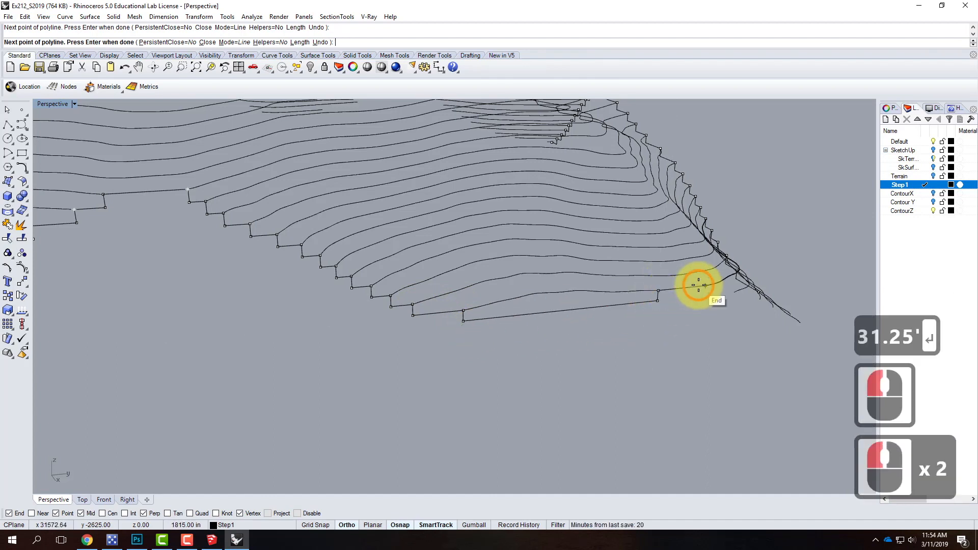
Step: Run the polyline level to the next contour end and trace two descending right-angled steps through the following ends
{"action": "left_click", "coordinate": [532, 303]}
{"action": "scroll", "coordinate": [633, 310], "scroll_direction": "down", "scroll_amount": 4}
{"action": "right_click_drag", "start_coordinate": [633, 310], "coordinate": [447, 328]}
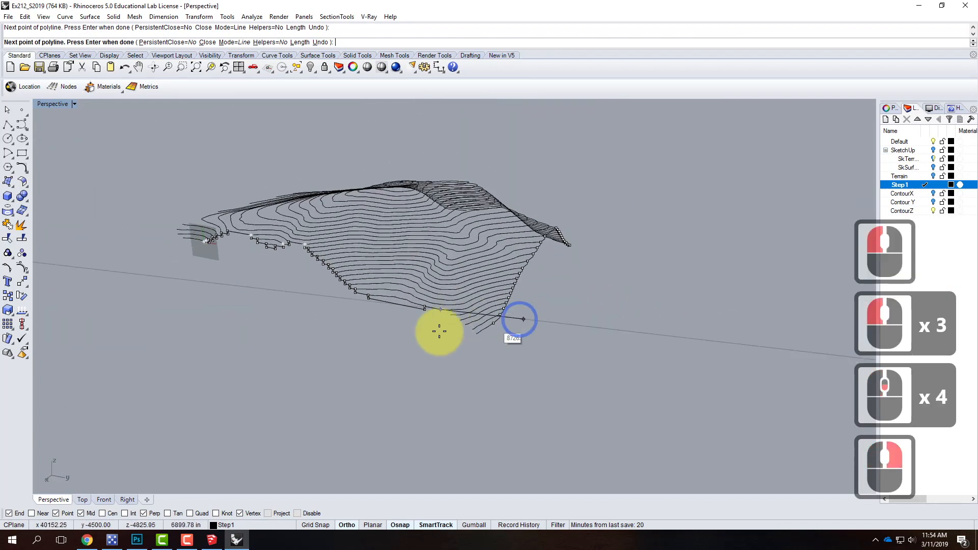
{"action": "scroll", "coordinate": [436, 321], "scroll_direction": "up", "scroll_amount": 4}
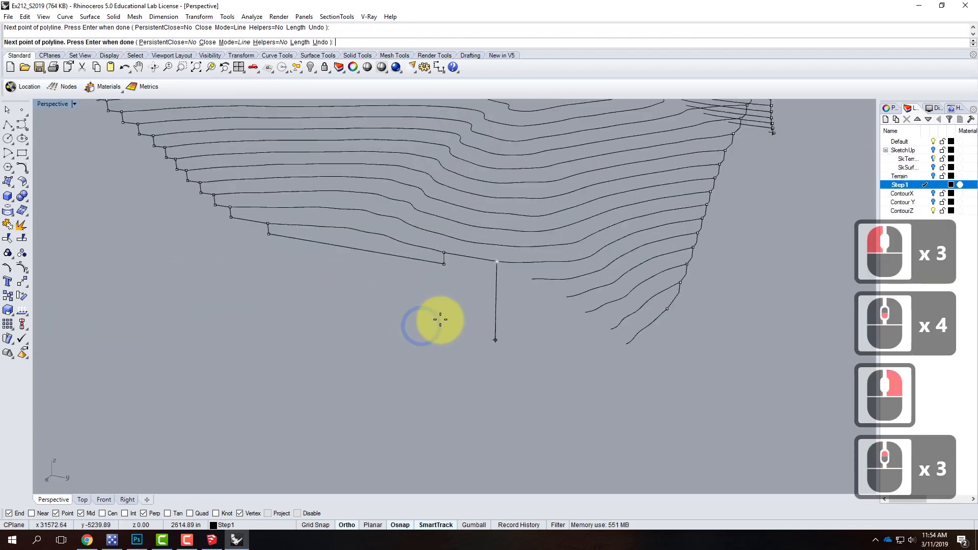
{"action": "left_click", "coordinate": [512, 280]}
{"action": "left_click", "coordinate": [530, 281]}
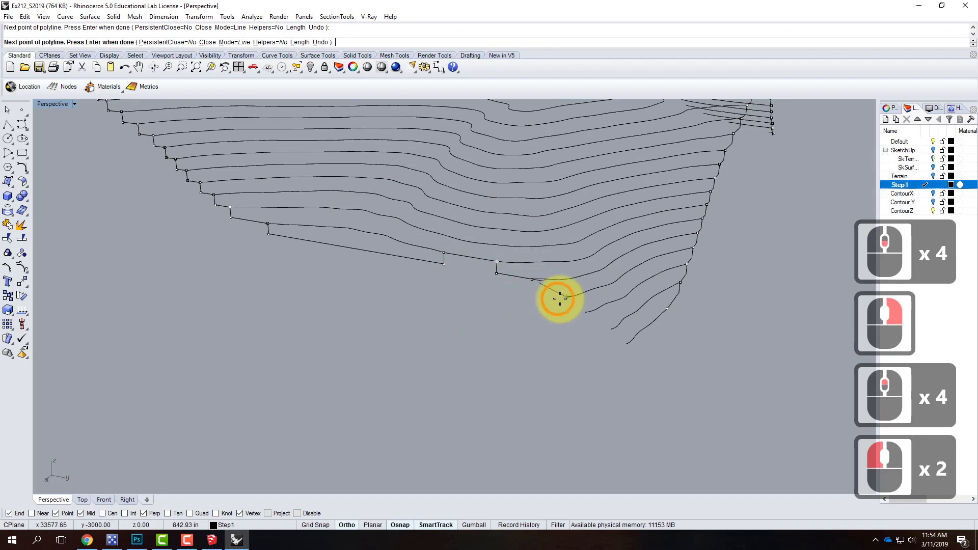
{"action": "left_click", "coordinate": [532, 292]}
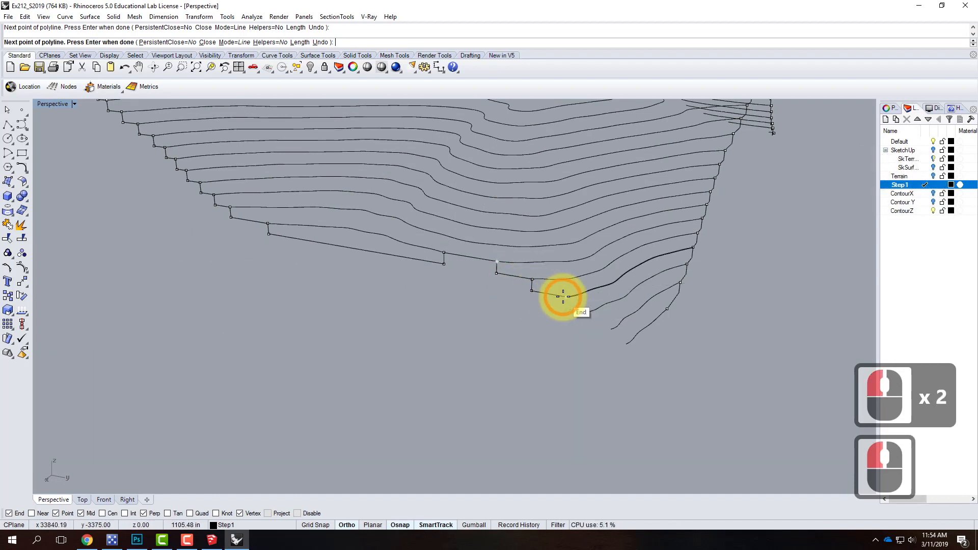
{"action": "left_click", "coordinate": [566, 297]}
Step: Trace three more descending right-angled steps to the last contour end at the terrain corner and finish the polyline
{"action": "left_click", "coordinate": [565, 308]}
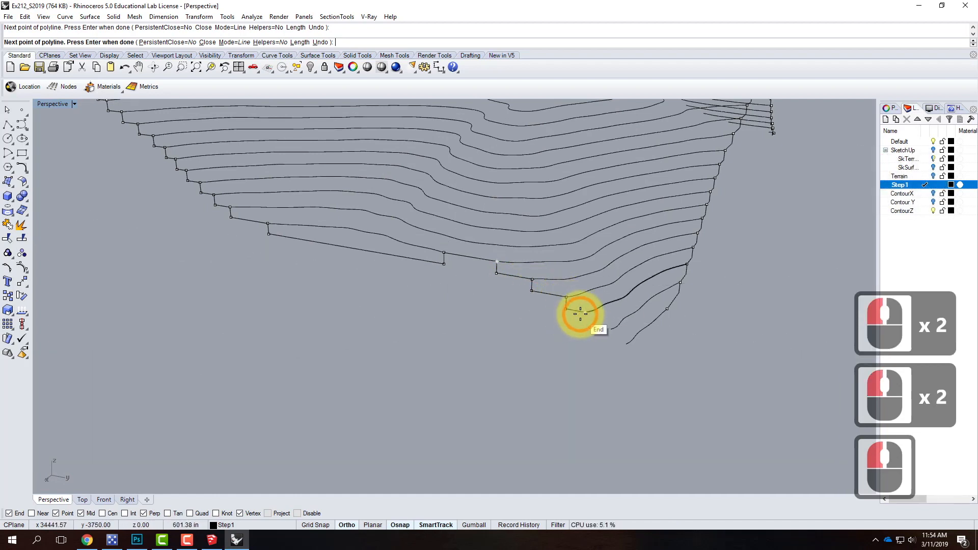
{"action": "left_click", "coordinate": [585, 312]}
{"action": "left_click", "coordinate": [584, 324]}
{"action": "left_click", "coordinate": [610, 330]}
{"action": "left_click", "coordinate": [609, 339]}
{"action": "left_click", "coordinate": [626, 339]}
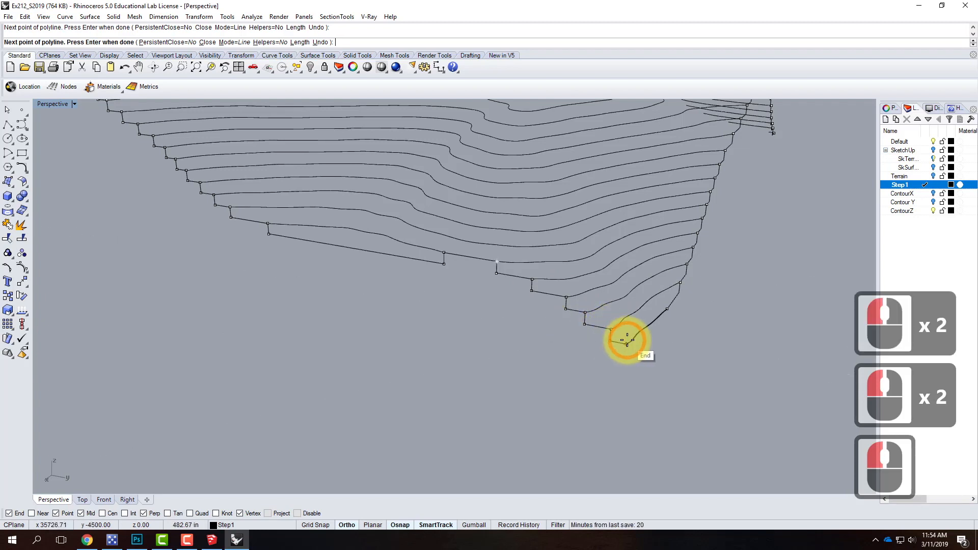
{"action": "key", "text": "Return"}
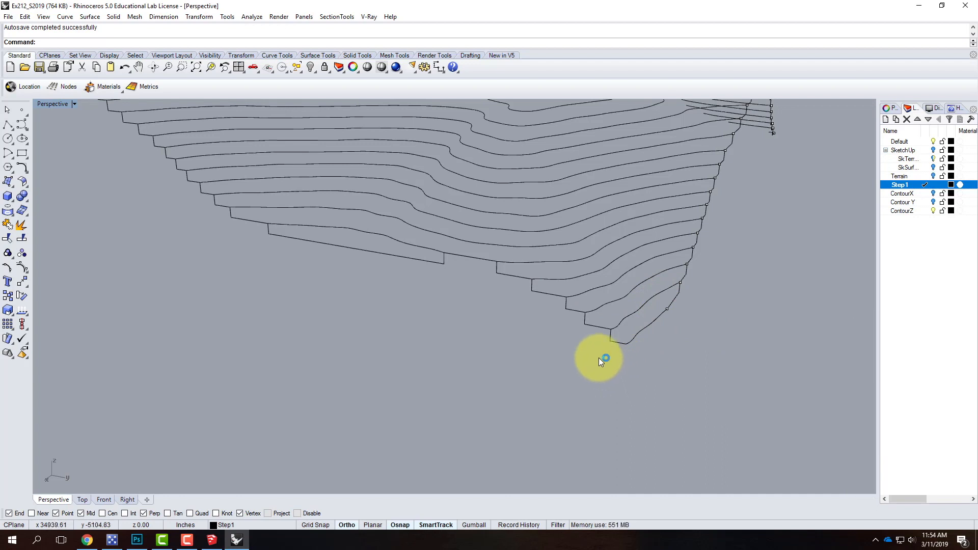
Step: Examine the finished stepped profile along the whole terrain edge from several angles
{"action": "scroll", "coordinate": [639, 335], "scroll_direction": "down", "scroll_amount": 2}
{"action": "scroll", "coordinate": [359, 263], "scroll_direction": "up", "scroll_amount": 2}
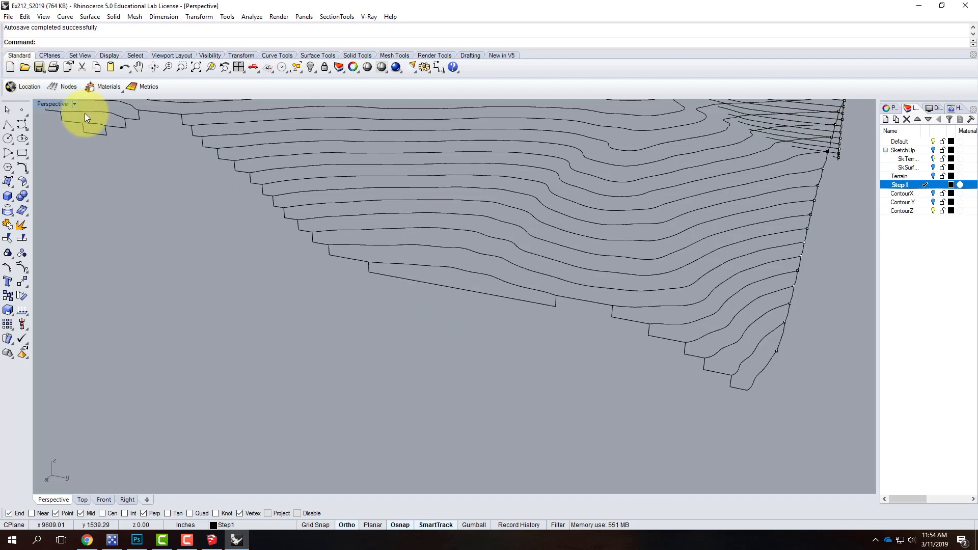
{"action": "scroll", "coordinate": [179, 303], "scroll_direction": "down", "scroll_amount": 3}
{"action": "right_click", "coordinate": [234, 302]}
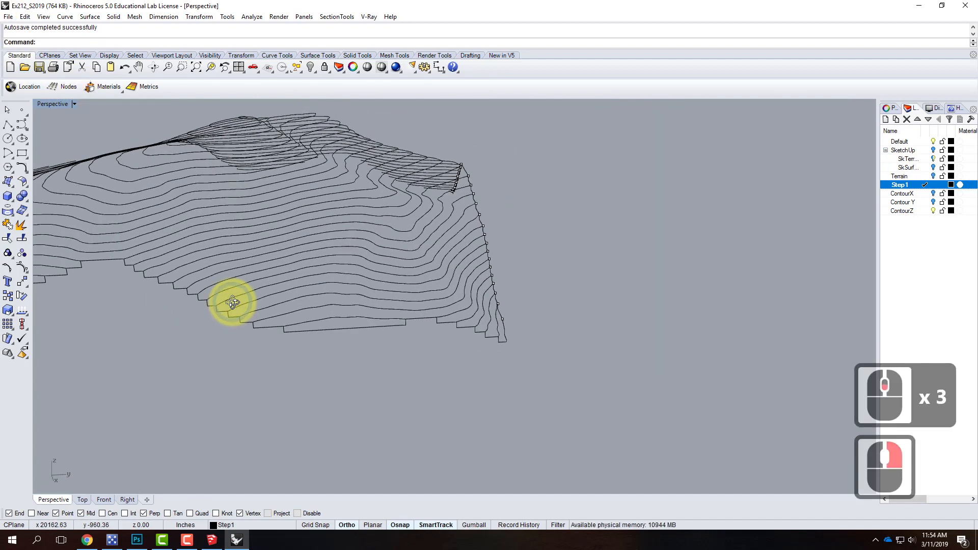
{"action": "scroll", "coordinate": [286, 303], "scroll_direction": "down", "scroll_amount": 3}
{"action": "right_click_drag", "start_coordinate": [194, 301], "coordinate": [275, 292]}
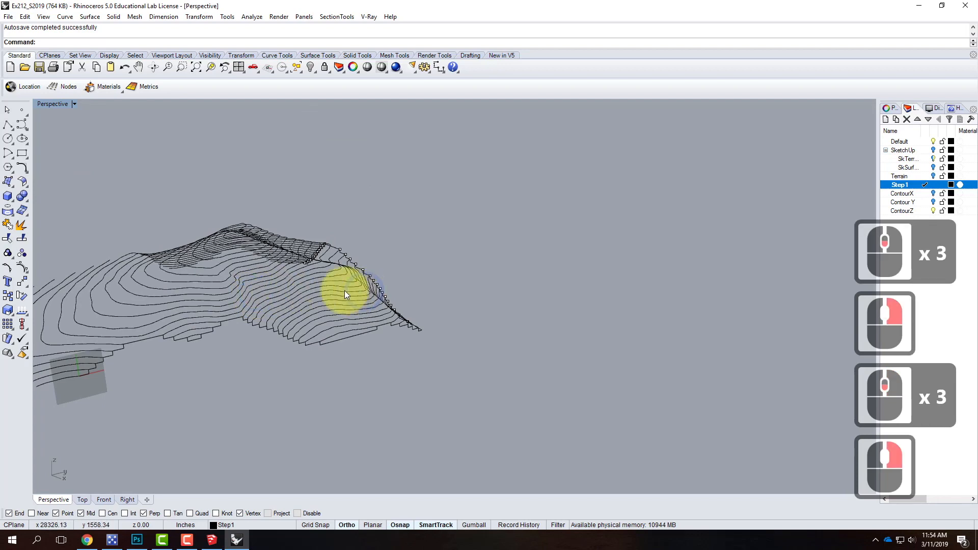
{"action": "scroll", "coordinate": [344, 308], "scroll_direction": "down", "scroll_amount": 2}
{"action": "scroll", "coordinate": [183, 309], "scroll_direction": "up", "scroll_amount": 3}
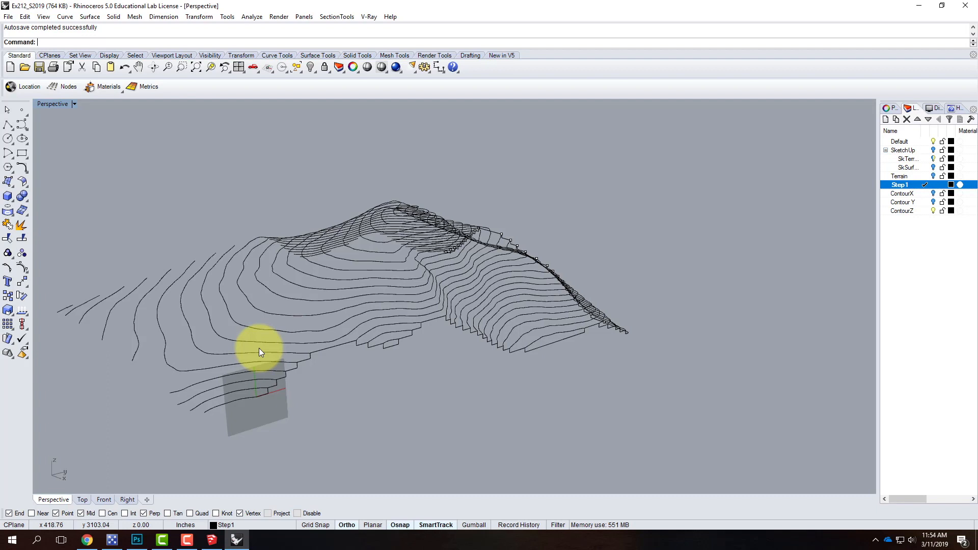
Step: Reset the Perspective viewport's construction plane to World Top
{"action": "left_click", "coordinate": [74, 104]}
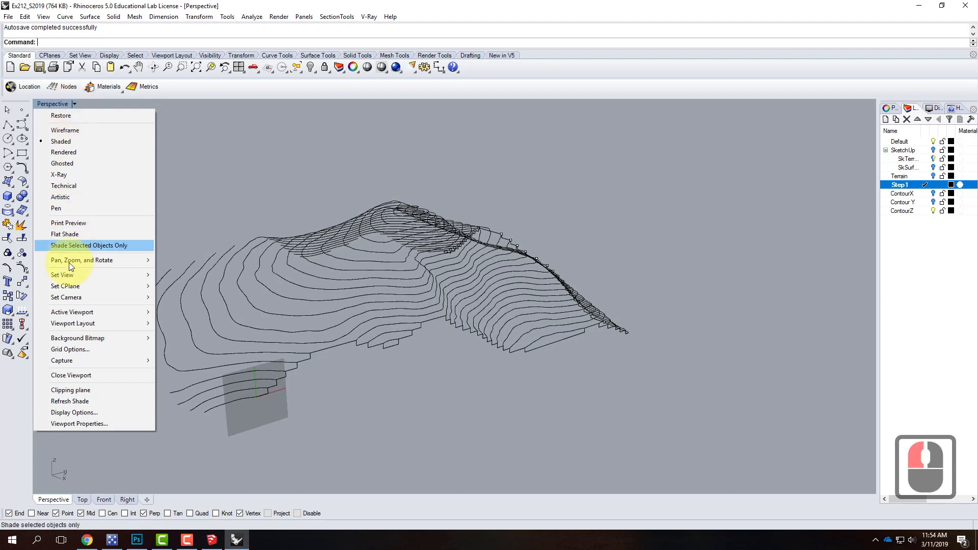
{"action": "mouse_move", "coordinate": [69, 286]}
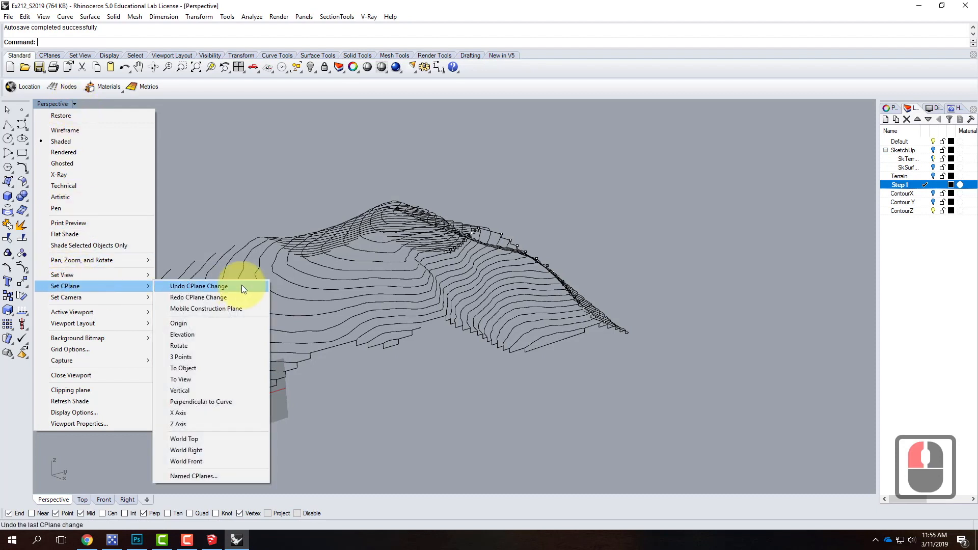
{"action": "left_click", "coordinate": [243, 440]}
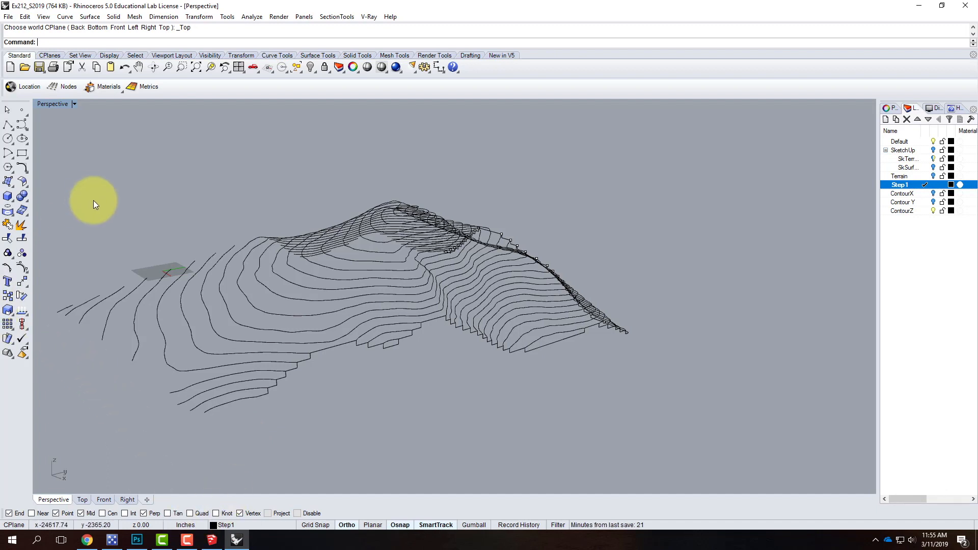
{"action": "double_click", "coordinate": [64, 103]}
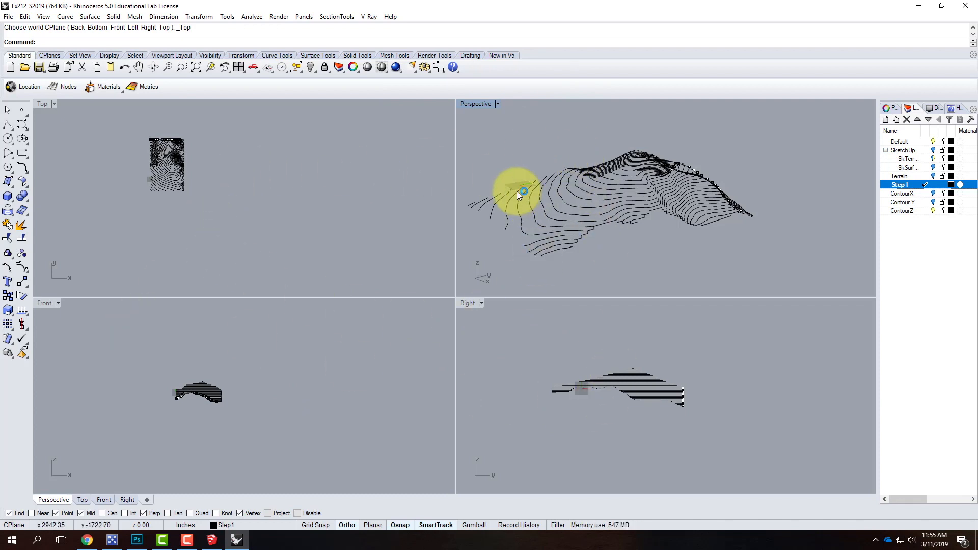
{"action": "double_click", "coordinate": [477, 104]}
Step: Start a 3-point construction plane with its origin at the lowest short contour's end and its X axis through another contour end along the untraced edge
{"action": "right_click_drag", "start_coordinate": [382, 299], "coordinate": [497, 425]}
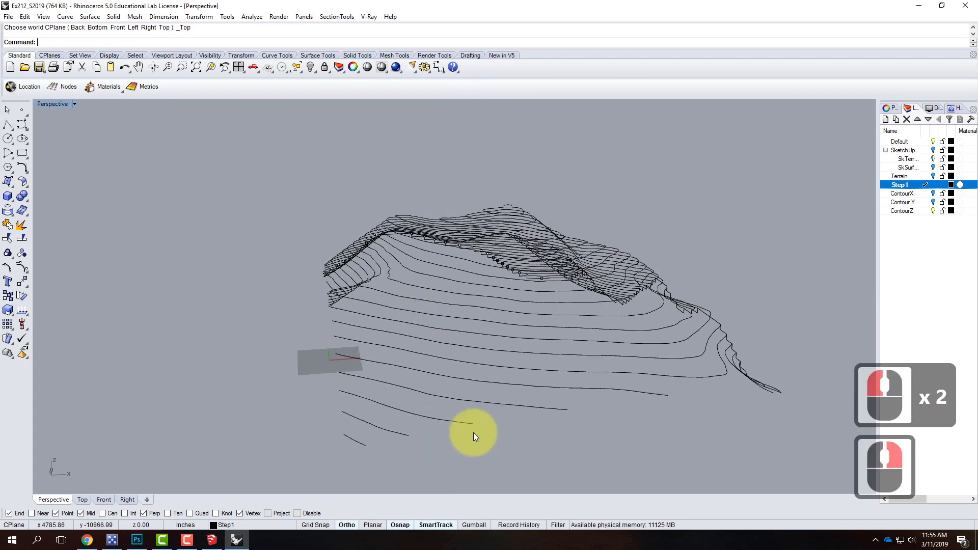
{"action": "left_click", "coordinate": [74, 104]}
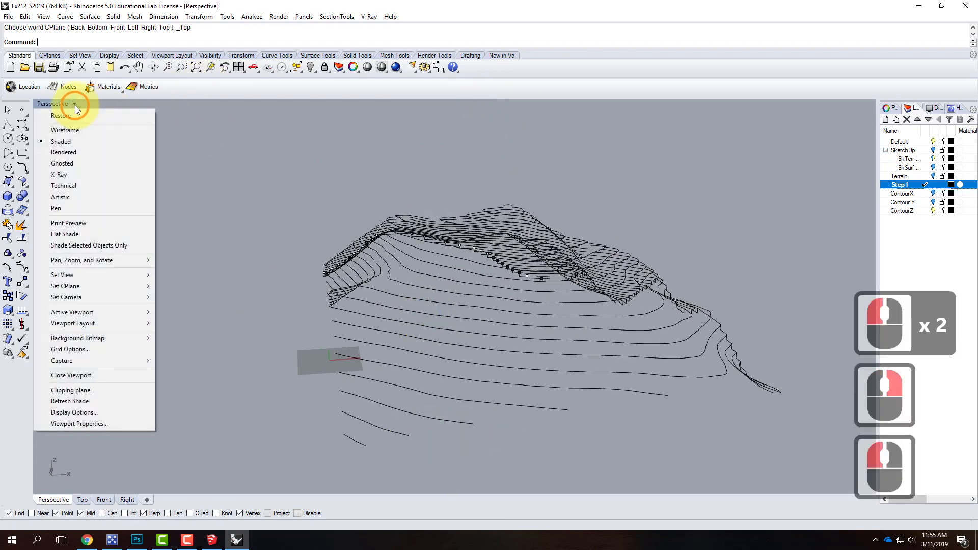
{"action": "mouse_move", "coordinate": [81, 286]}
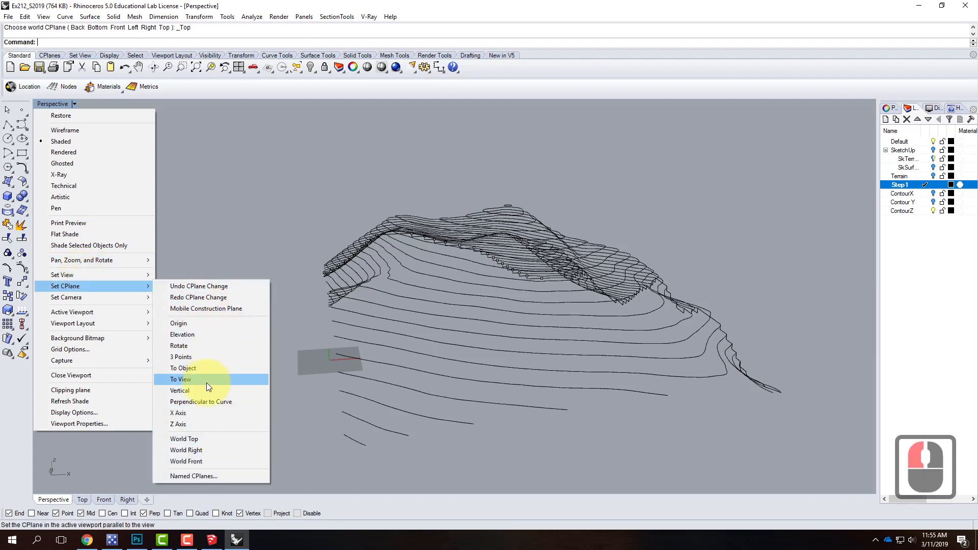
{"action": "left_click", "coordinate": [206, 356]}
{"action": "scroll", "coordinate": [262, 253], "scroll_direction": "down", "scroll_amount": 2}
{"action": "scroll", "coordinate": [299, 367], "scroll_direction": "up", "scroll_amount": 3}
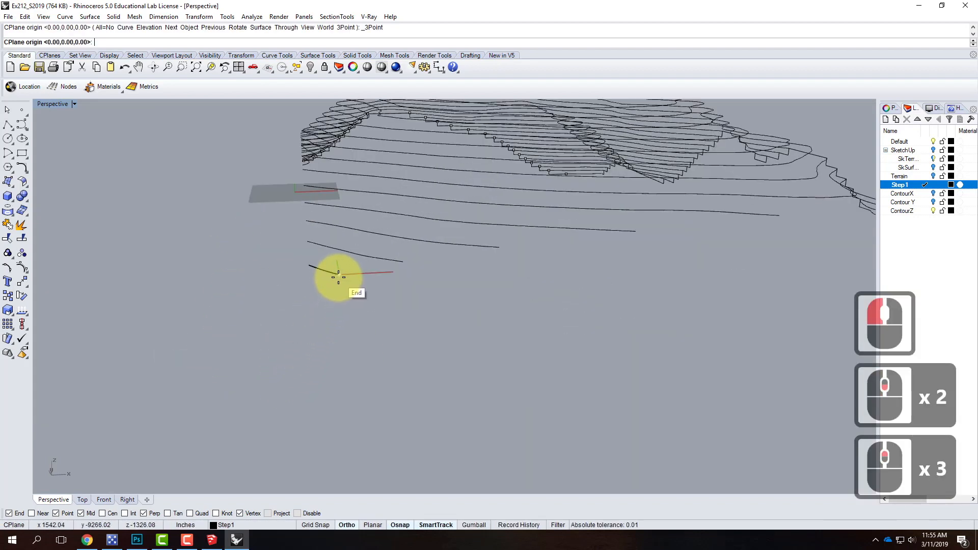
{"action": "left_click", "coordinate": [338, 277]}
{"action": "right_click_drag", "start_coordinate": [535, 279], "coordinate": [210, 299]}
{"action": "scroll", "coordinate": [583, 343], "scroll_direction": "down", "scroll_amount": 3}
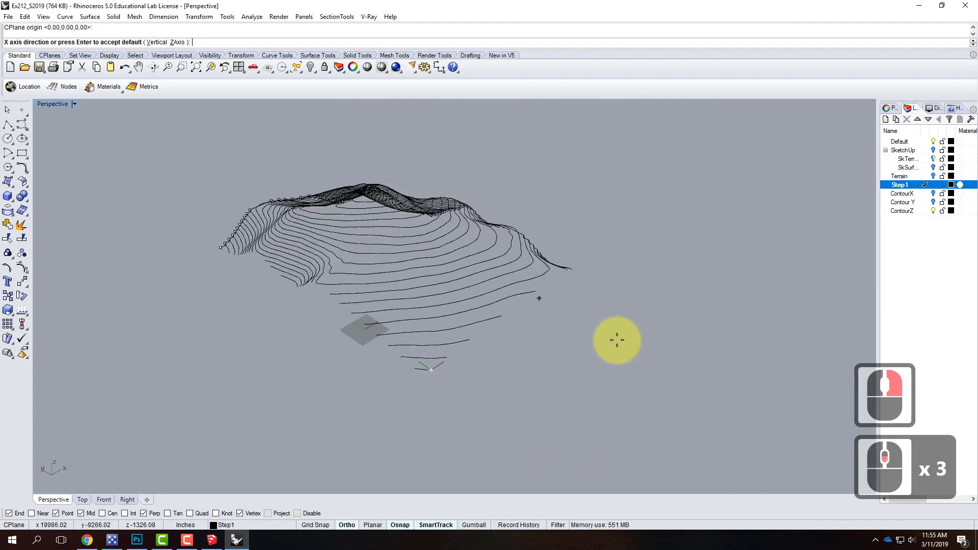
{"action": "left_click", "coordinate": [505, 315]}
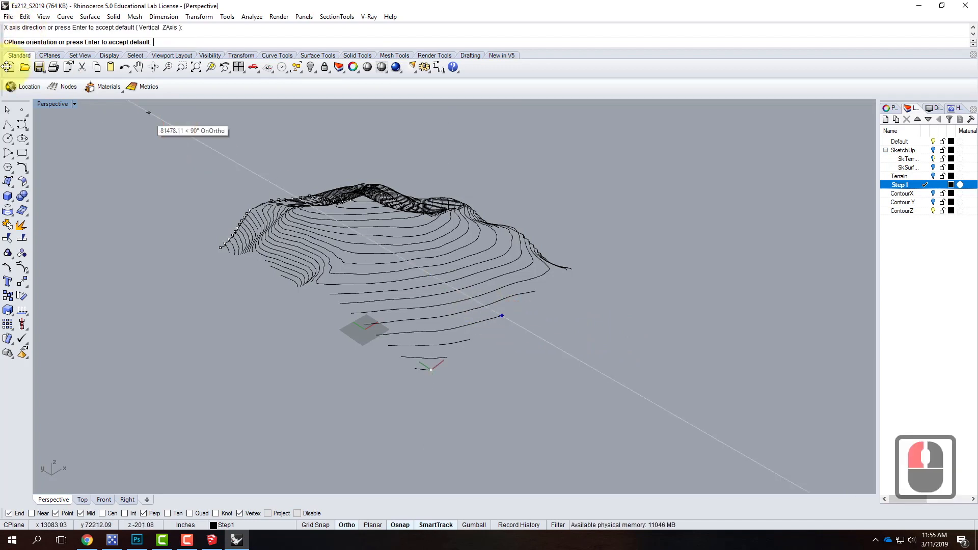
Step: Orient the new construction plane vertically using the four-viewport layout and return to the maximized Perspective view
{"action": "double_click", "coordinate": [50, 104]}
{"action": "left_click", "coordinate": [134, 333]}
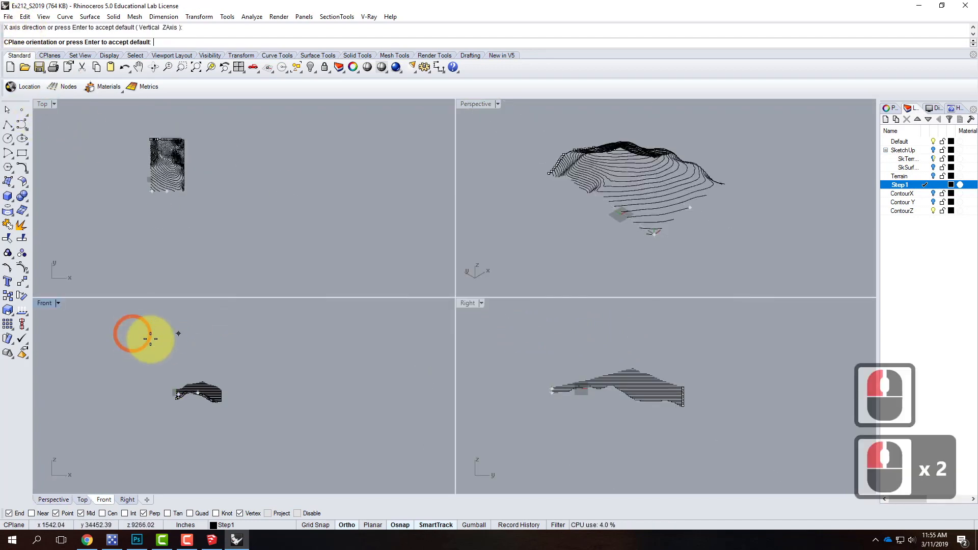
{"action": "left_click", "coordinate": [612, 251]}
{"action": "scroll", "coordinate": [716, 234], "scroll_direction": "up", "scroll_amount": 3}
{"action": "right_click_drag", "start_coordinate": [717, 236], "coordinate": [645, 220]}
{"action": "double_click", "coordinate": [476, 104]}
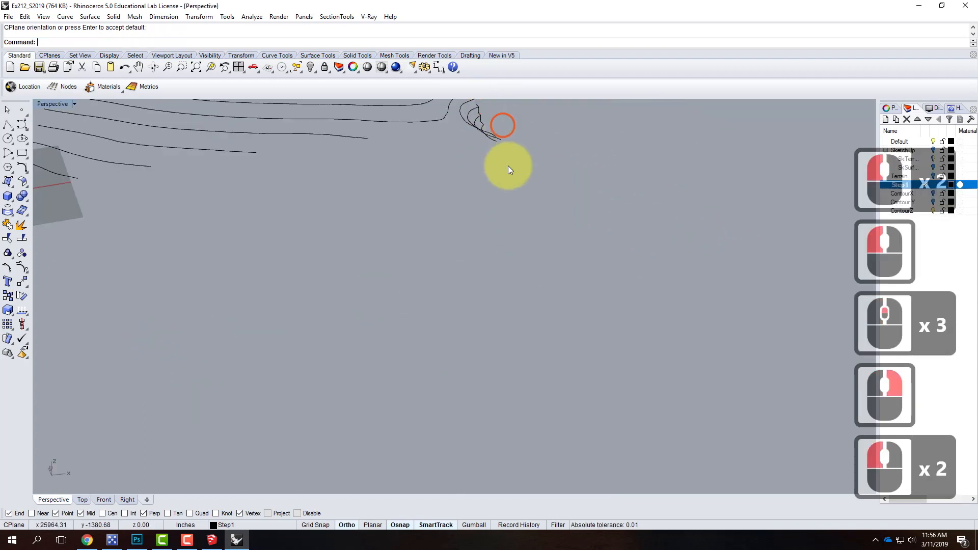
{"action": "scroll", "coordinate": [532, 278], "scroll_direction": "up", "scroll_amount": 2}
{"action": "scroll", "coordinate": [270, 236], "scroll_direction": "up", "scroll_amount": 3}
{"action": "right_click_drag", "start_coordinate": [338, 292], "coordinate": [360, 285]}
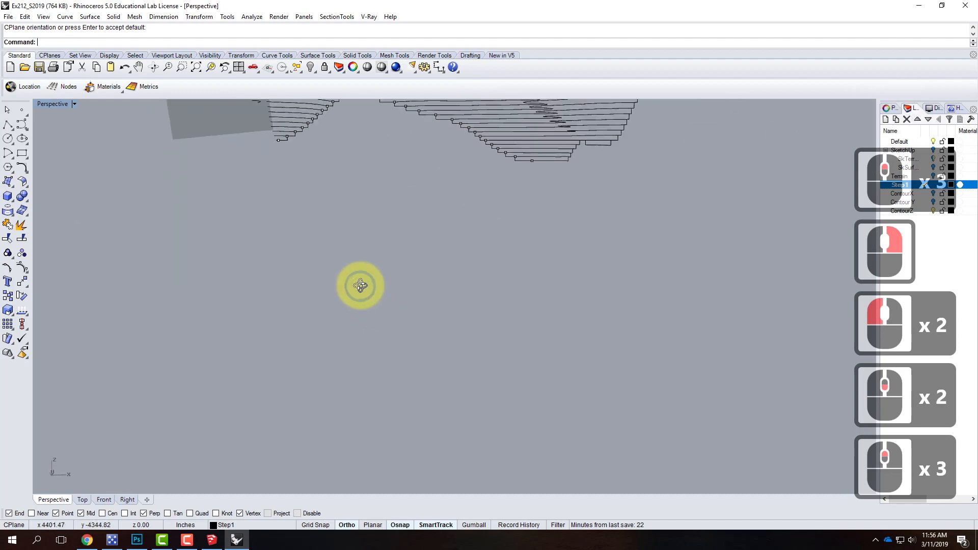
Step: Reset the Perspective viewport's construction plane to World Top
{"action": "scroll", "coordinate": [394, 333], "scroll_direction": "down", "scroll_amount": 3}
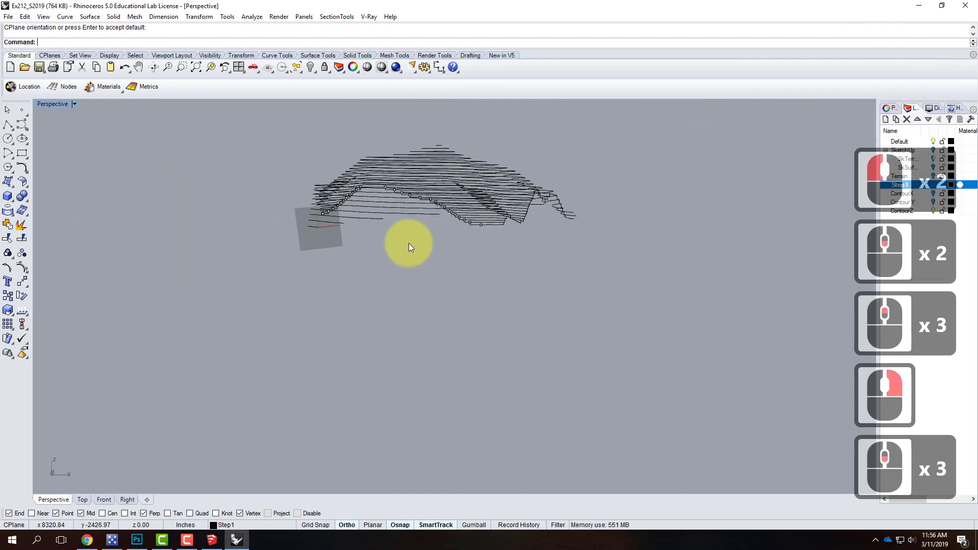
{"action": "left_click", "coordinate": [74, 104]}
{"action": "mouse_move", "coordinate": [88, 284]}
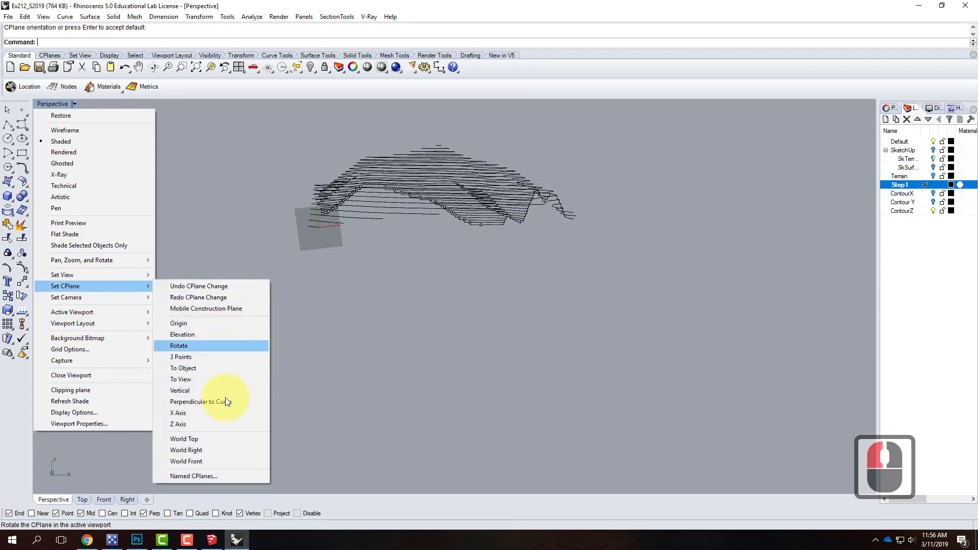
{"action": "left_click", "coordinate": [222, 437]}
Step: Start a 3-point construction plane with its origin at the other end of the lowest short contour and its X axis along the untraced edge
{"action": "right_click_drag", "start_coordinate": [328, 185], "coordinate": [352, 298]}
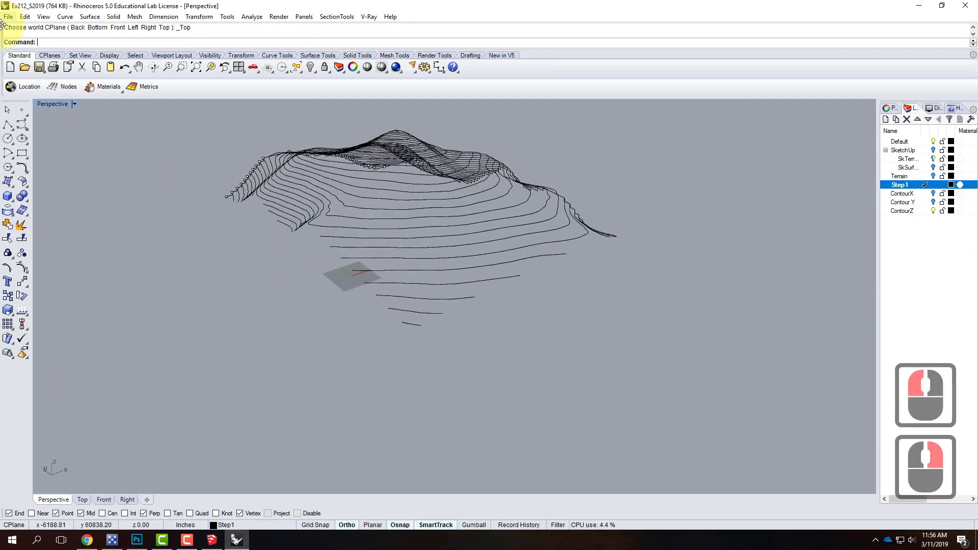
{"action": "left_click", "coordinate": [74, 104]}
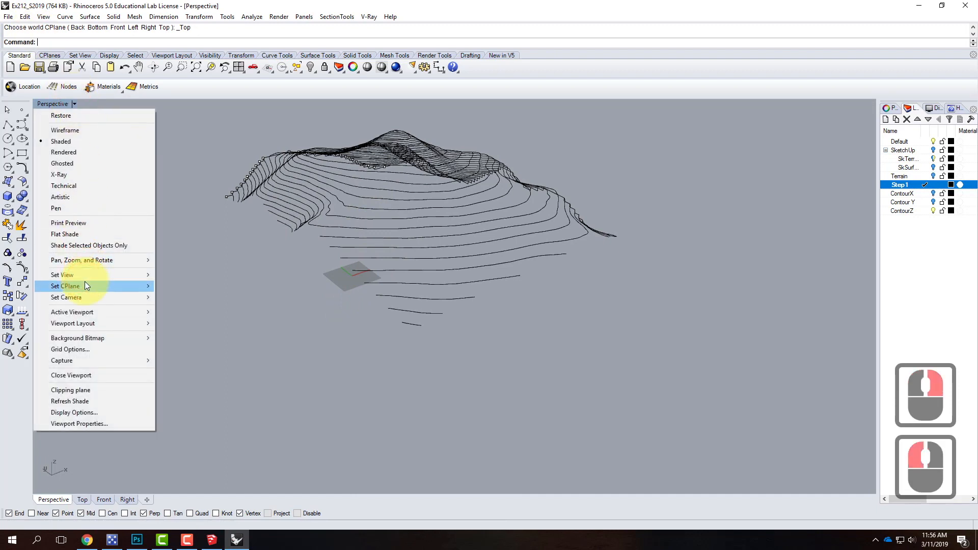
{"action": "mouse_move", "coordinate": [84, 283]}
{"action": "left_click", "coordinate": [235, 355]}
{"action": "scroll", "coordinate": [415, 339], "scroll_direction": "up", "scroll_amount": 2}
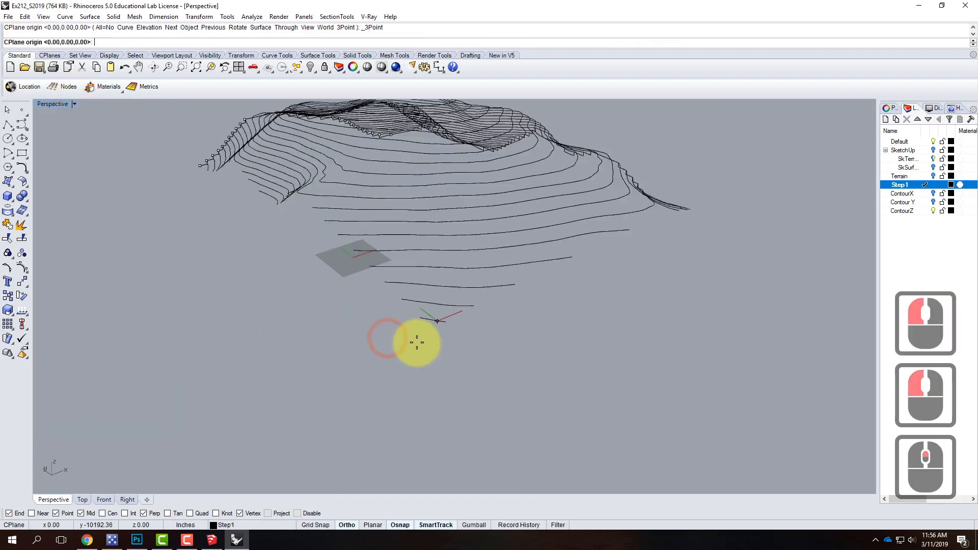
{"action": "left_click", "coordinate": [452, 315]}
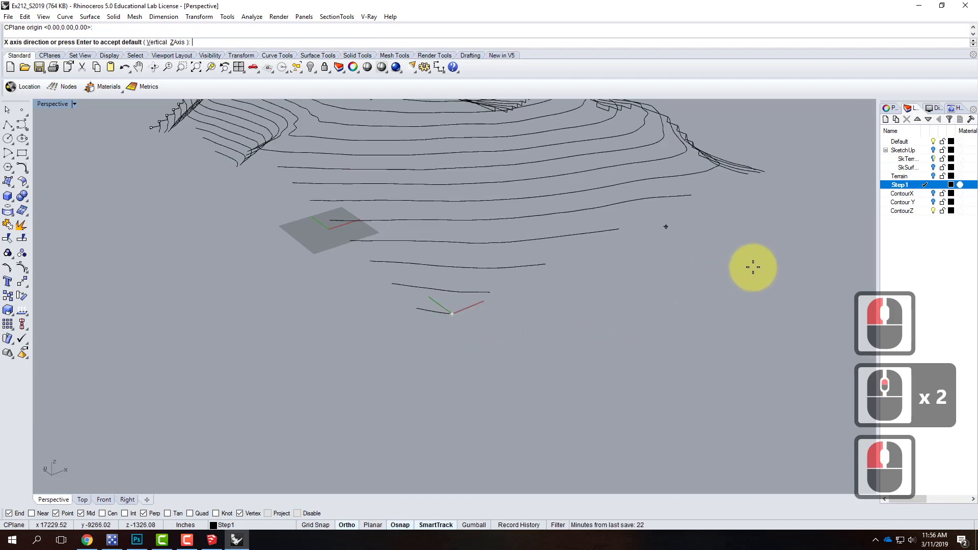
{"action": "left_click", "coordinate": [752, 267]}
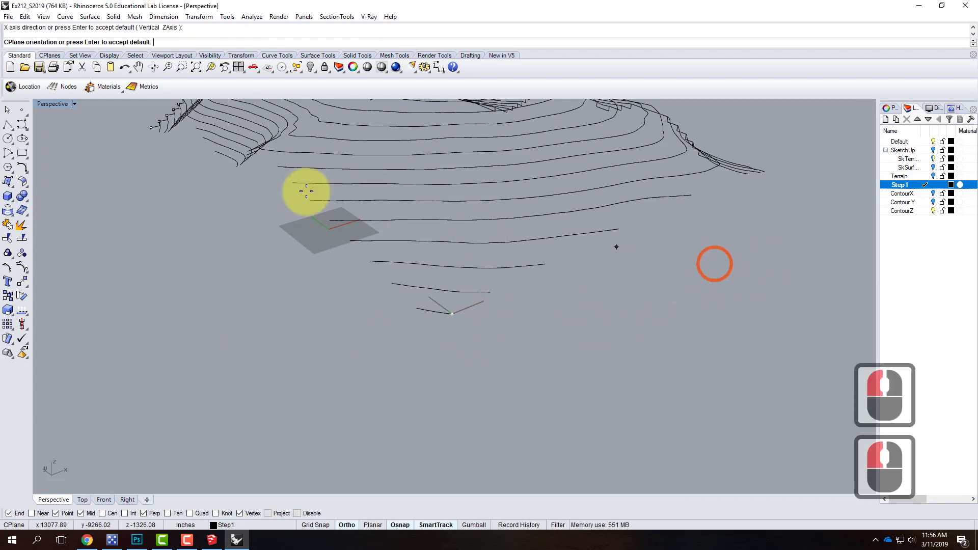
Step: Orient the construction plane vertically through a point in the Front view and return to the maximized Perspective view
{"action": "double_click", "coordinate": [50, 104]}
{"action": "left_click", "coordinate": [211, 335]}
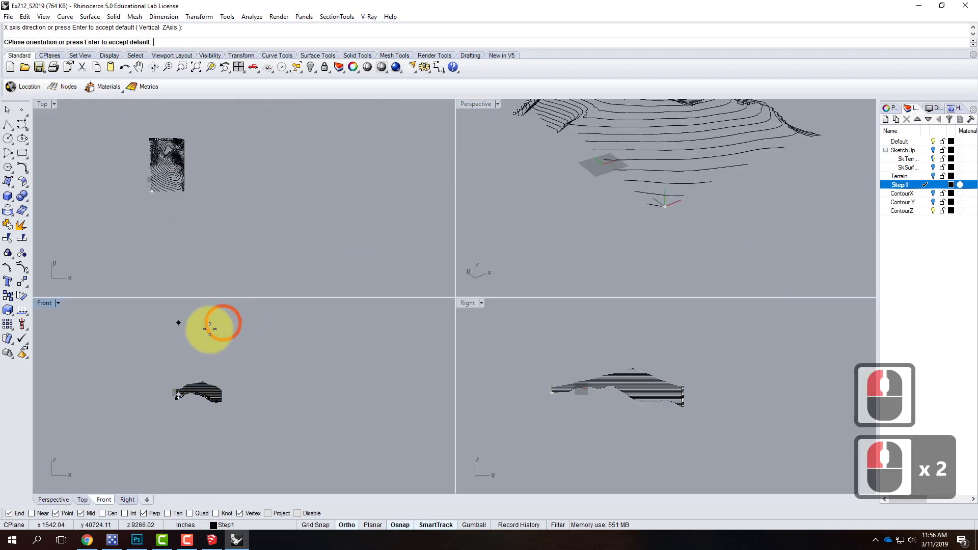
{"action": "left_click", "coordinate": [510, 157]}
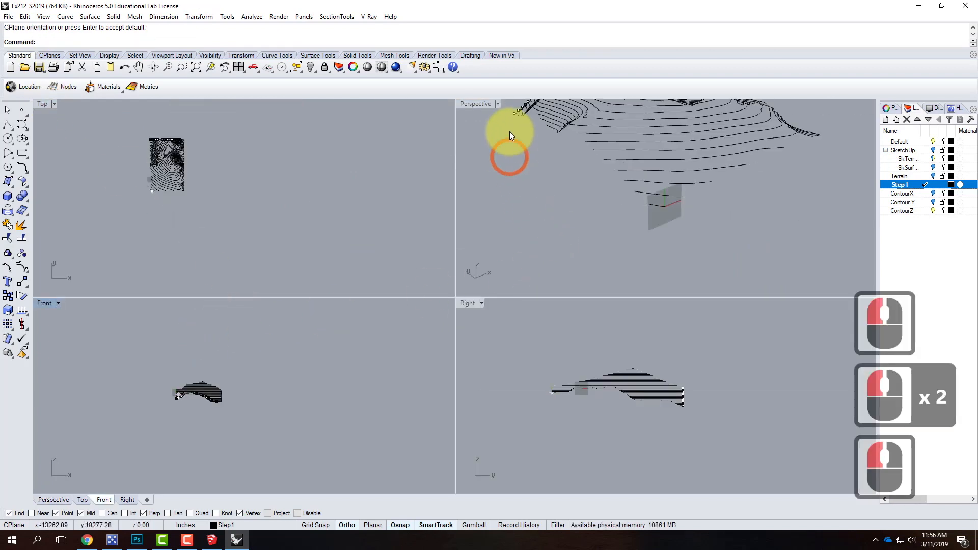
{"action": "double_click", "coordinate": [486, 103]}
{"action": "right_click_drag", "start_coordinate": [561, 291], "coordinate": [530, 267]}
Step: Start a stepped polyline at the lowest contour's end and run it up through the ends of the next two contours
{"action": "left_click", "coordinate": [8, 124]}
{"action": "scroll", "coordinate": [334, 243], "scroll_direction": "up", "scroll_amount": 3}
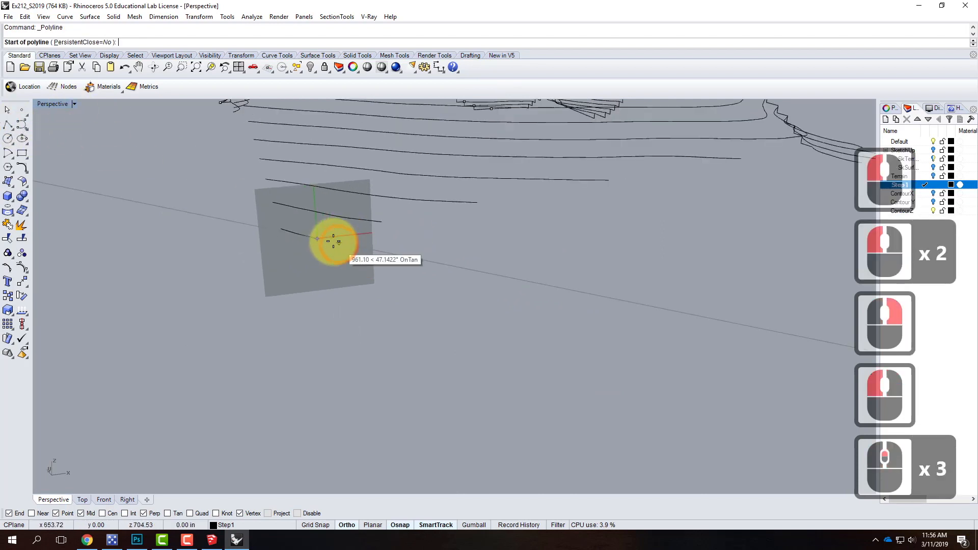
{"action": "left_click", "coordinate": [318, 236]}
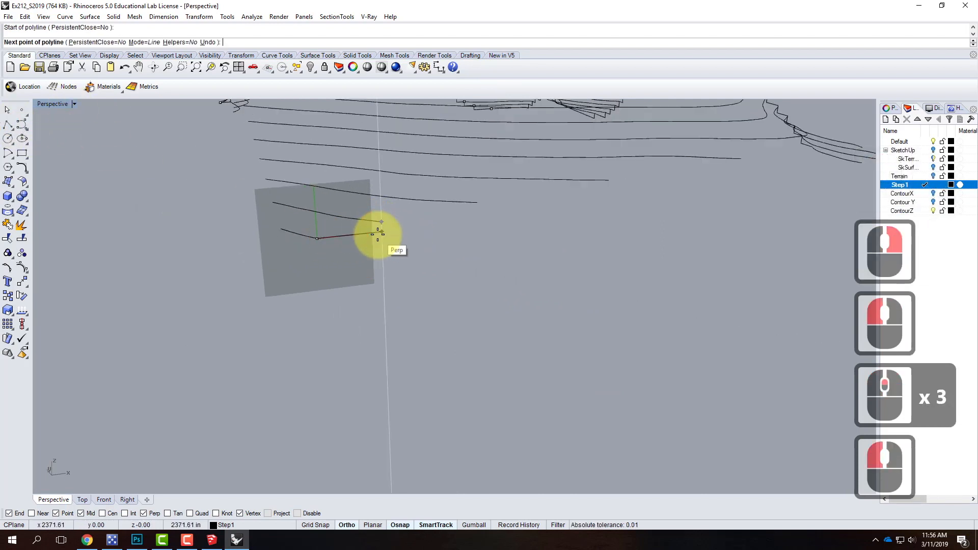
{"action": "left_click", "coordinate": [381, 233]}
{"action": "left_click", "coordinate": [382, 222]}
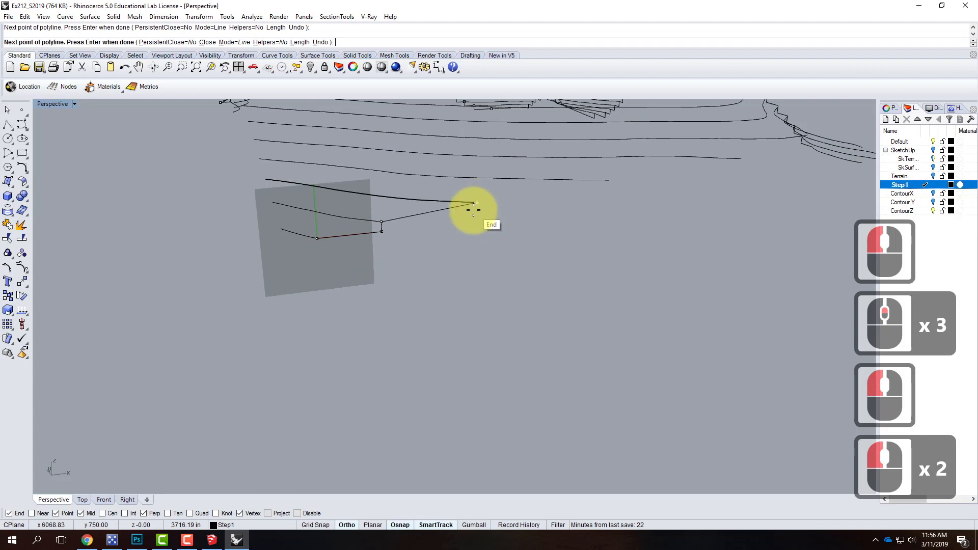
{"action": "left_click", "coordinate": [474, 211]}
{"action": "left_click", "coordinate": [474, 203]}
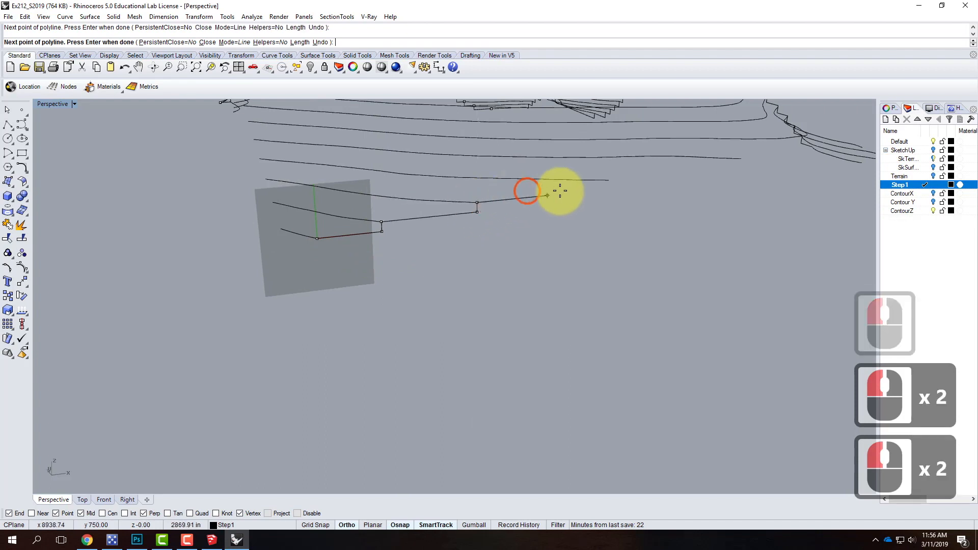
Step: Continue the polyline with a horizontal run and vertical riser to each of the next two contour ends
{"action": "left_click", "coordinate": [606, 188]}
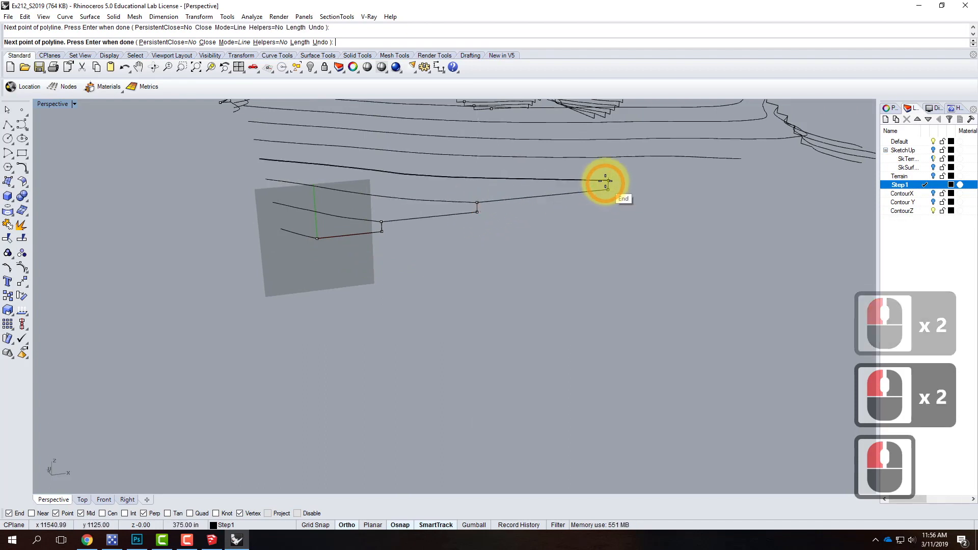
{"action": "left_click", "coordinate": [607, 181]}
{"action": "left_click", "coordinate": [738, 167]}
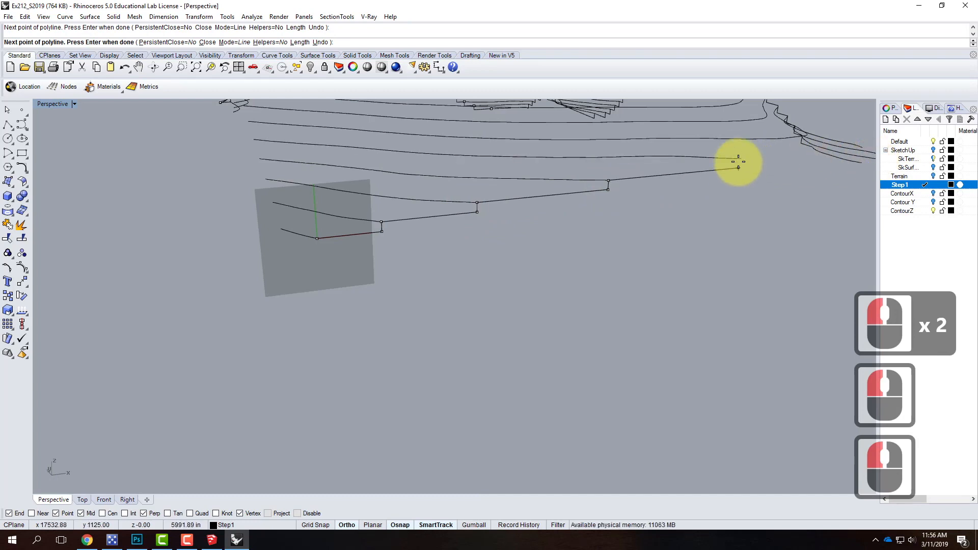
{"action": "left_click", "coordinate": [740, 160]}
{"action": "left_click", "coordinate": [743, 161]}
Step: Extend the polyline across to the contour end near the corner and step it down to the adjacent lower contour's end
{"action": "right_click_drag", "start_coordinate": [760, 166], "coordinate": [471, 237]}
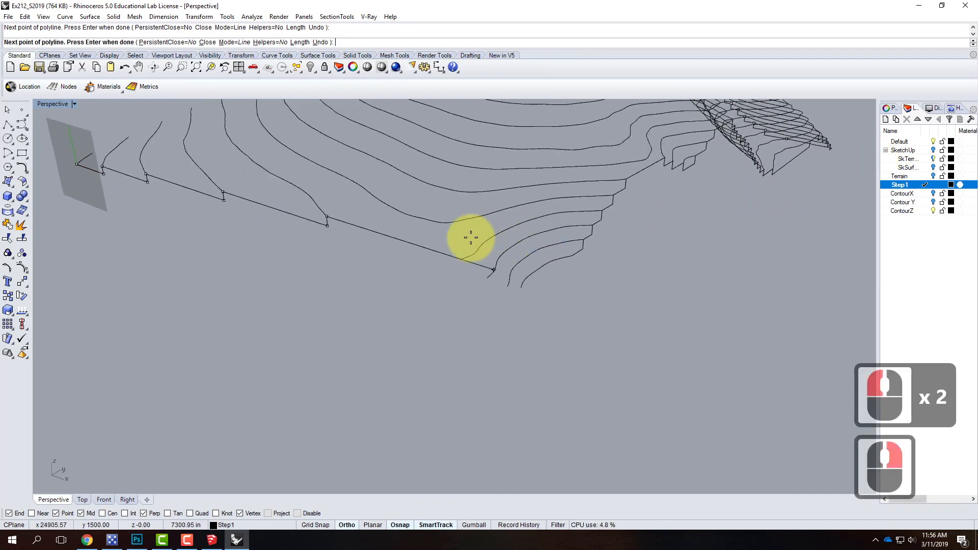
{"action": "left_click", "coordinate": [484, 273]}
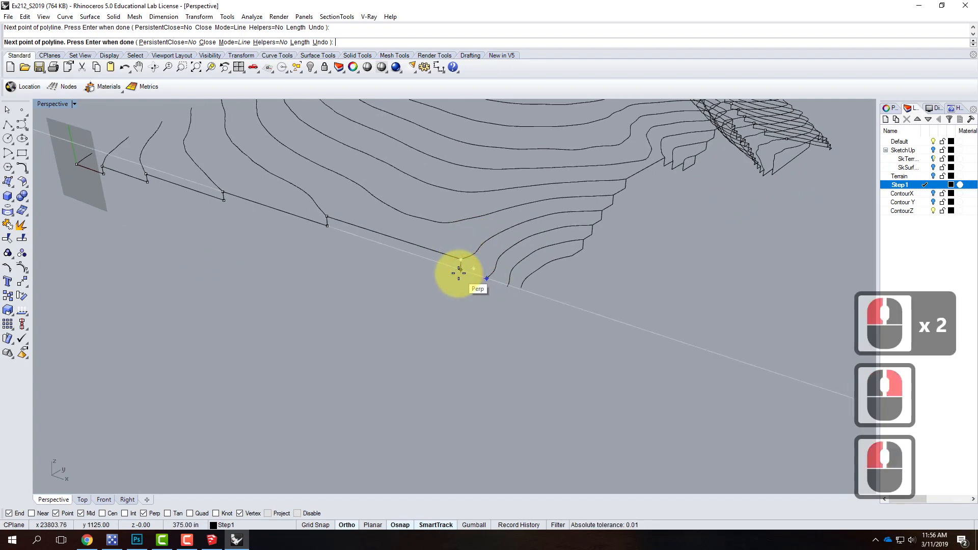
{"action": "left_click", "coordinate": [460, 270]}
{"action": "left_click", "coordinate": [486, 278]}
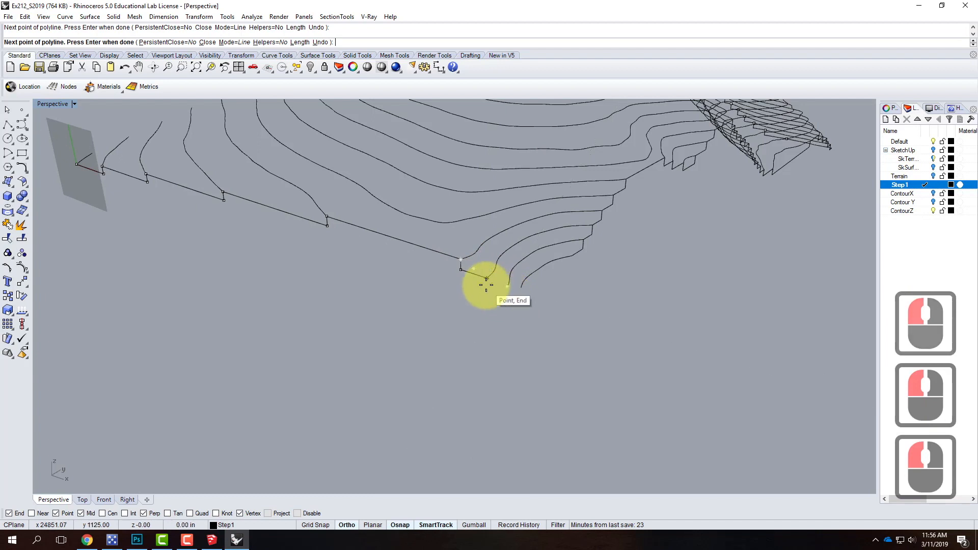
Step: Inspect the remaining contour ends near the corner and end the stepped polyline at its last placed contour end
{"action": "scroll", "coordinate": [484, 284], "scroll_direction": "up", "scroll_amount": 2}
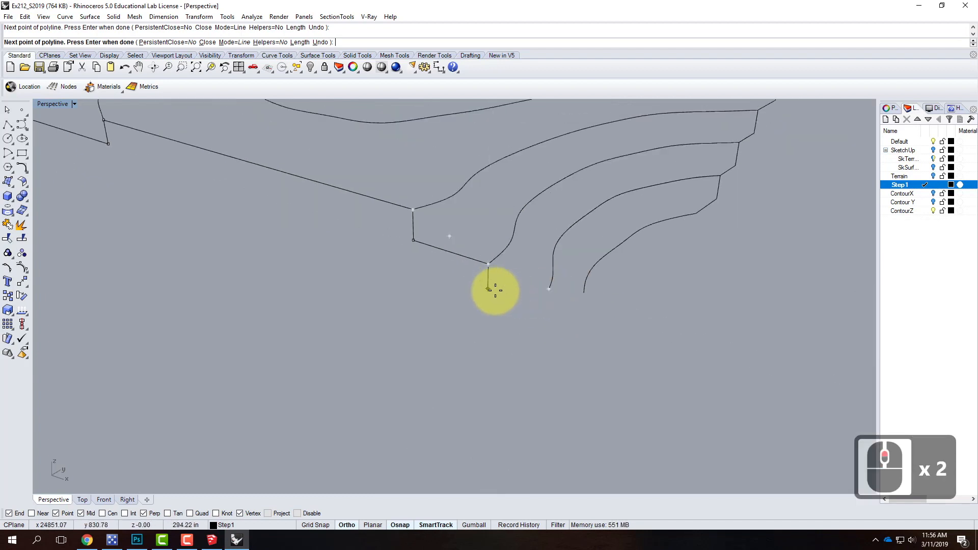
{"action": "right_click_drag", "start_coordinate": [499, 298], "coordinate": [530, 301]}
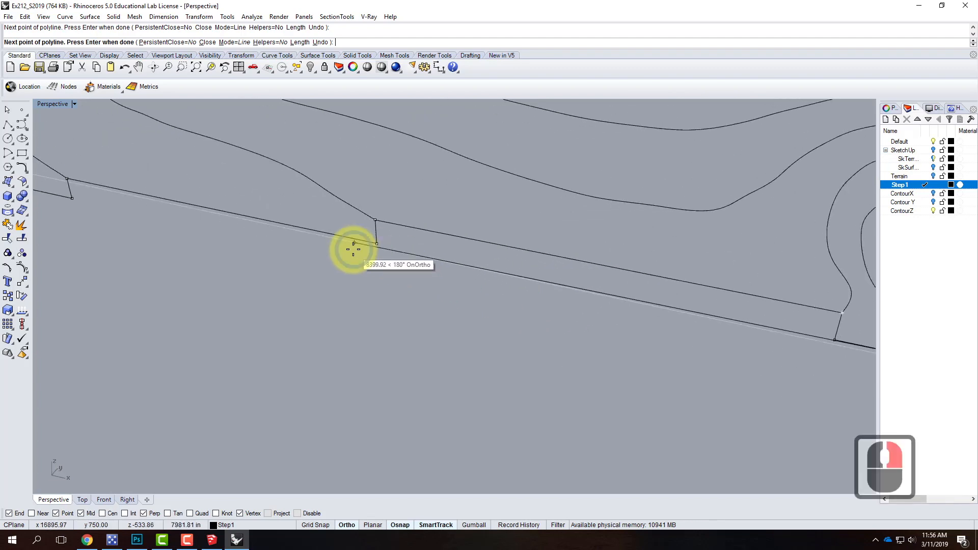
{"action": "scroll", "coordinate": [524, 284], "scroll_direction": "down", "scroll_amount": 4}
{"action": "scroll", "coordinate": [428, 303], "scroll_direction": "up", "scroll_amount": 3}
{"action": "right_click_drag", "start_coordinate": [428, 303], "coordinate": [758, 253]}
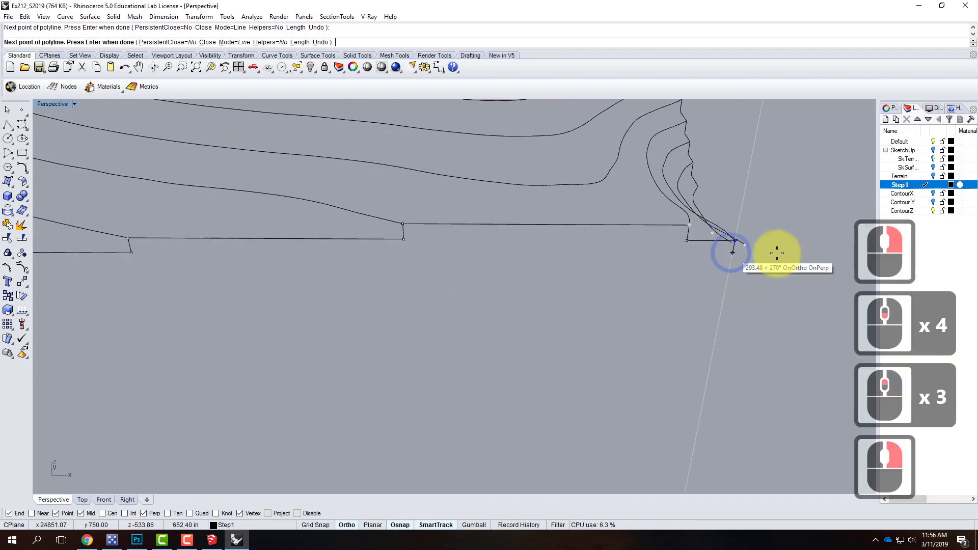
{"action": "scroll", "coordinate": [770, 255], "scroll_direction": "up", "scroll_amount": 4}
{"action": "scroll", "coordinate": [743, 267], "scroll_direction": "down", "scroll_amount": 3}
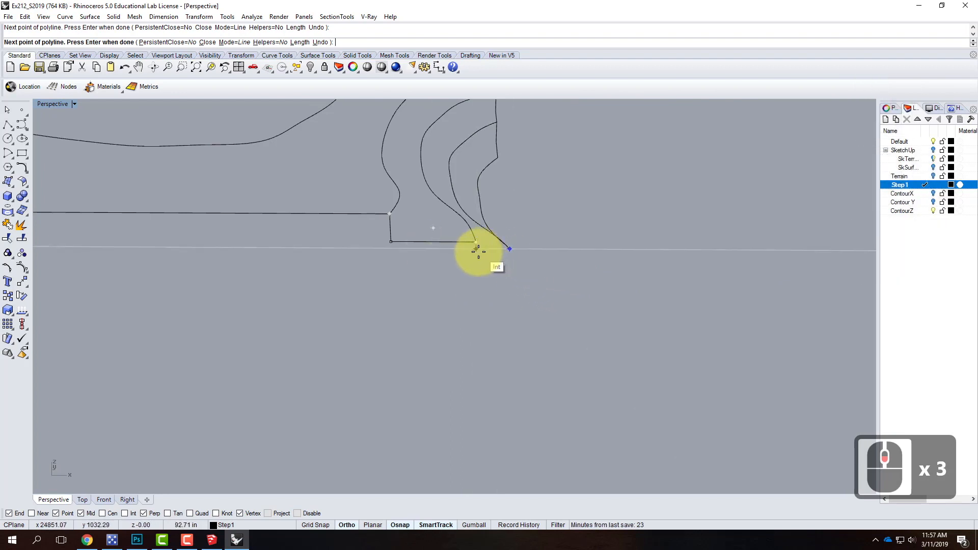
{"action": "right_click_drag", "start_coordinate": [513, 260], "coordinate": [482, 261]}
{"action": "scroll", "coordinate": [484, 264], "scroll_direction": "down", "scroll_amount": 1}
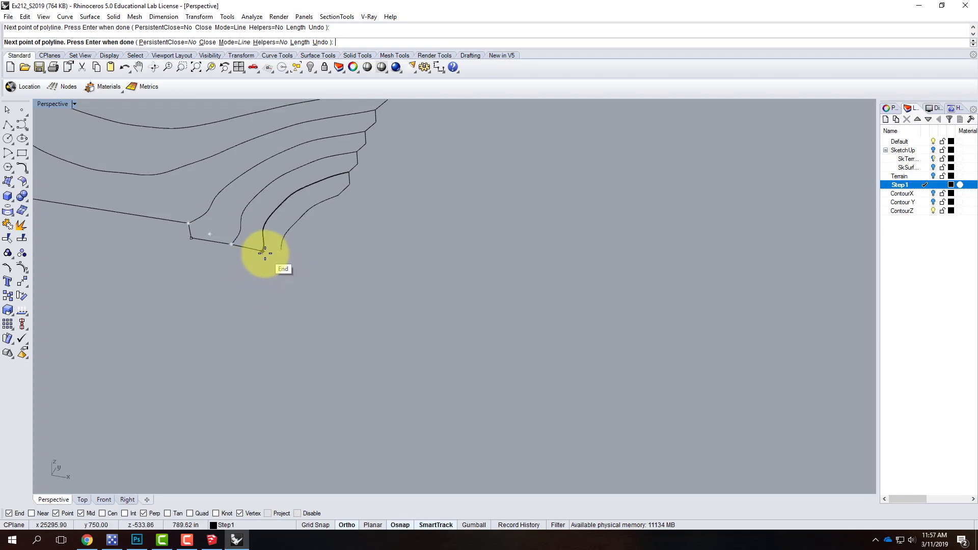
{"action": "key", "text": "Return"}
Step: View the whole terrain and set the Perspective construction plane back to World Top
{"action": "scroll", "coordinate": [541, 417], "scroll_direction": "down", "scroll_amount": 3}
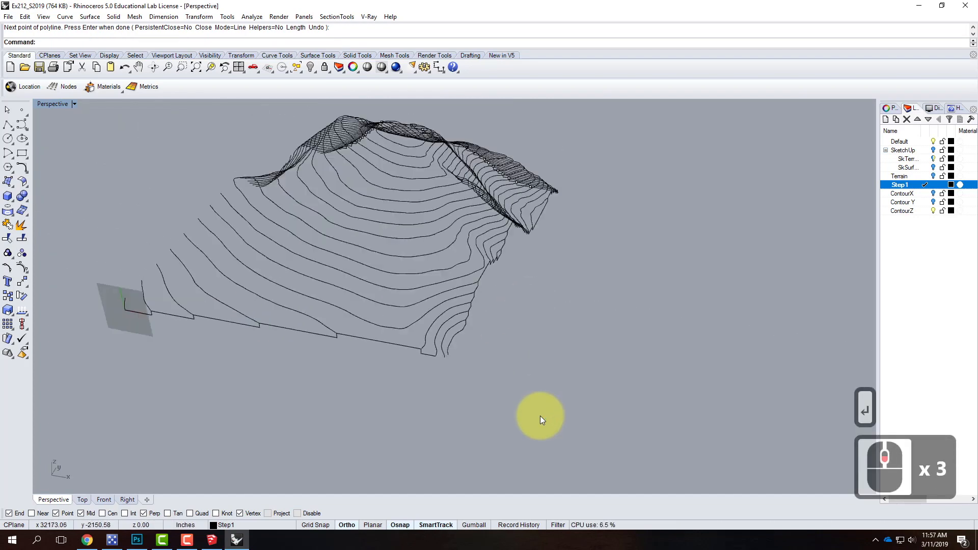
{"action": "scroll", "coordinate": [356, 382], "scroll_direction": "down", "scroll_amount": 1}
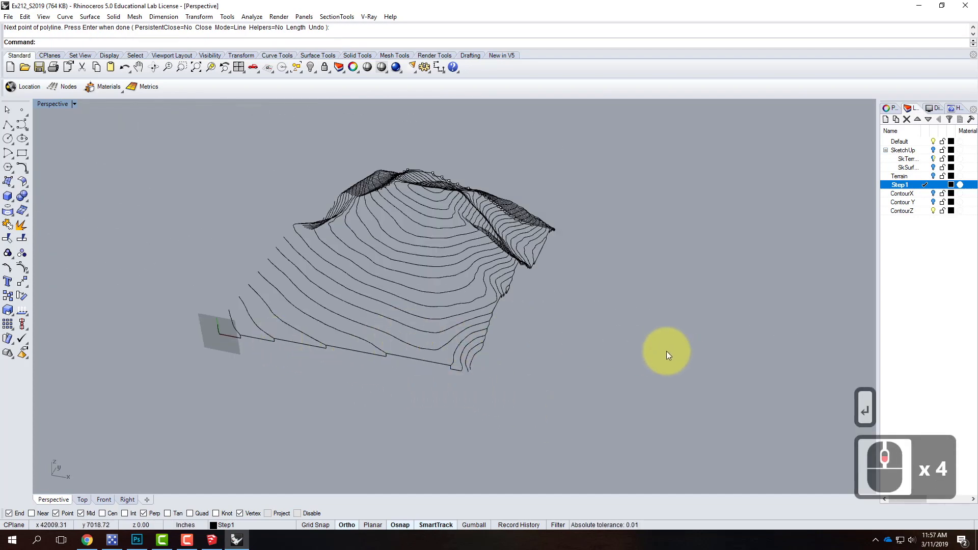
{"action": "scroll", "coordinate": [667, 350], "scroll_direction": "down", "scroll_amount": 2}
{"action": "mouse_move", "coordinate": [633, 354]}
{"action": "right_mouse_down"}
{"action": "mouse_move", "coordinate": [557, 350]}
{"action": "mouse_move", "coordinate": [638, 360]}
{"action": "right_mouse_up"}
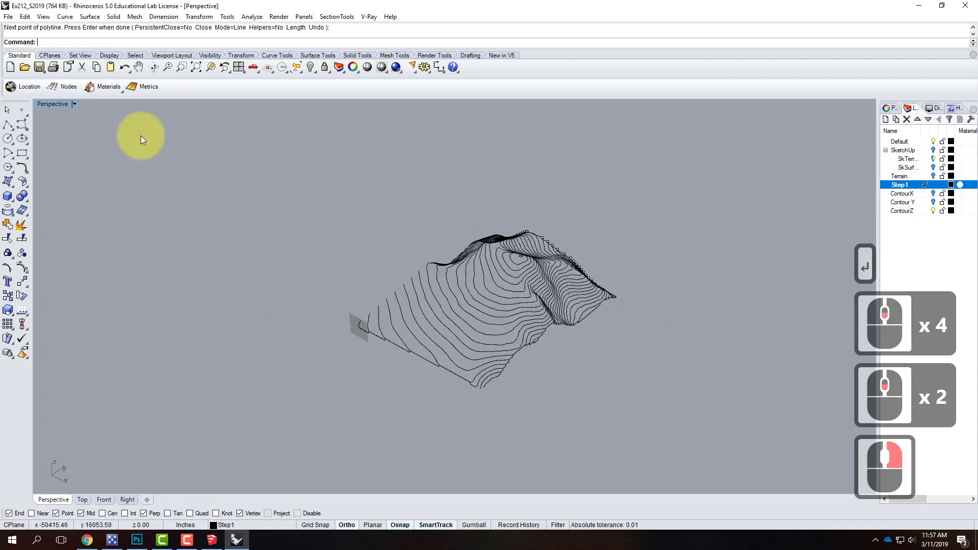
{"action": "left_click", "coordinate": [75, 105]}
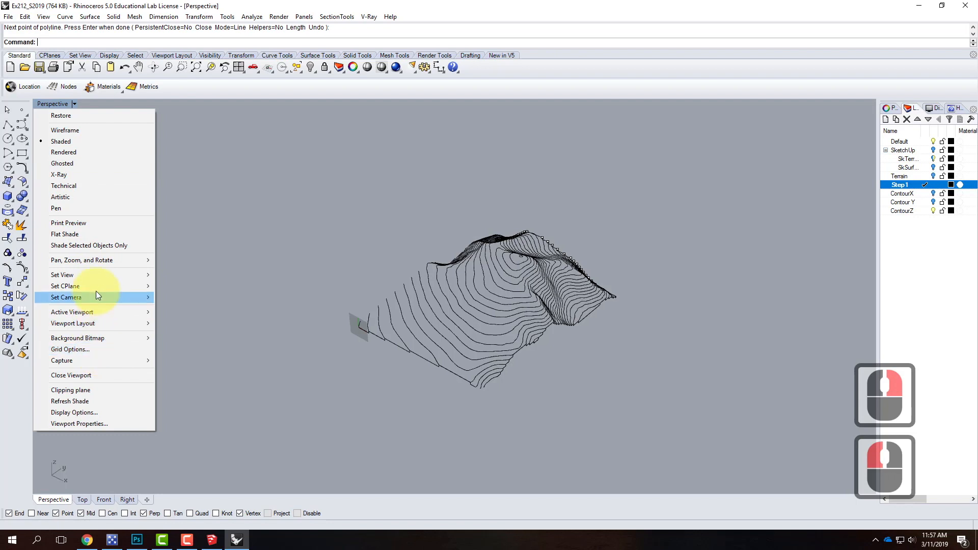
{"action": "mouse_move", "coordinate": [94, 286]}
{"action": "left_click", "coordinate": [196, 436]}
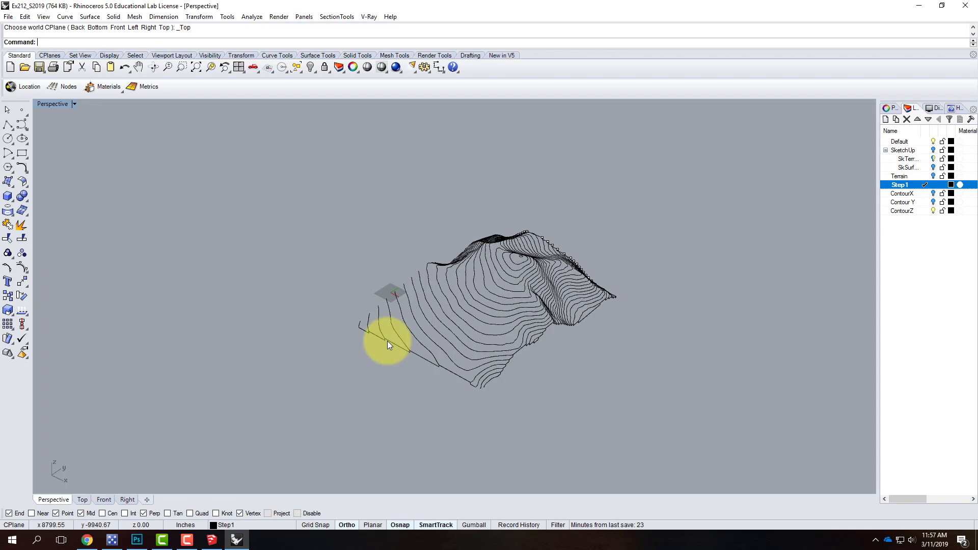
Step: Examine the traced profiles and the remaining terrain edges from several angles
{"action": "right_click_drag", "start_coordinate": [523, 340], "coordinate": [445, 380]}
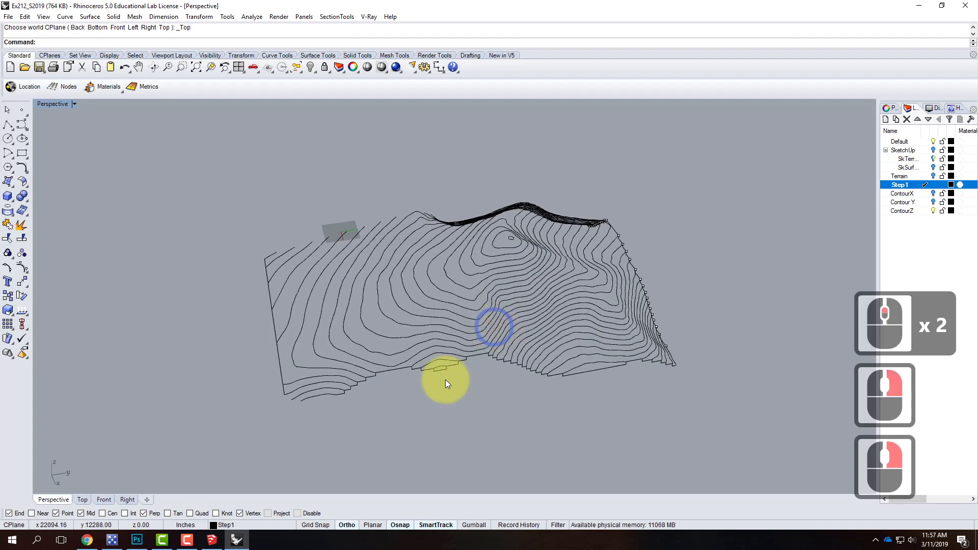
{"action": "left_click", "coordinate": [396, 368]}
{"action": "left_click", "coordinate": [660, 373]}
{"action": "left_click", "coordinate": [632, 221]}
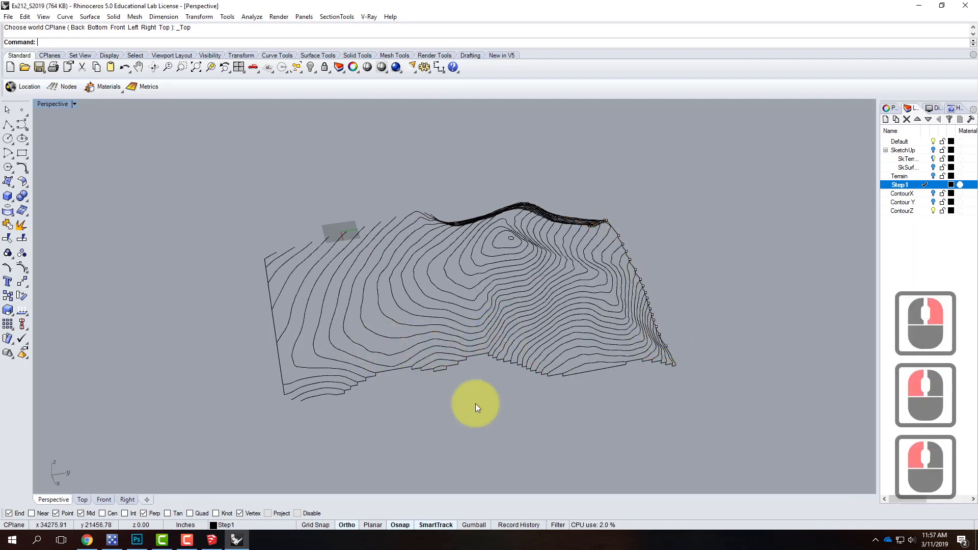
{"action": "scroll", "coordinate": [600, 367], "scroll_direction": "up", "scroll_amount": 2}
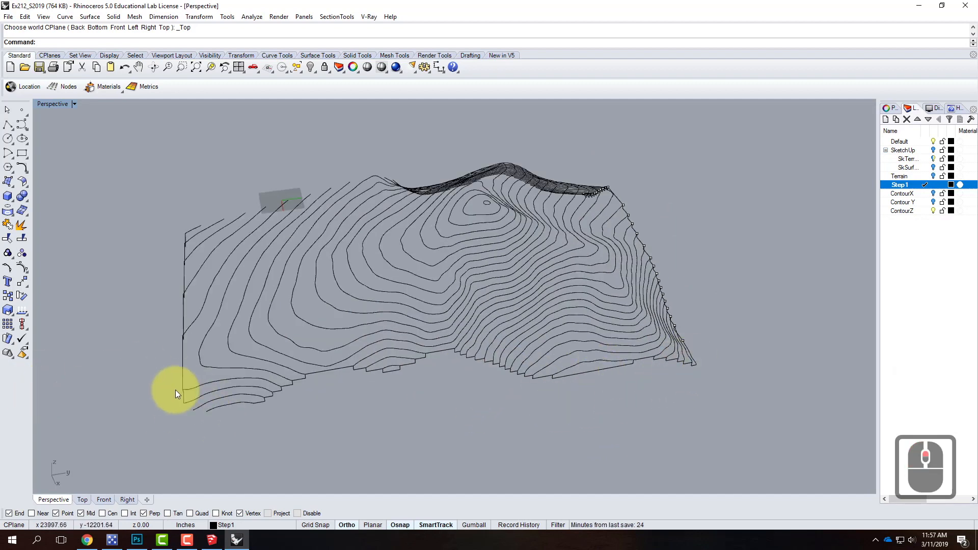
{"action": "right_click_drag", "start_coordinate": [502, 357], "coordinate": [398, 297]}
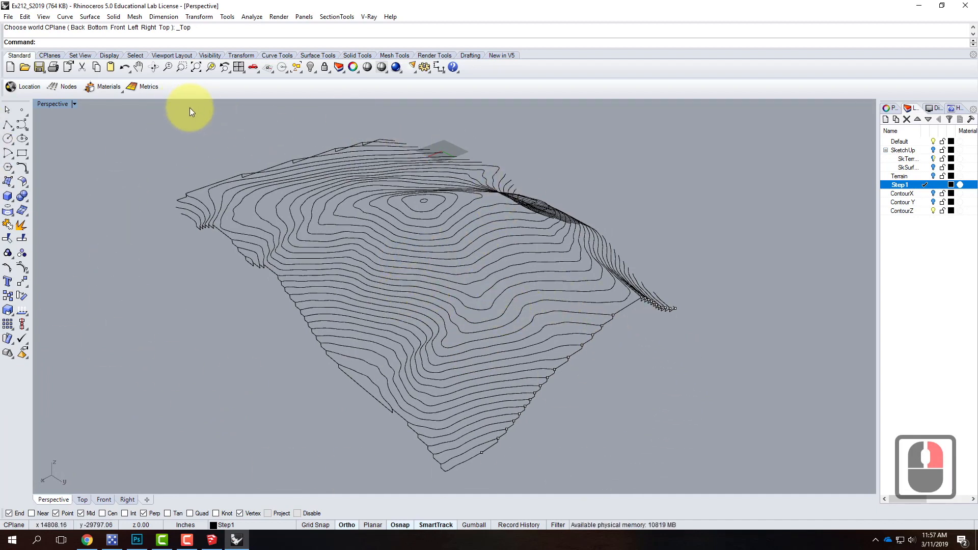
{"action": "left_click_drag", "start_coordinate": [74, 104], "coordinate": [213, 371]}
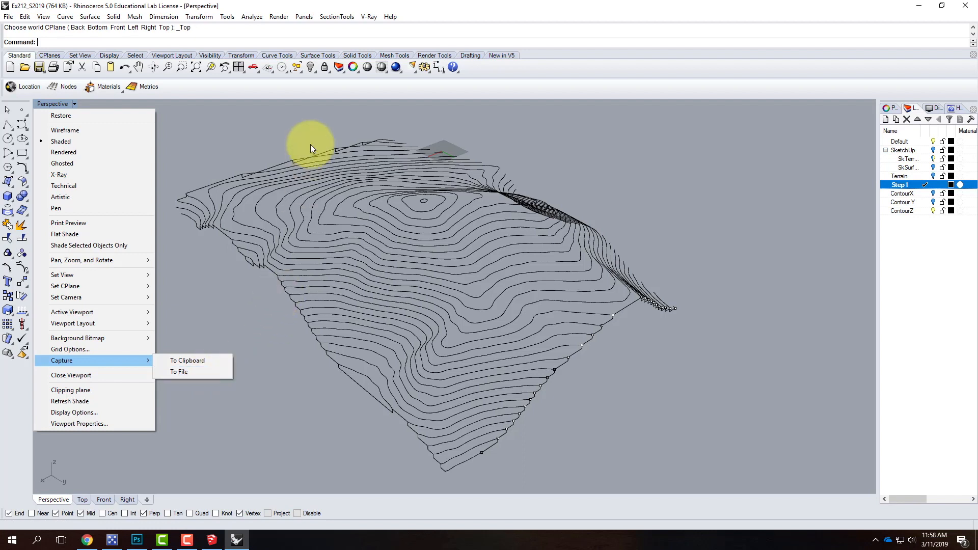
{"action": "double_click", "coordinate": [487, 335]}
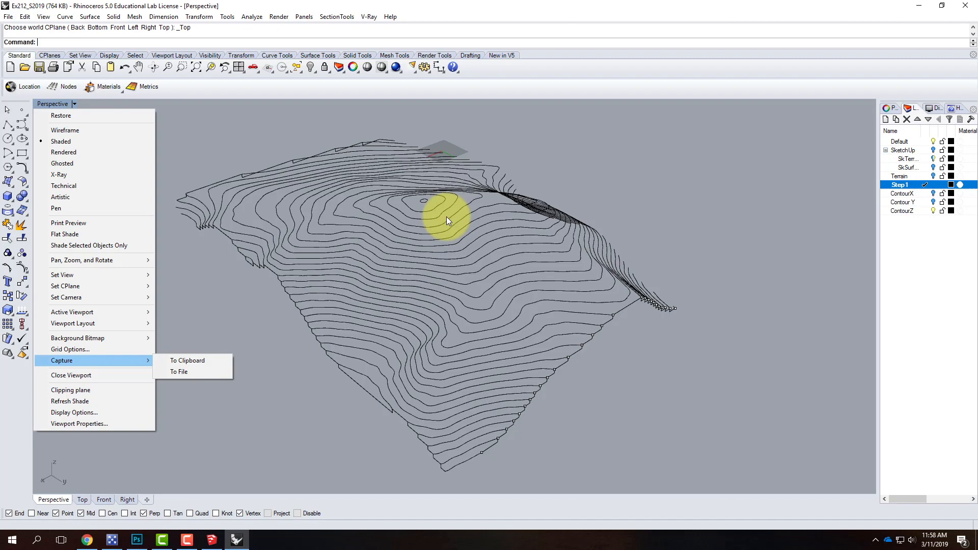
{"action": "left_click", "coordinate": [187, 539]}
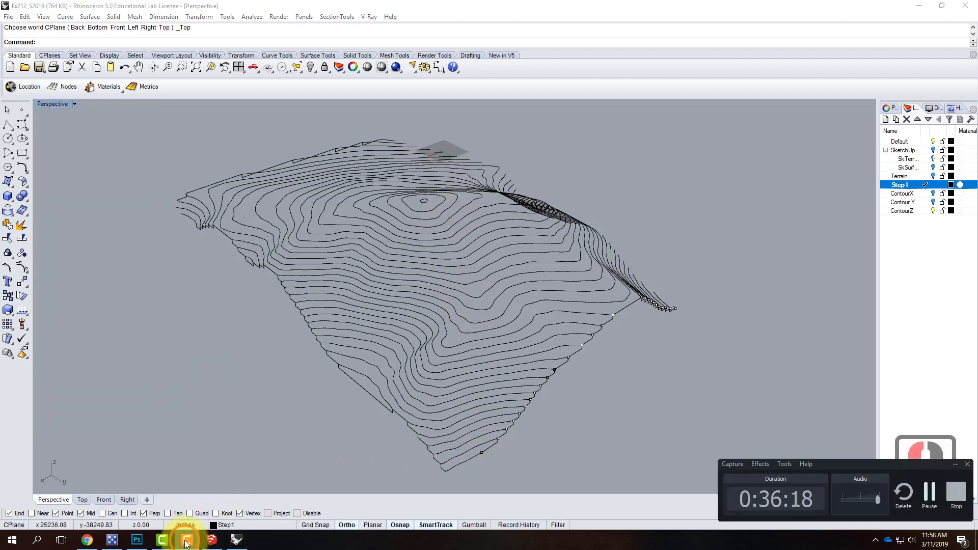